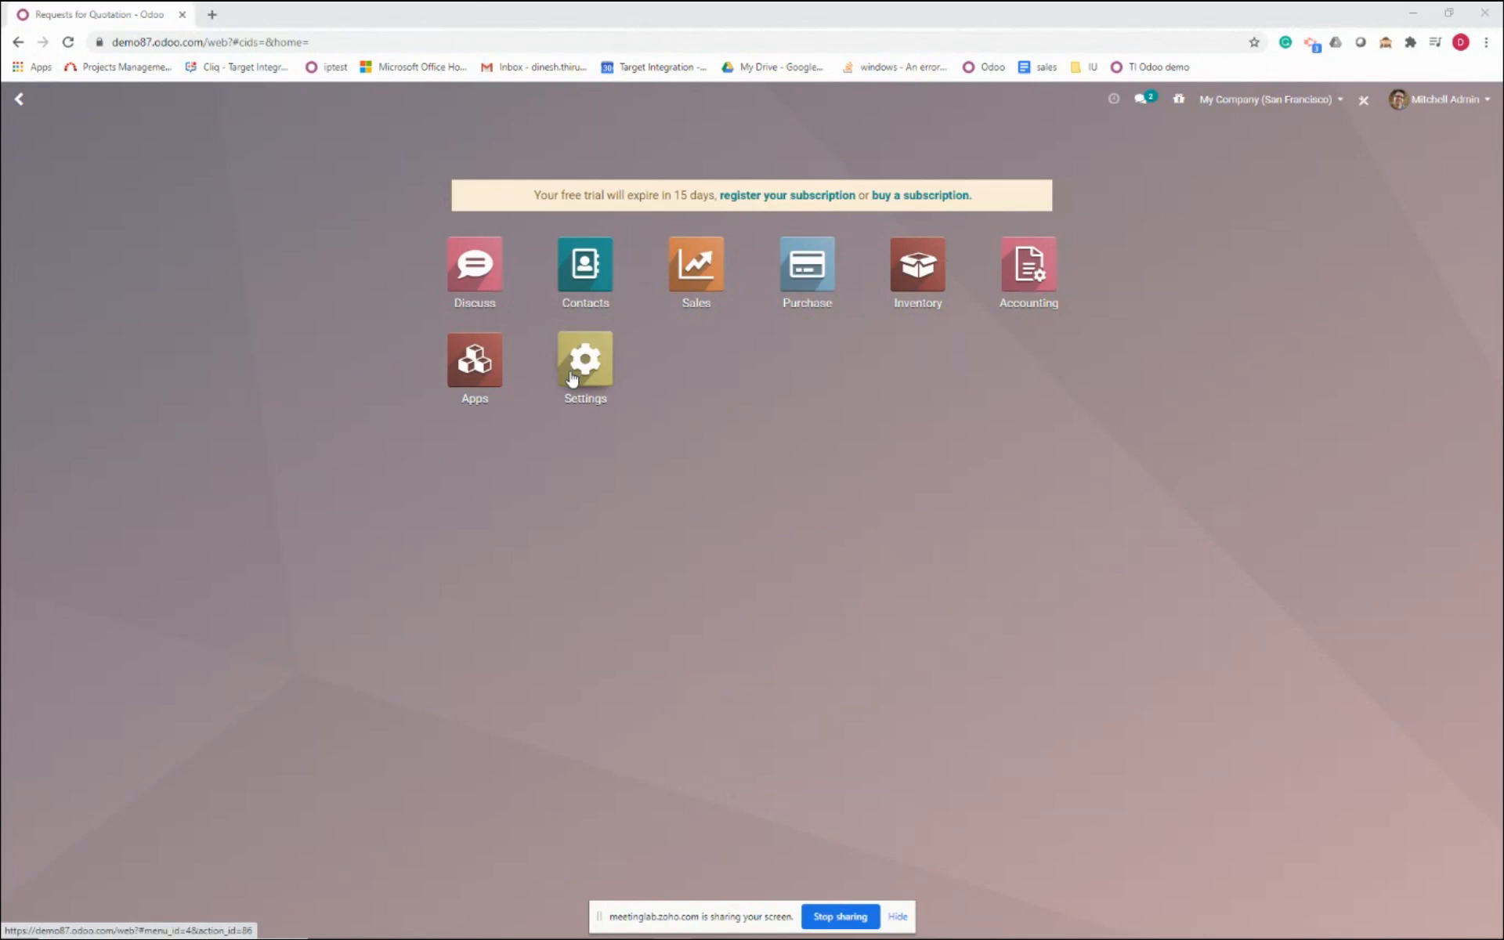
Look over the modules available for installation and return to the app overview
click(487, 379)
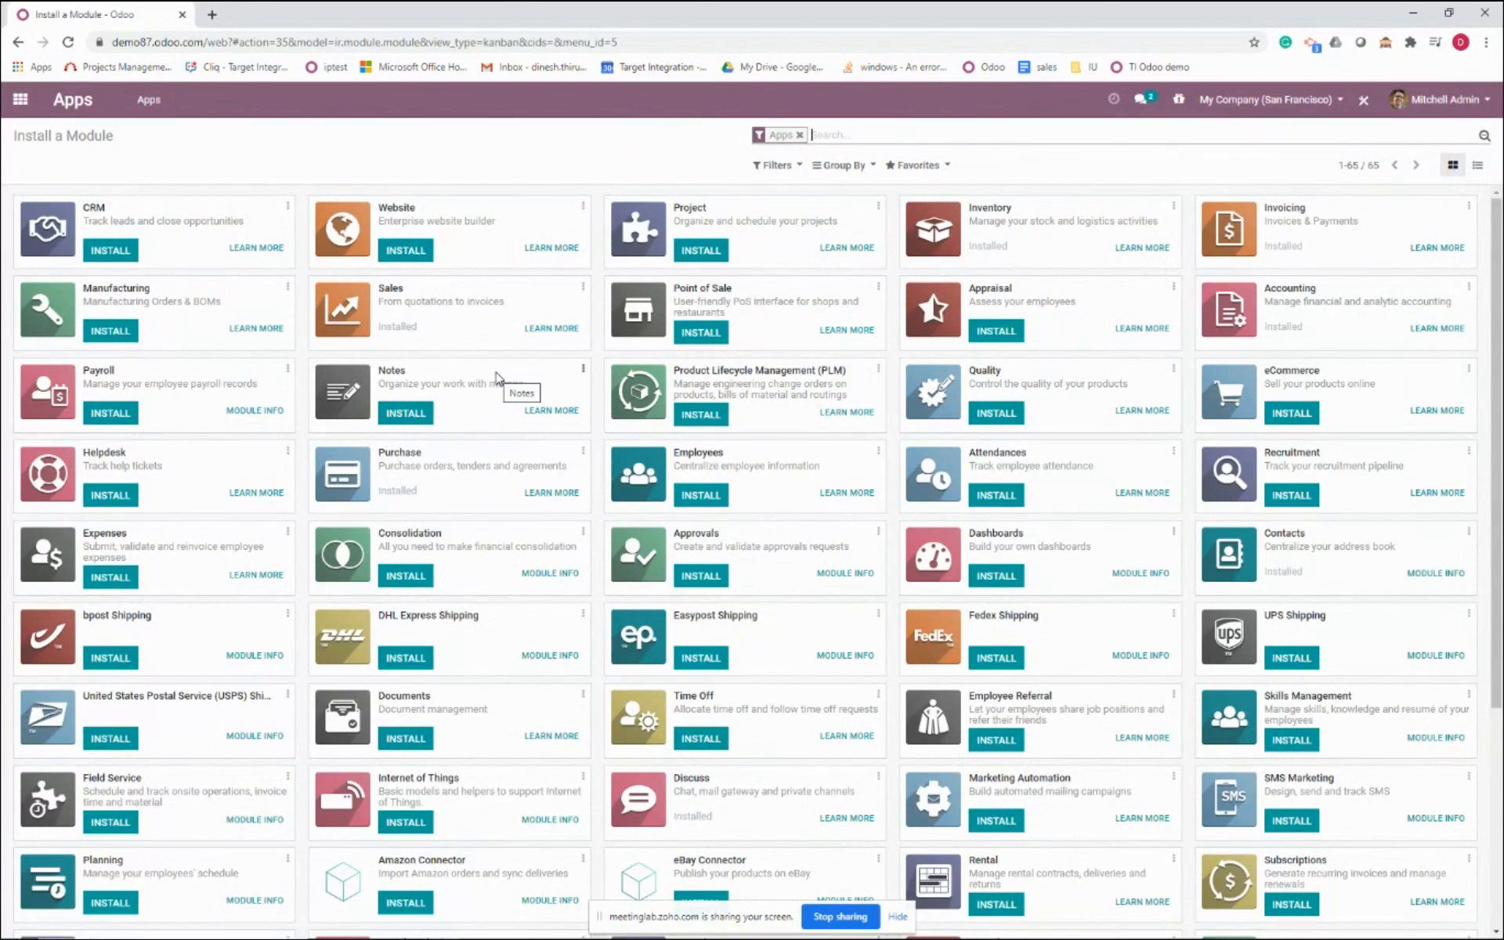
click(800, 135)
click(20, 99)
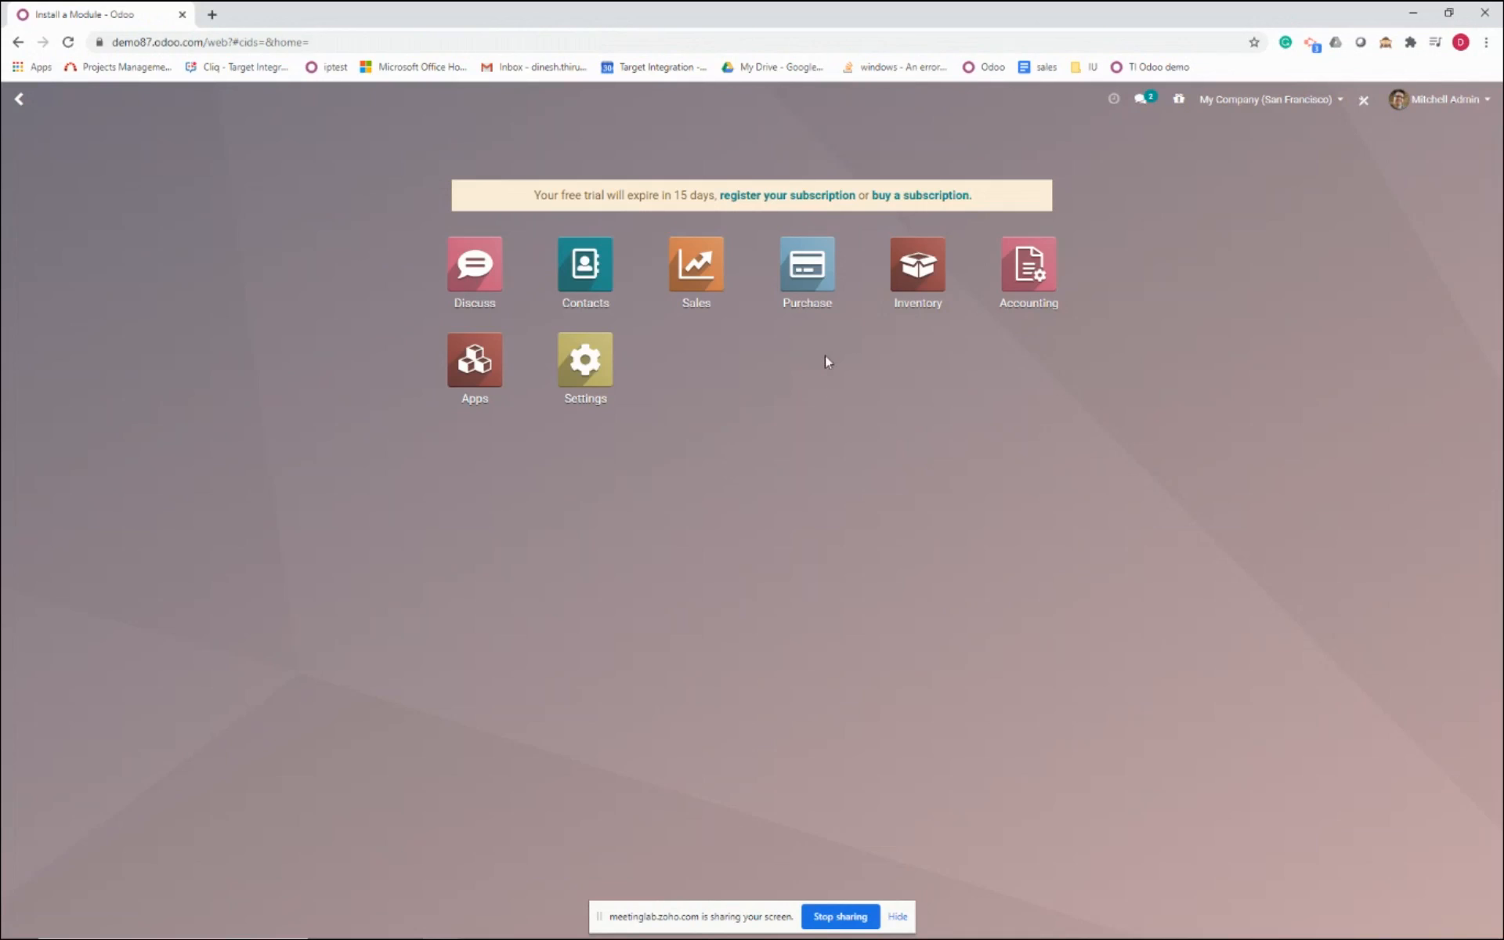
Open the purchasable products in Purchase and compare their list and kanban views
click(822, 270)
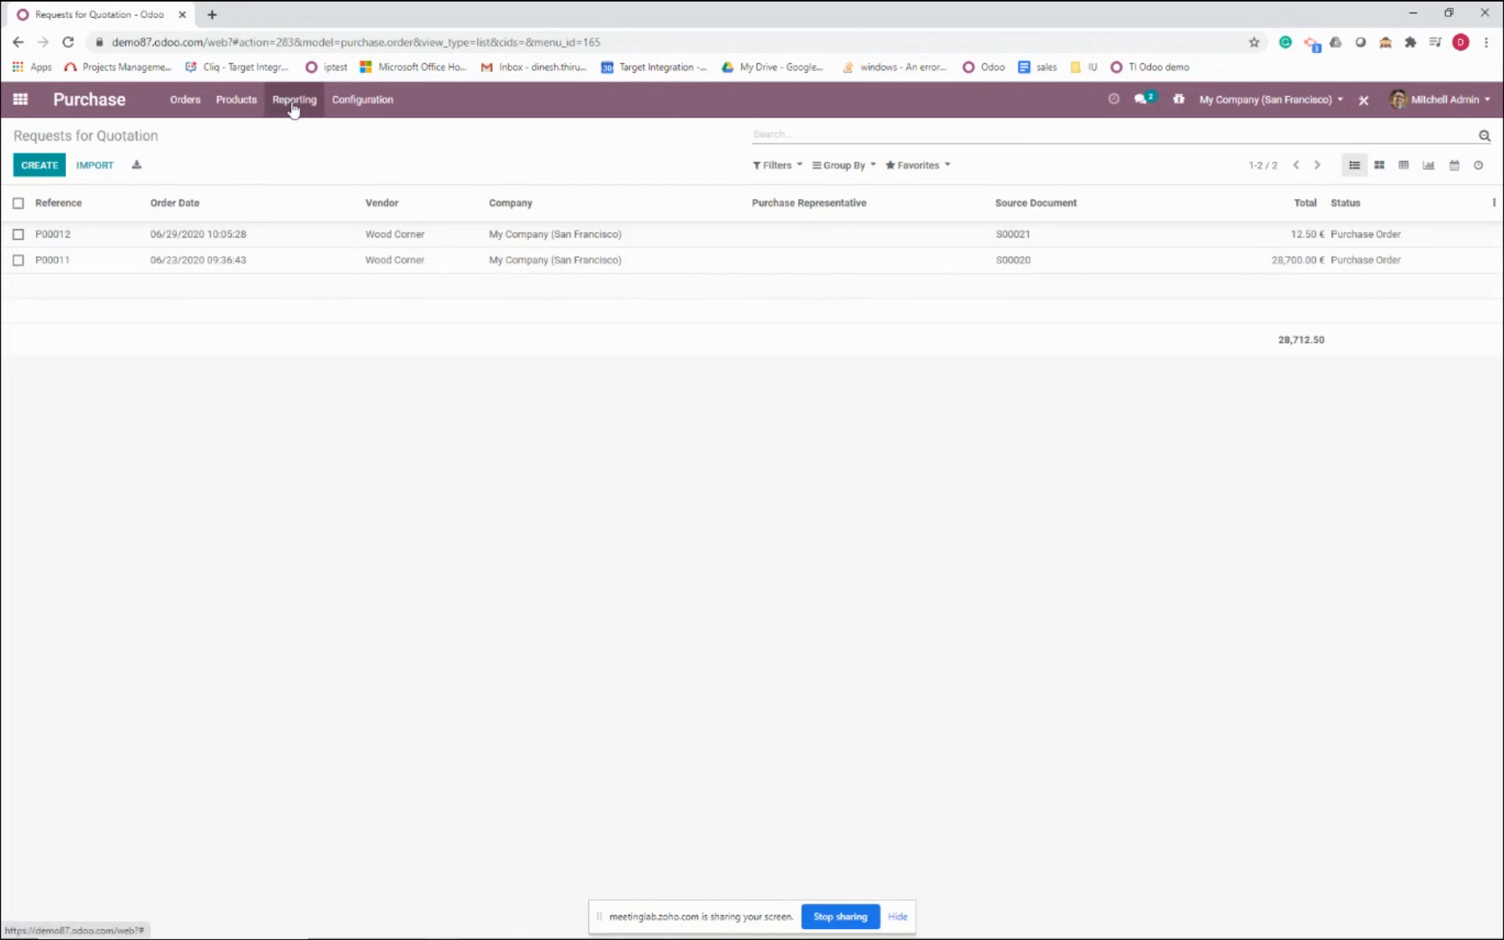
click(247, 110)
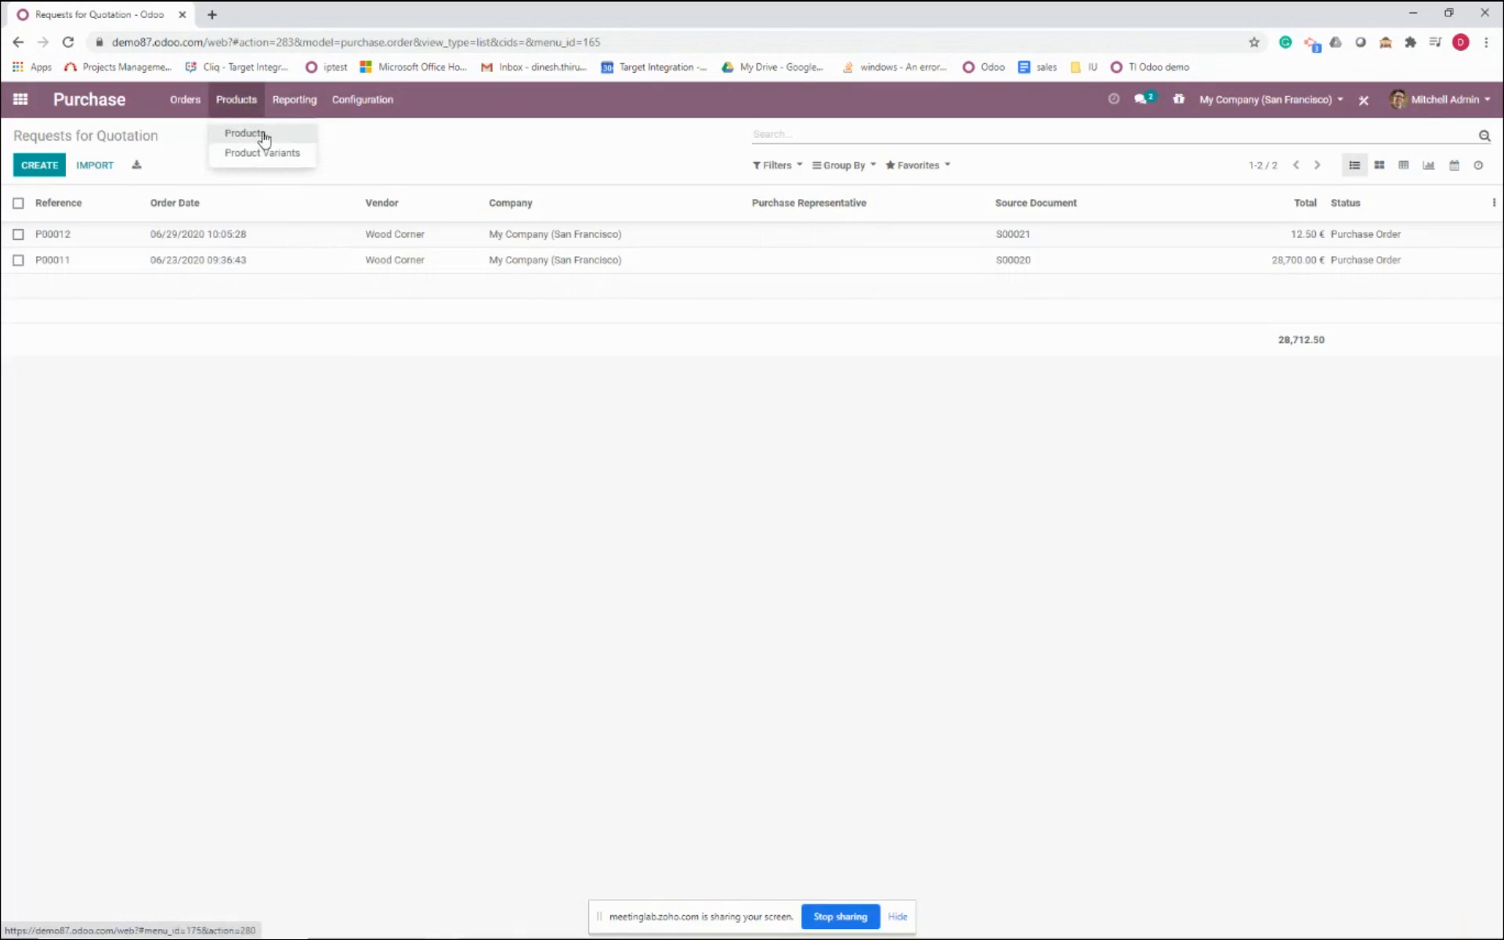
click(252, 133)
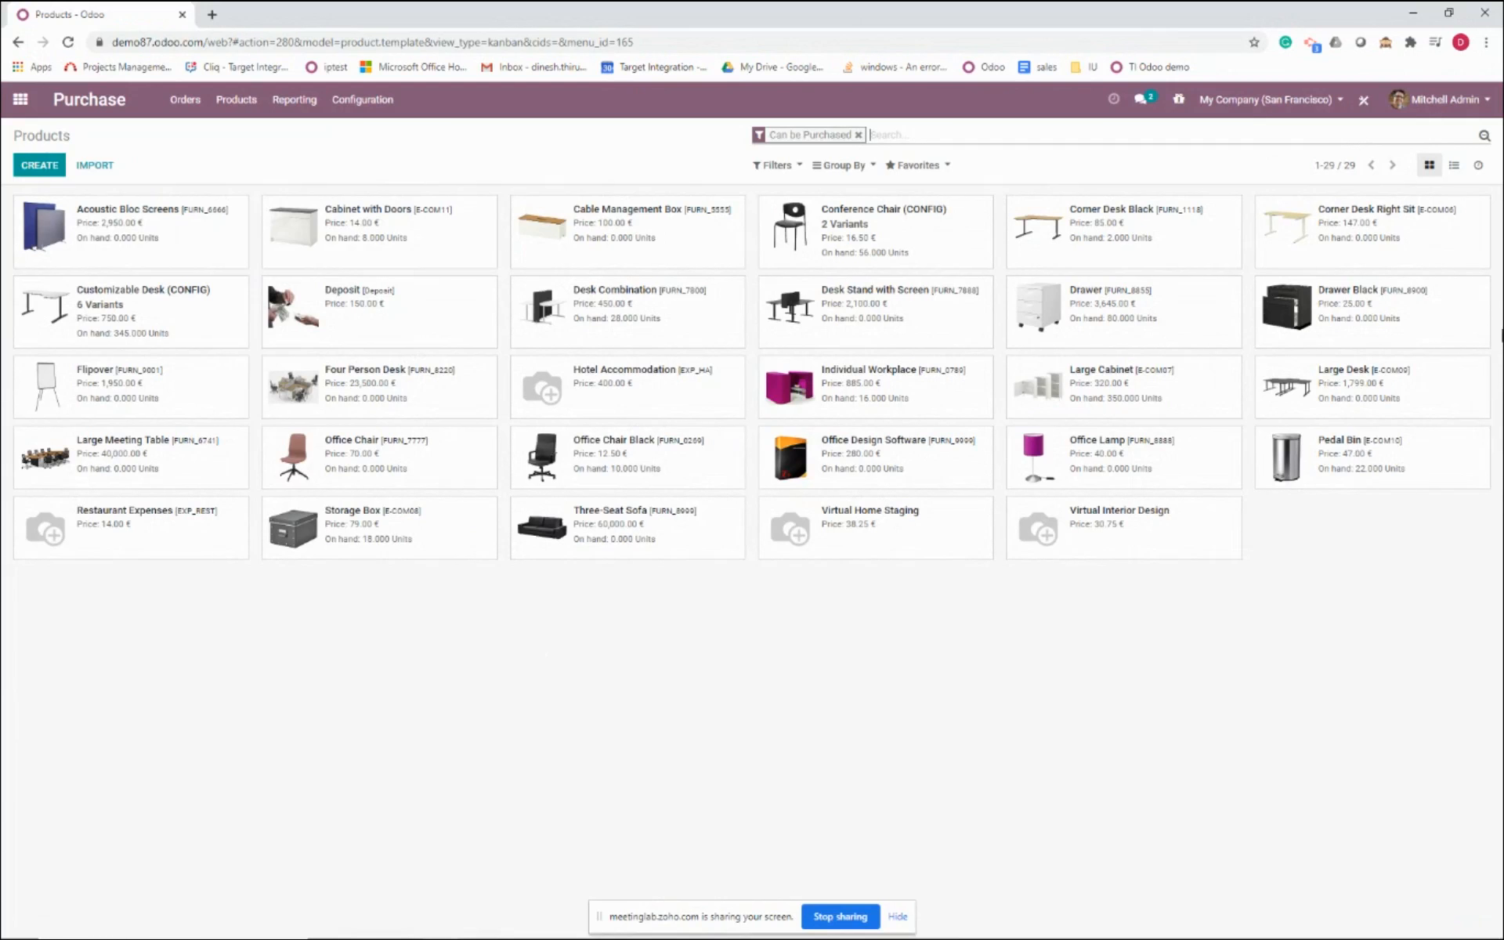
click(1455, 167)
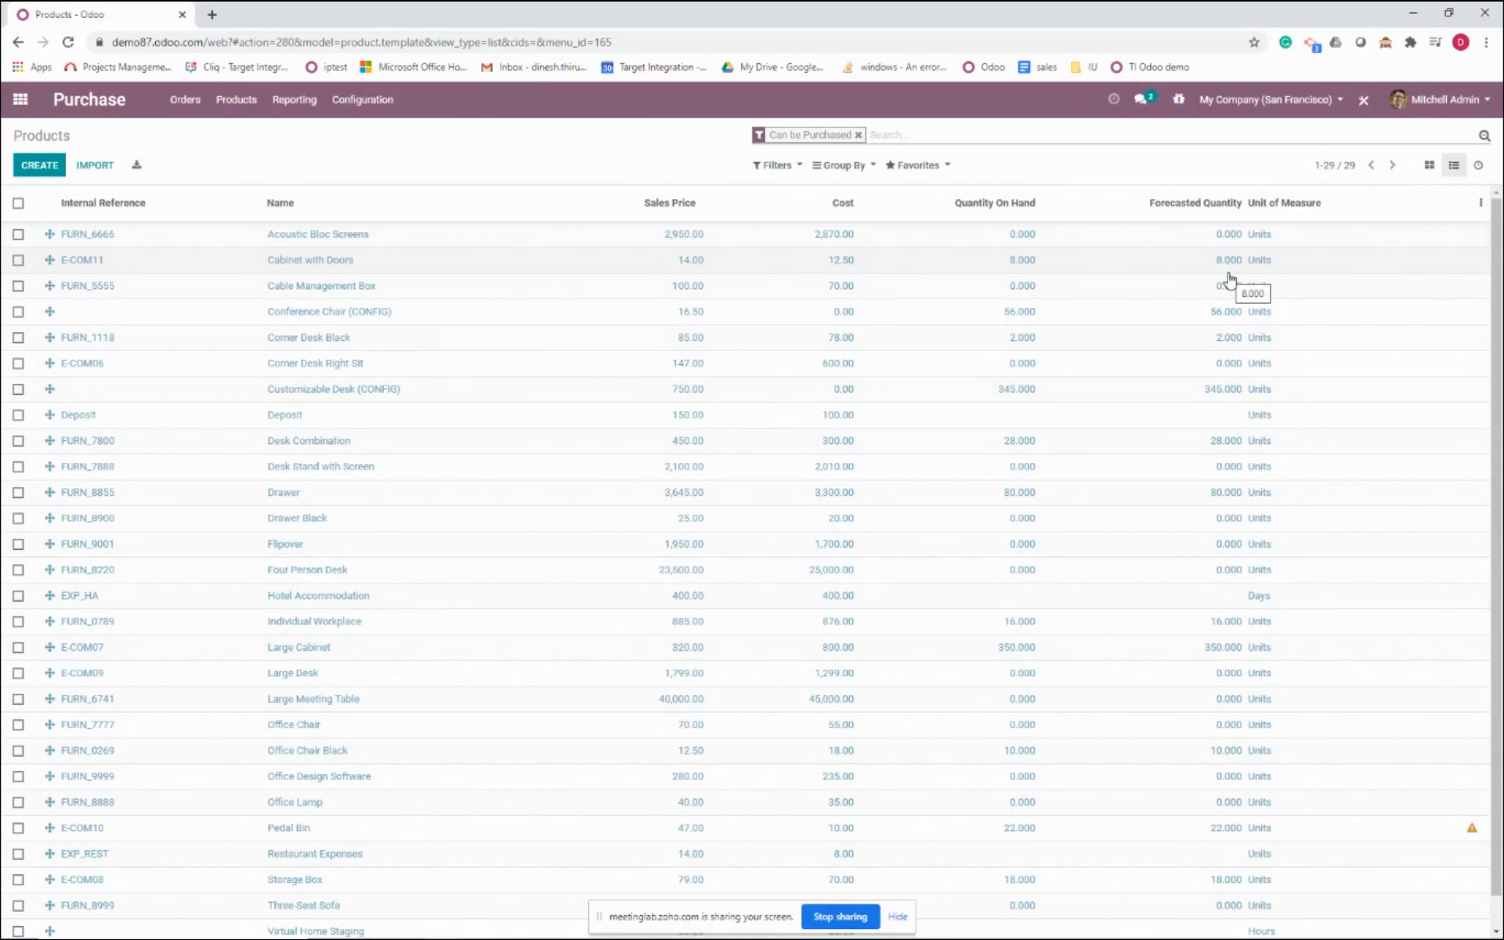
click(1429, 168)
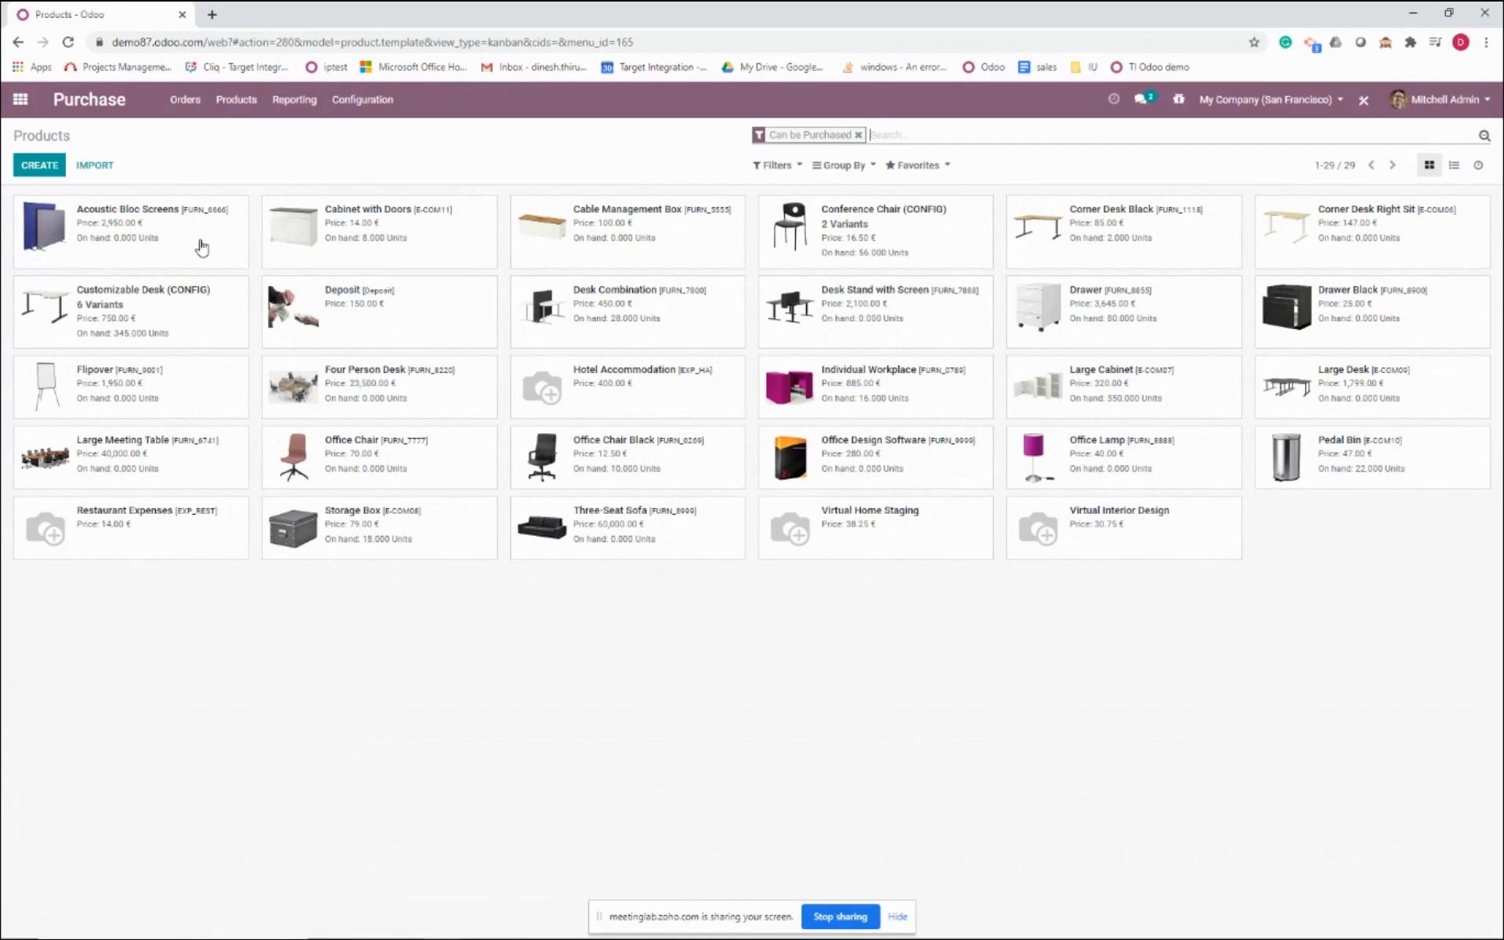
Examine the vendor pricelist entry, inventory routes and general information of the Acoustic Bloc Screens product
click(184, 245)
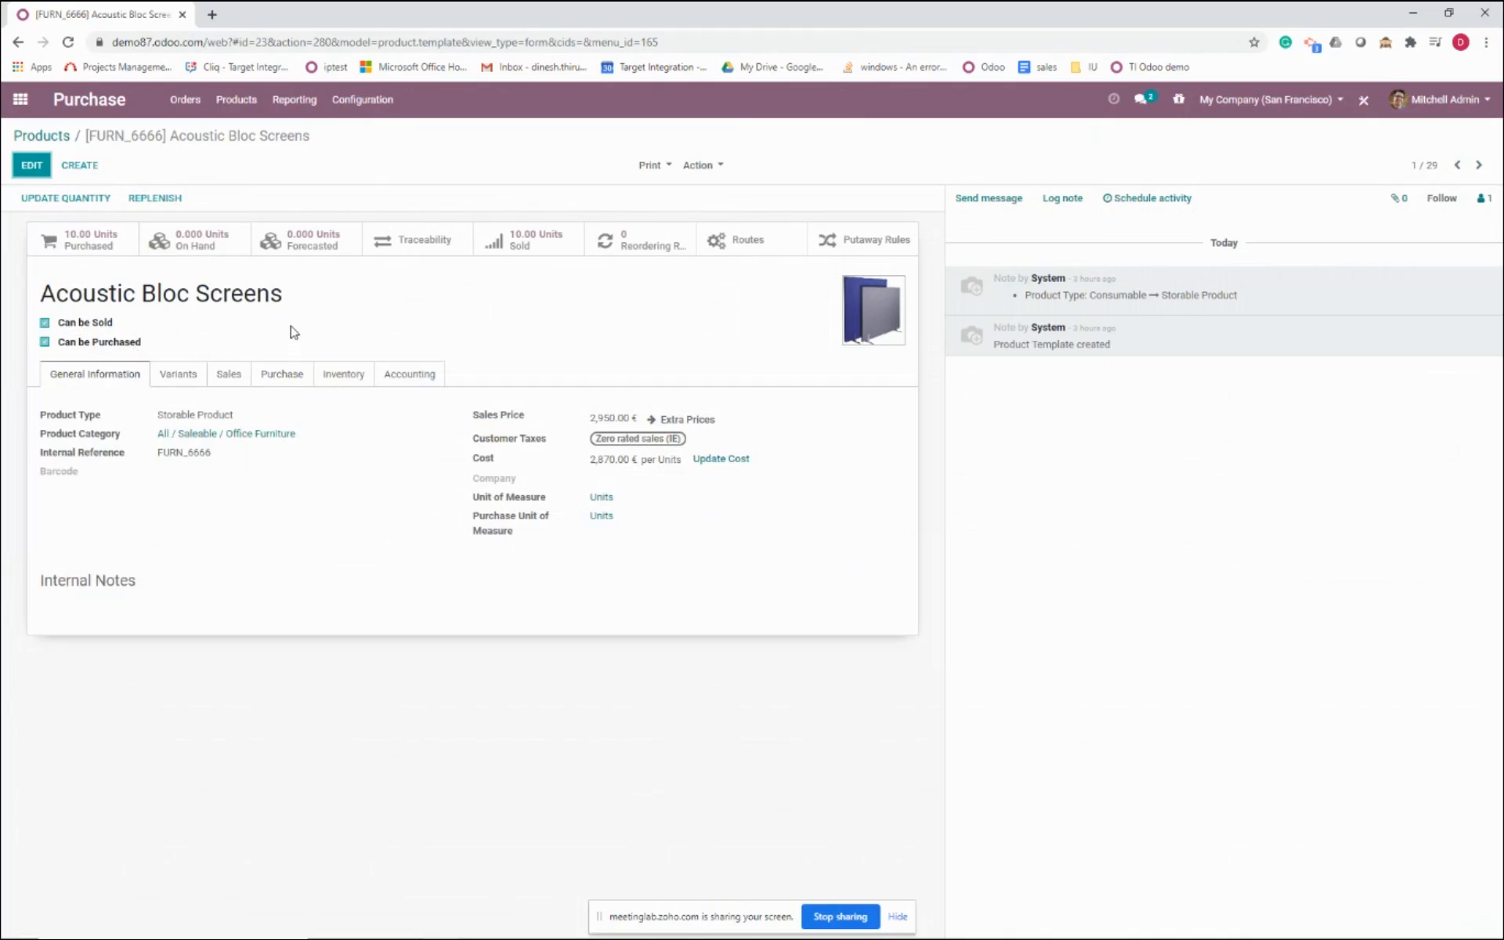
click(289, 376)
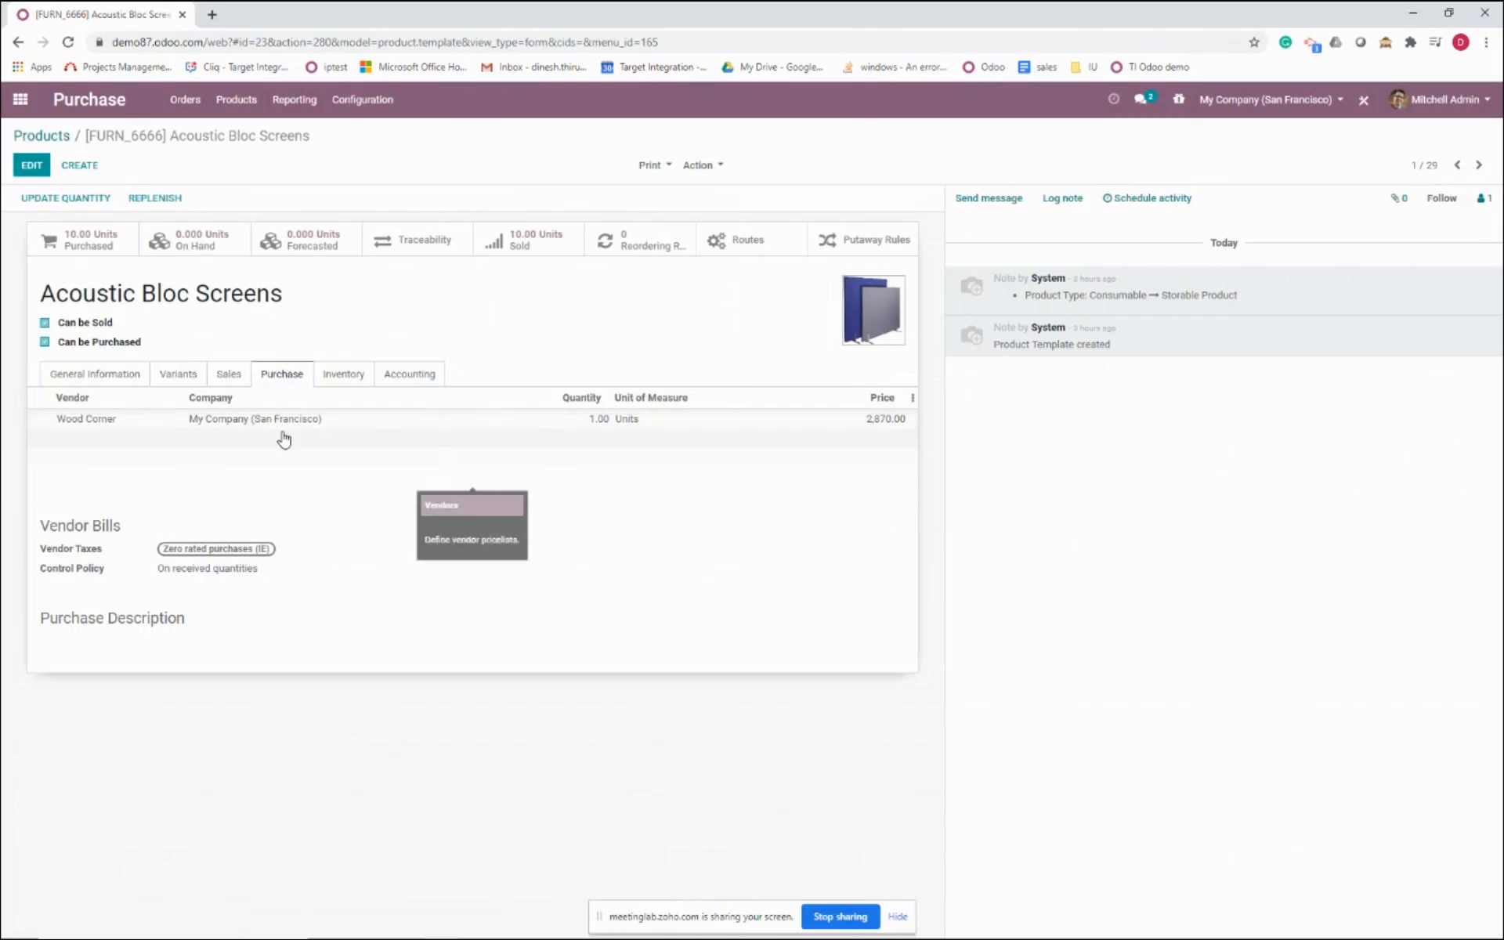
click(380, 427)
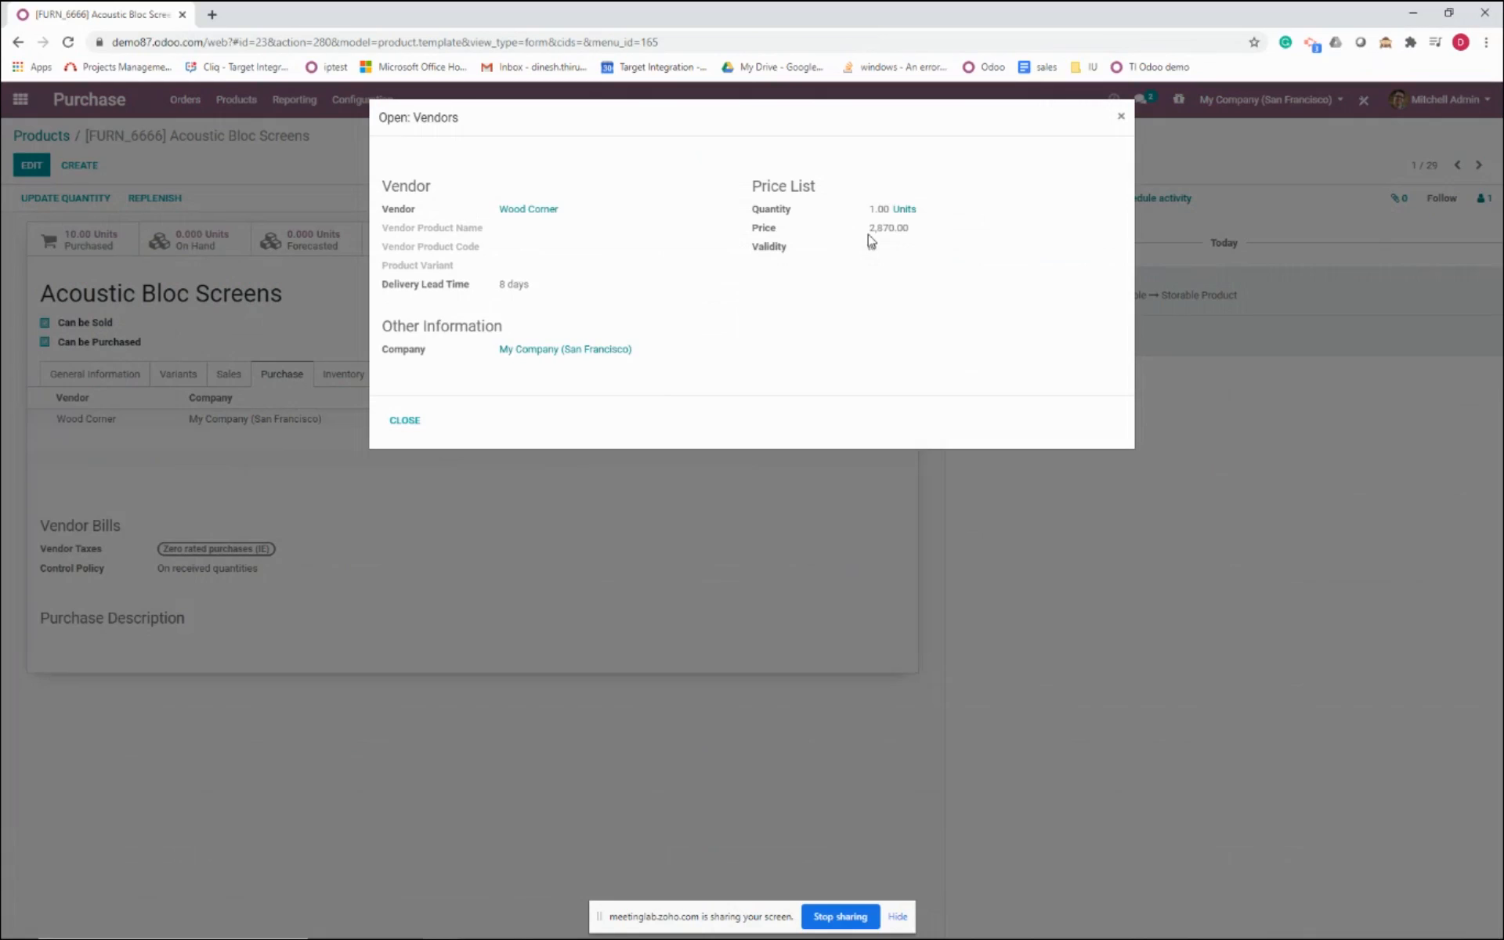
click(1123, 121)
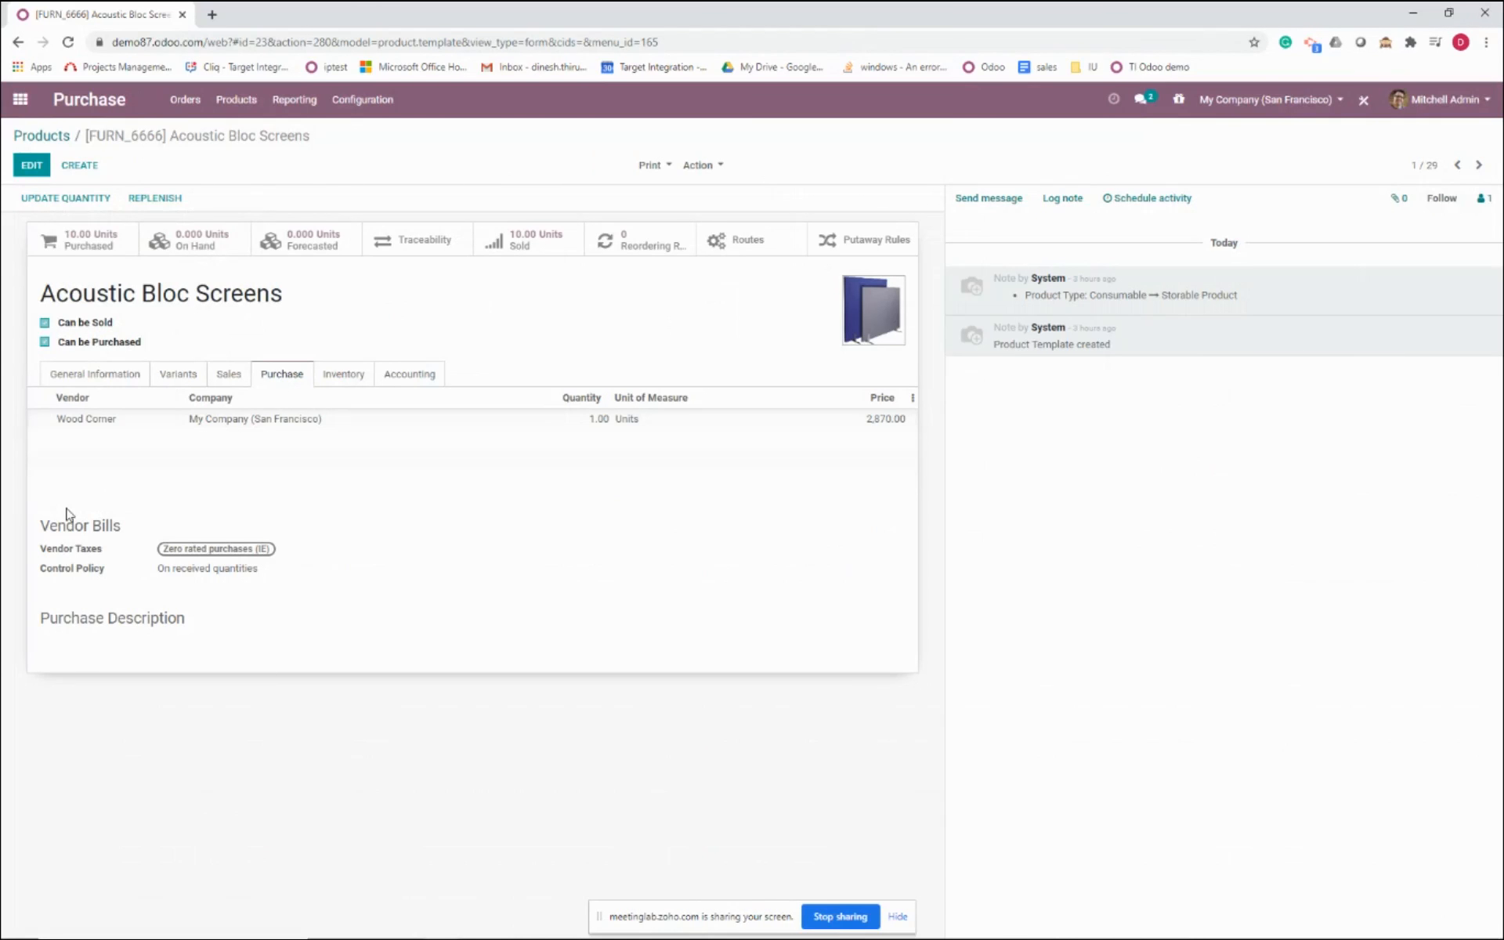
click(345, 377)
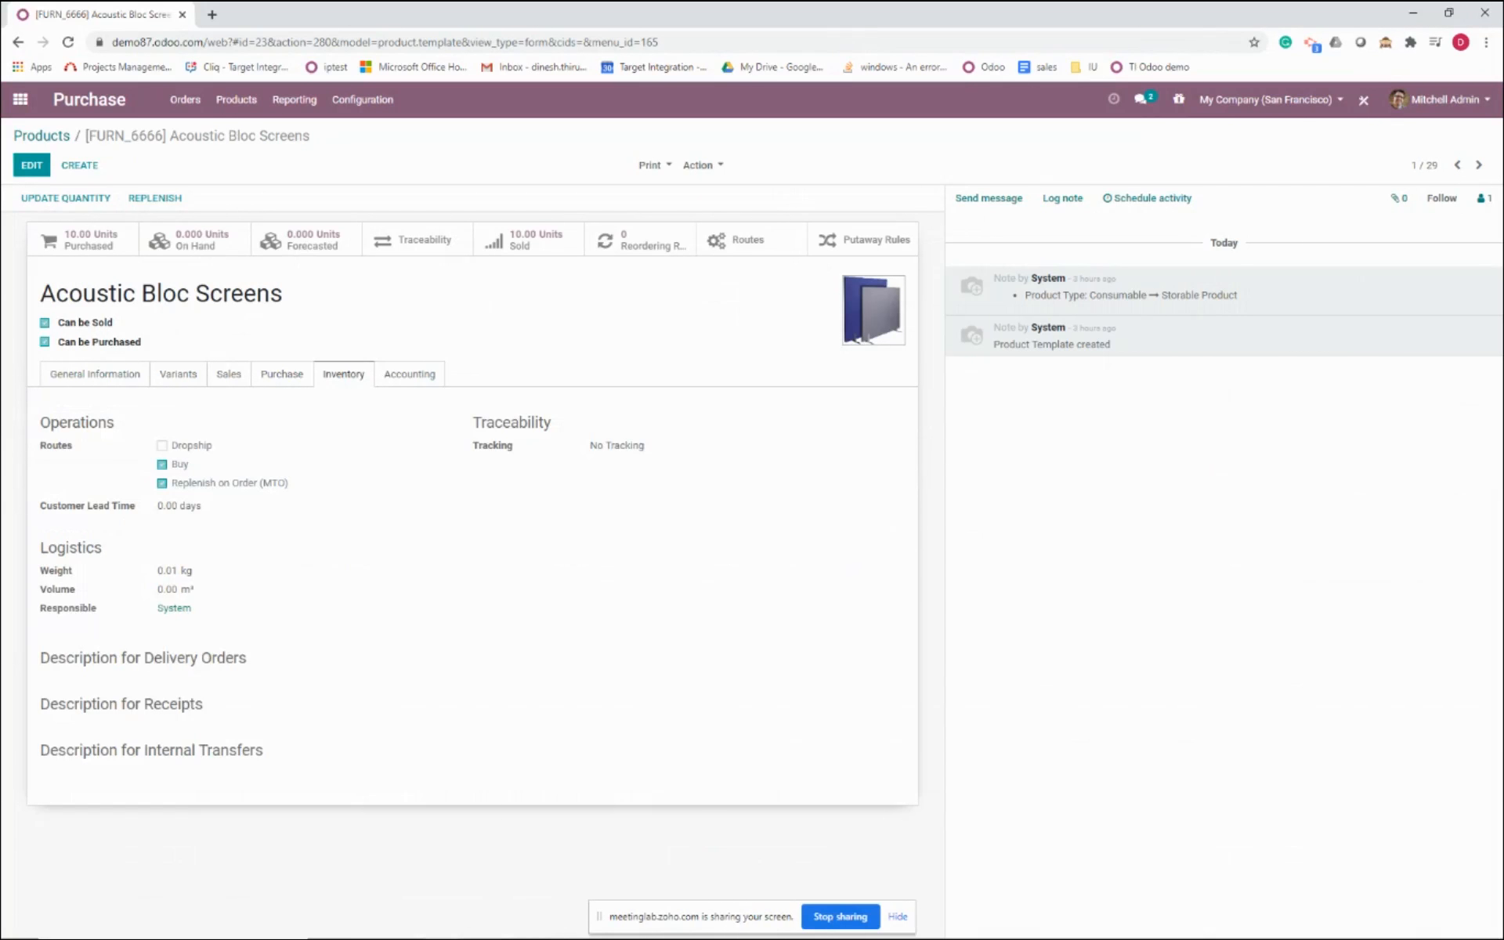
click(96, 381)
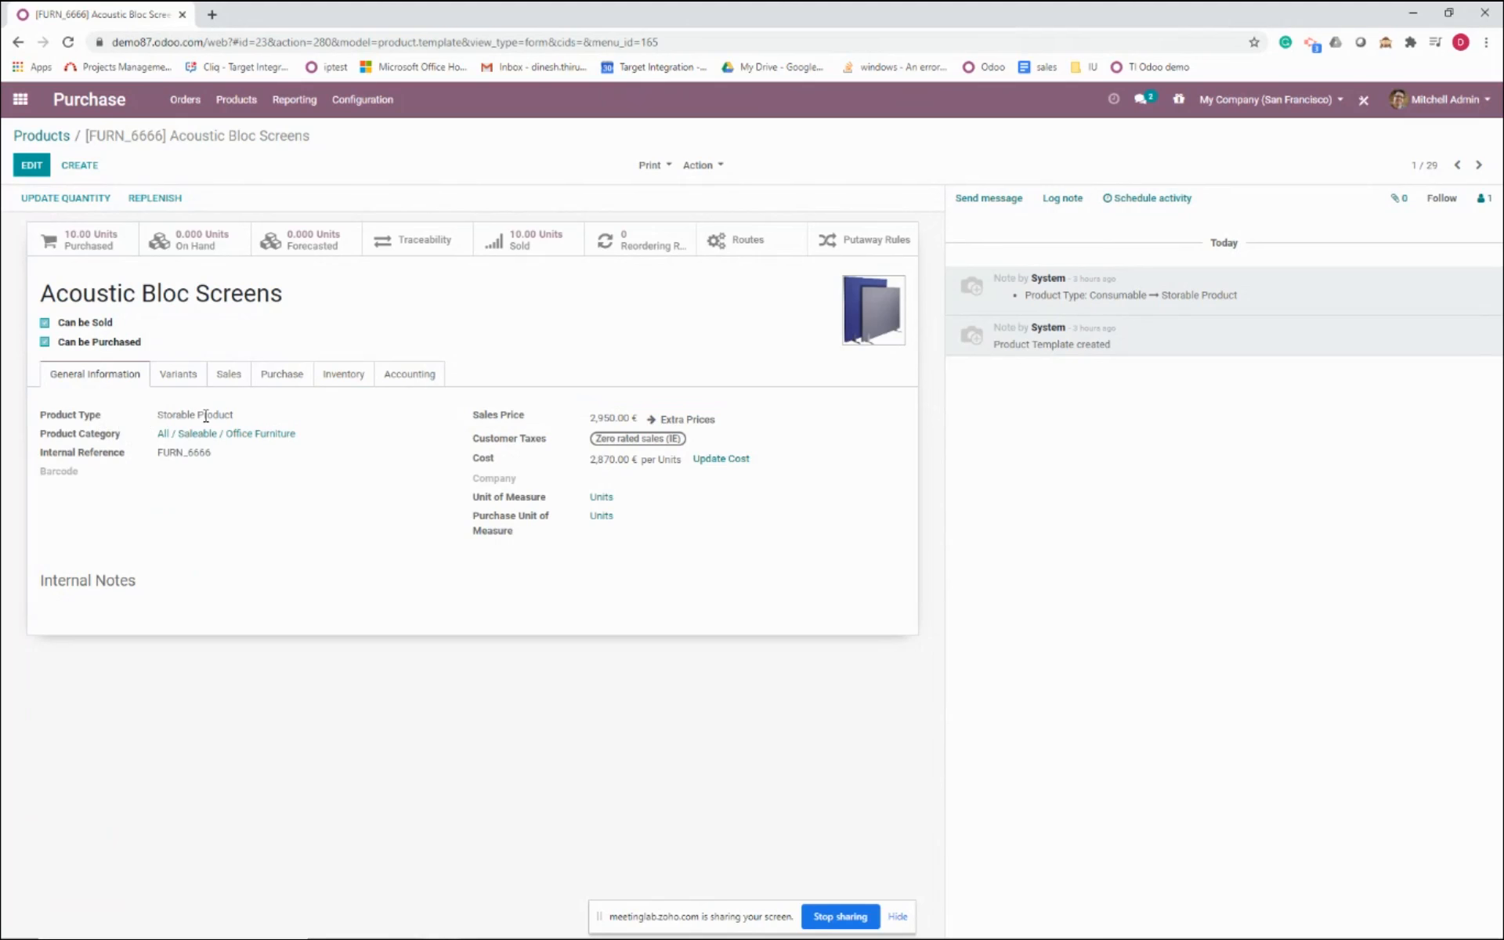
Inspect the product type options of Acoustic Bloc Screens in edit mode and return to the product overview
click(31, 164)
click(287, 434)
click(288, 433)
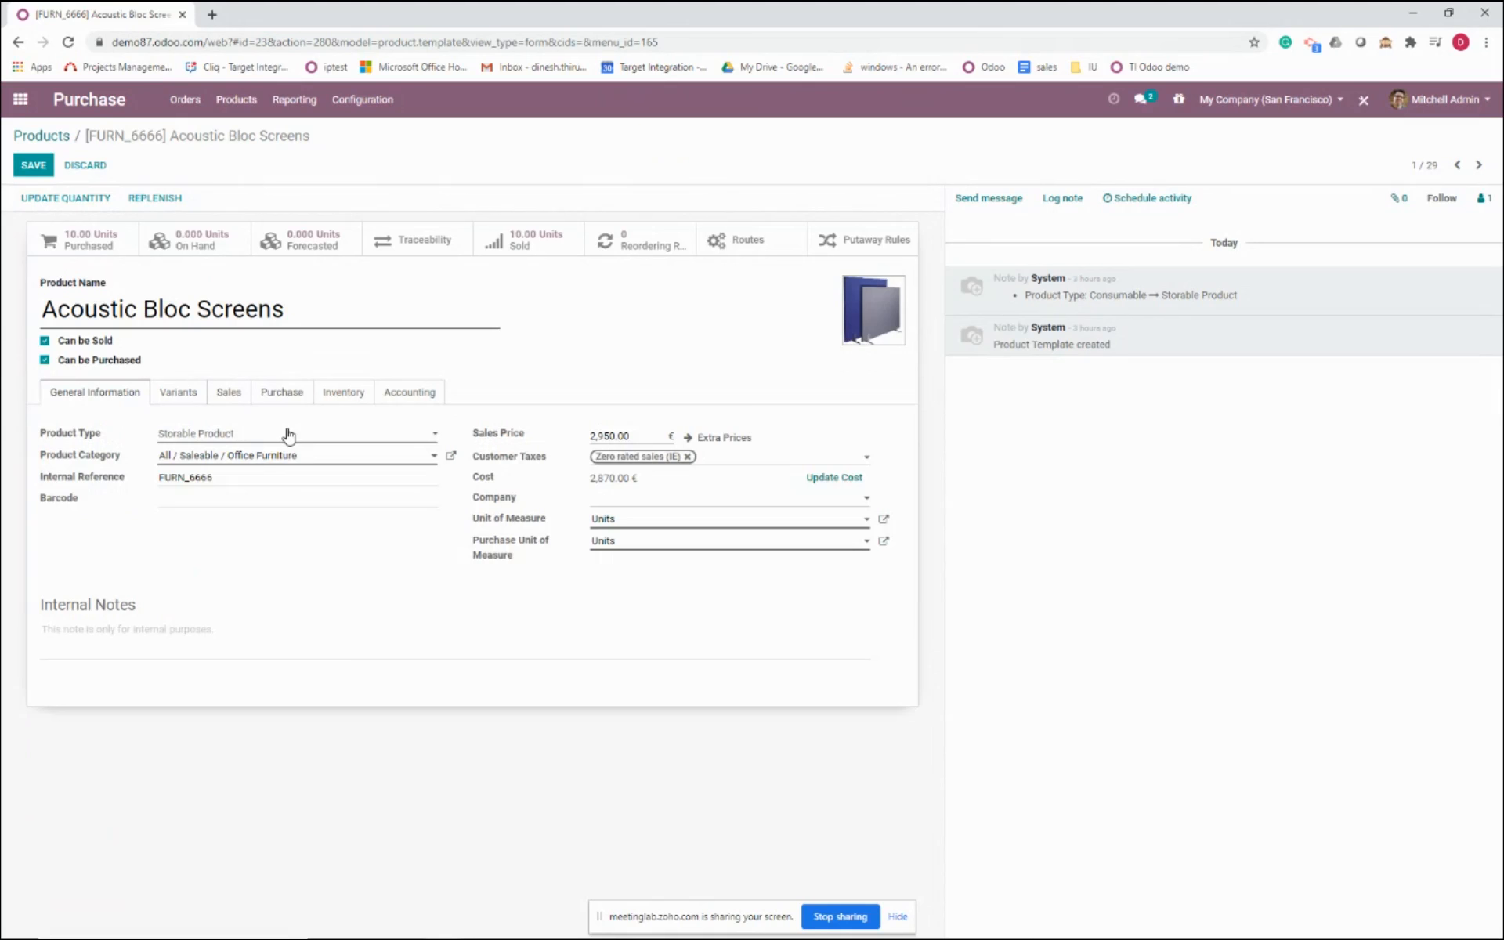
click(287, 434)
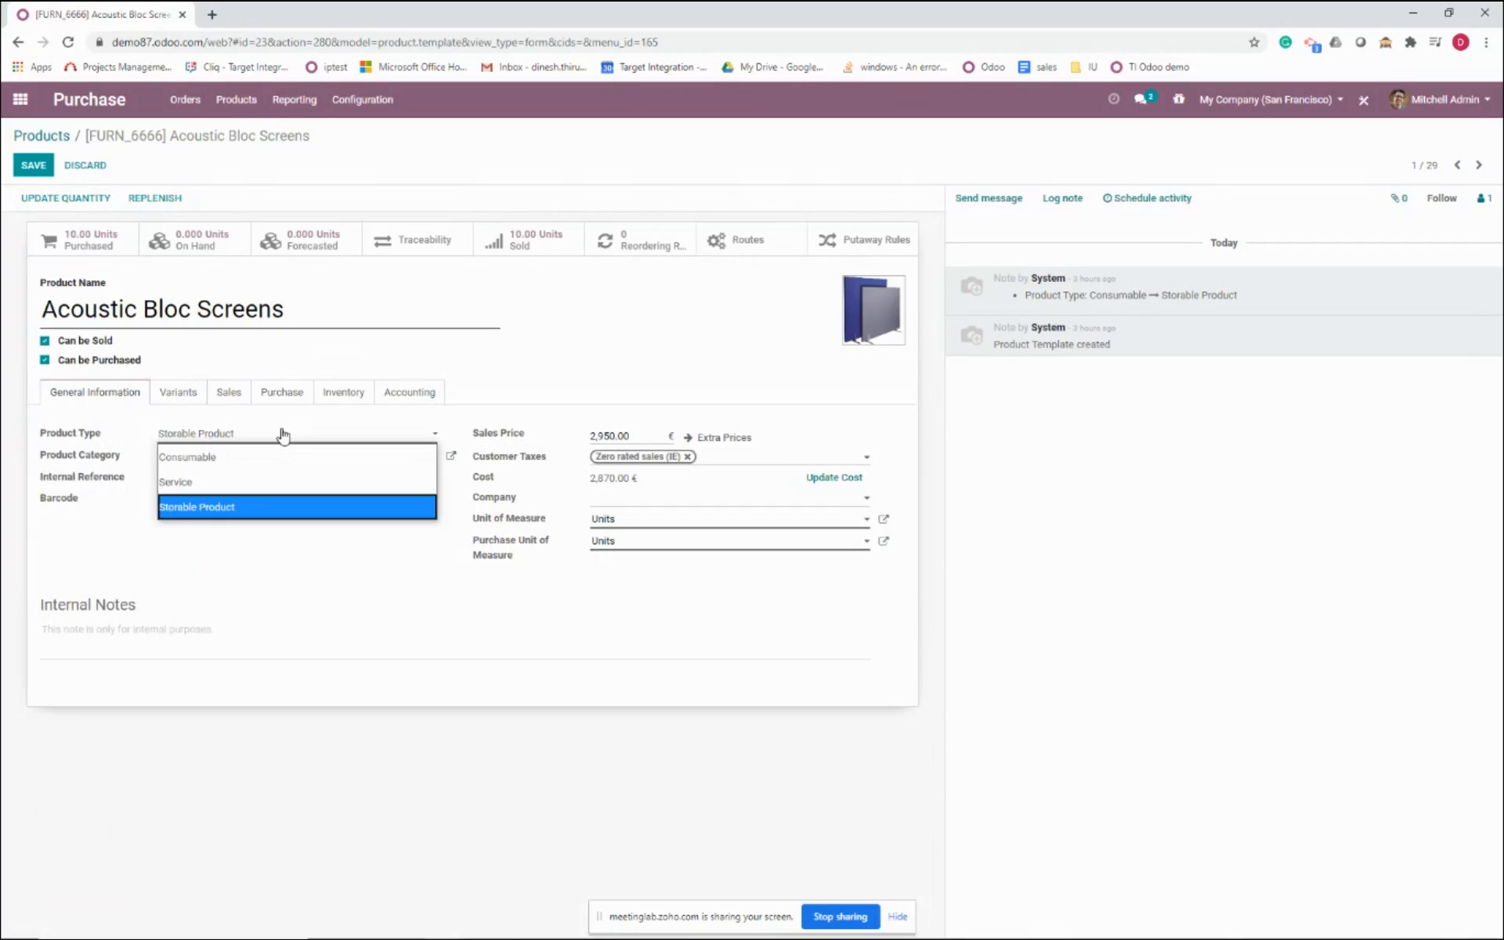
click(283, 433)
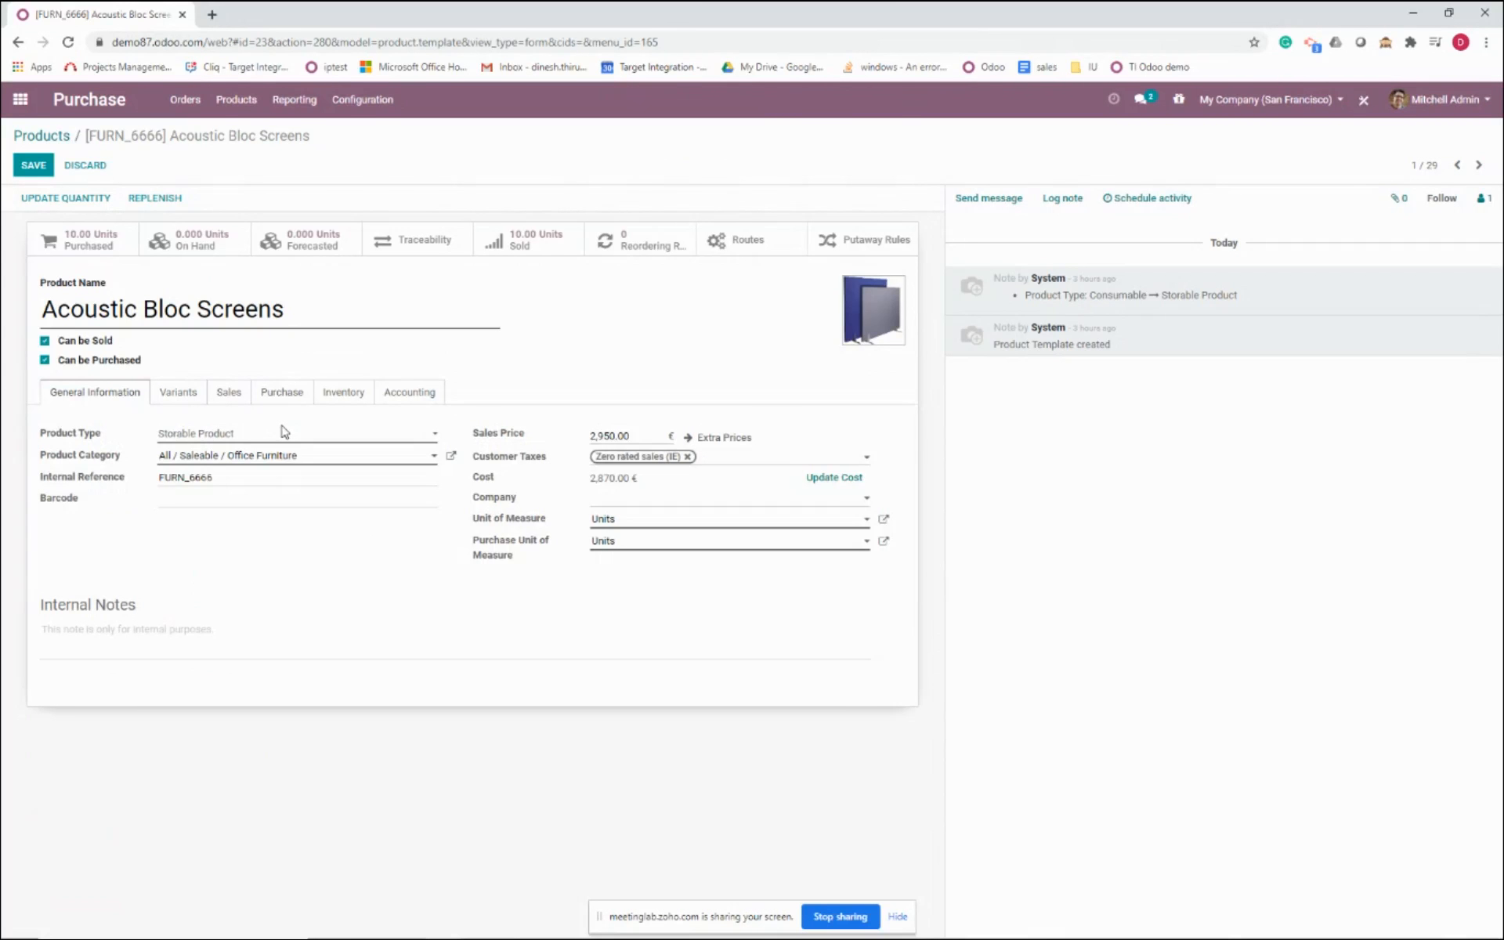
click(291, 437)
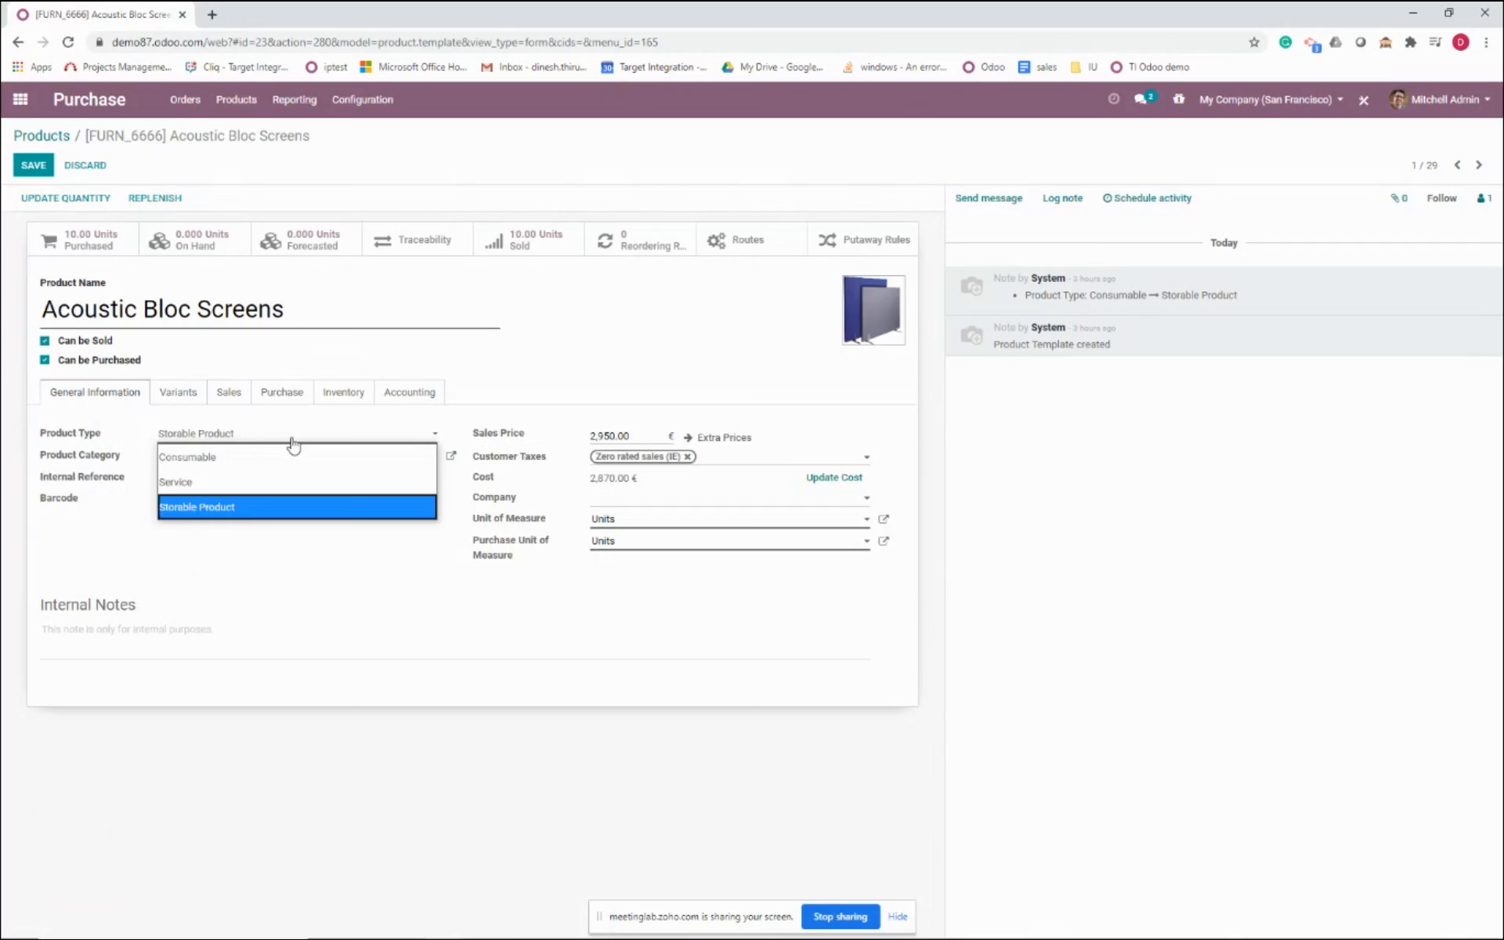
click(303, 433)
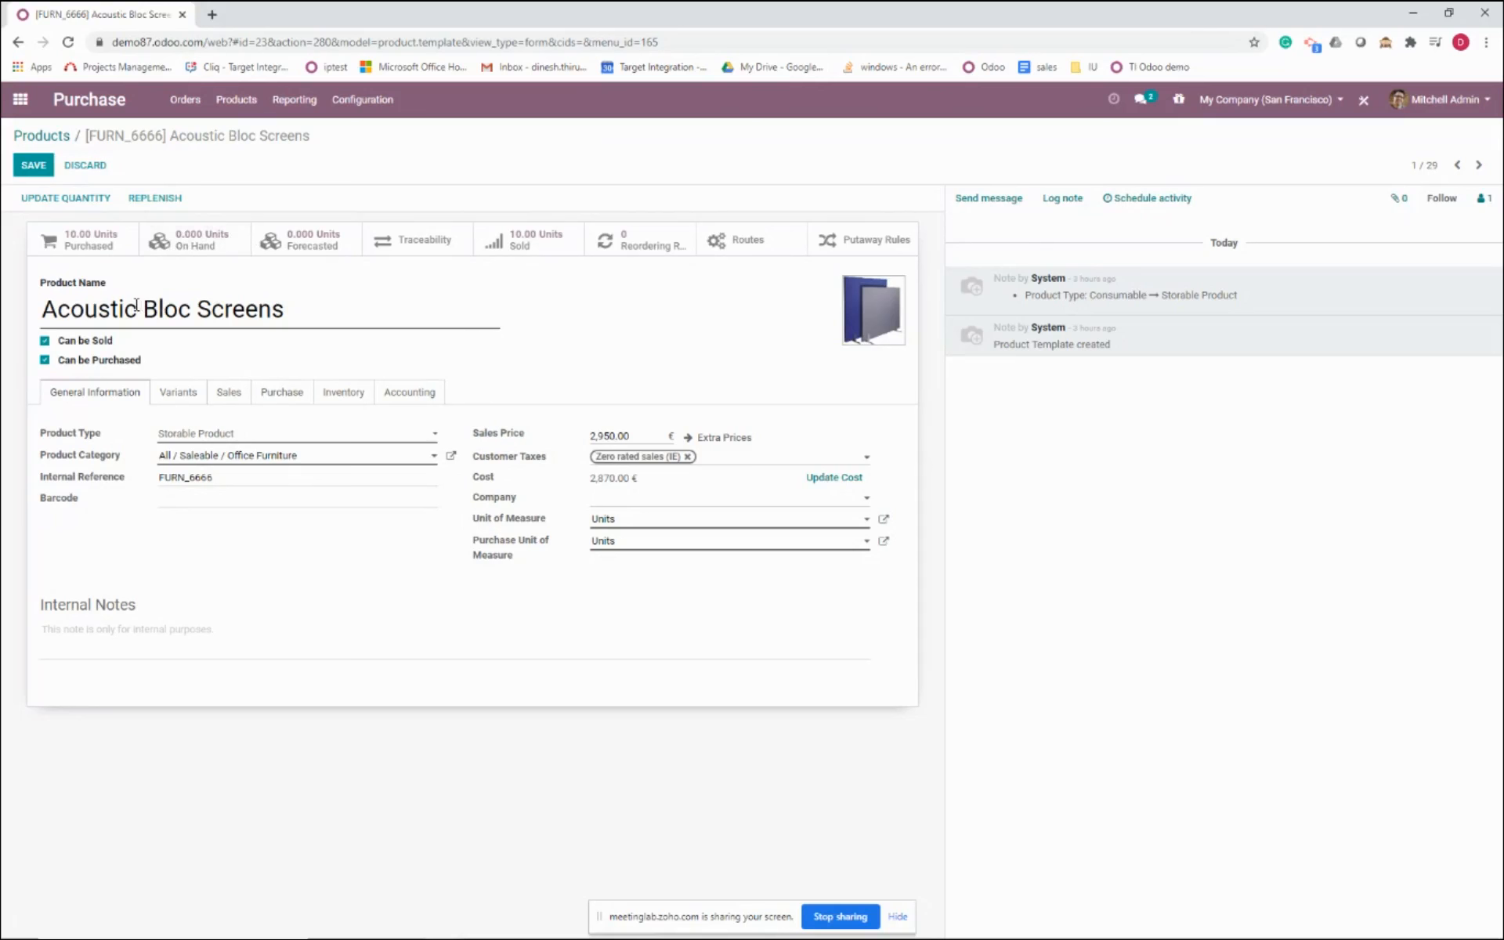
click(31, 137)
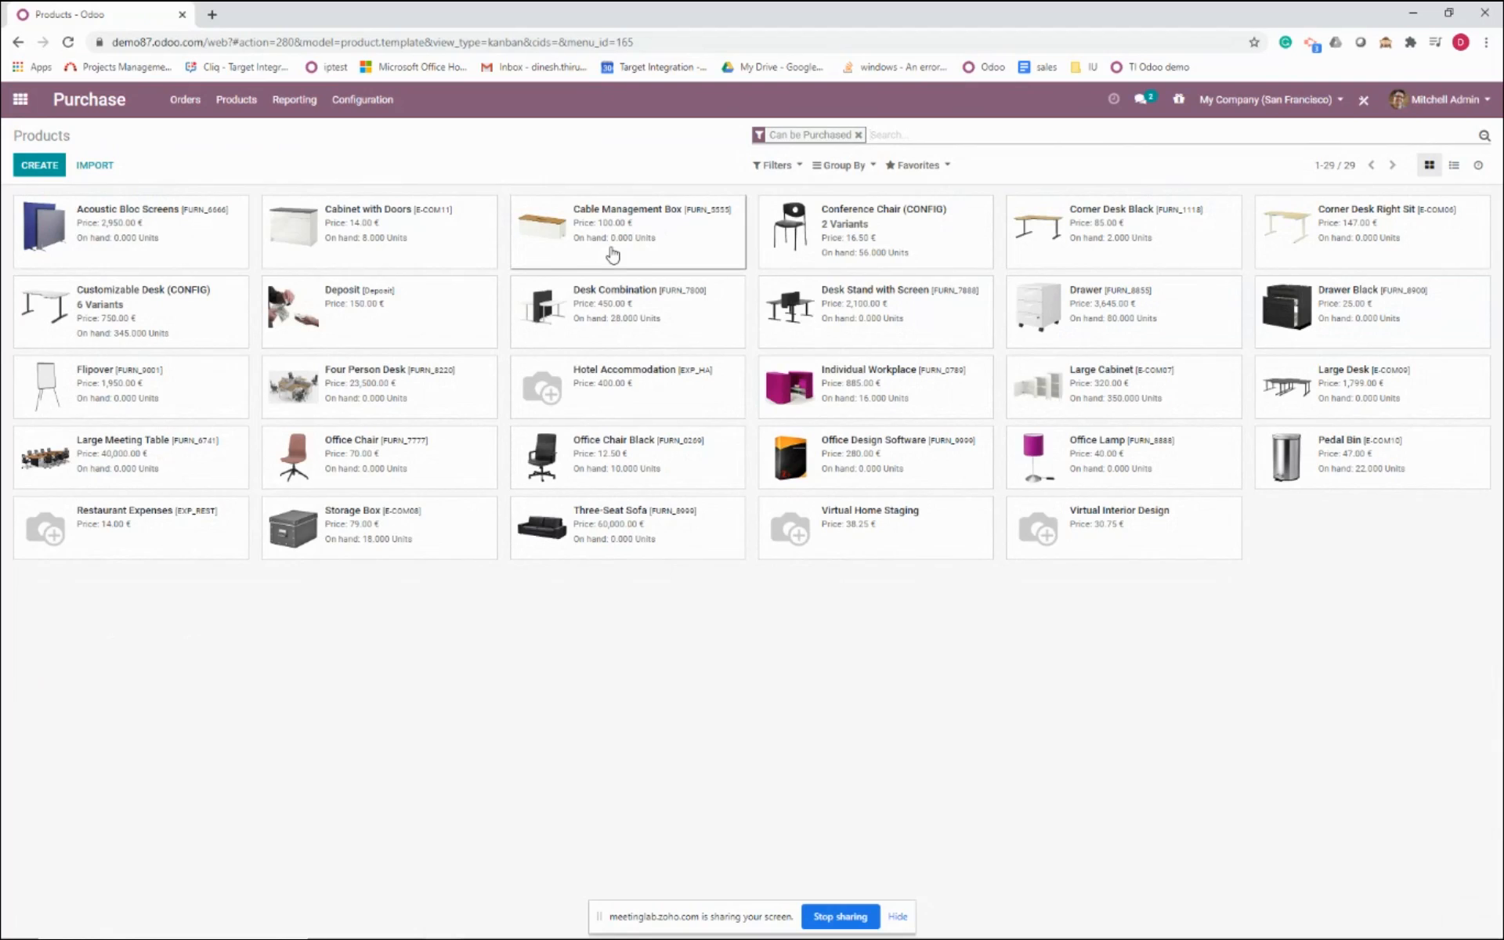
Check the inventory settings of the Cable Management Box product and copy its internal reference FURN_5555
click(612, 253)
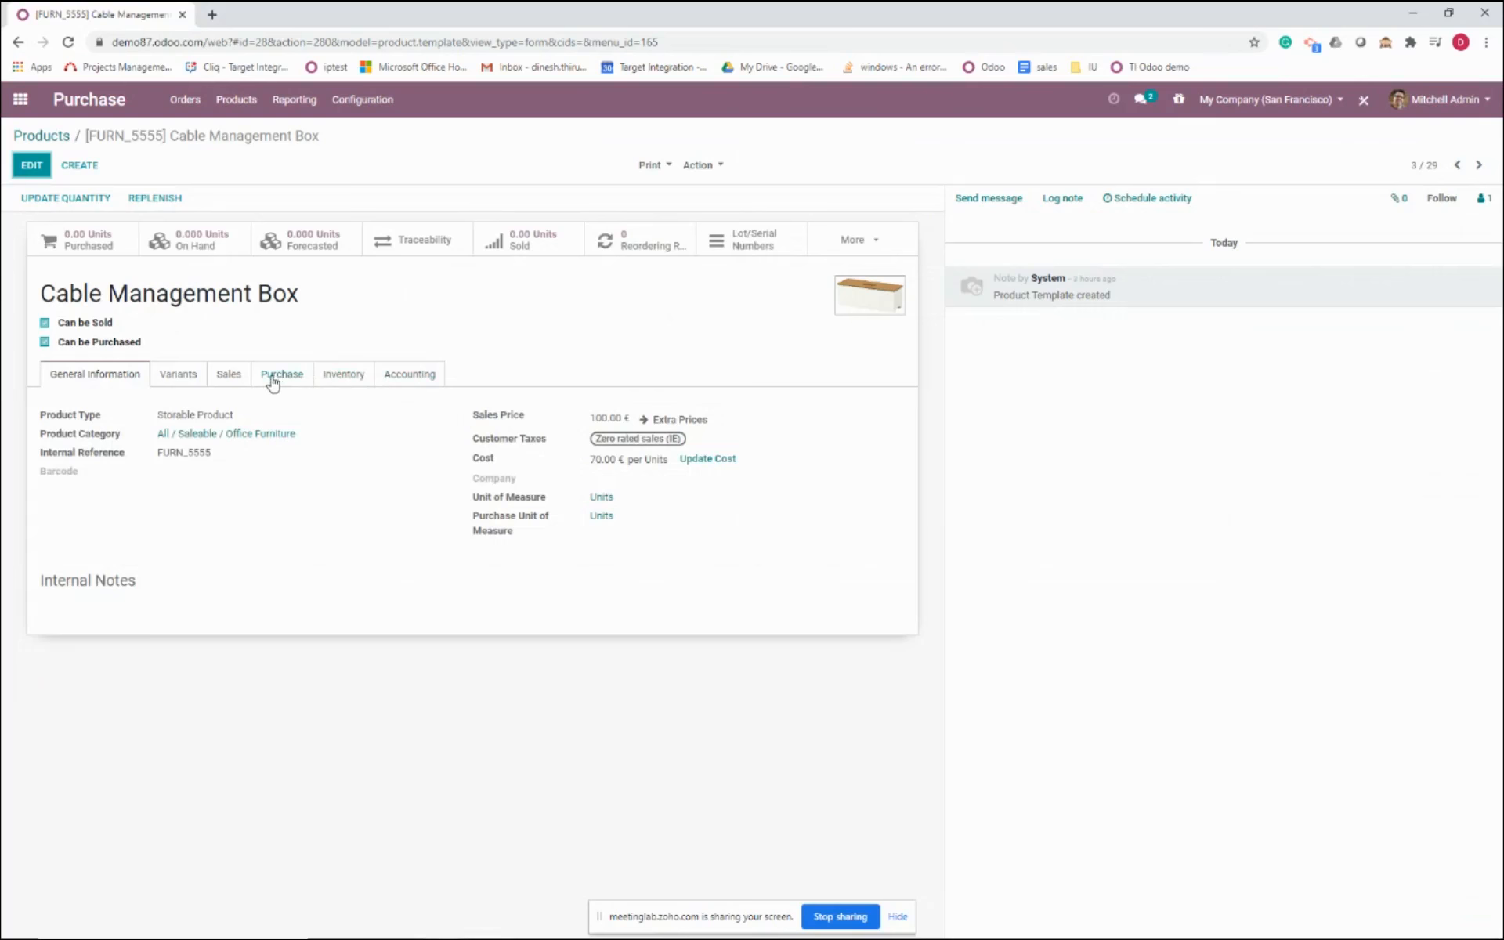
click(341, 378)
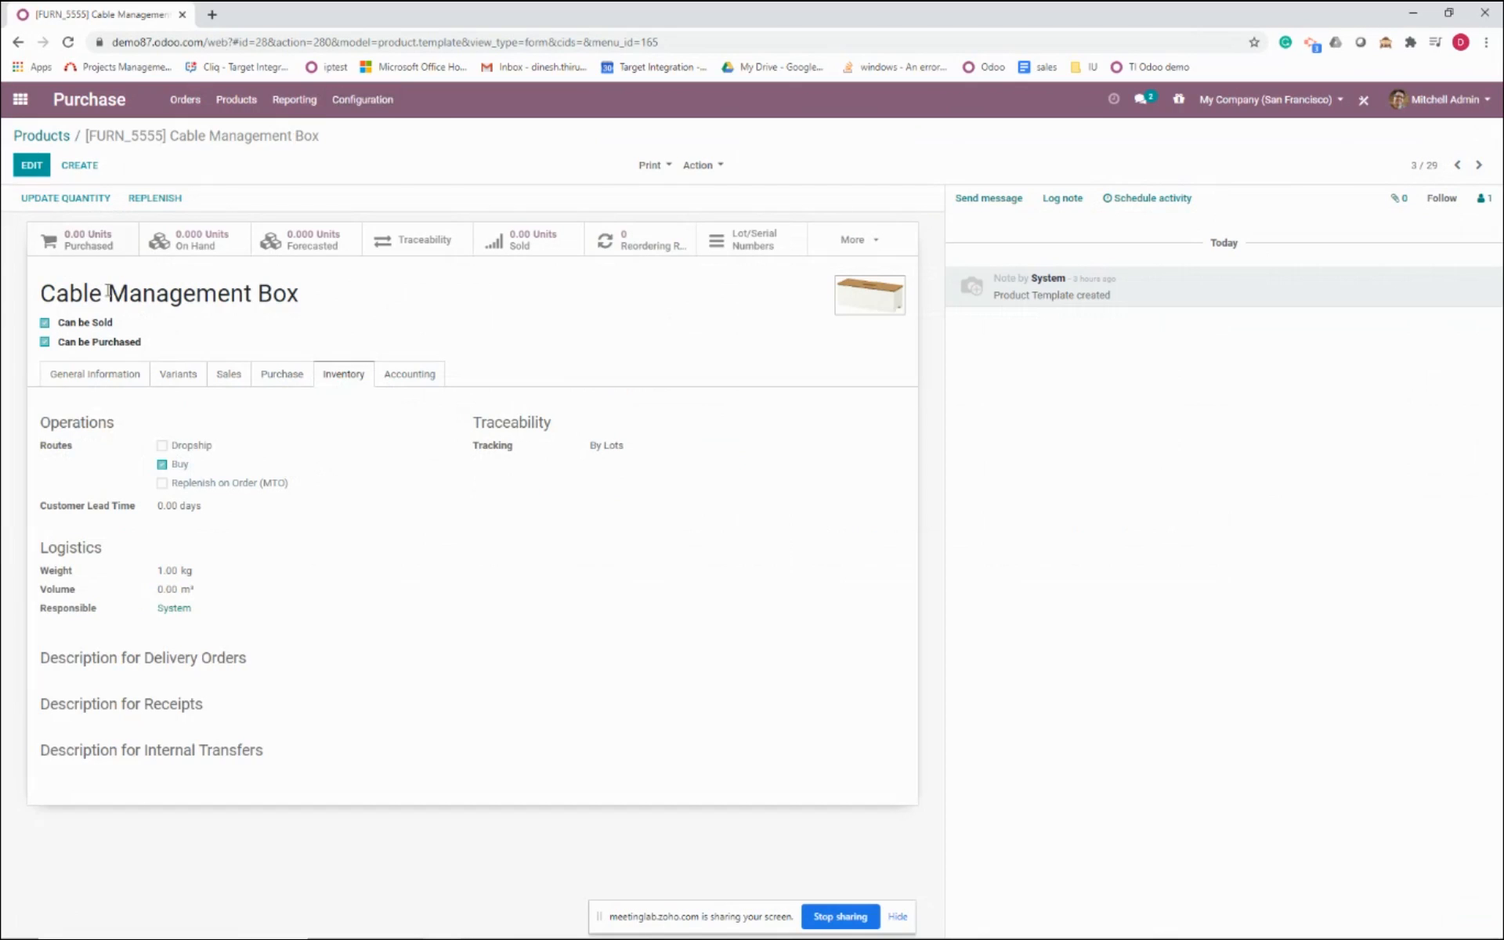
click(106, 382)
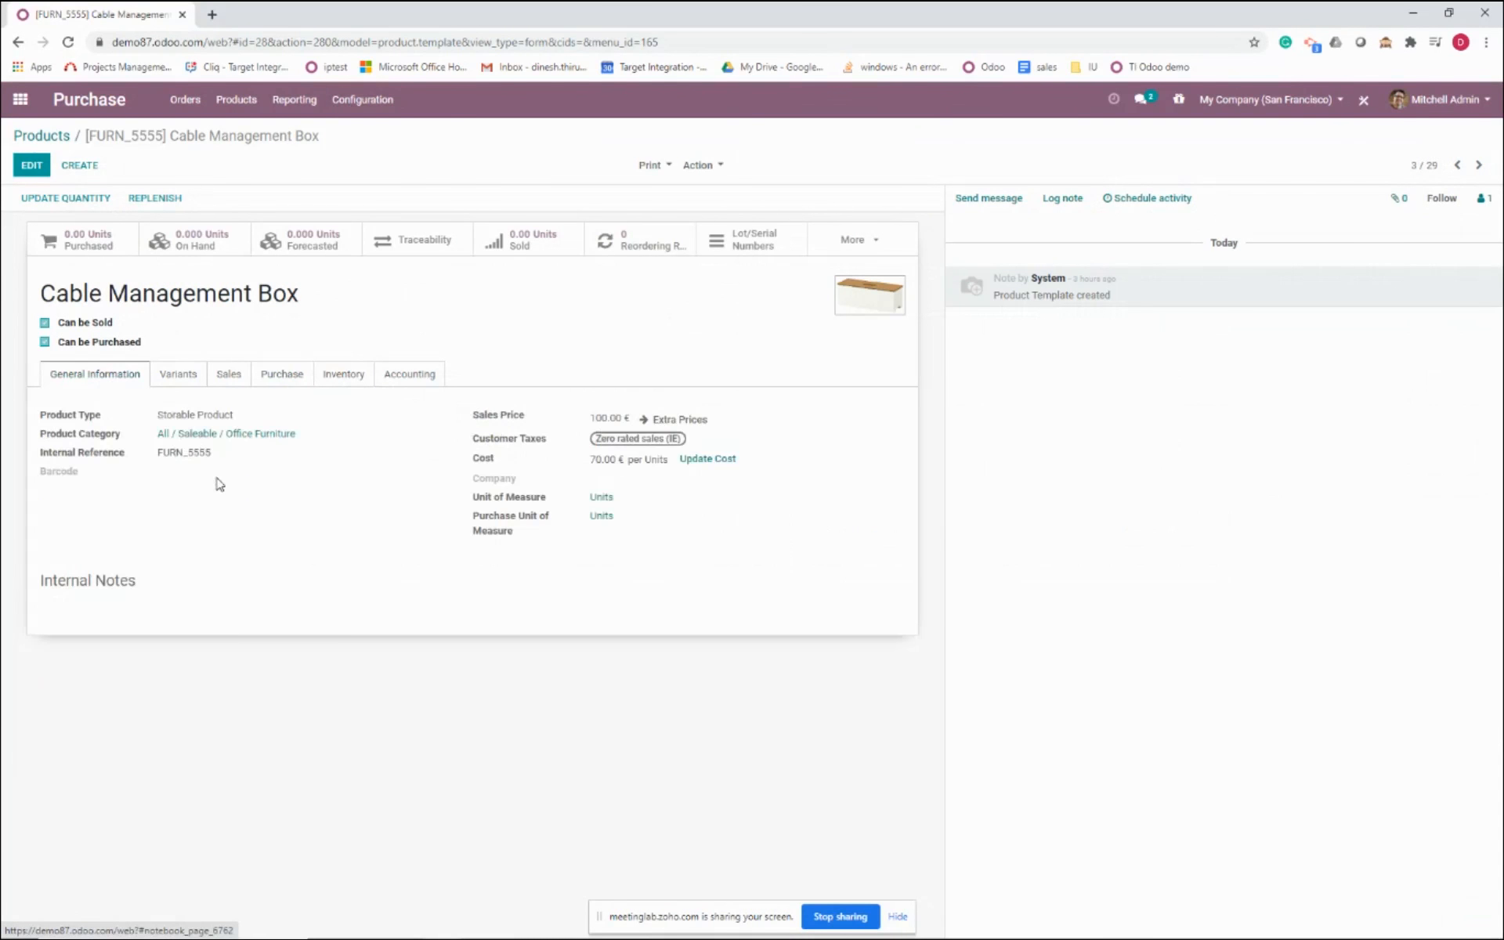
double_click(185, 452)
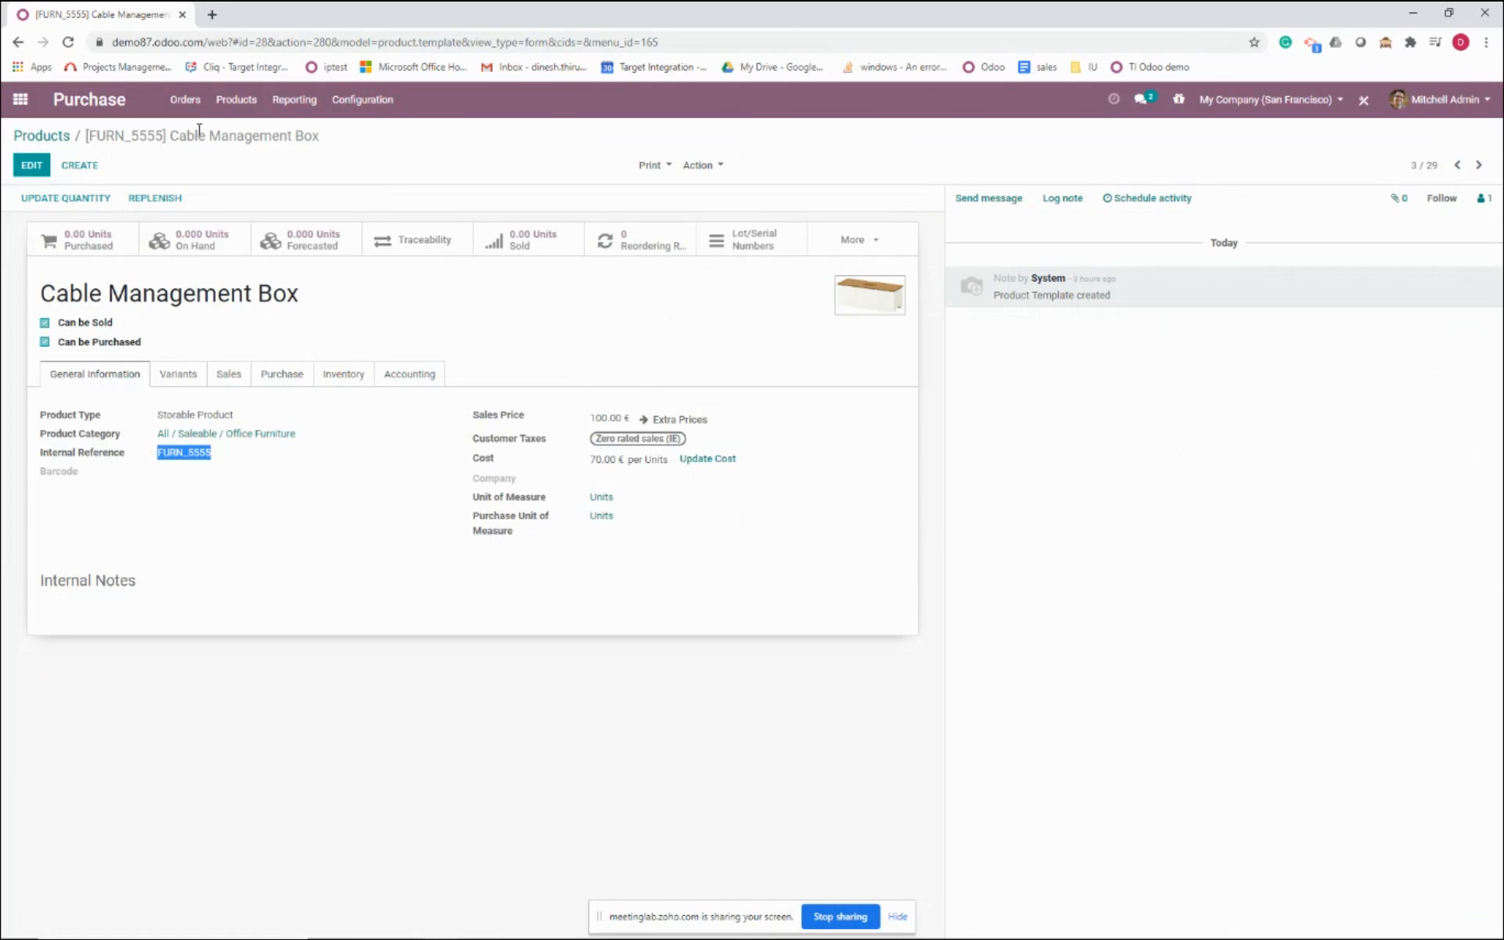
Create a new request for quotation in Purchase with Azure Interior as the vendor
click(21, 98)
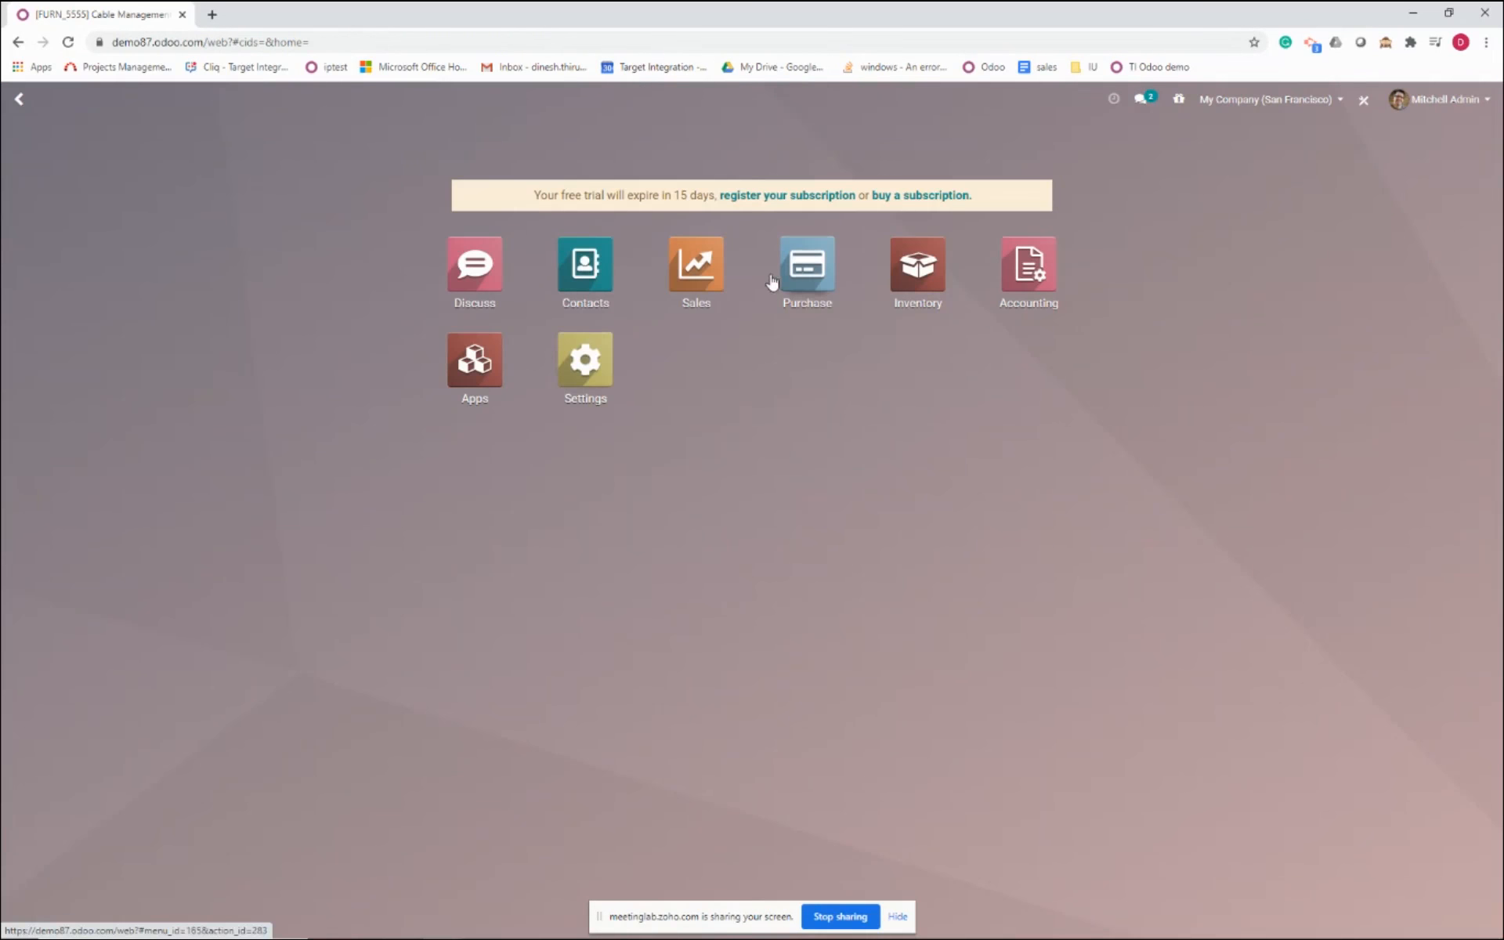
click(837, 278)
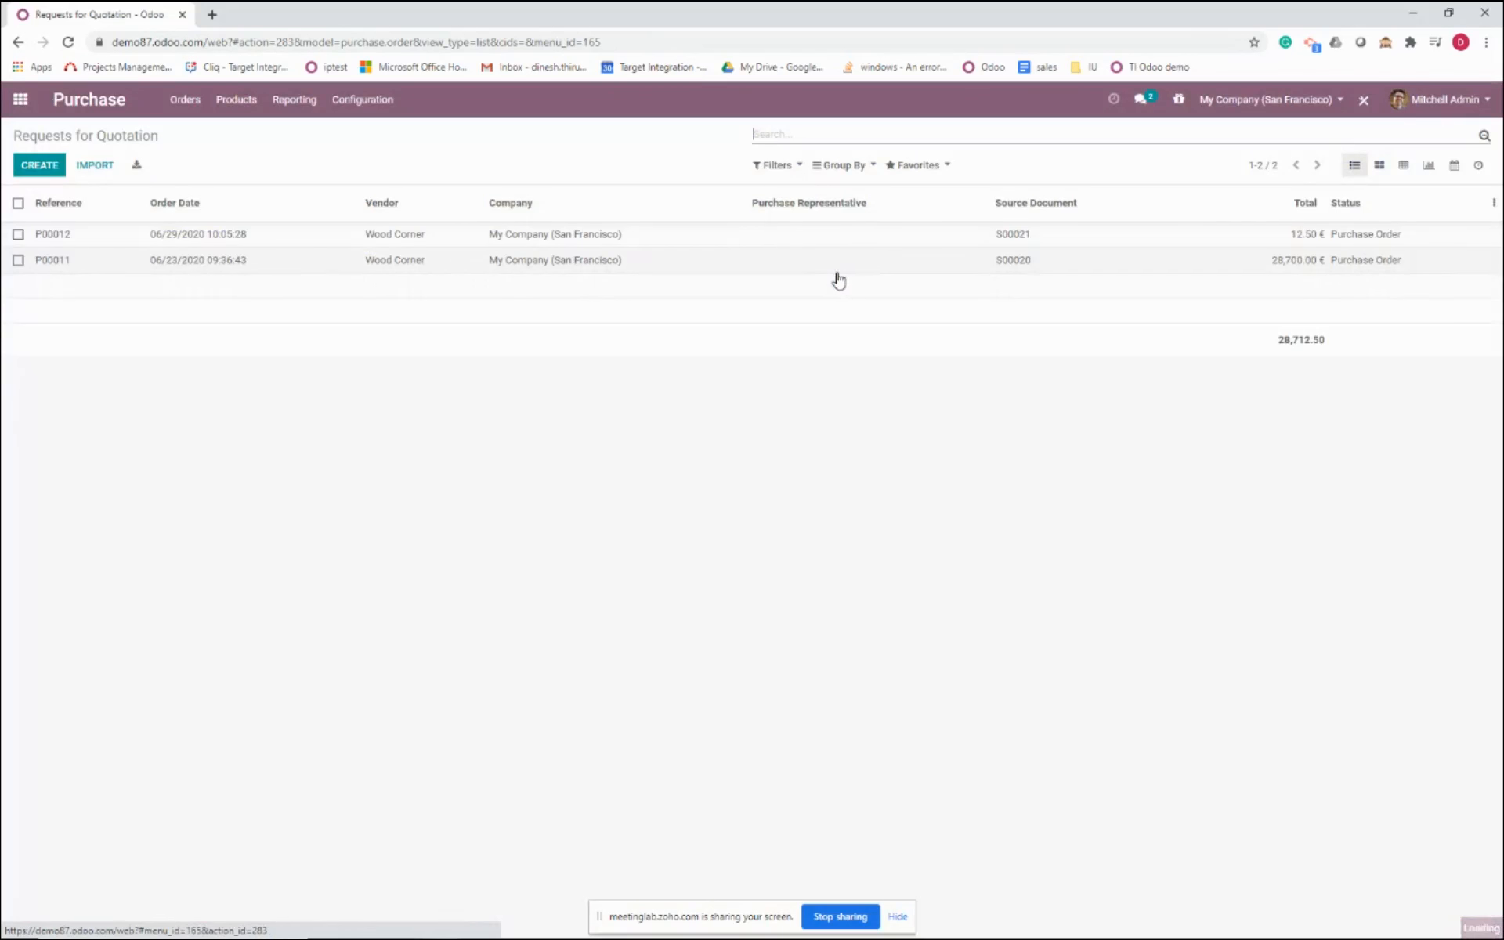
click(34, 168)
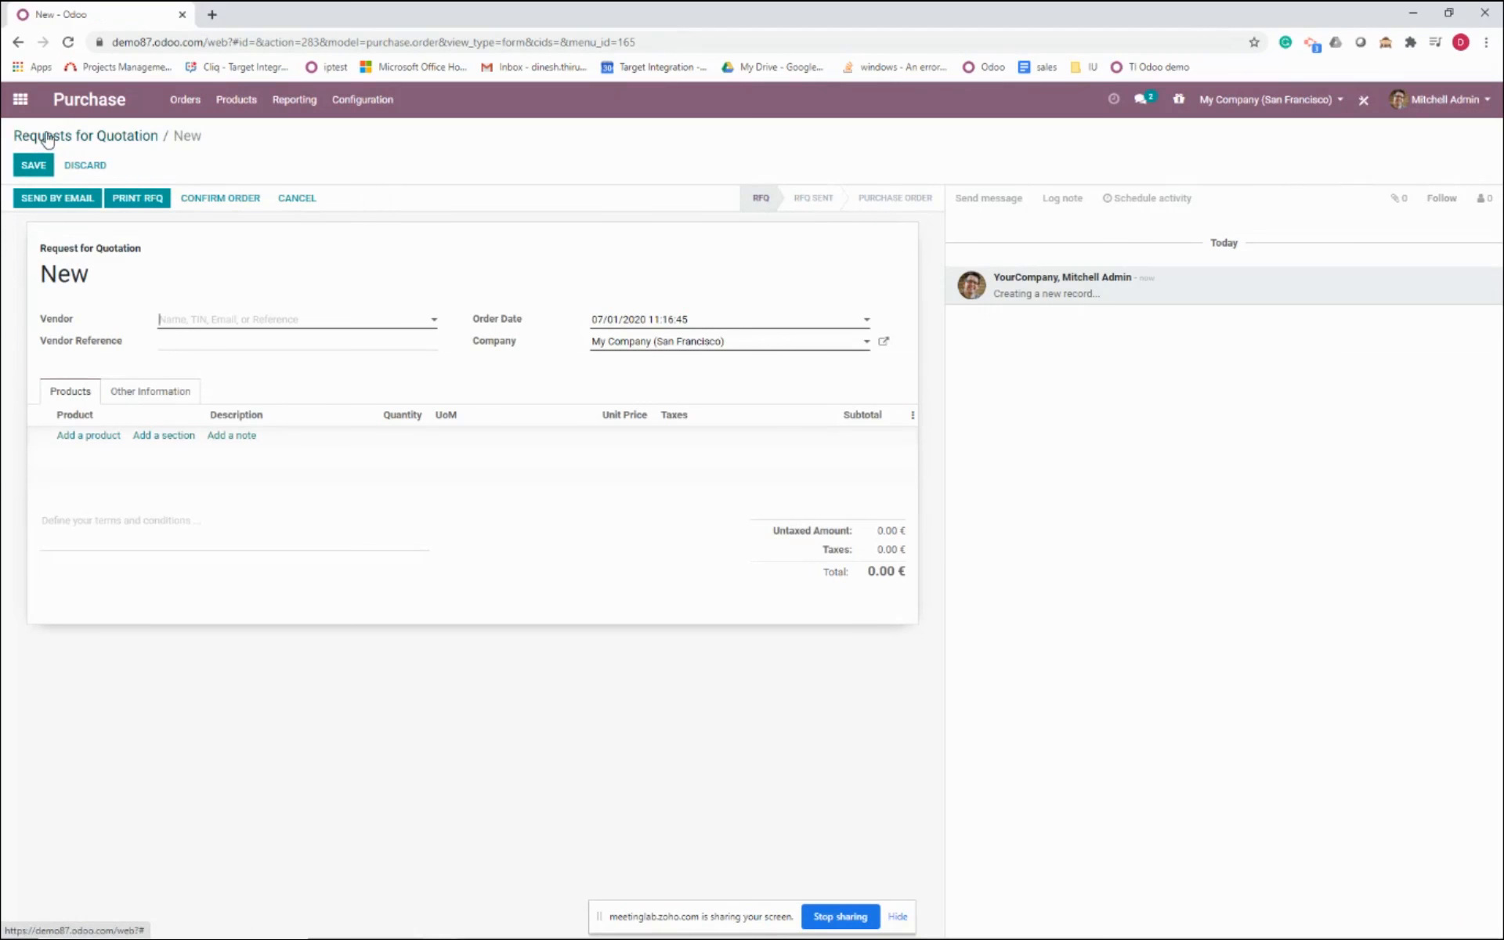
click(196, 322)
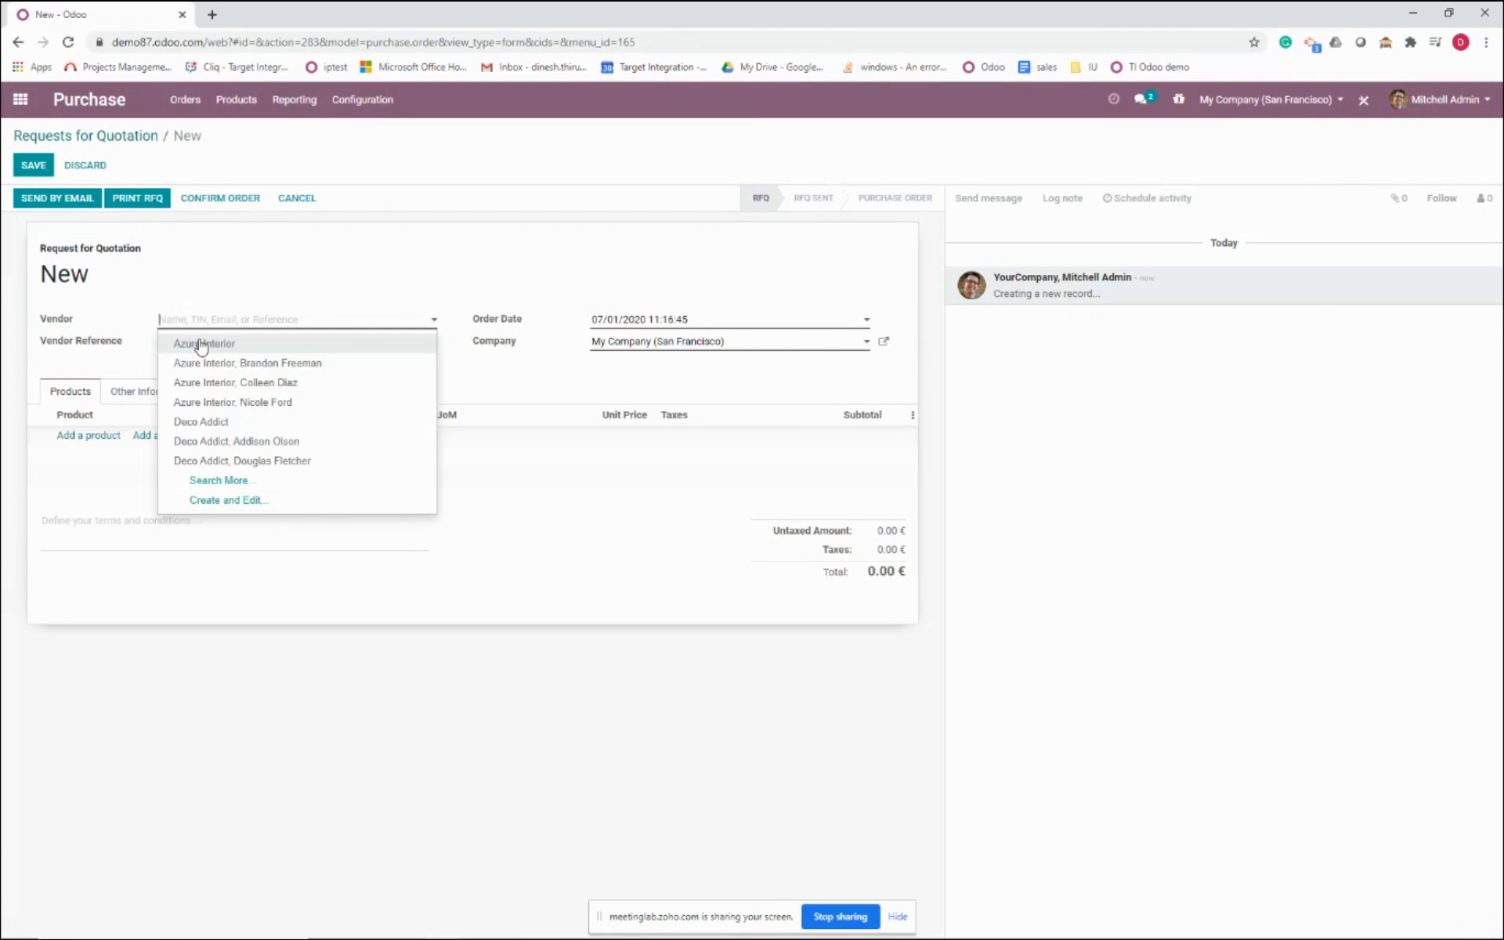
click(203, 344)
Add a product line for FURN_5555 Cable Management Box with quantity 10 and unit price 453.35
click(106, 435)
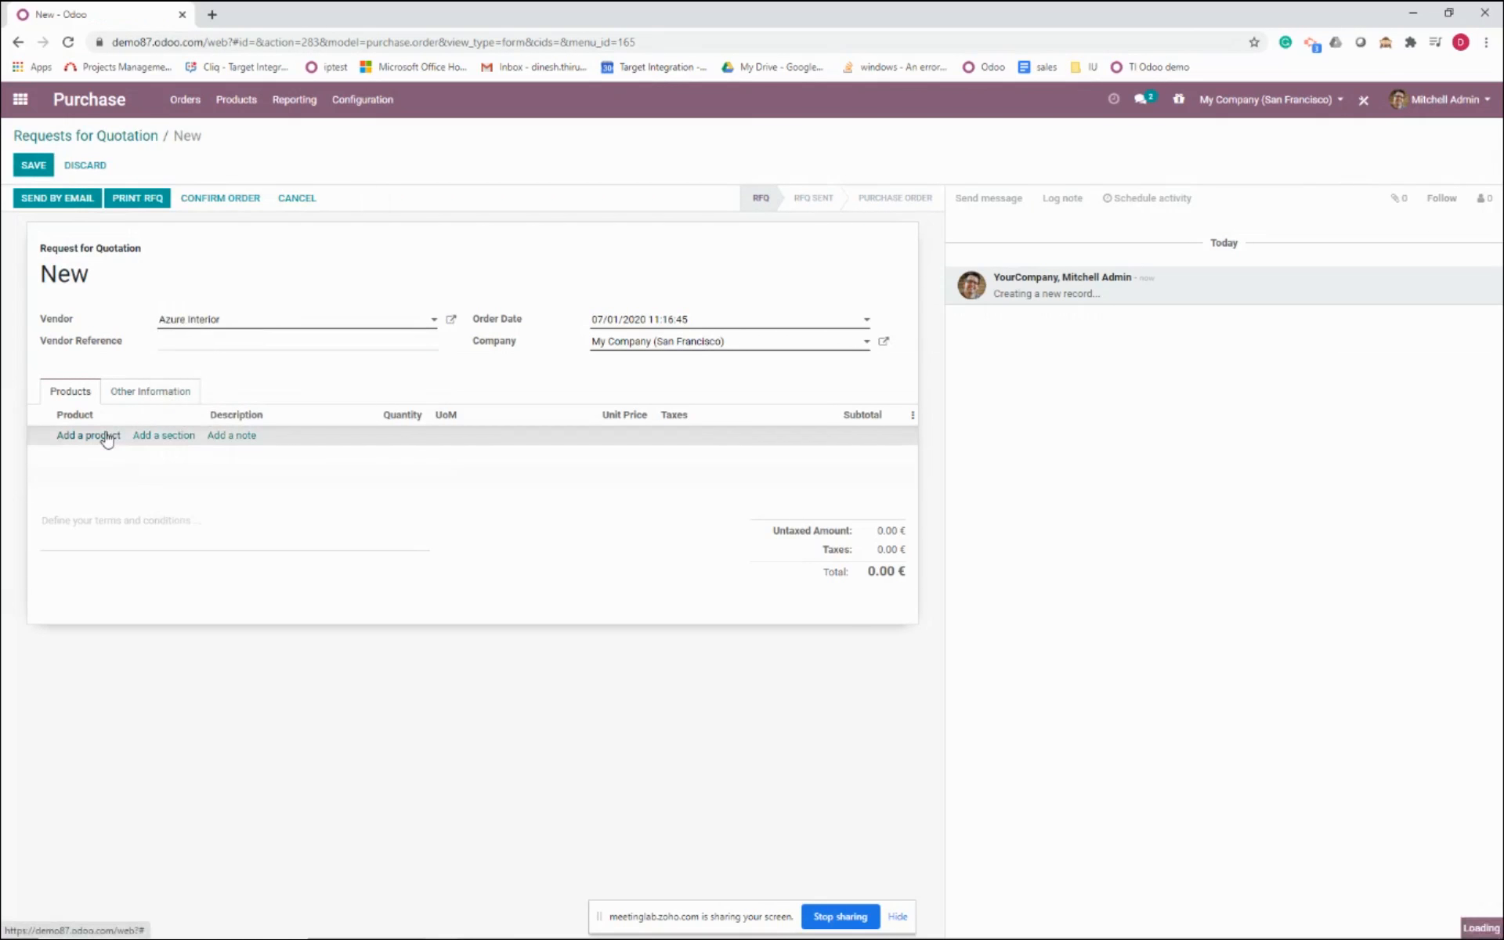
text(FURN_5555)
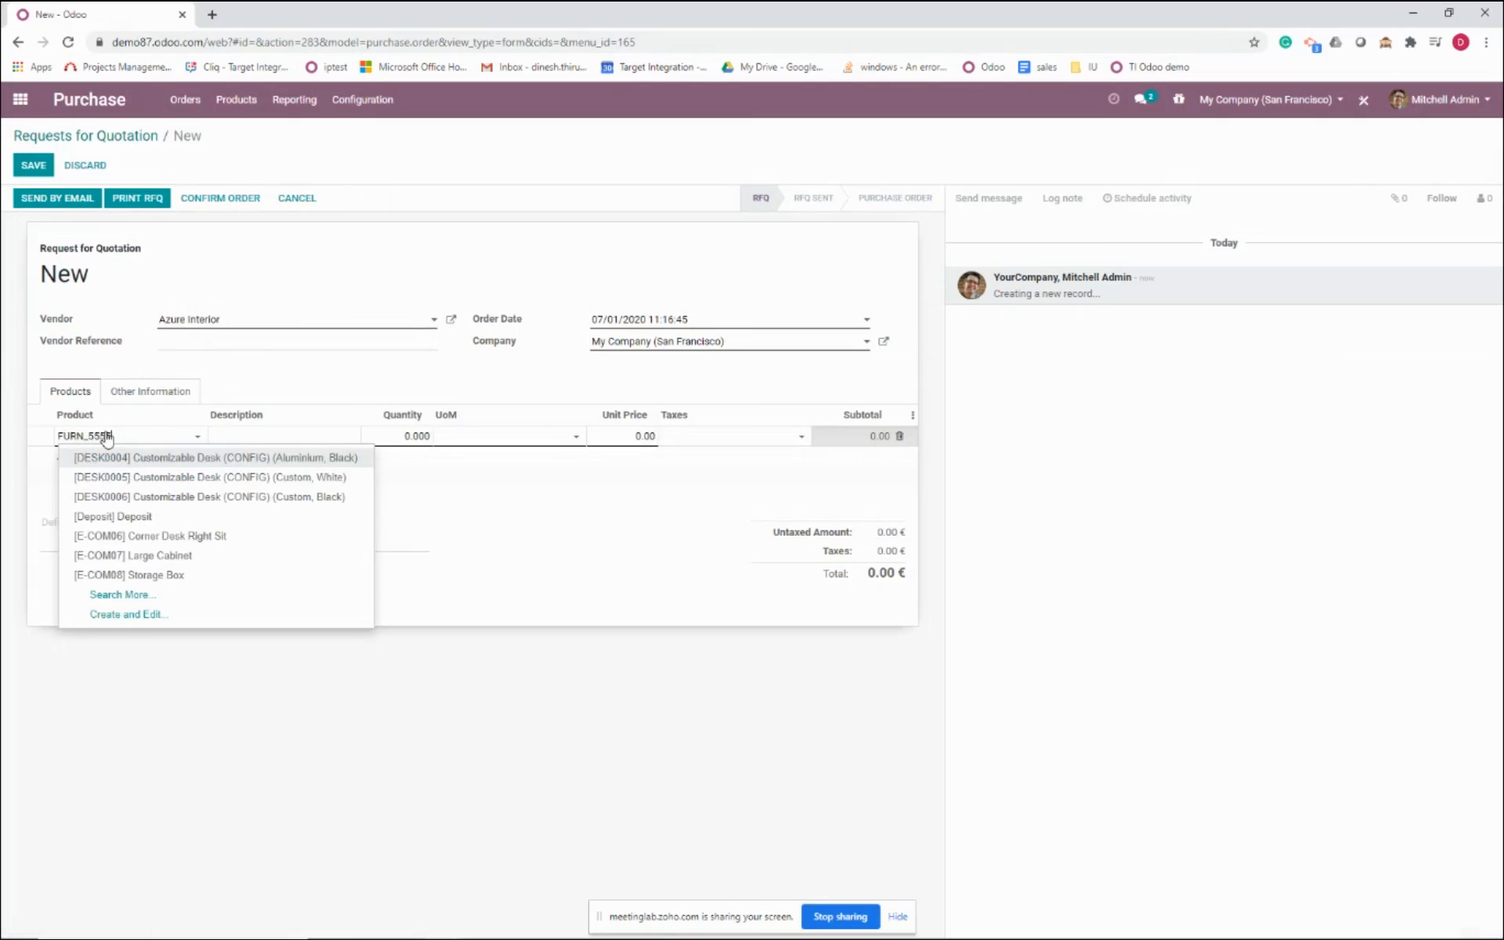
click(156, 461)
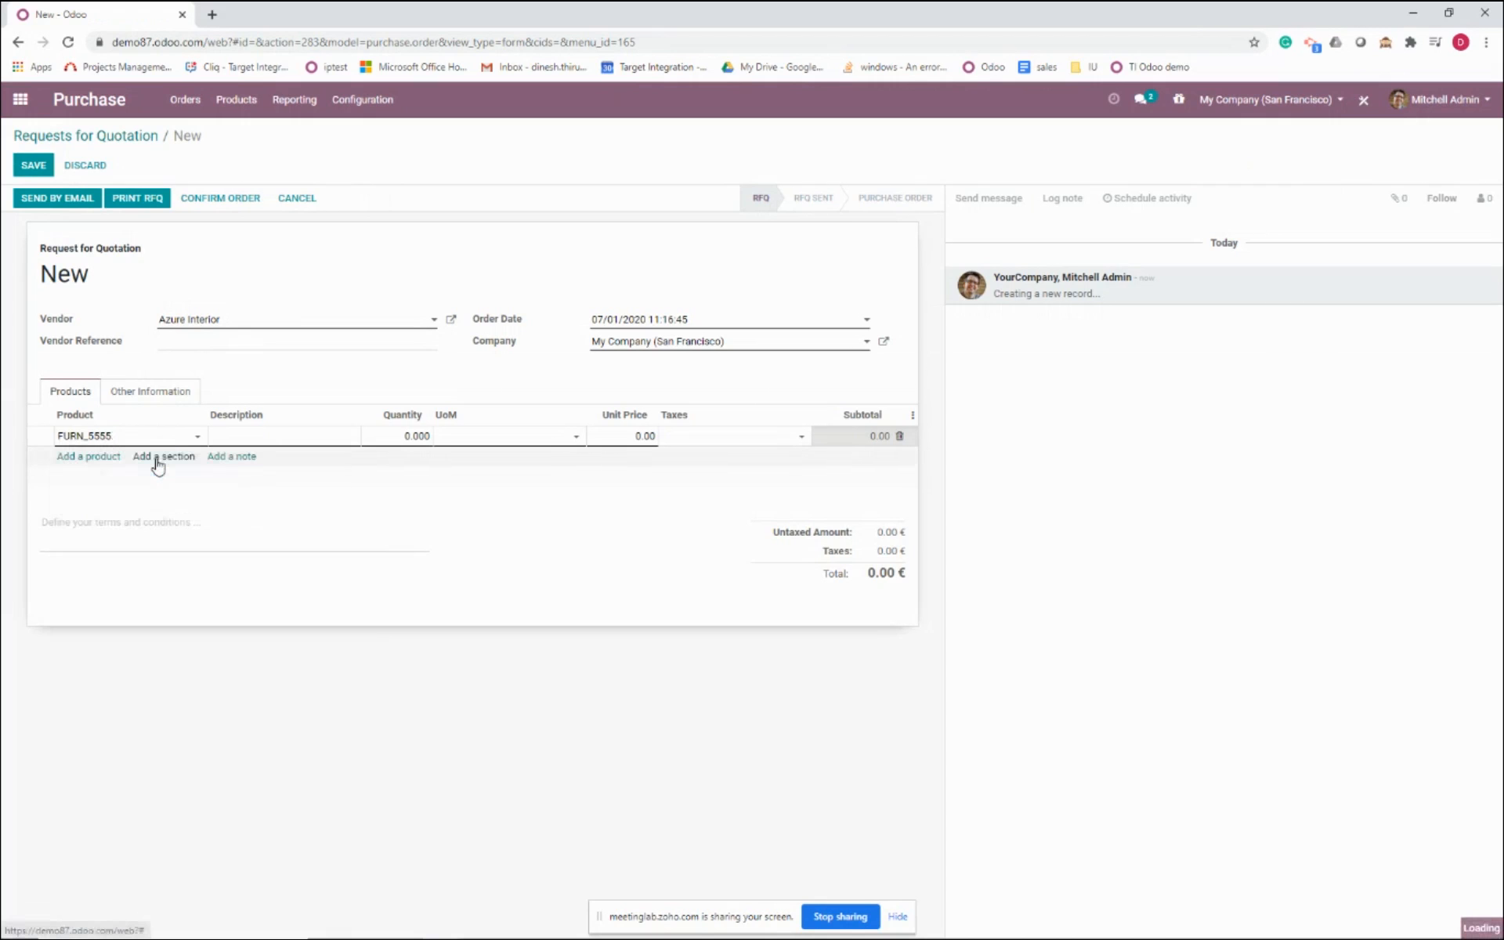
click(395, 454)
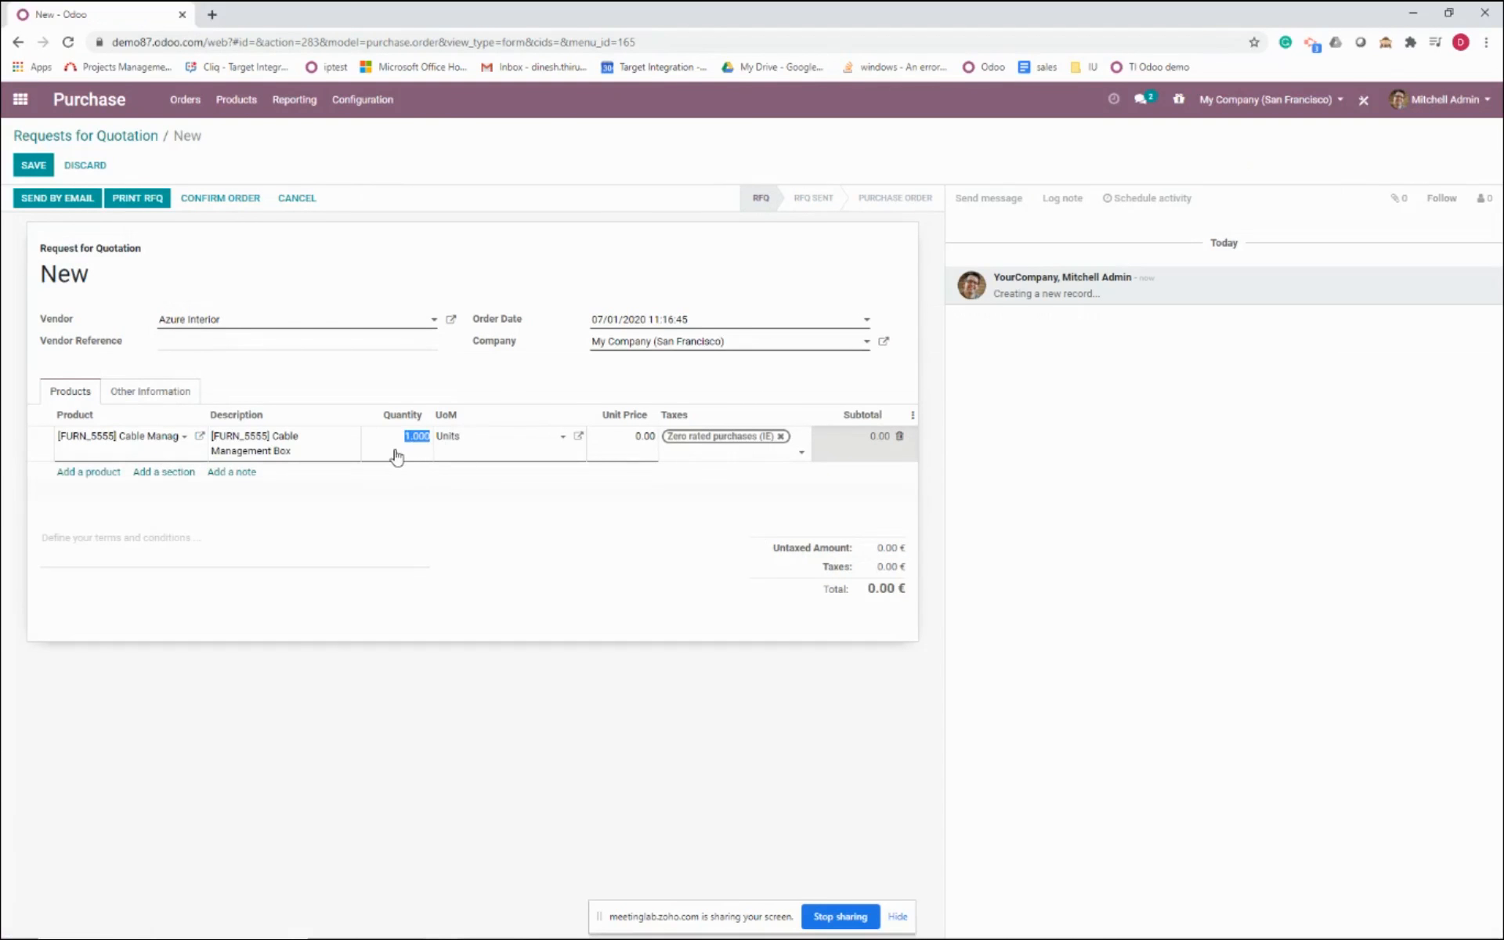
text(10)
click(397, 466)
click(625, 452)
text(453.35)
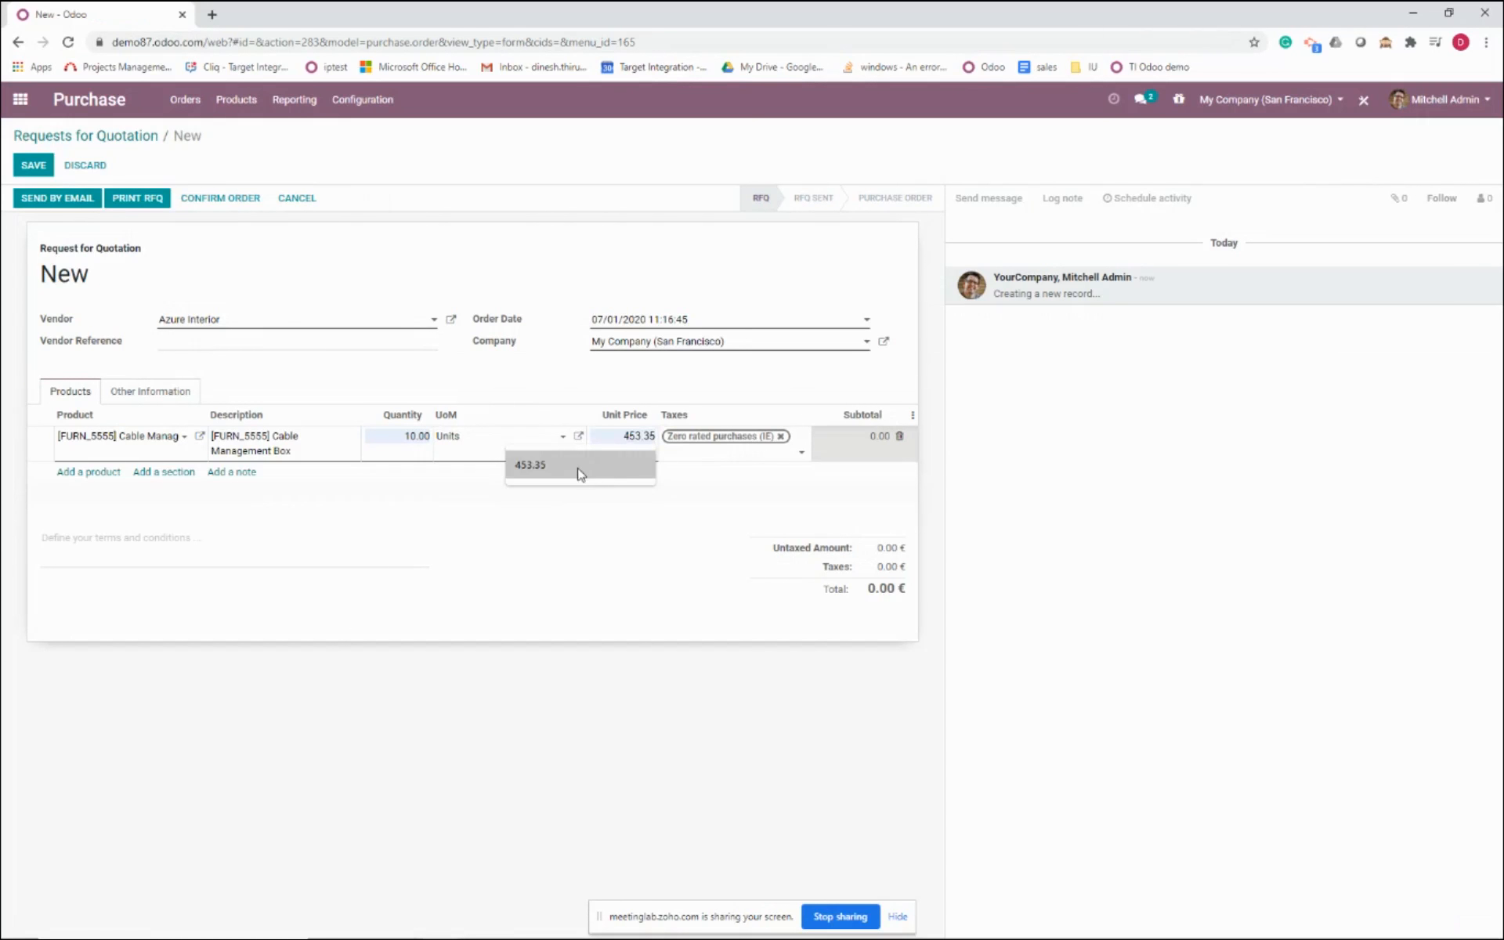
click(580, 473)
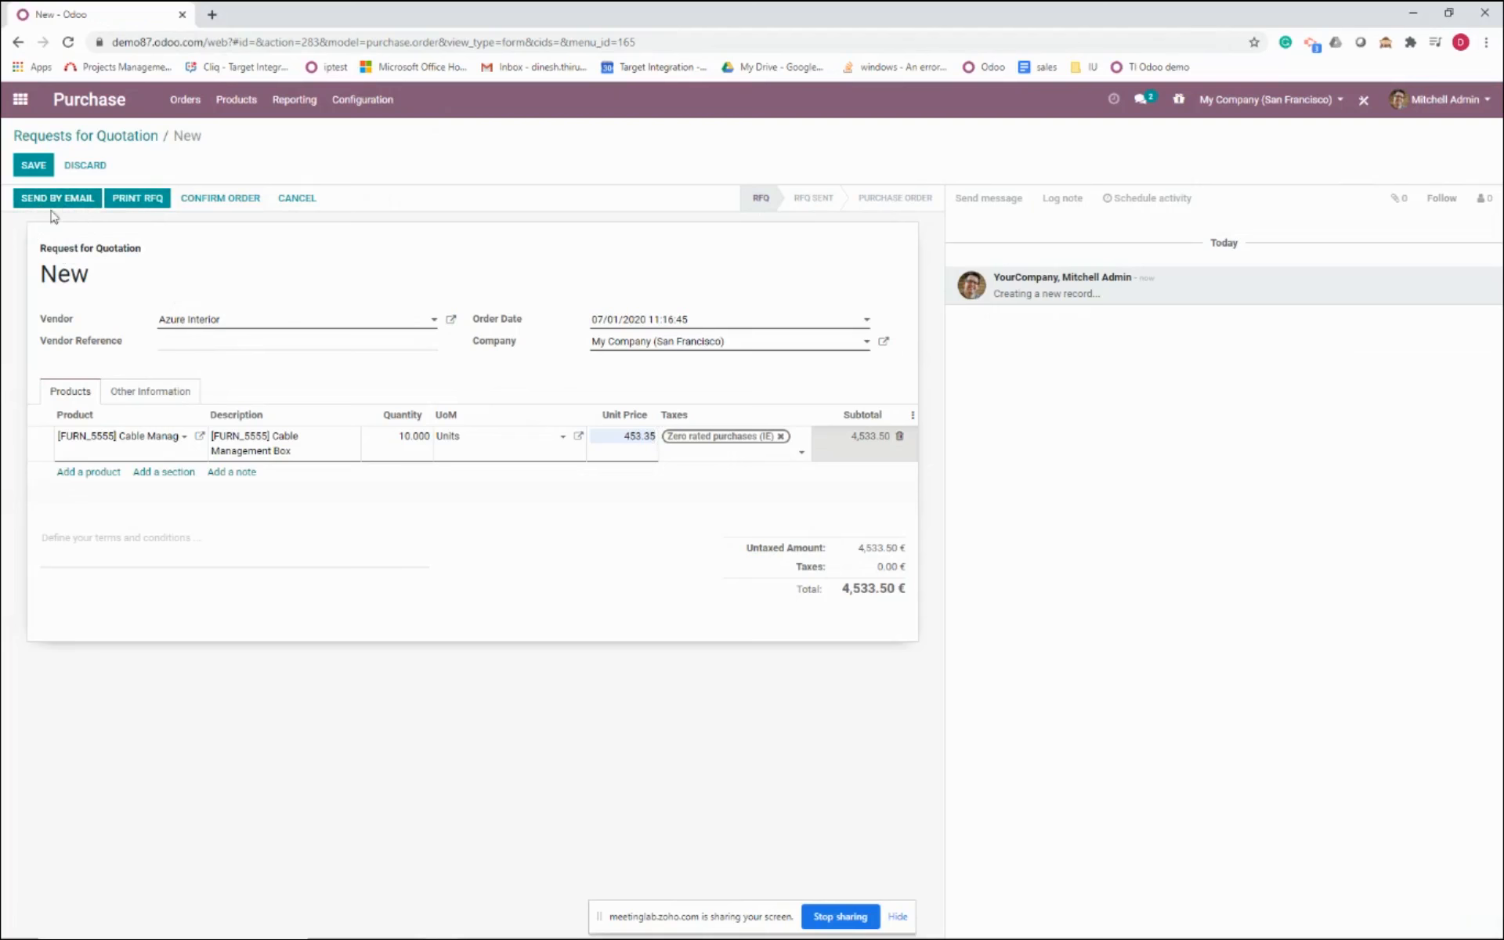
Save the request for quotation and start an email to Azure Interior with the quotation PDF attached
click(26, 168)
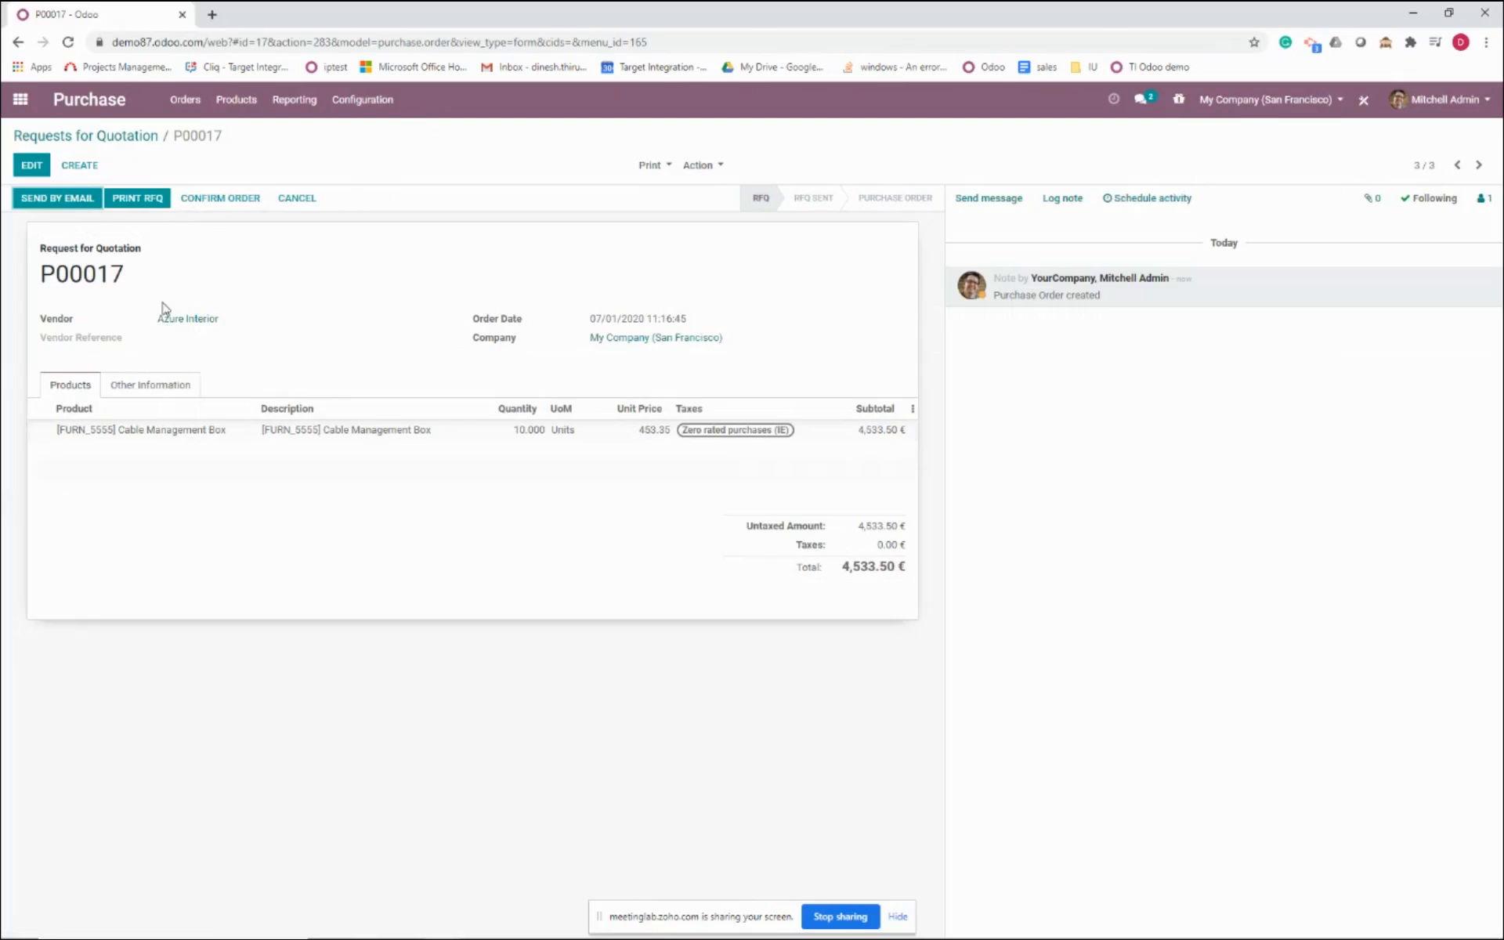
click(35, 201)
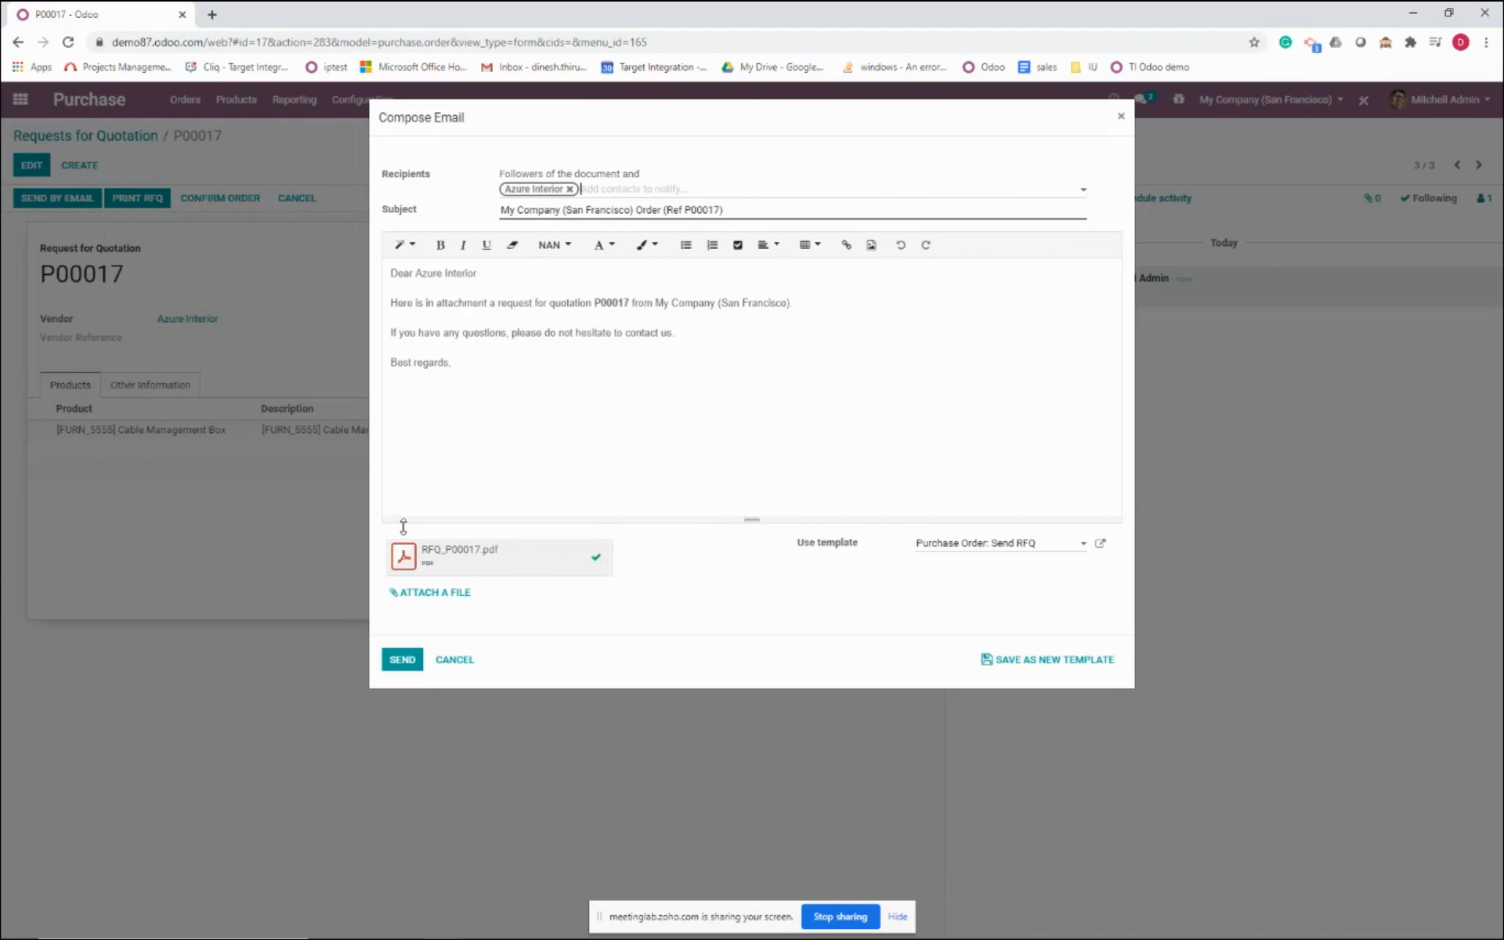
click(403, 661)
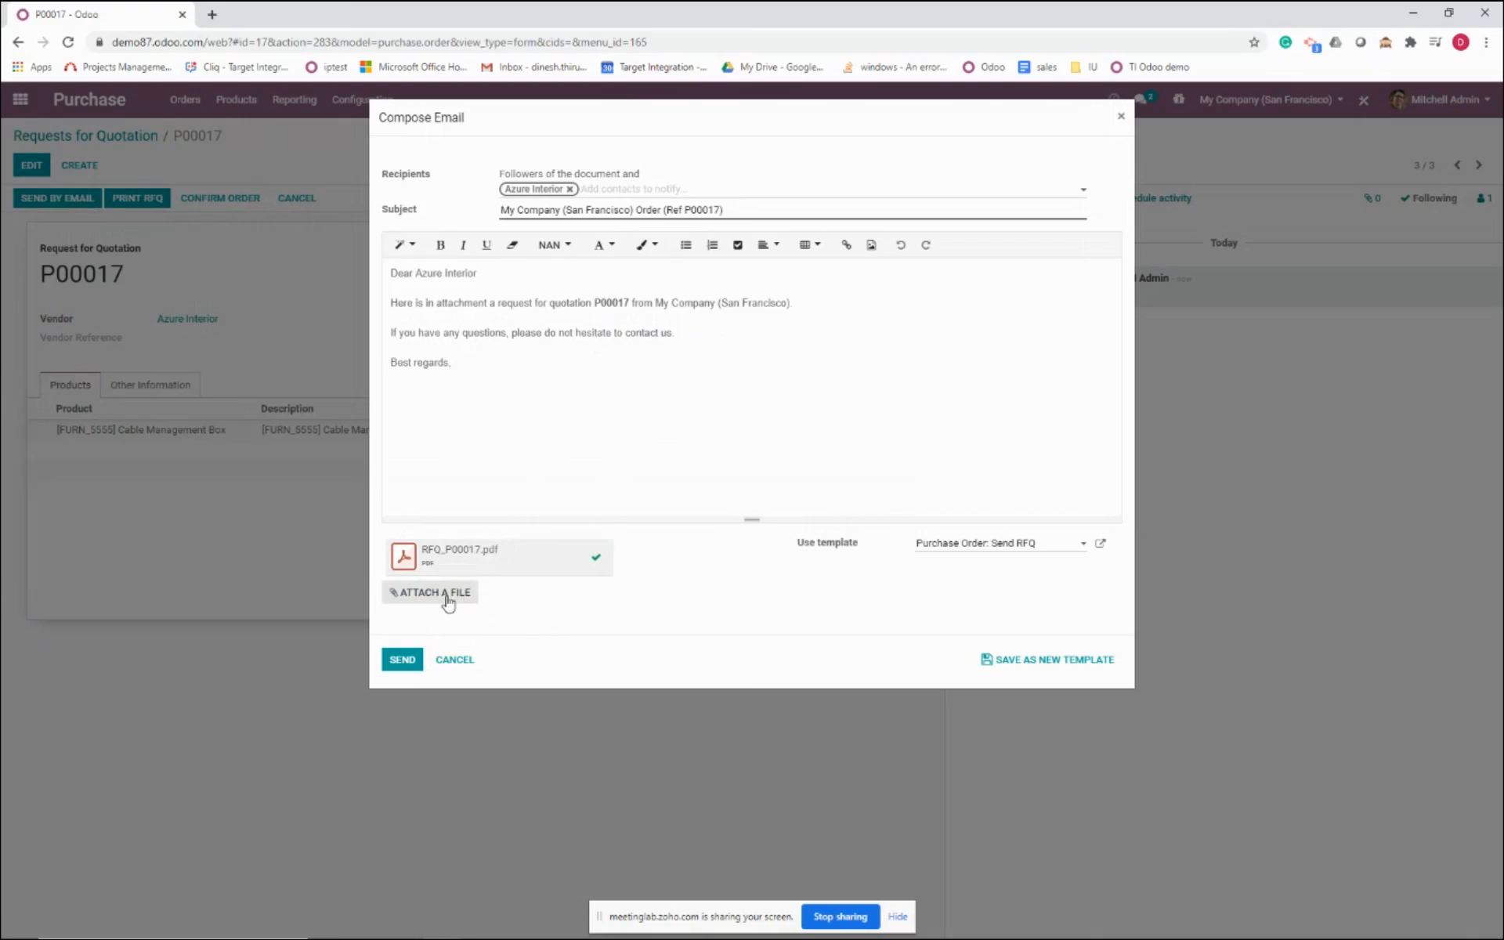
Open the attached request for quotation PDF, review its product, expected date and quantity details, and close it
click(441, 556)
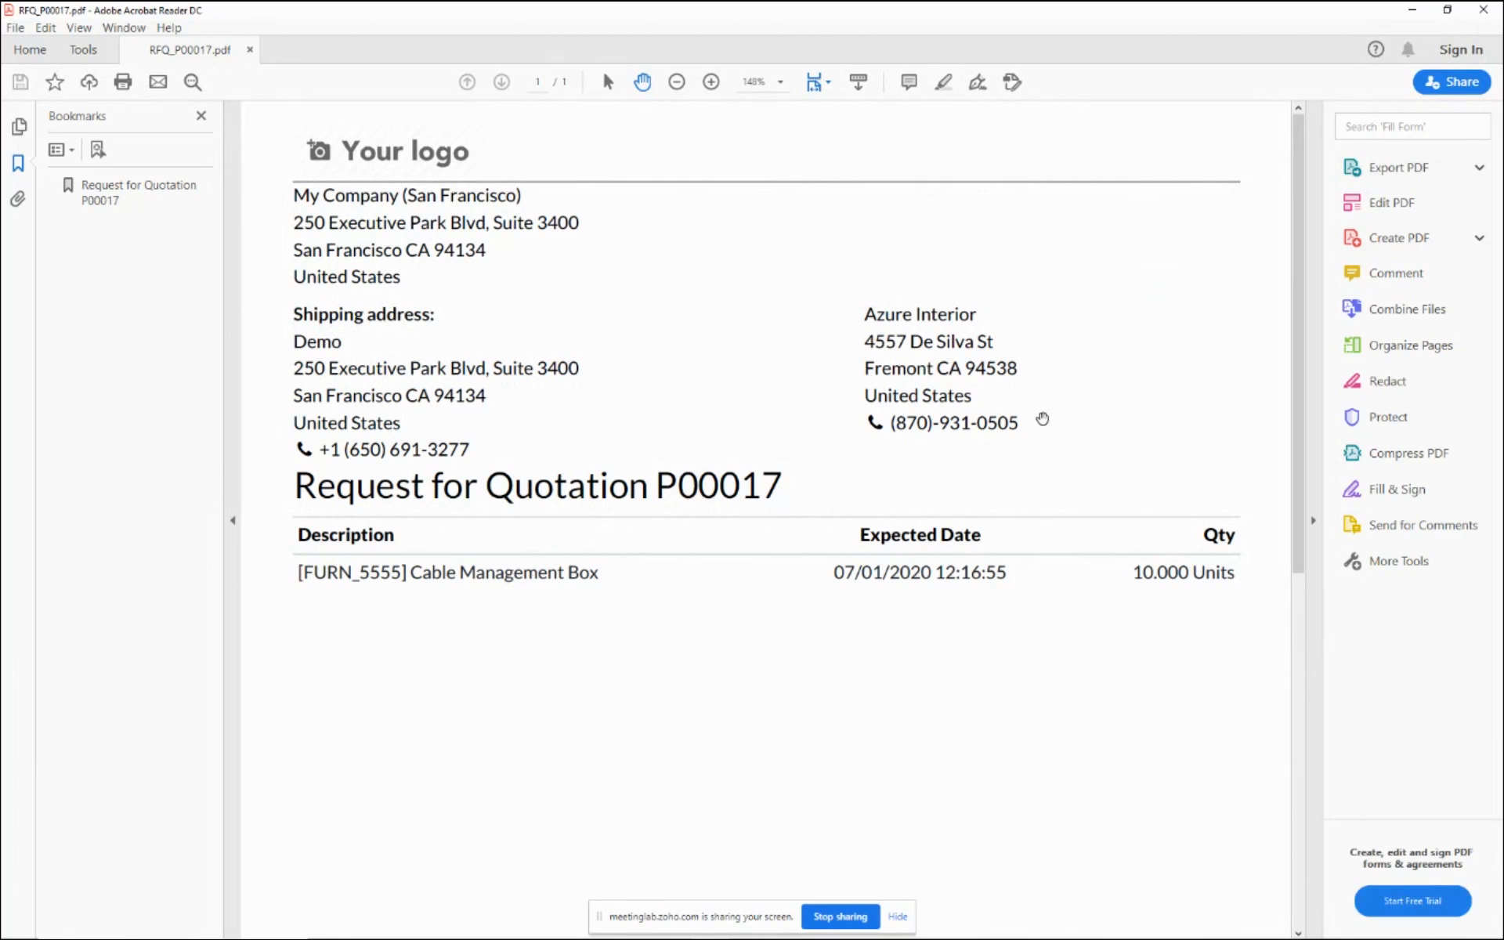
scroll(862, 376, down, 2)
scroll(858, 383, down, 2)
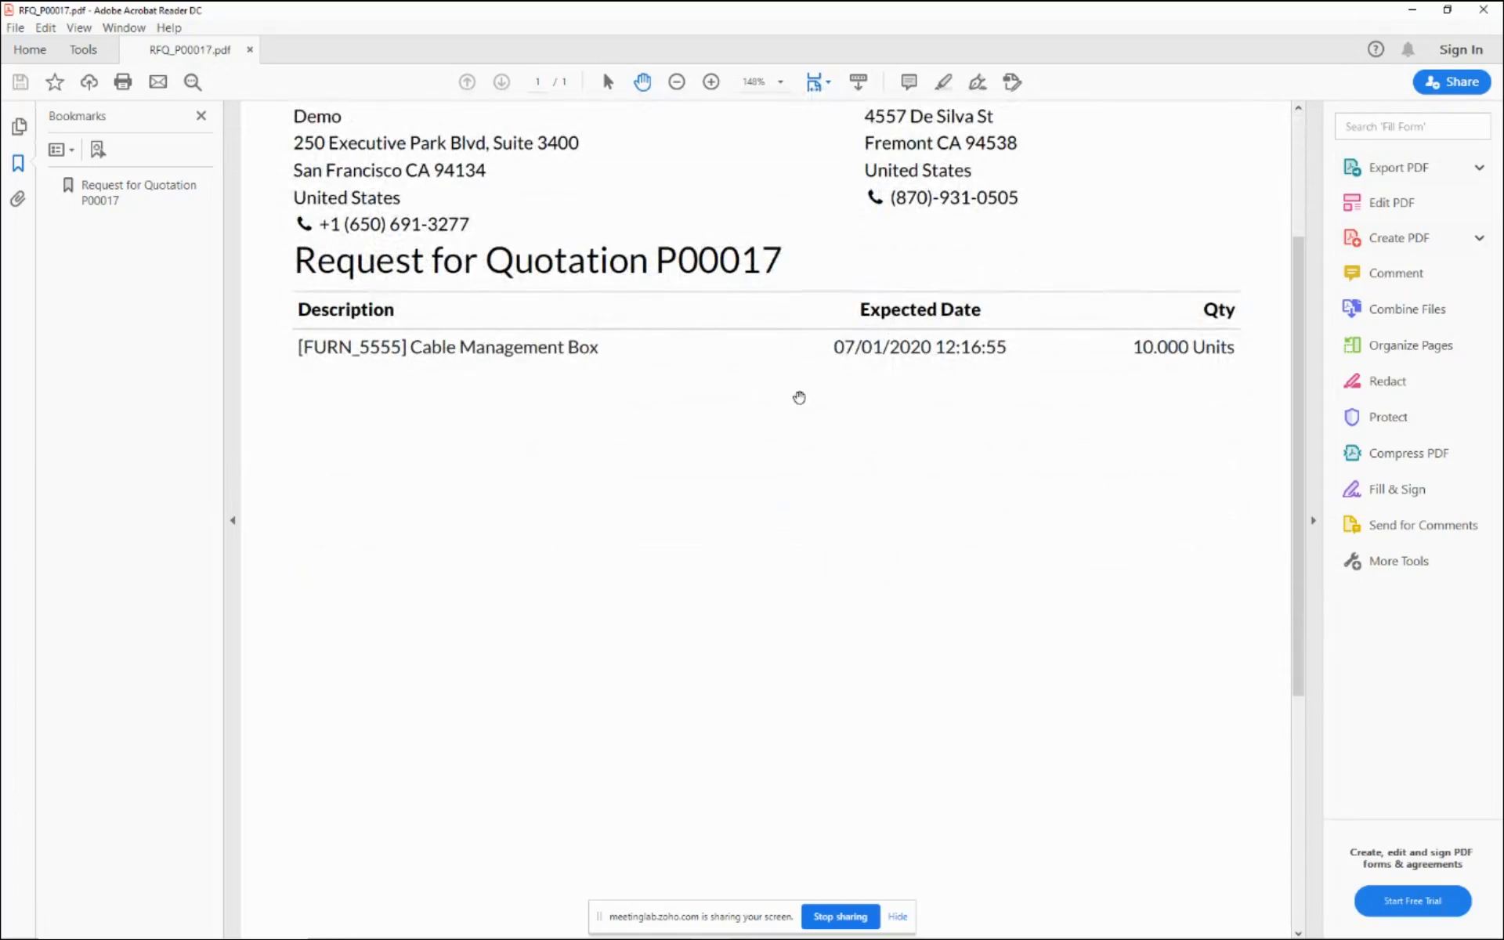
scroll(854, 424, up, 4)
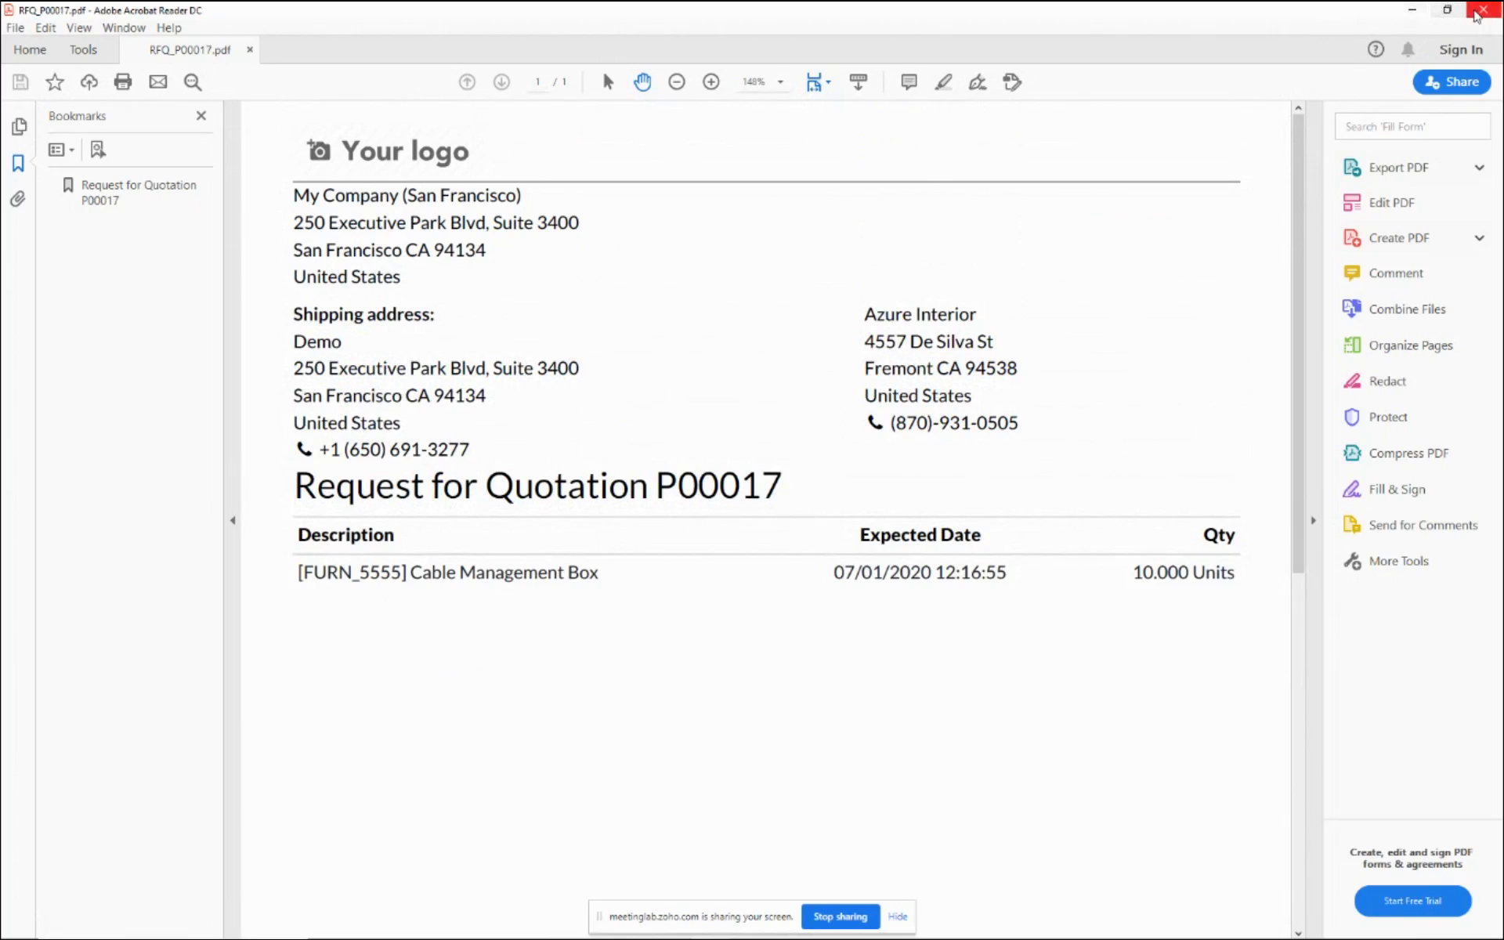
click(1485, 11)
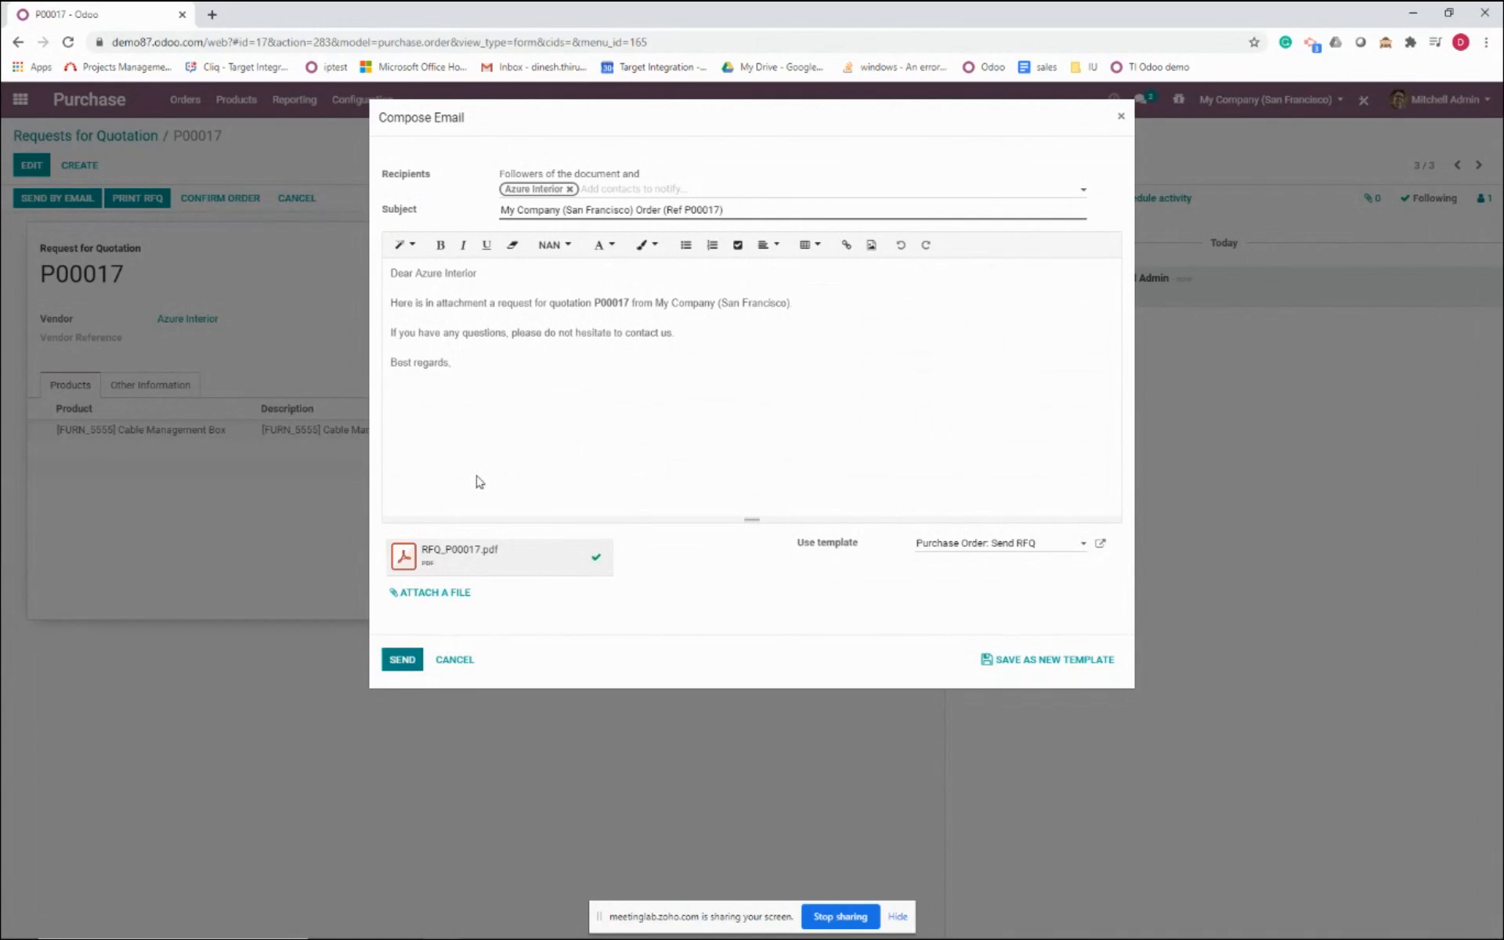
Send the quotation email to Azure Interior and confirm the request as a purchase order
click(400, 665)
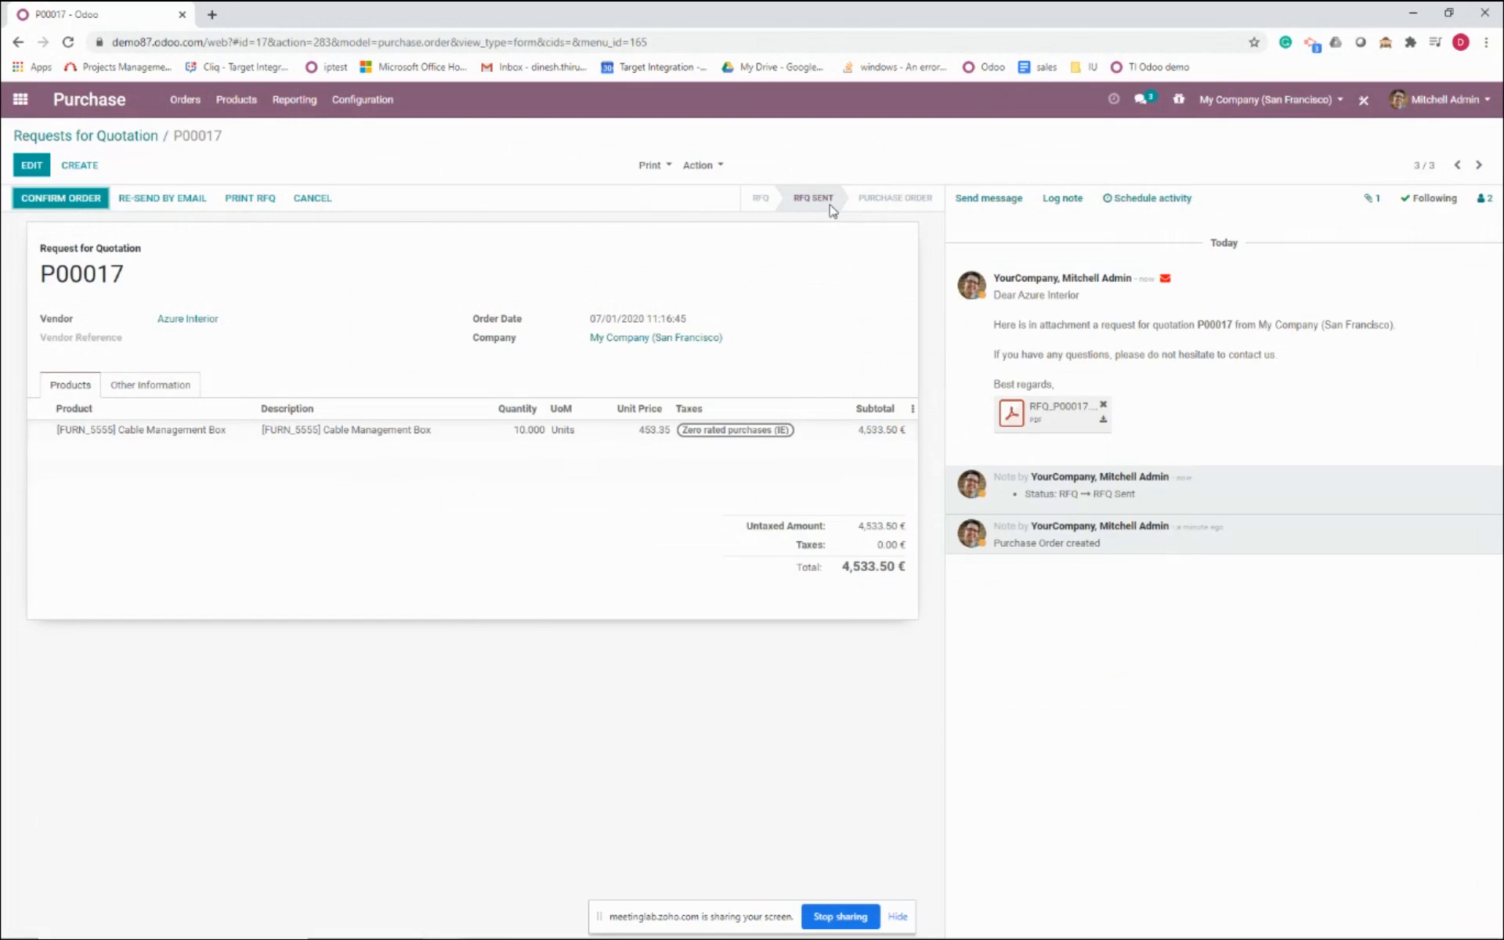
click(47, 201)
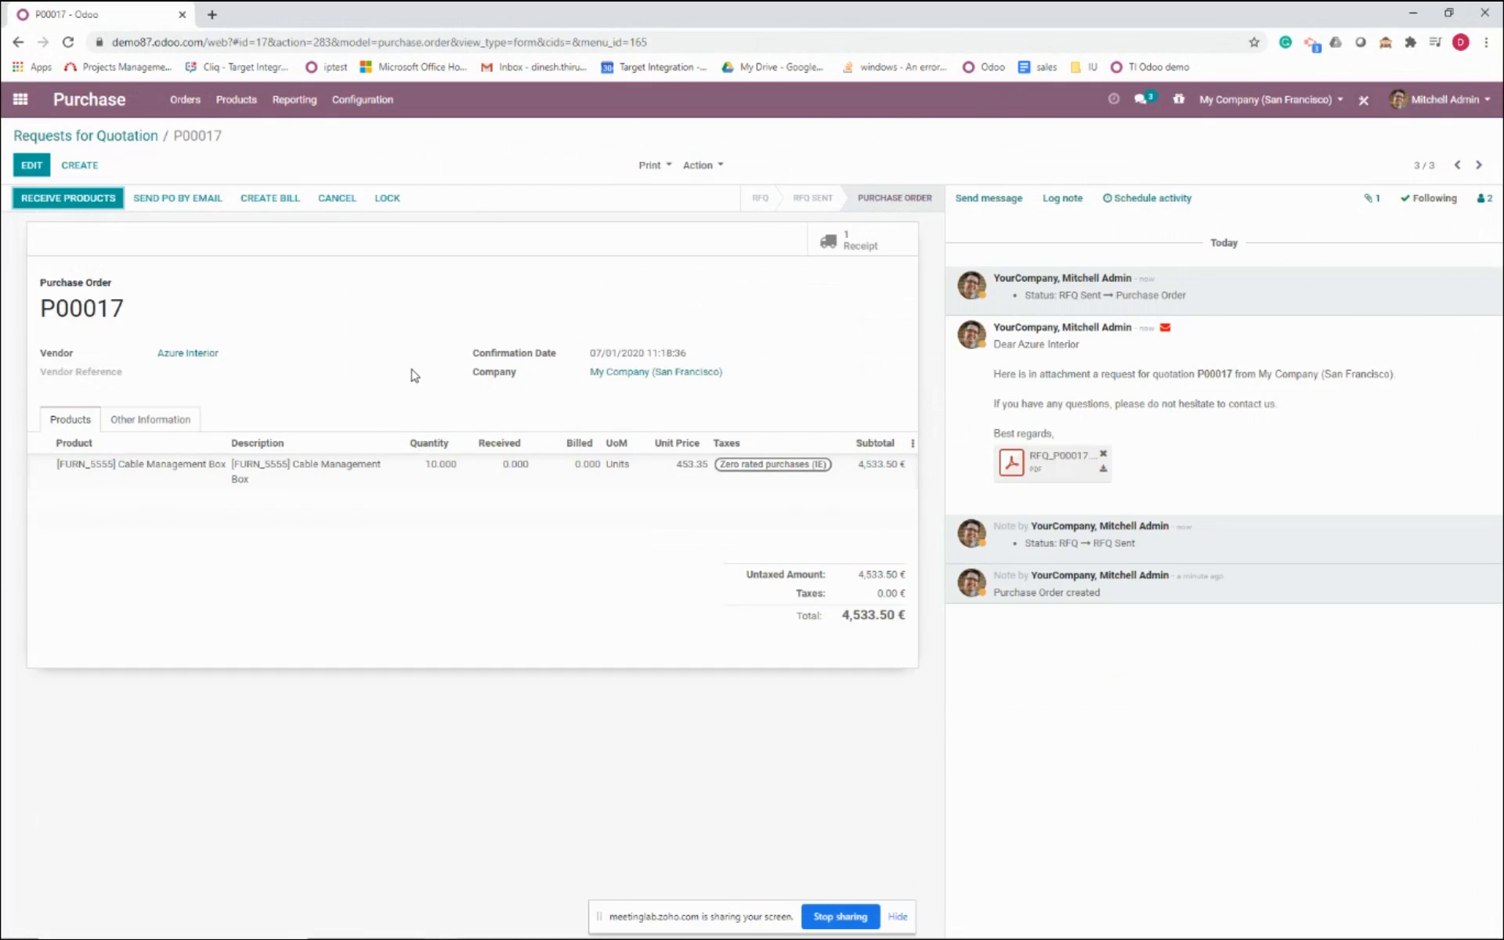
View the purchase order's receipt, and open the same receipt WH/IN/00010 from the receipts to process in the Inventory app
click(884, 249)
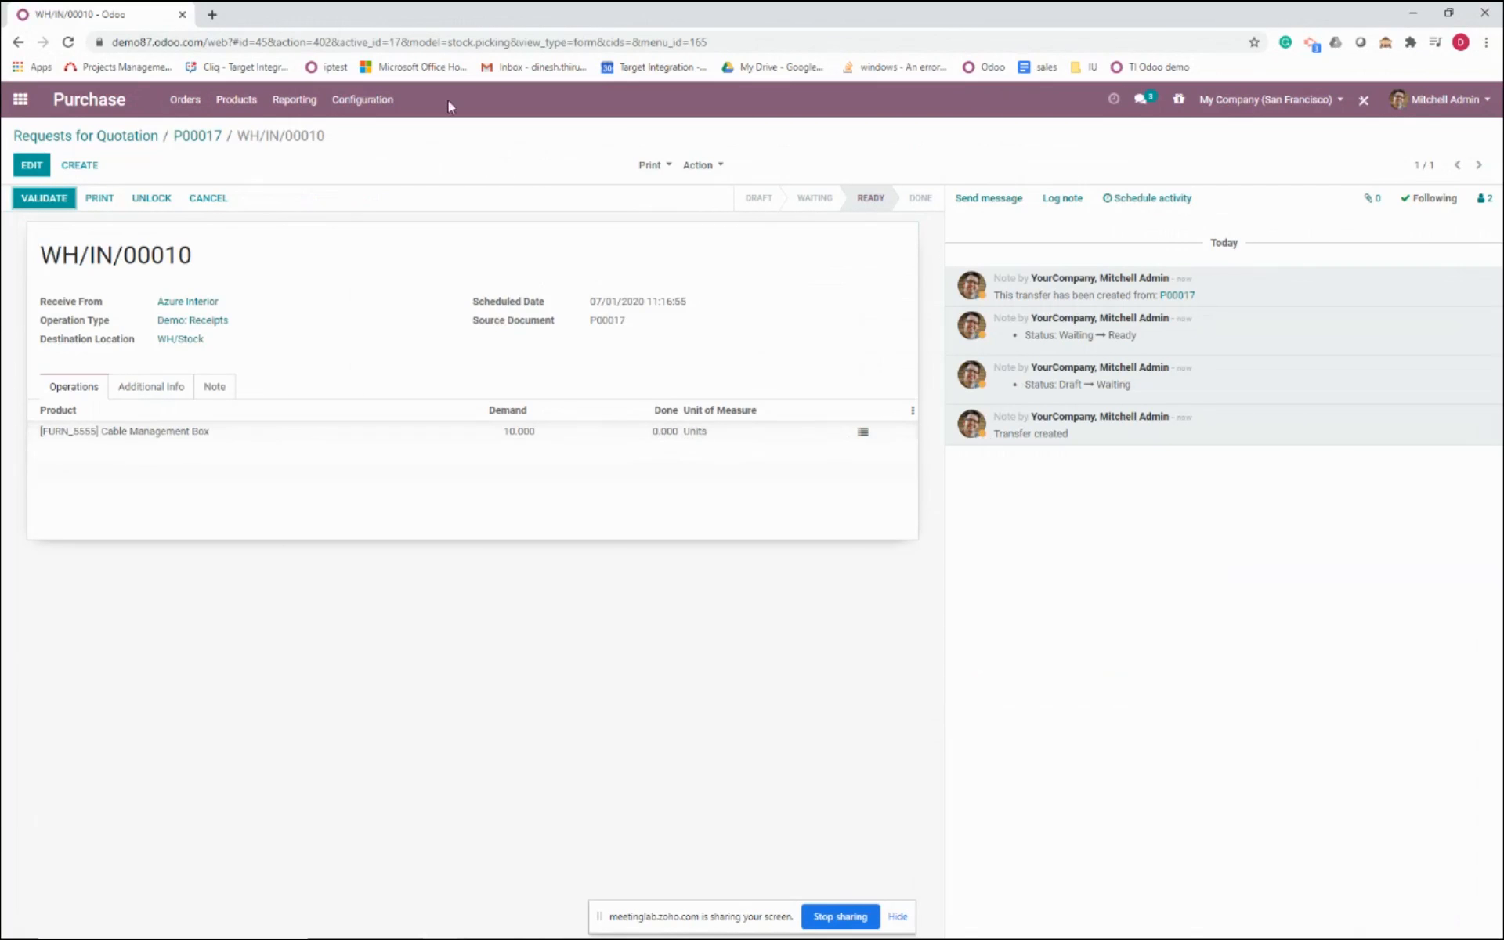
click(20, 100)
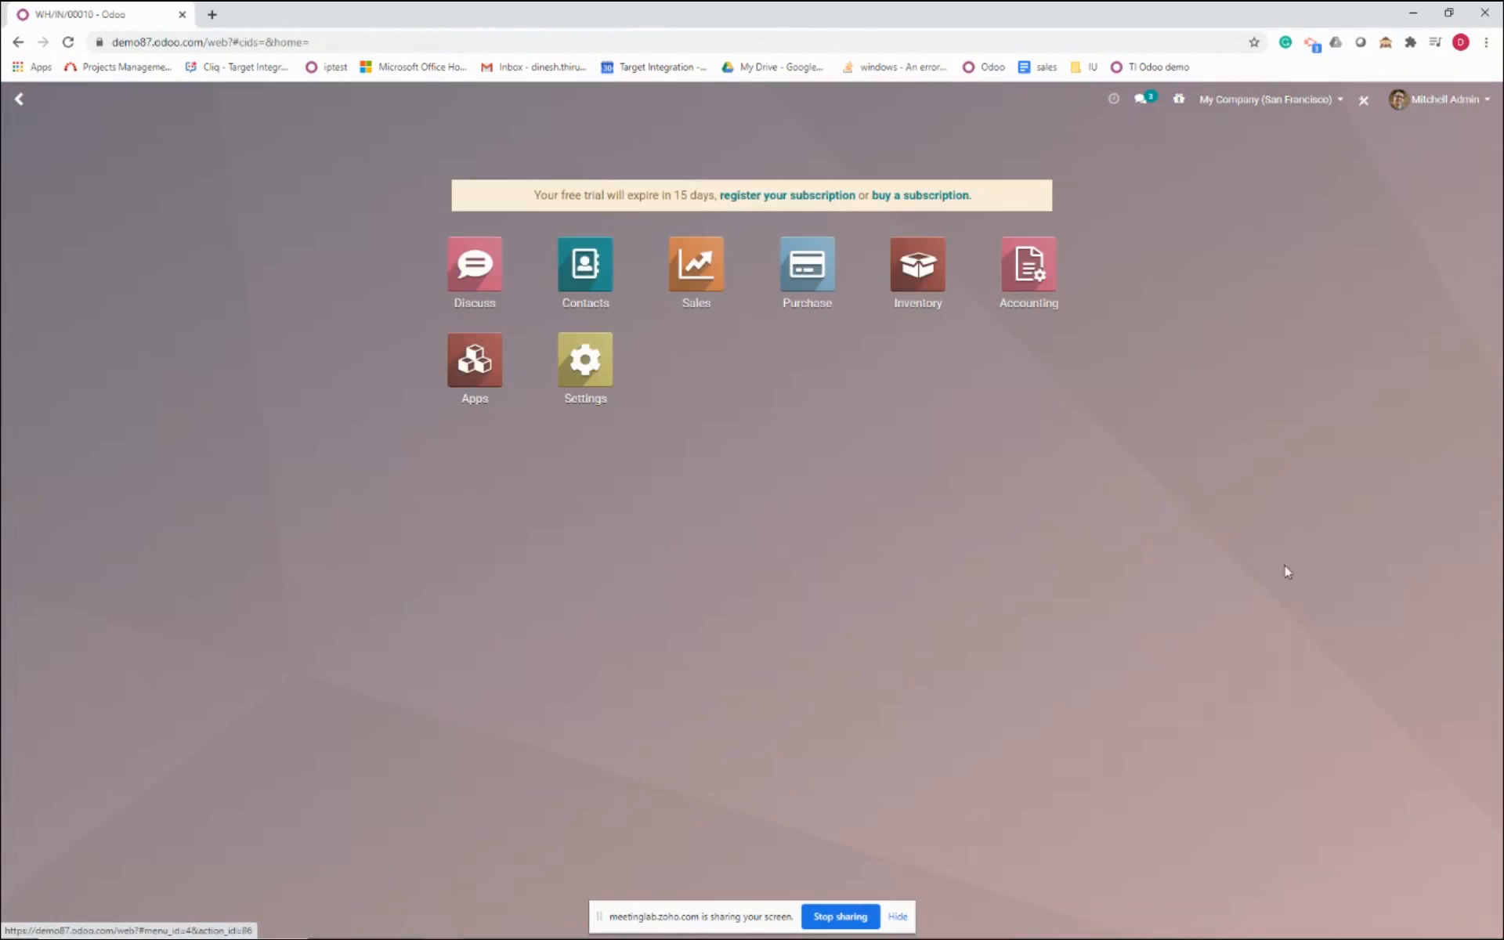
click(918, 266)
click(380, 99)
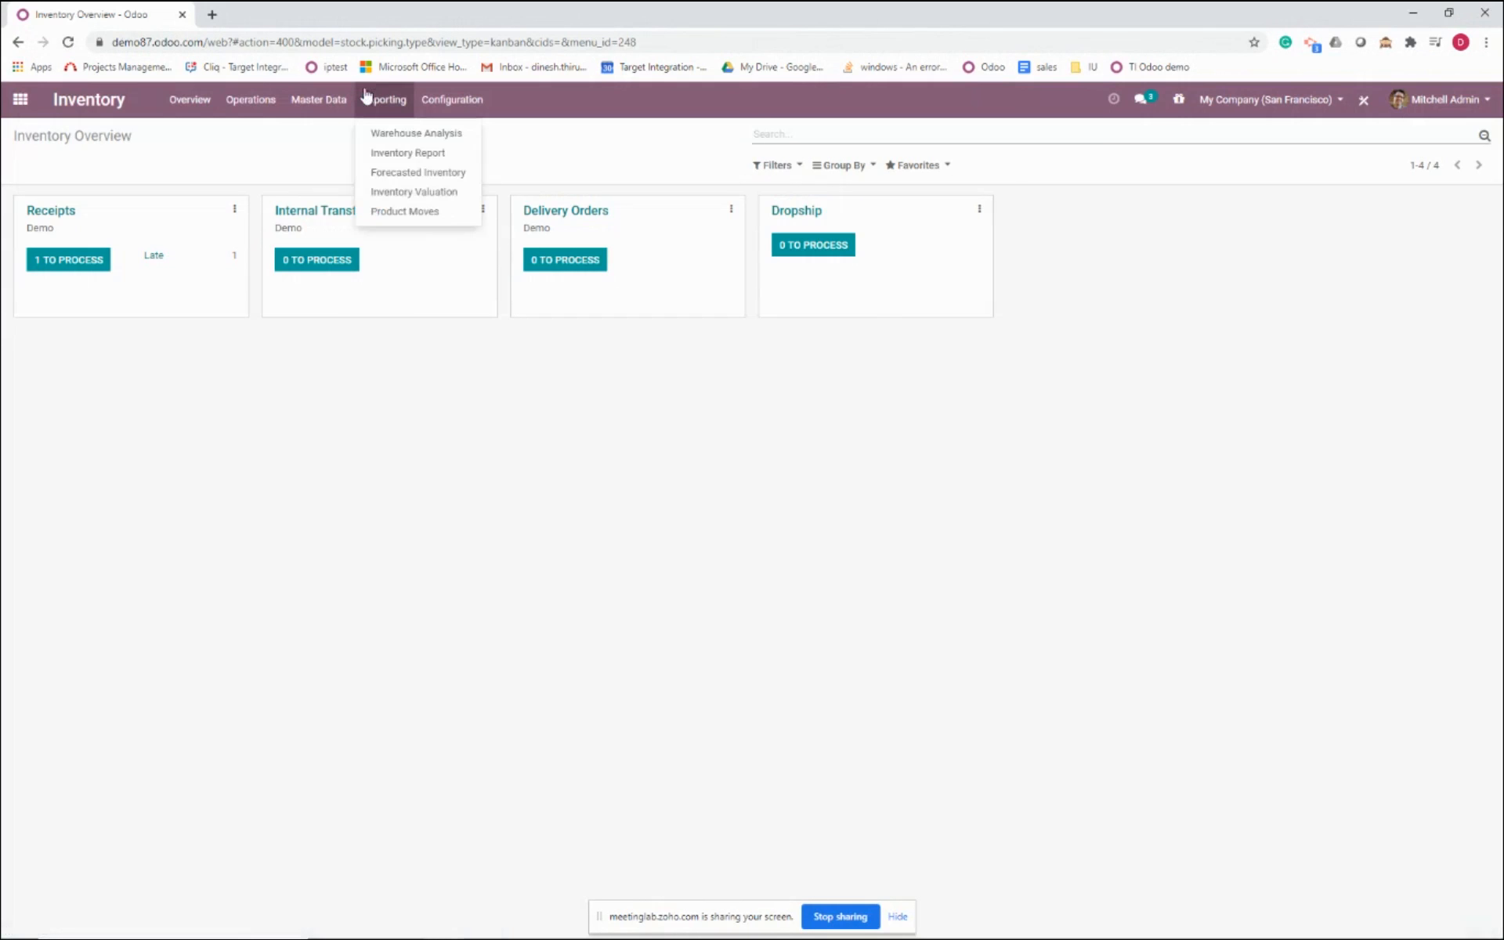
click(88, 264)
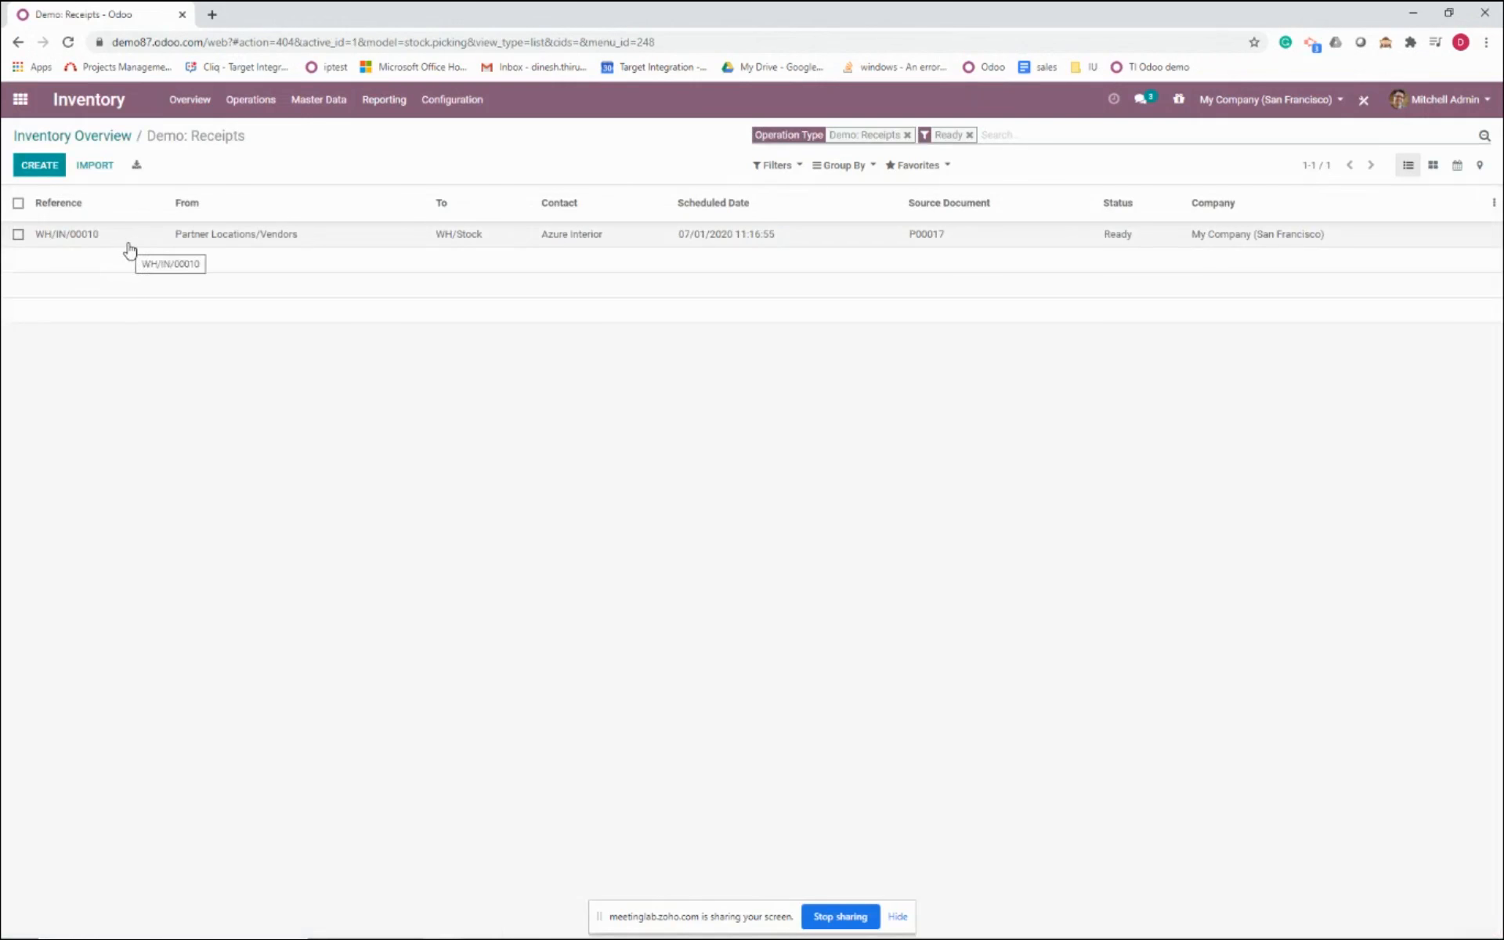
click(128, 244)
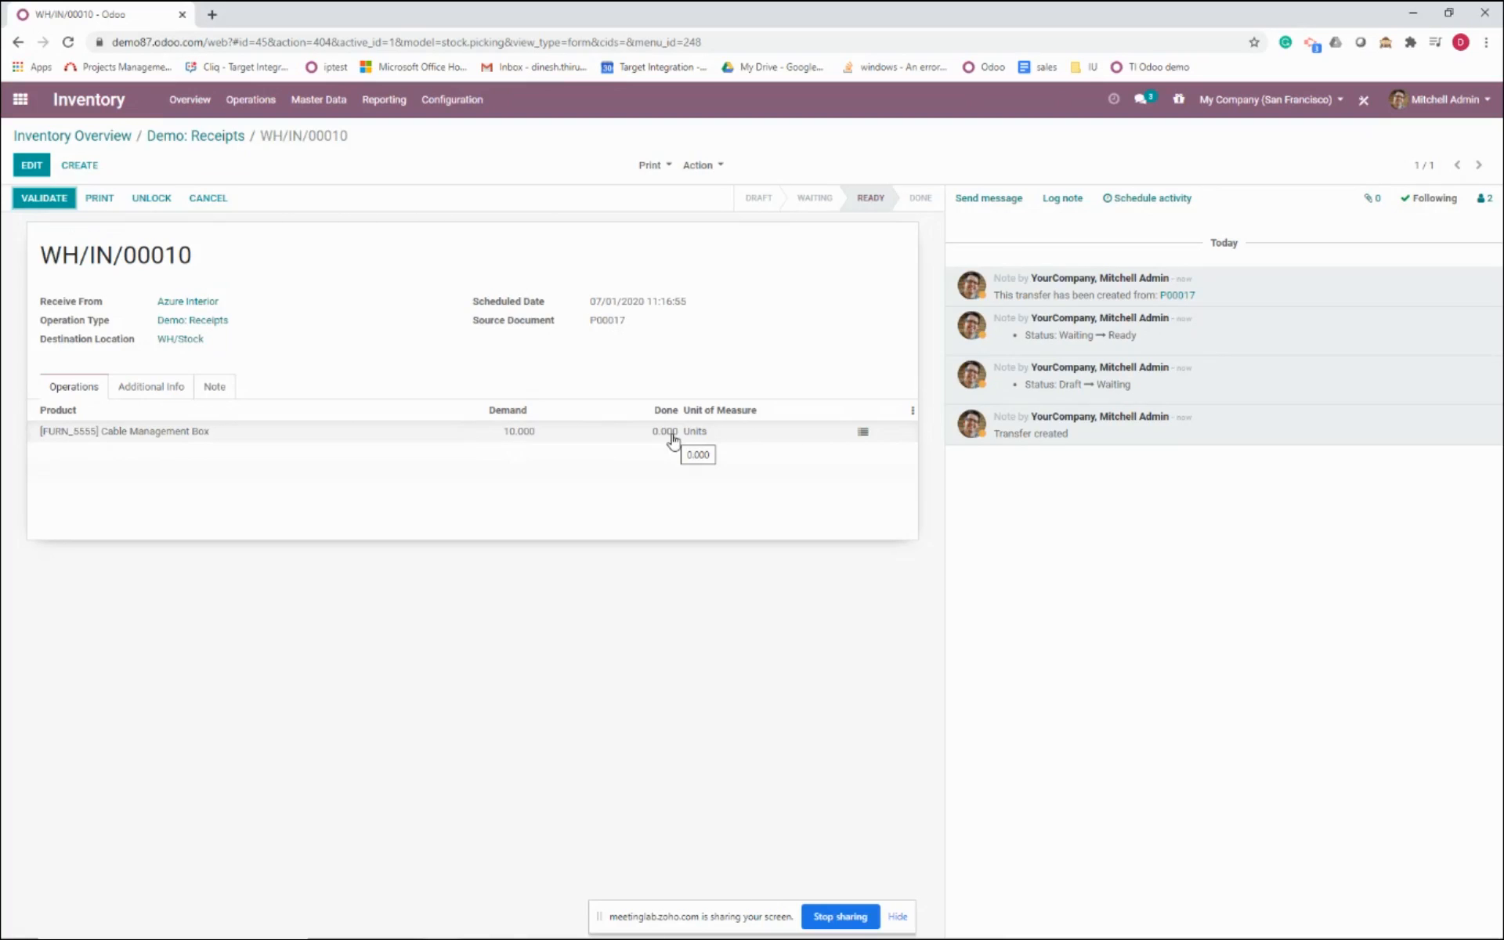
click(31, 165)
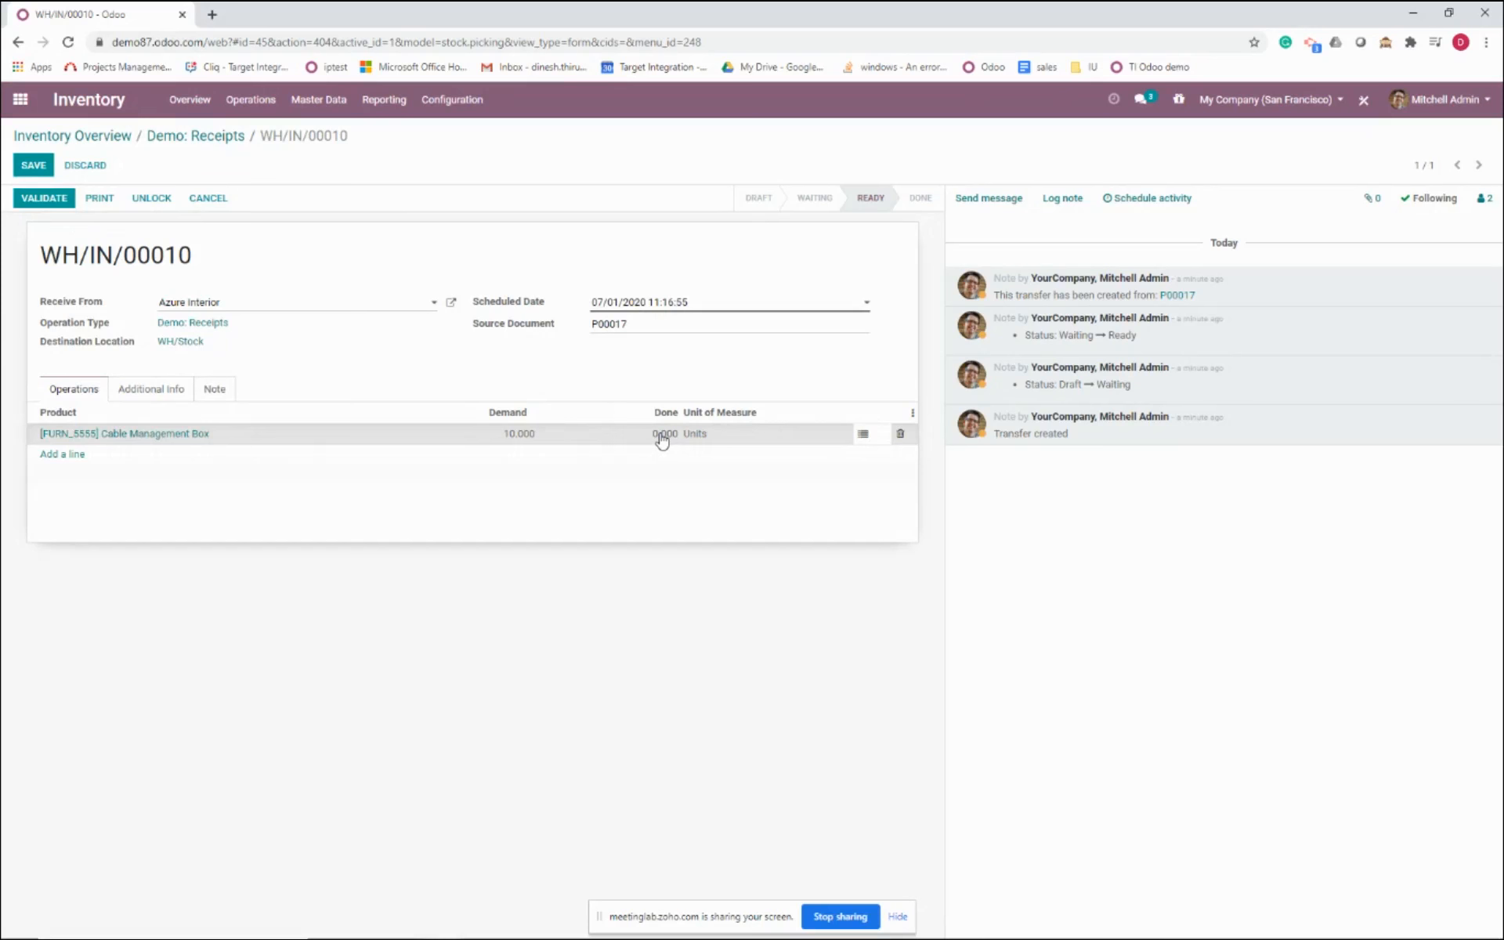
click(33, 165)
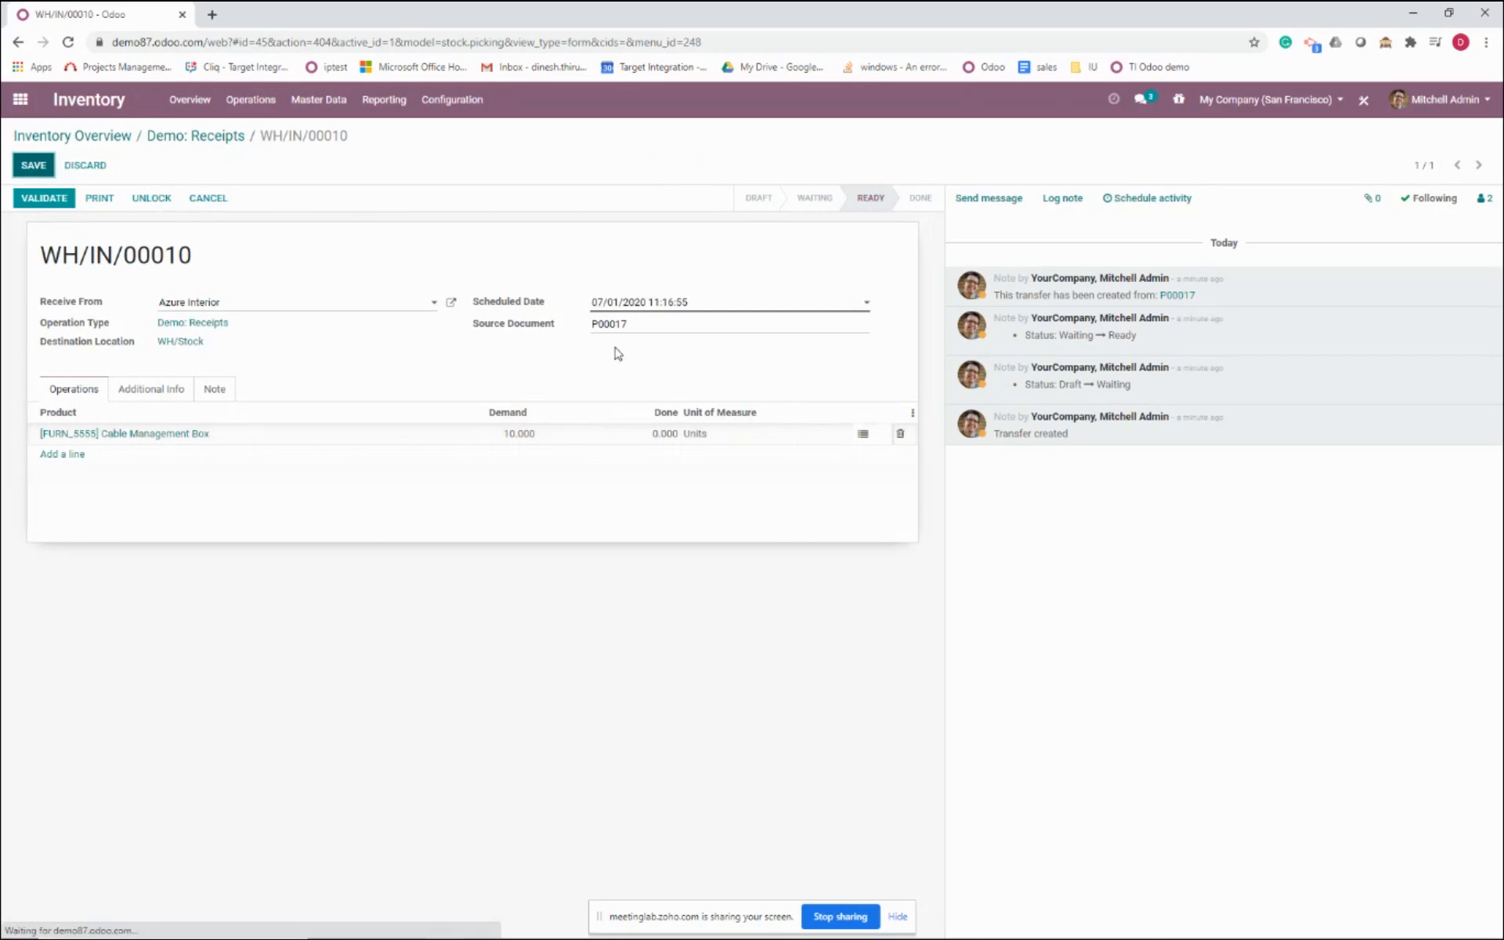
click(674, 435)
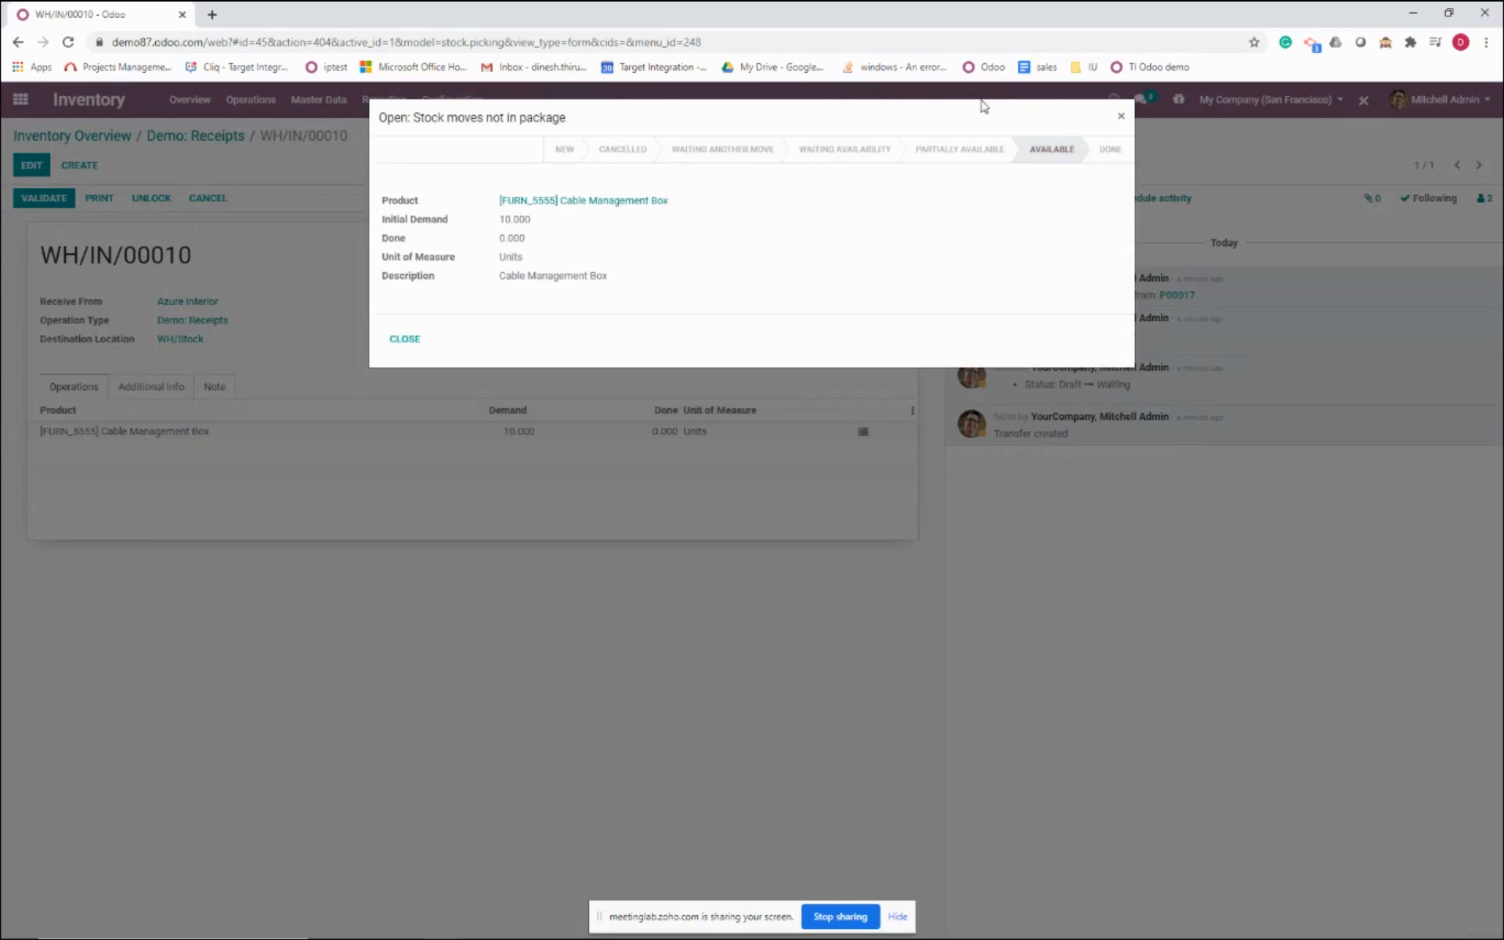
click(1121, 118)
Edit the receipt and record 5 units done to WH/Stock in the Cable Management Box's detailed operations
click(29, 163)
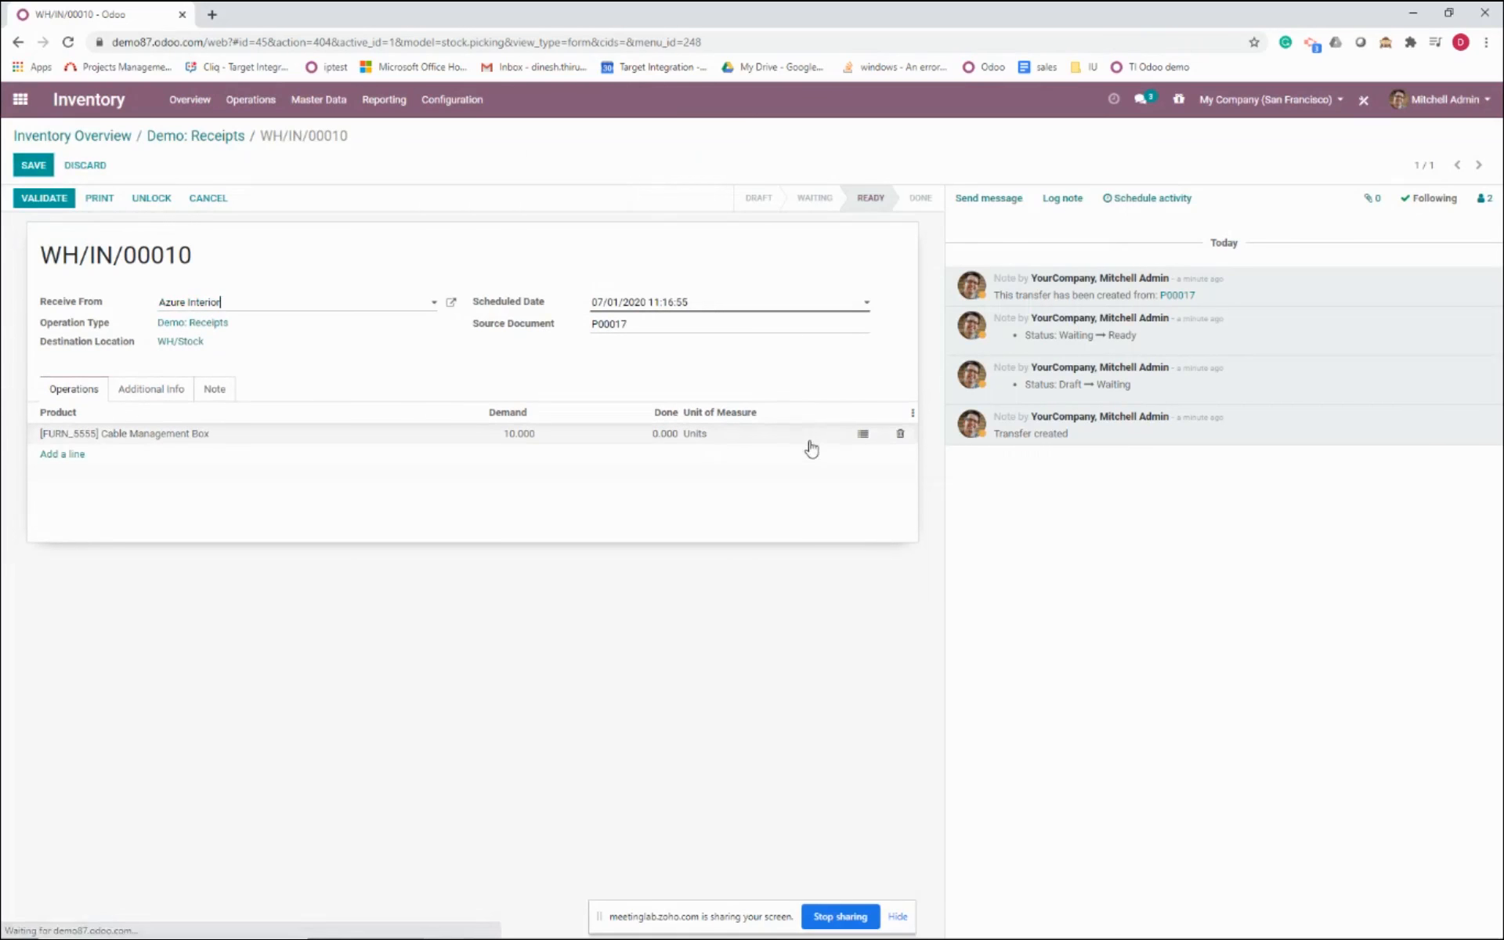
click(864, 435)
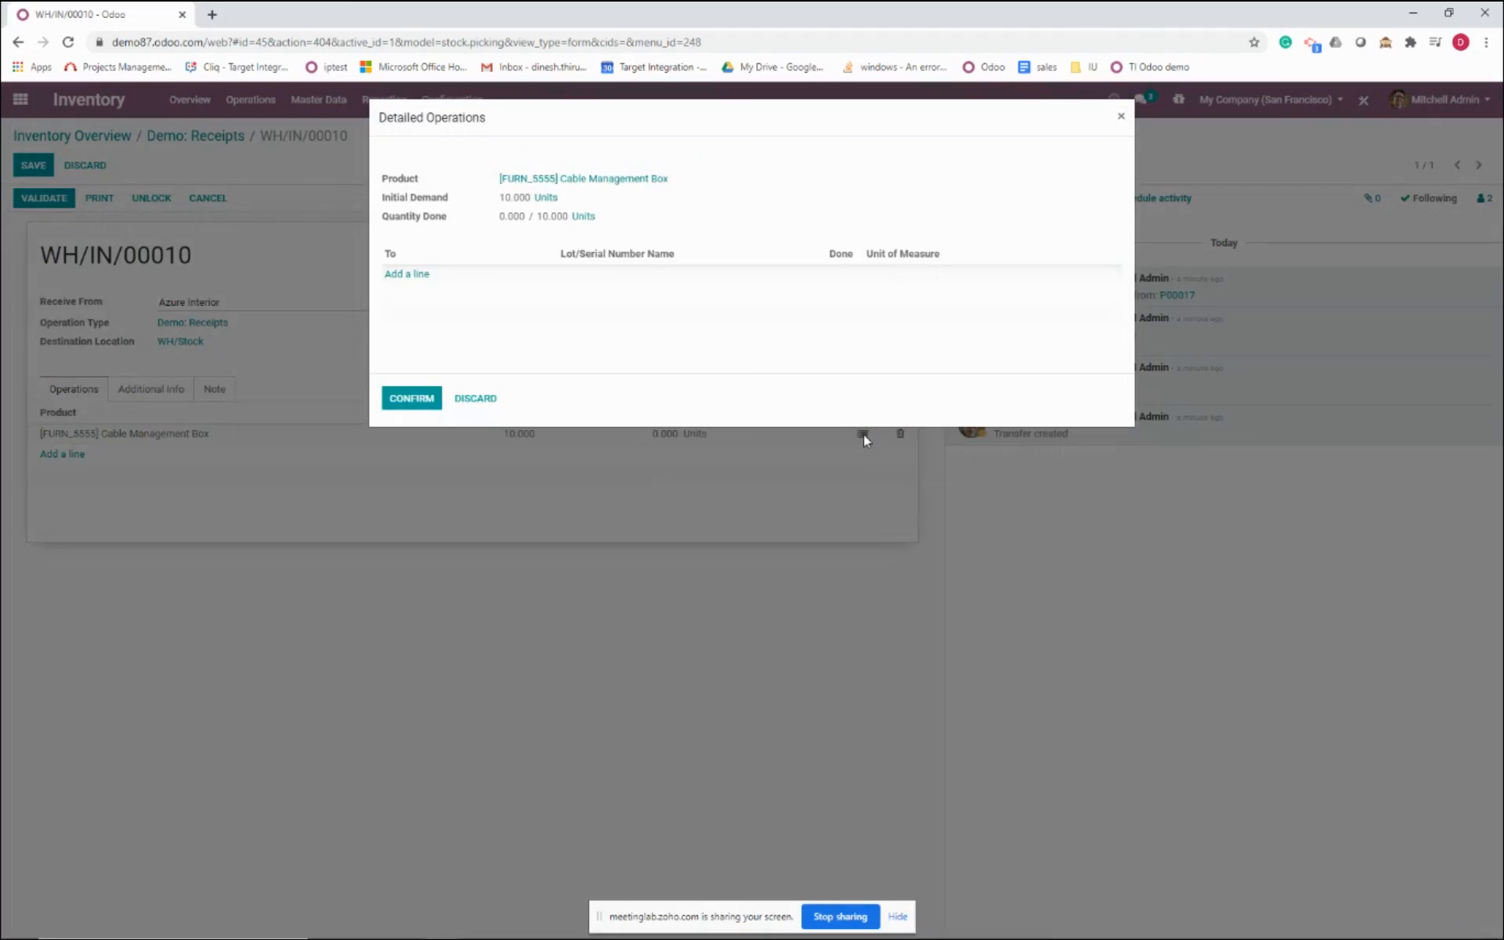
click(408, 275)
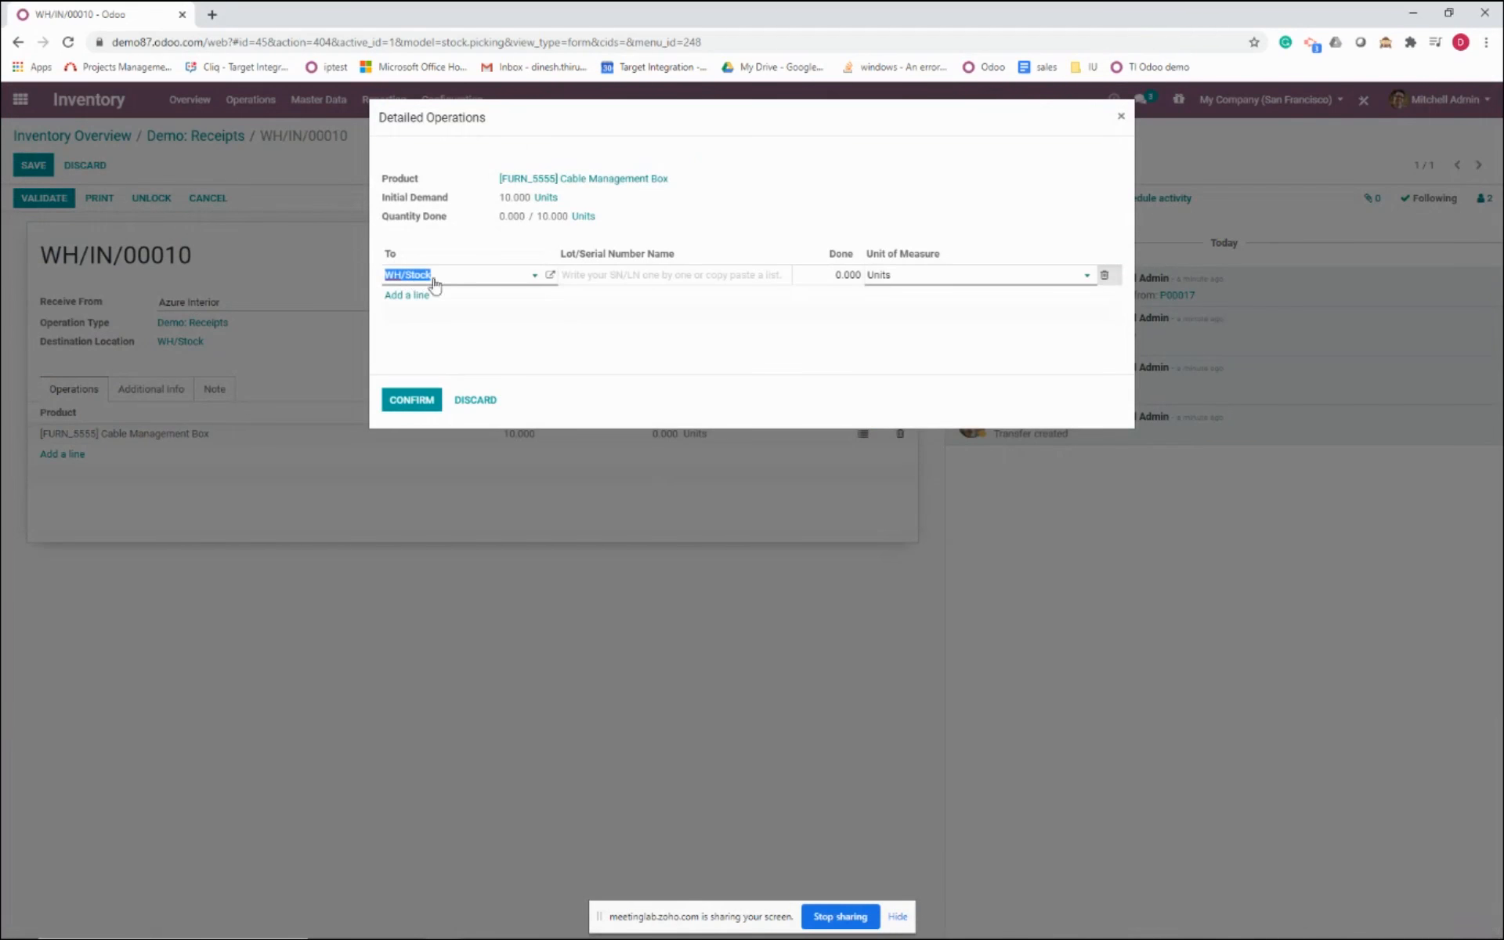
click(835, 274)
text(5)
click(412, 401)
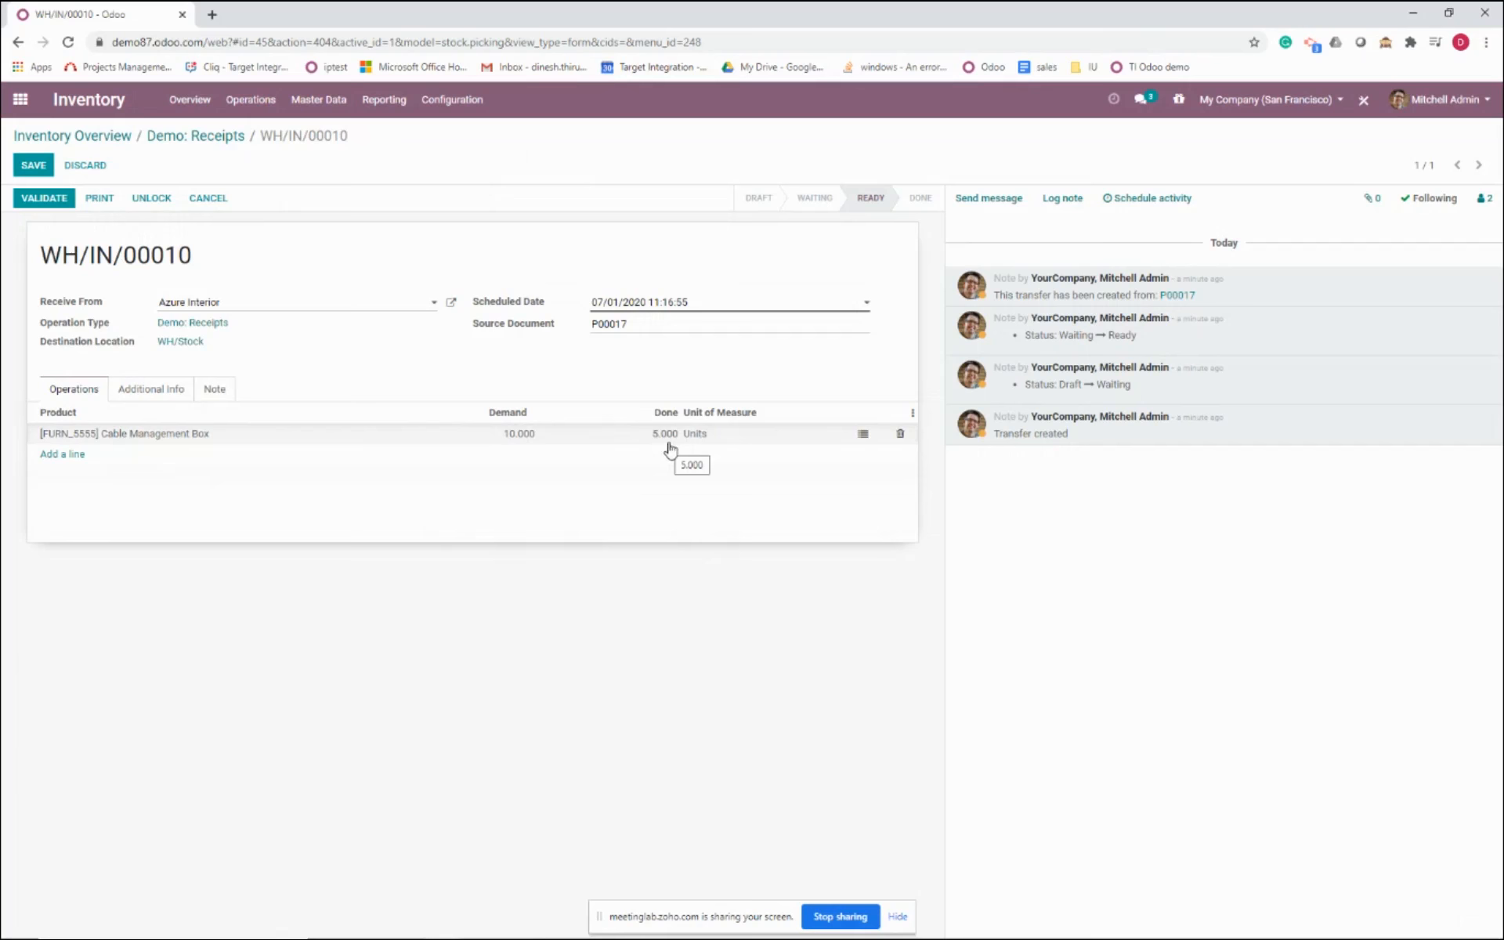
Try to validate receipt WH/IN/00010 without a lot/serial number for the Cable Management Box
click(58, 201)
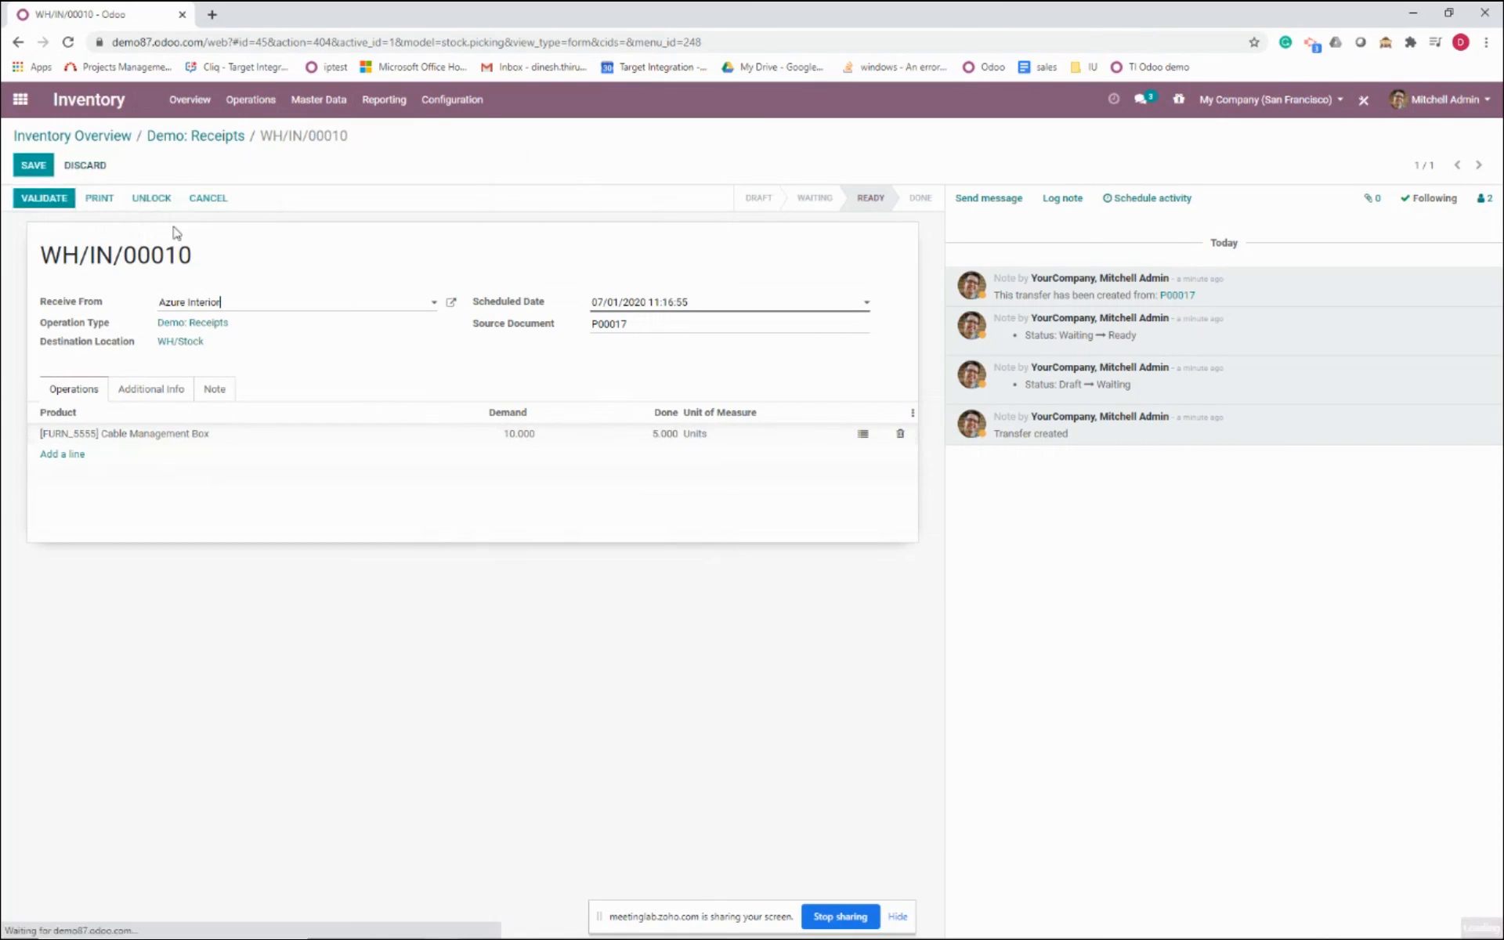
click(529, 212)
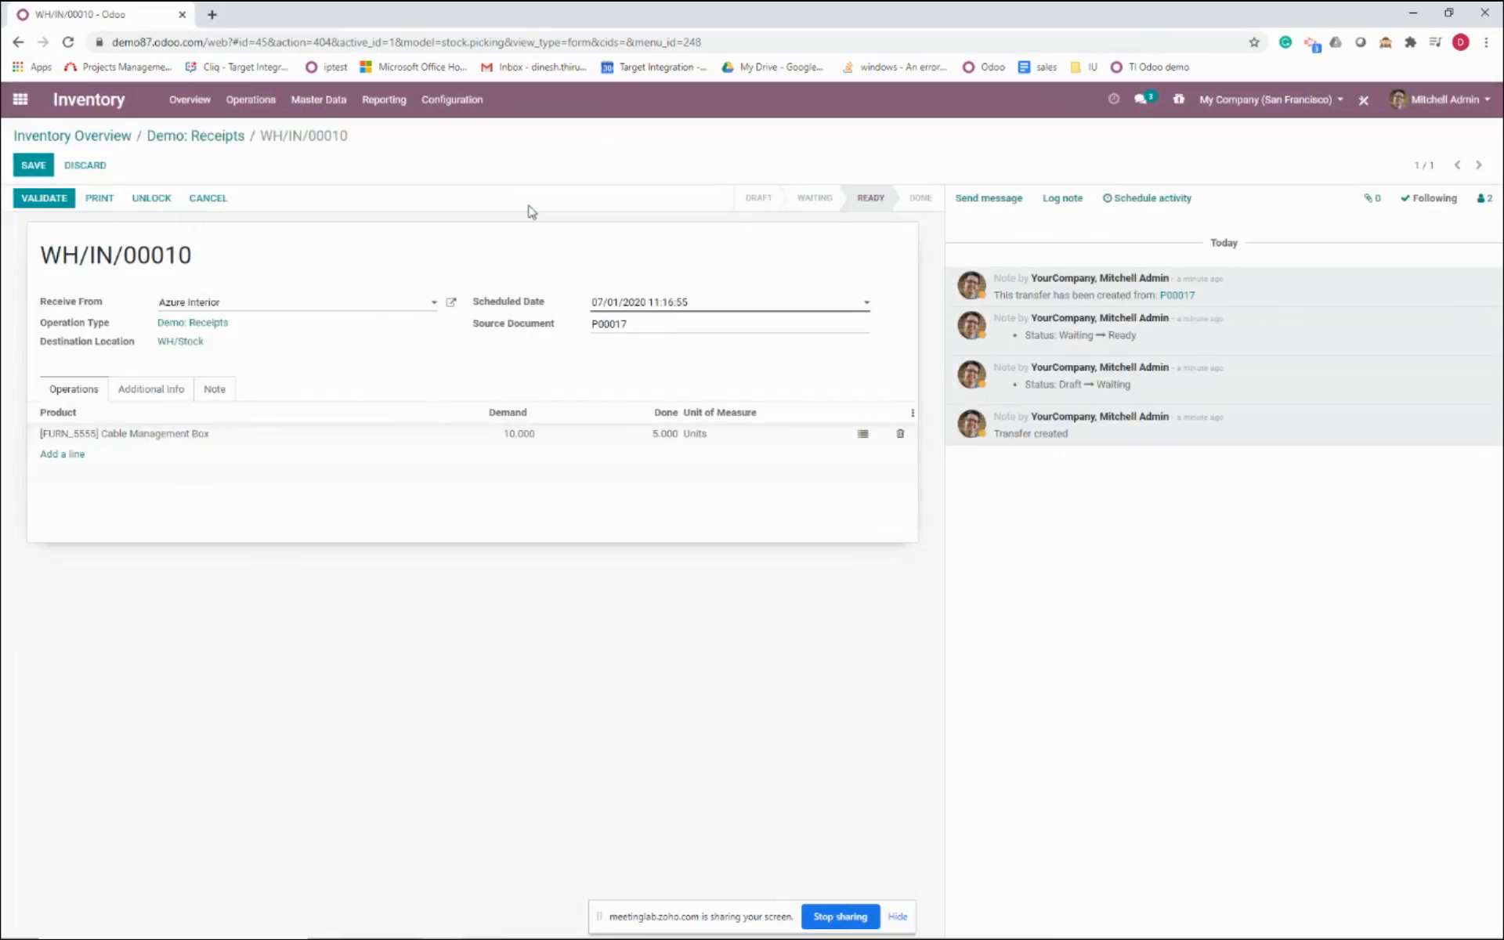
click(39, 201)
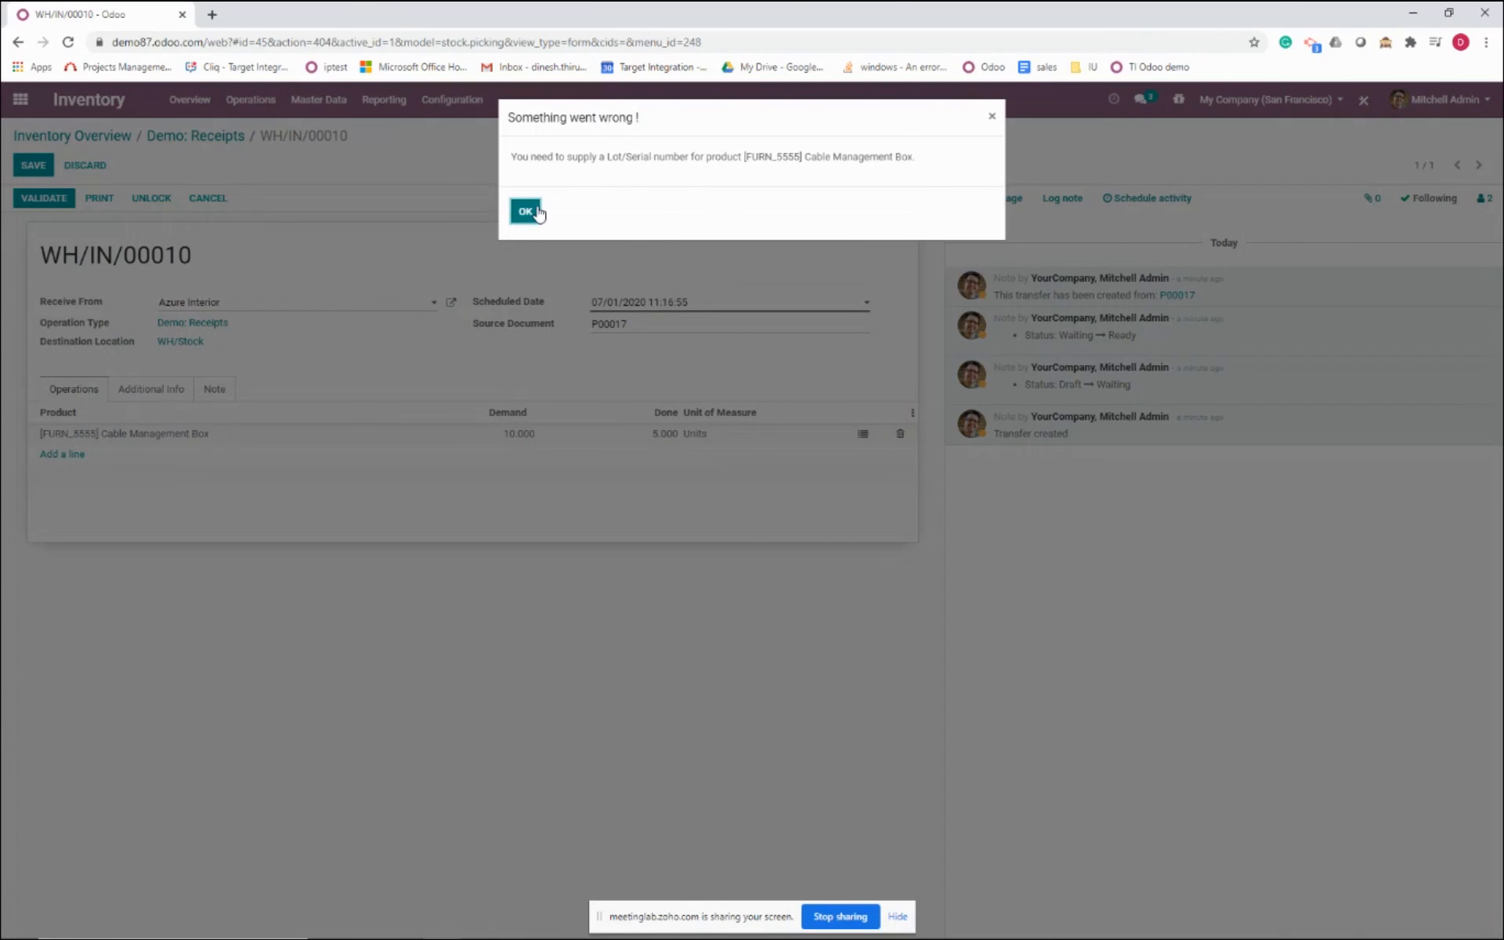
click(526, 212)
Assign lot/serial number 0001 to the 5 received units and validate the receipt with a backorder for the remaining products
click(863, 436)
click(527, 276)
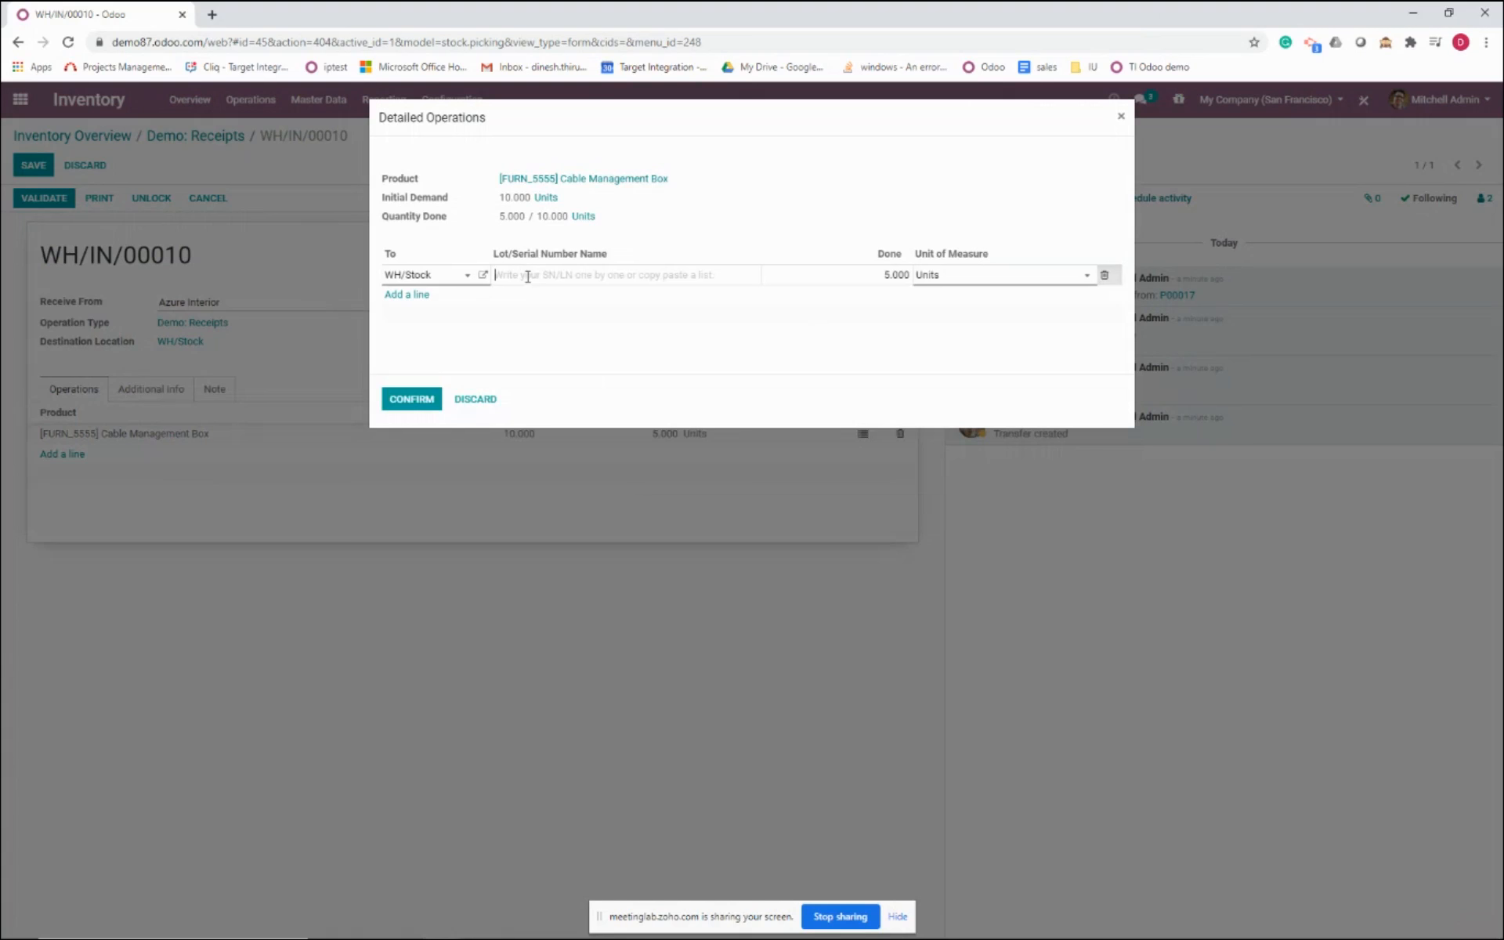
text(0001)
click(409, 402)
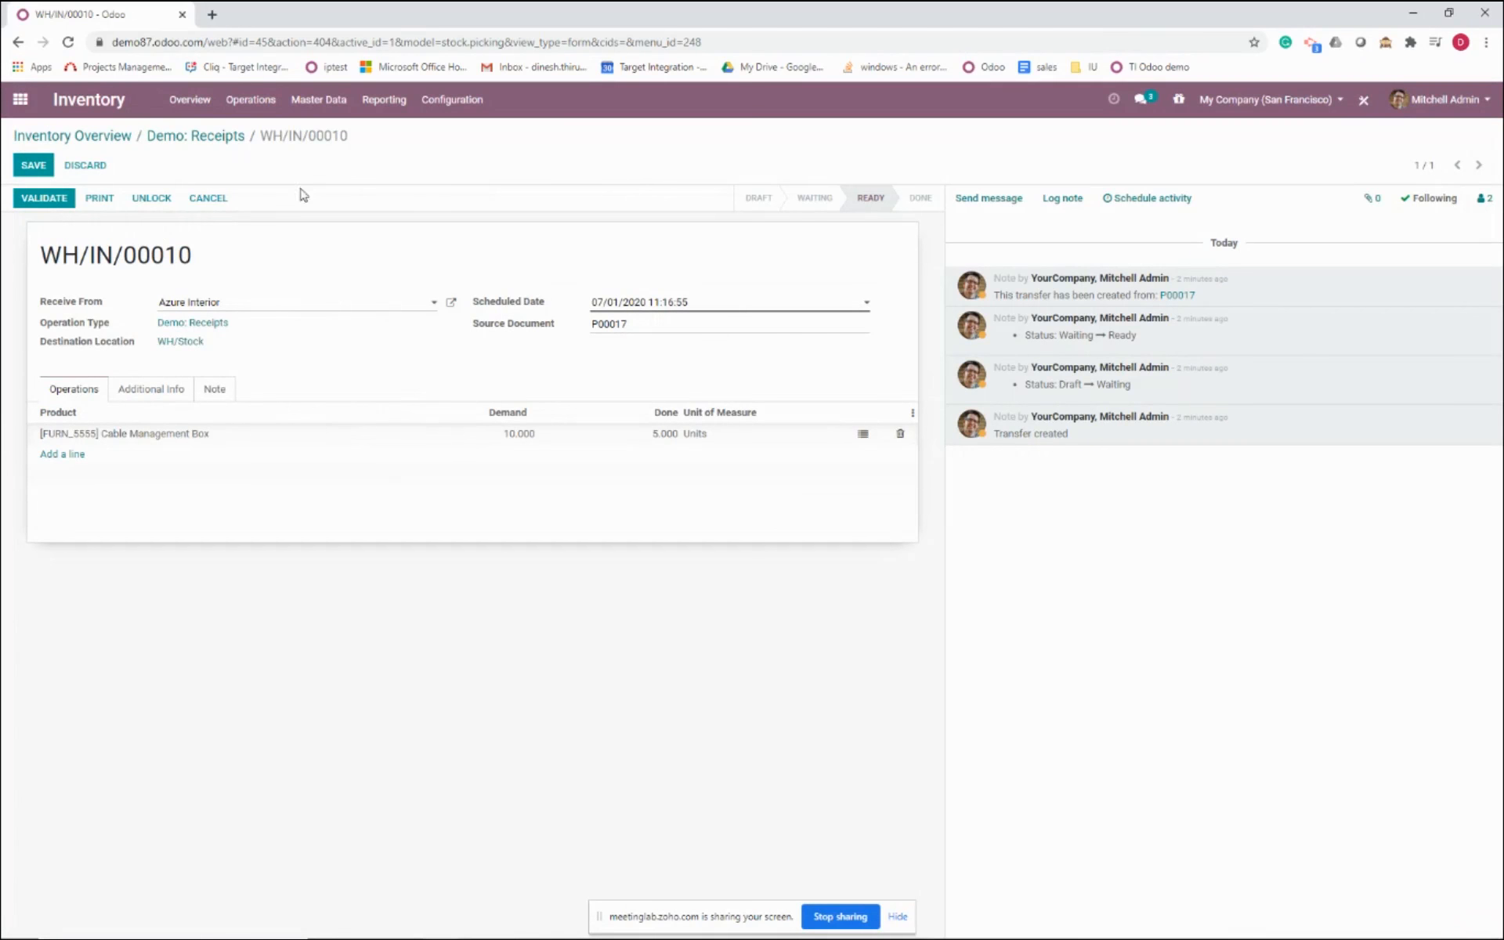
click(45, 202)
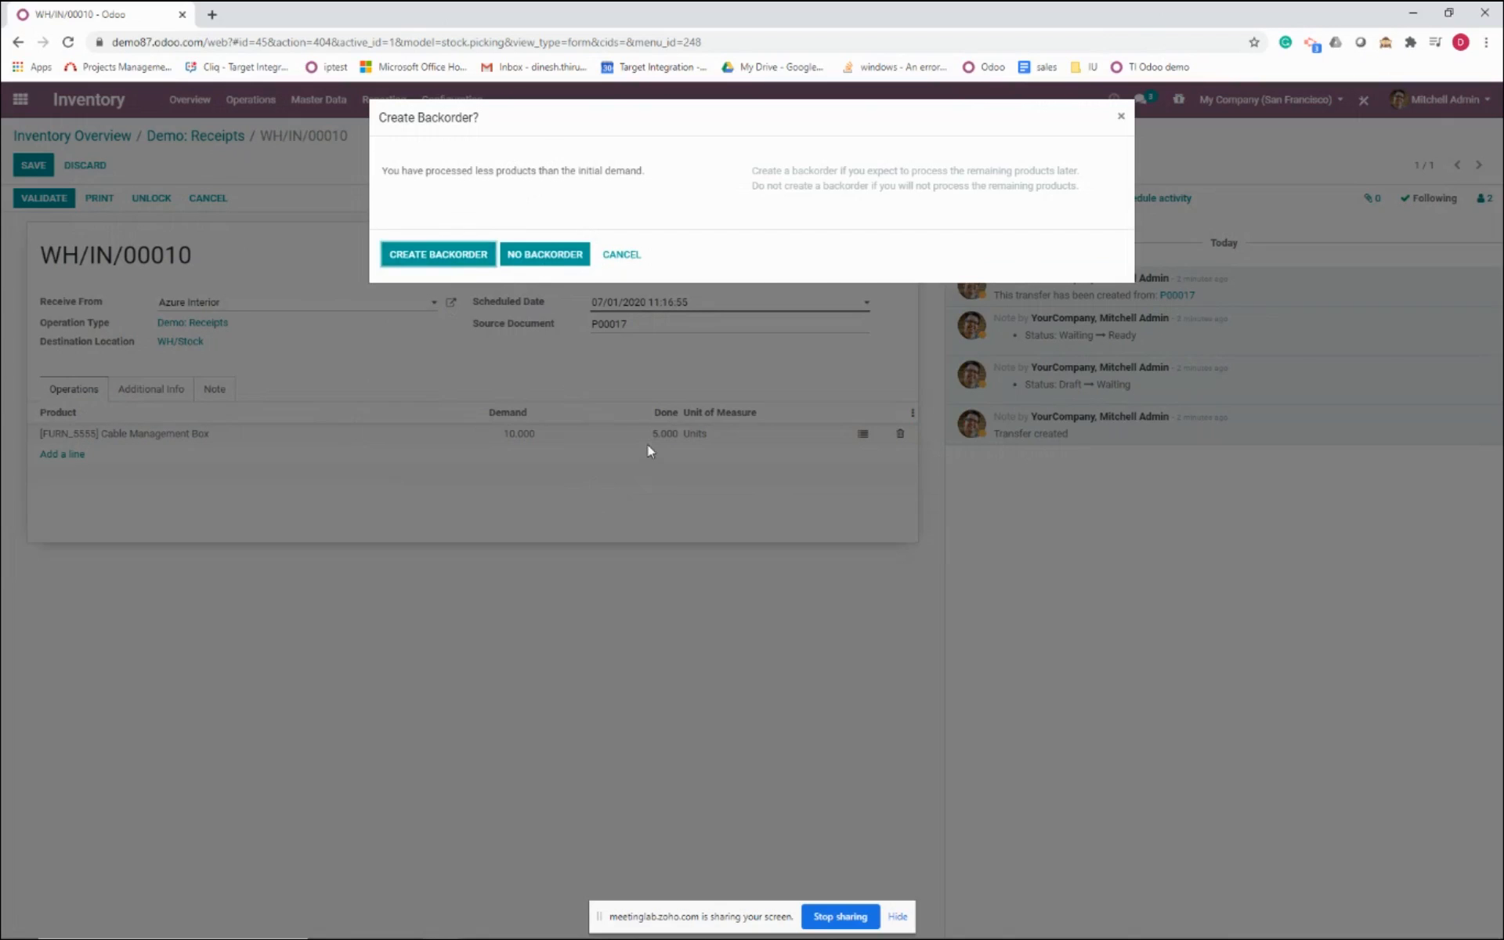
click(455, 262)
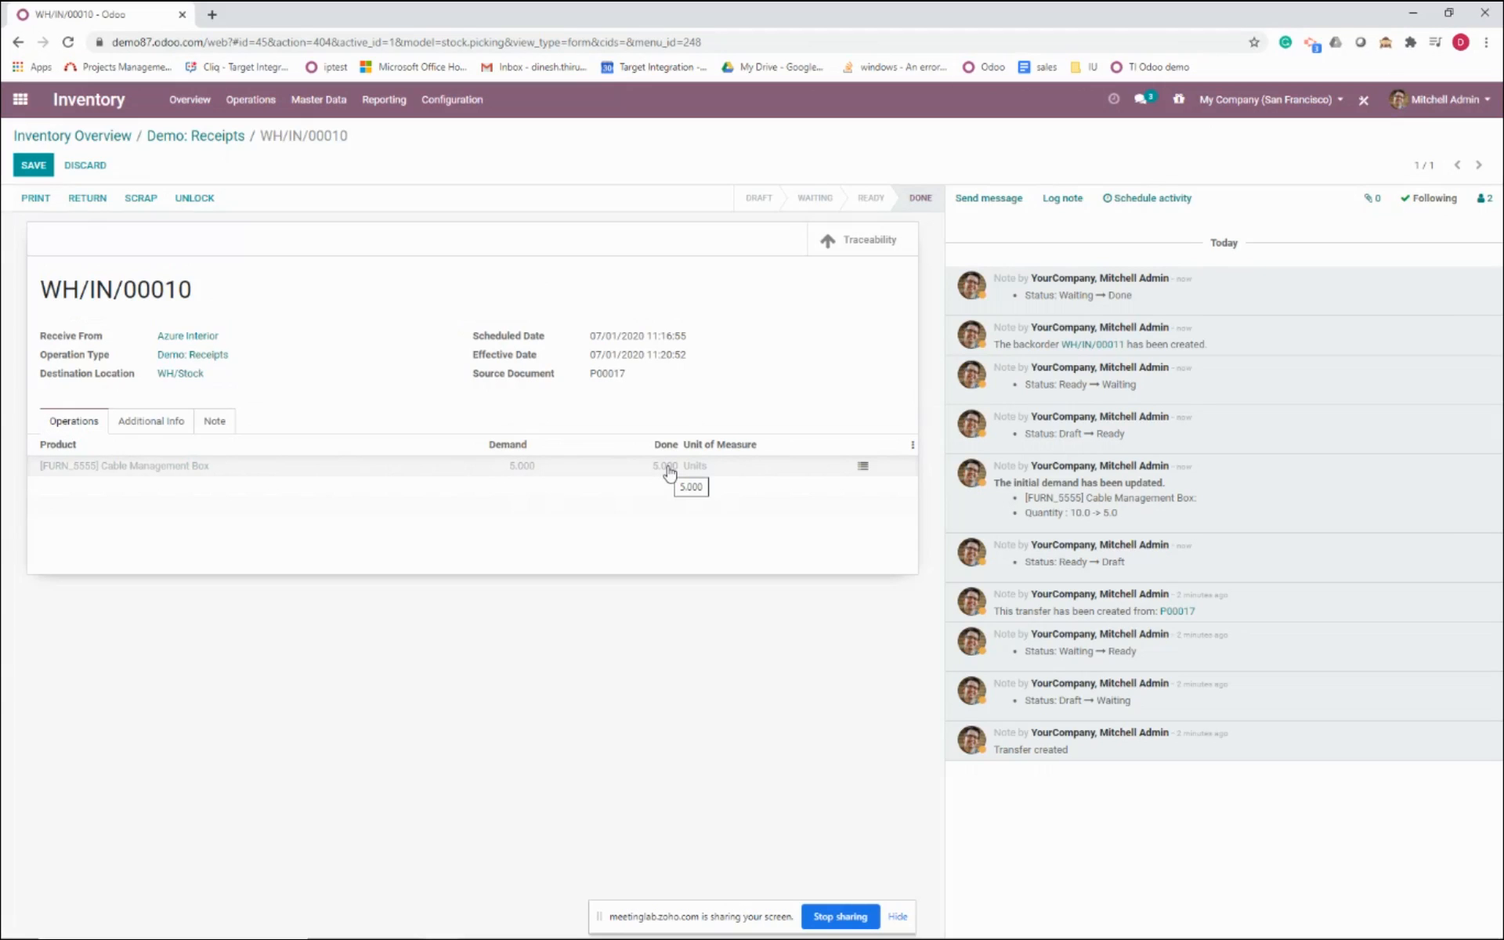
Return to the Azure Interior purchase order in the Purchase app and open its backorder receipt WH/IN/00011
click(21, 99)
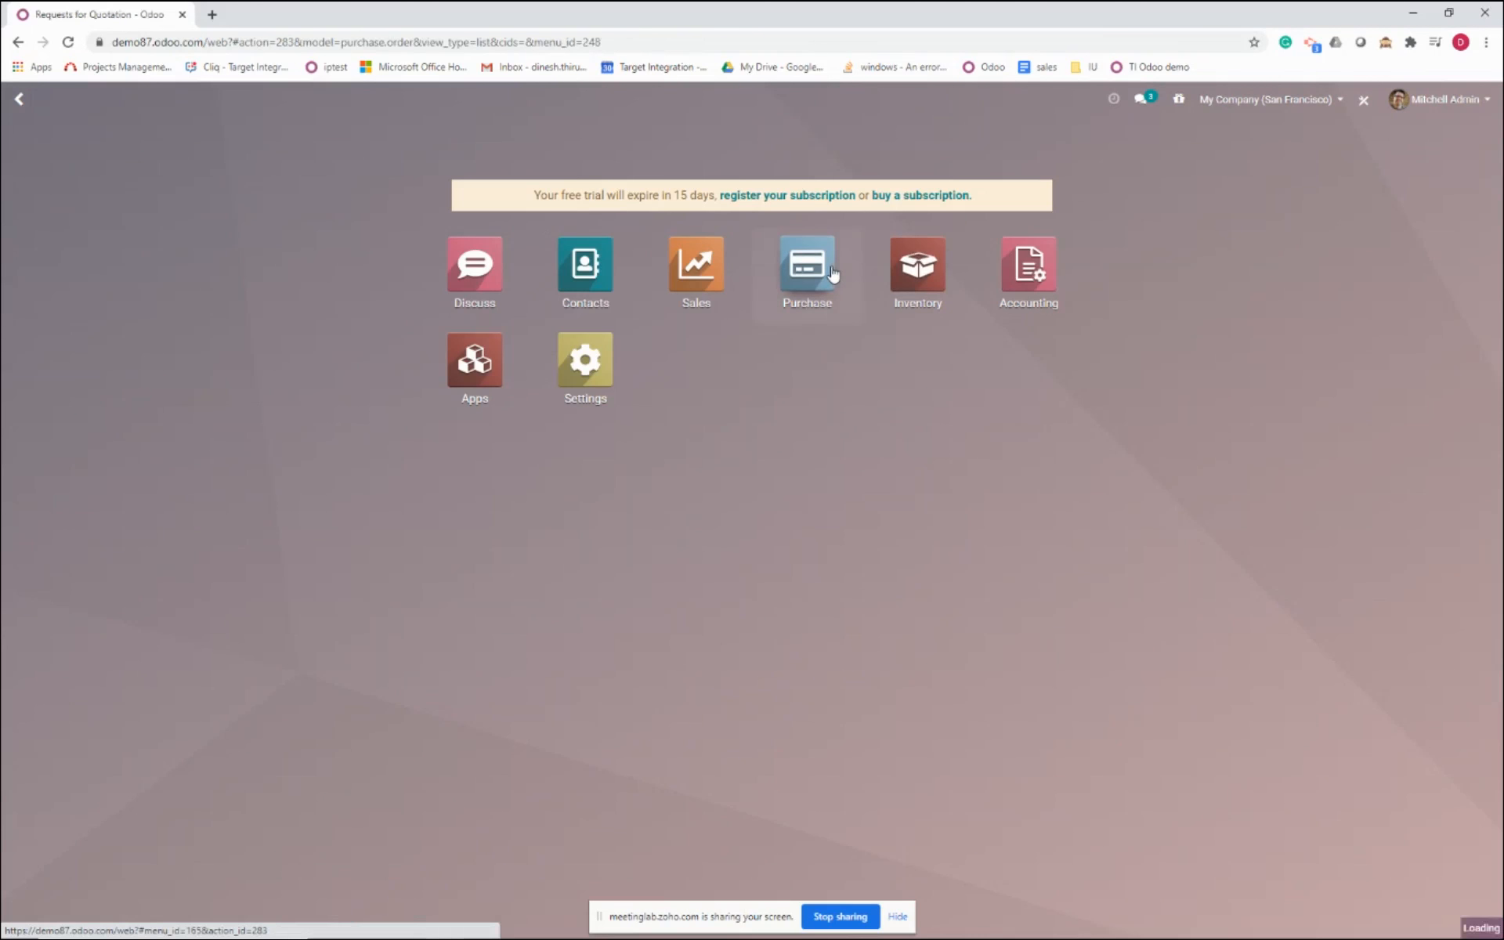
click(832, 276)
click(594, 242)
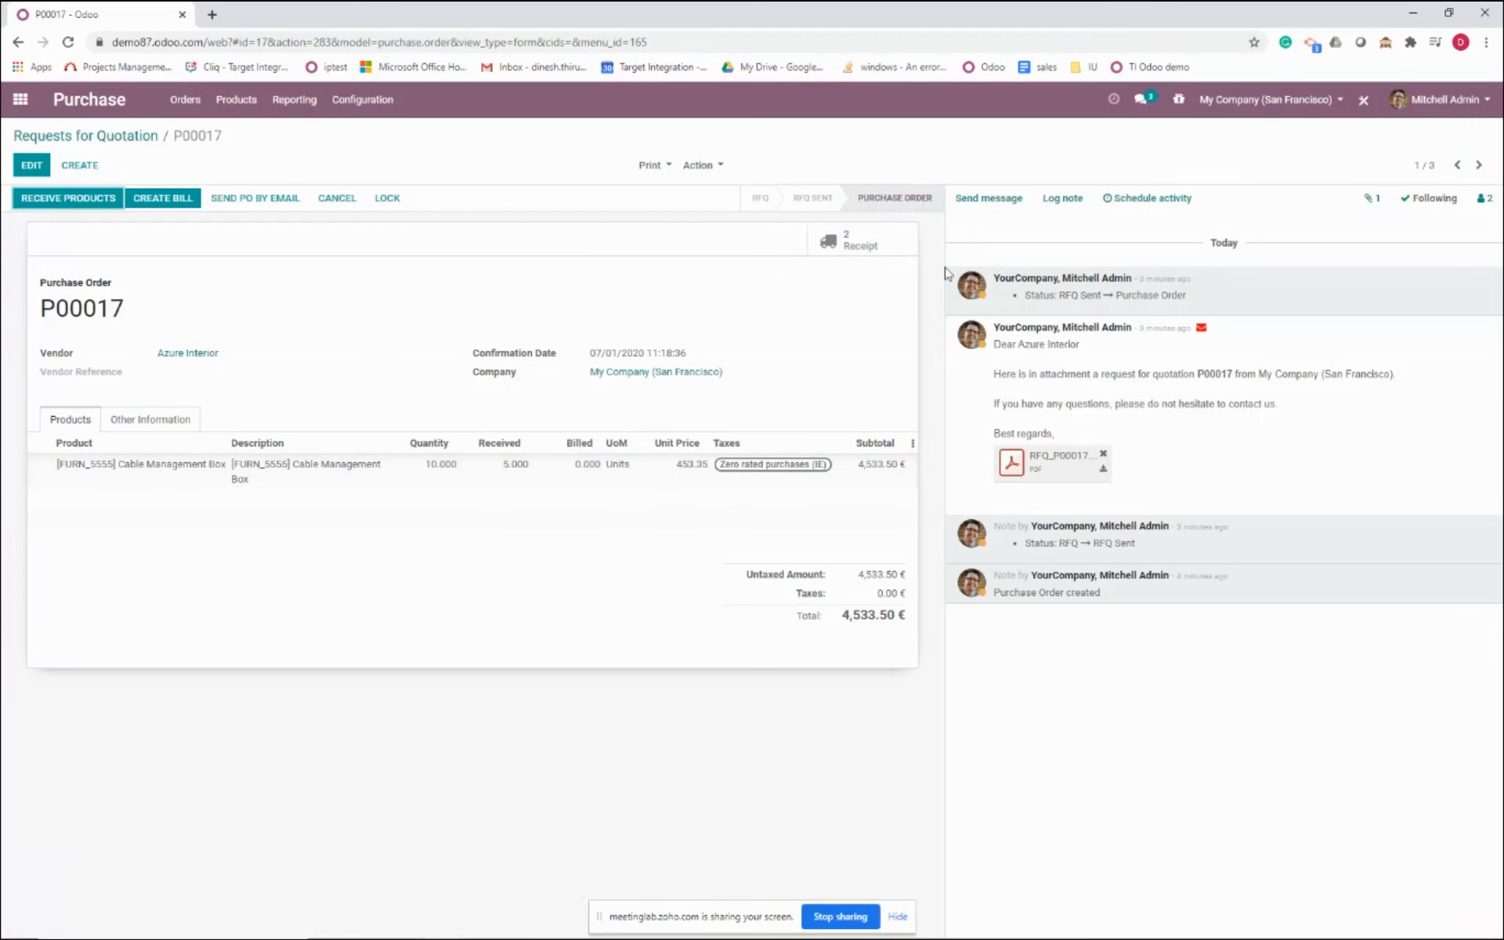
click(861, 249)
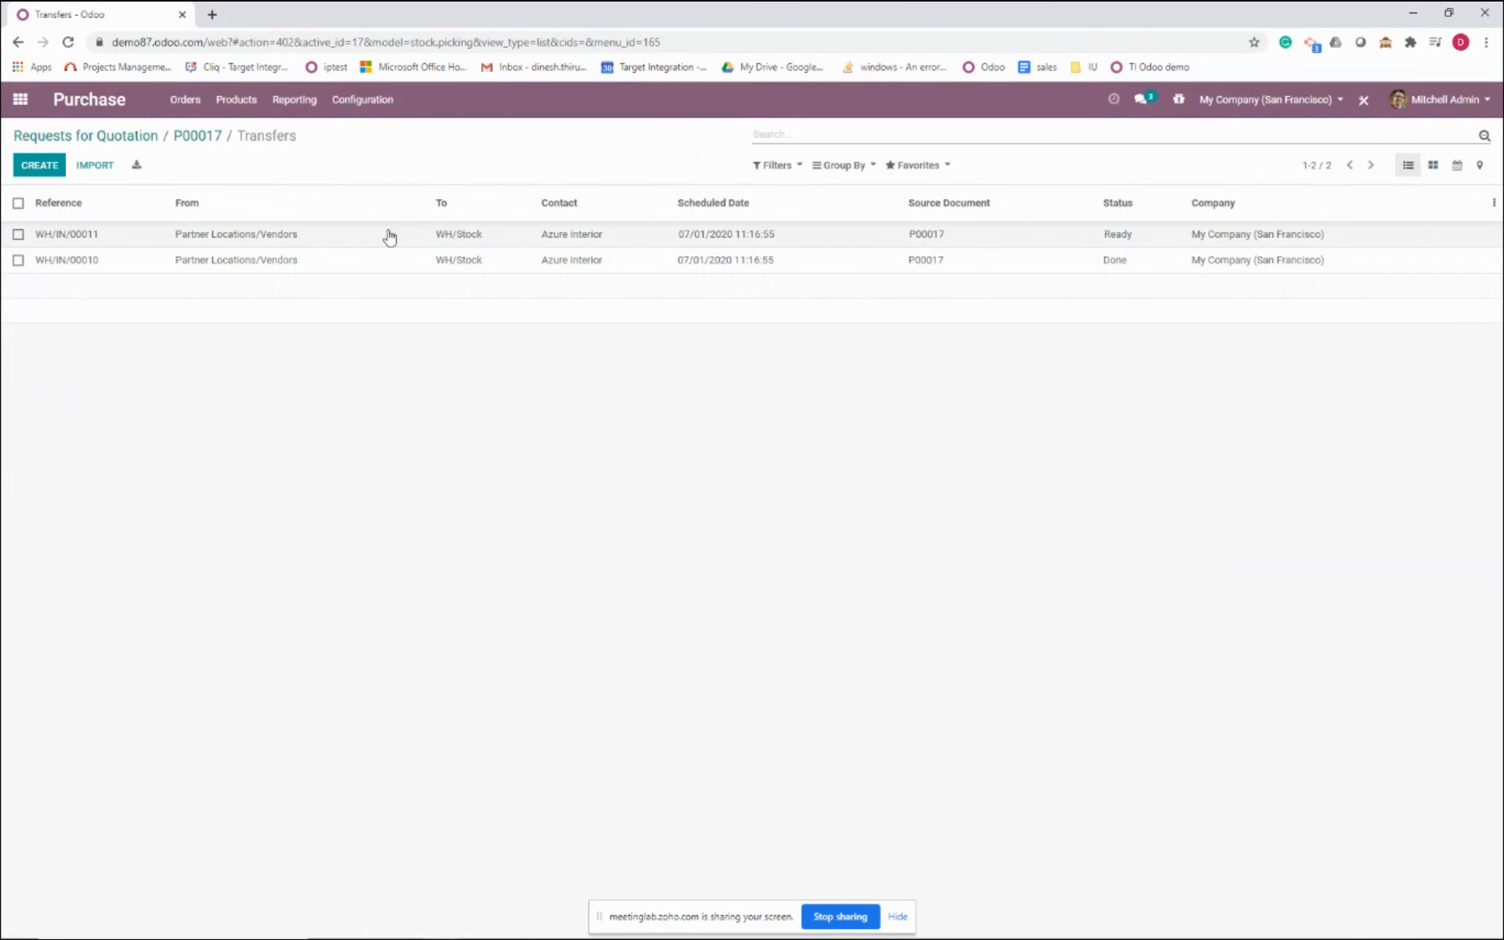
click(332, 241)
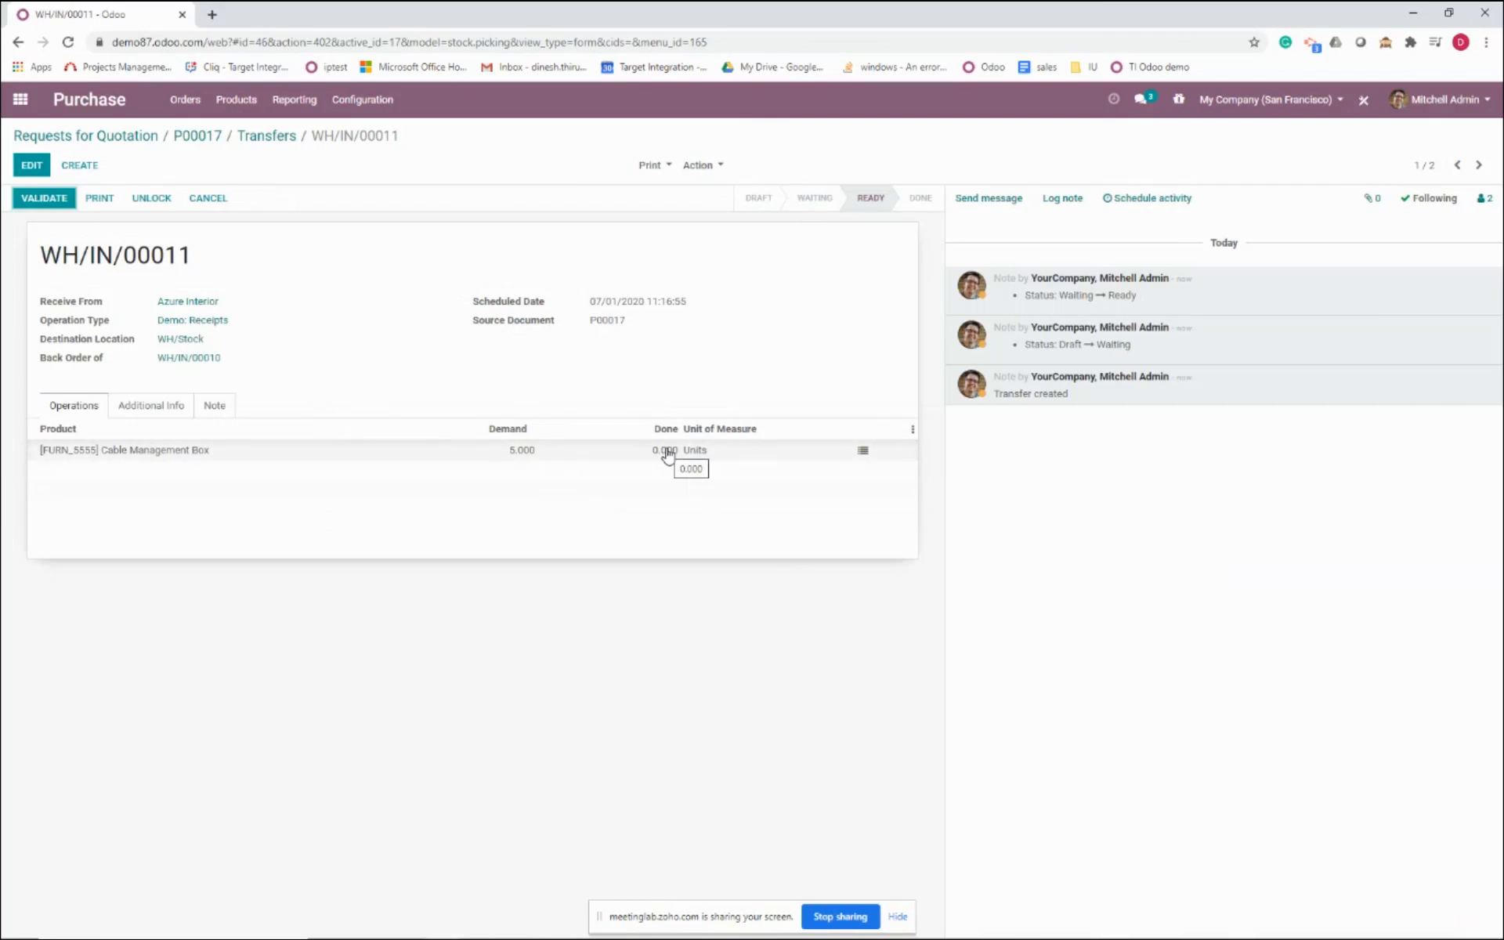
Add a detailed operation line to the backorder receipt with lot/serial number 0002 and 5 units done
click(864, 454)
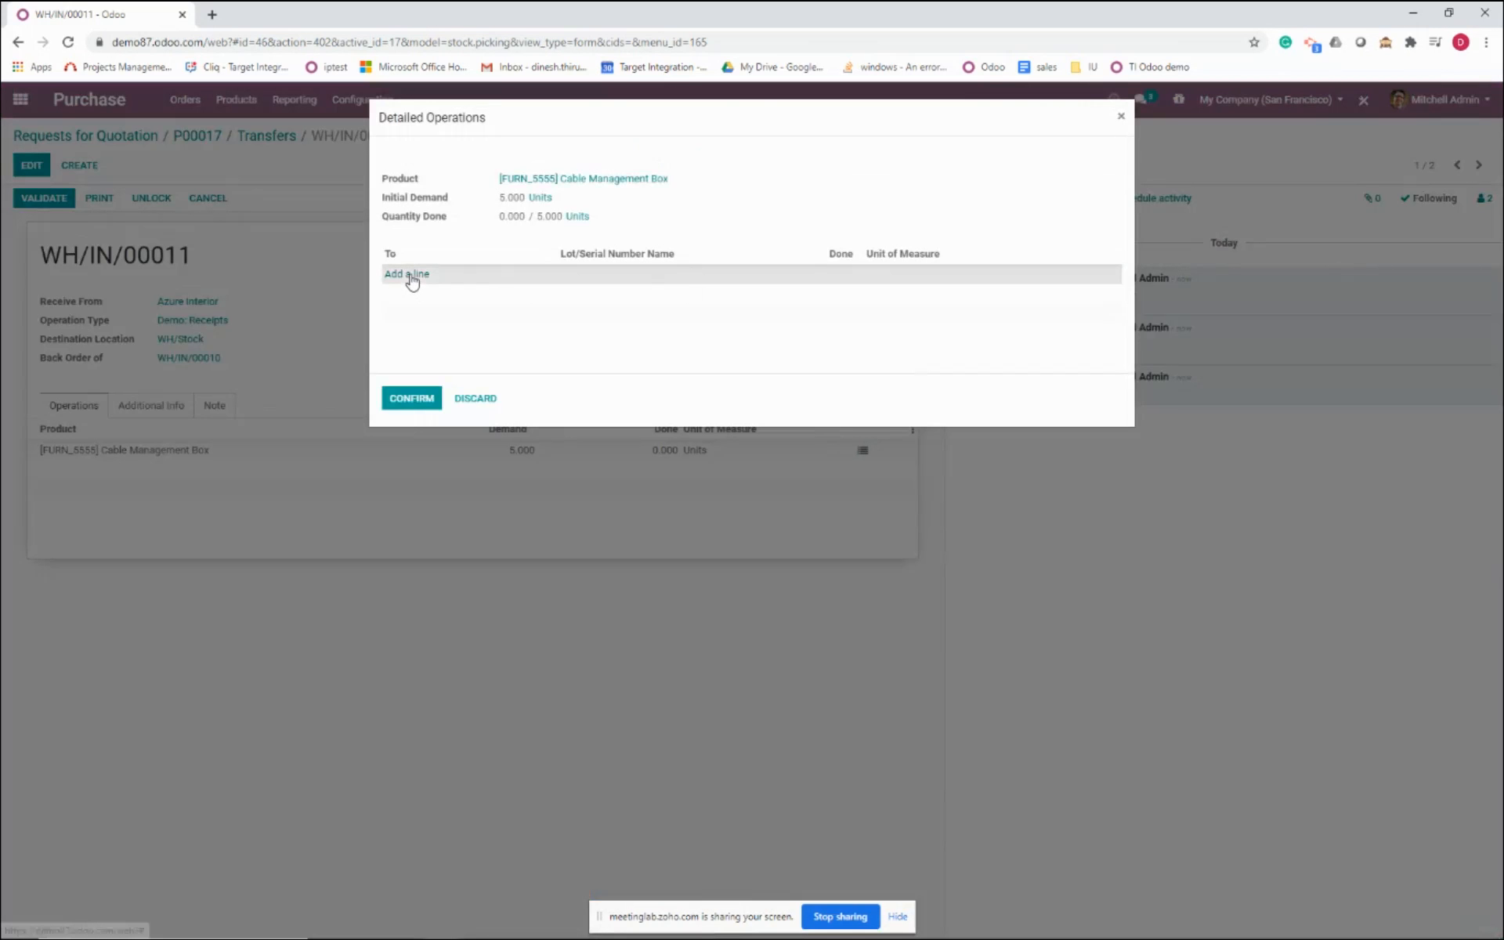
click(406, 274)
click(625, 276)
text(0002)
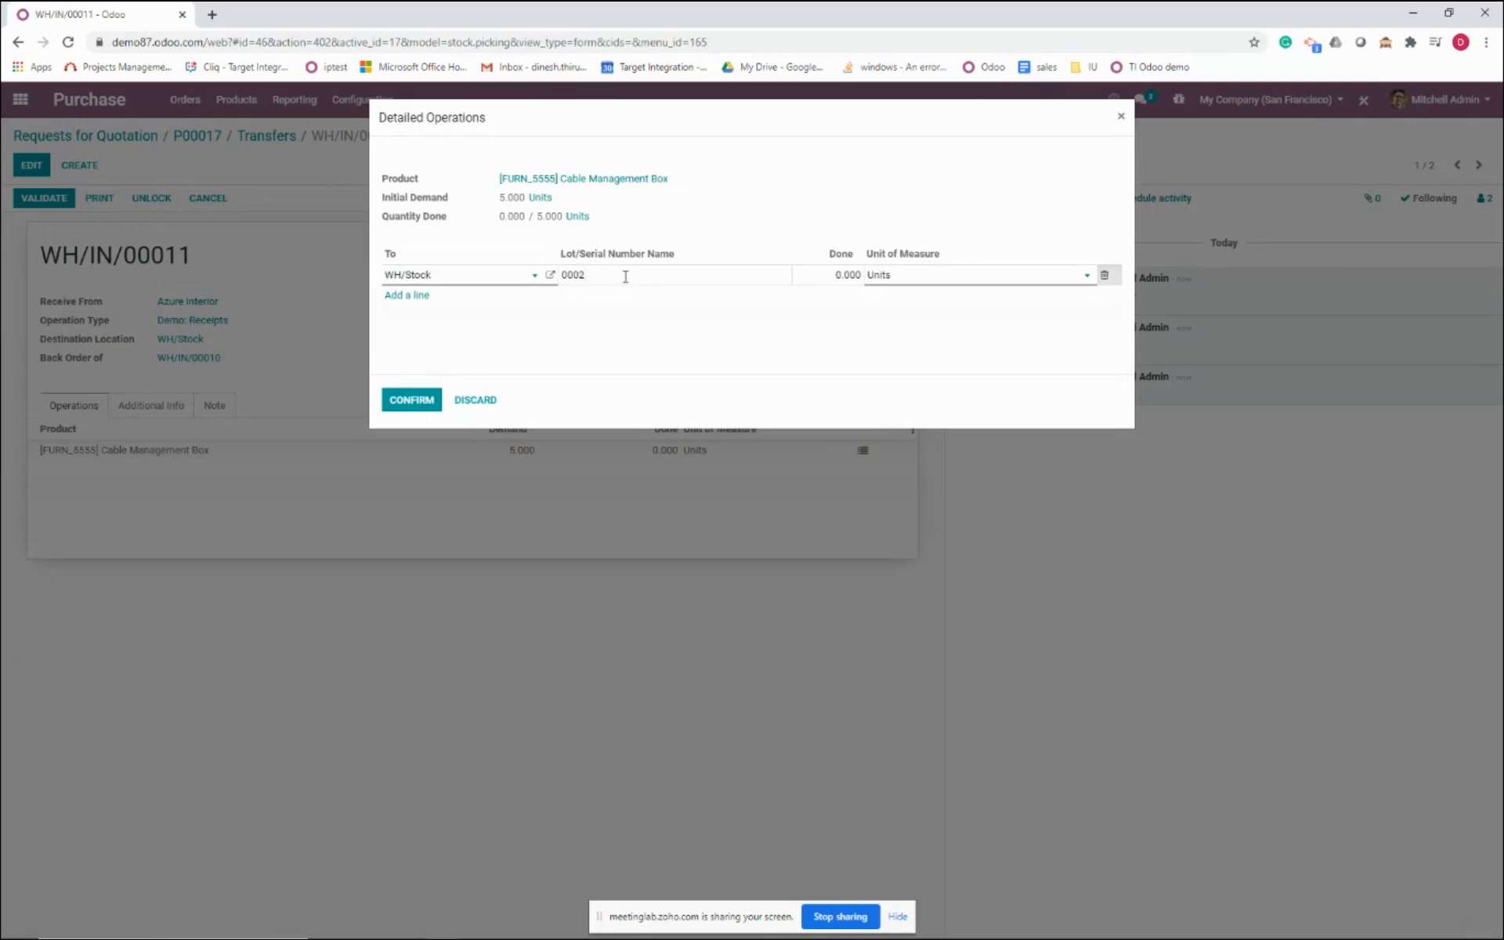
click(823, 270)
text(5)
click(411, 401)
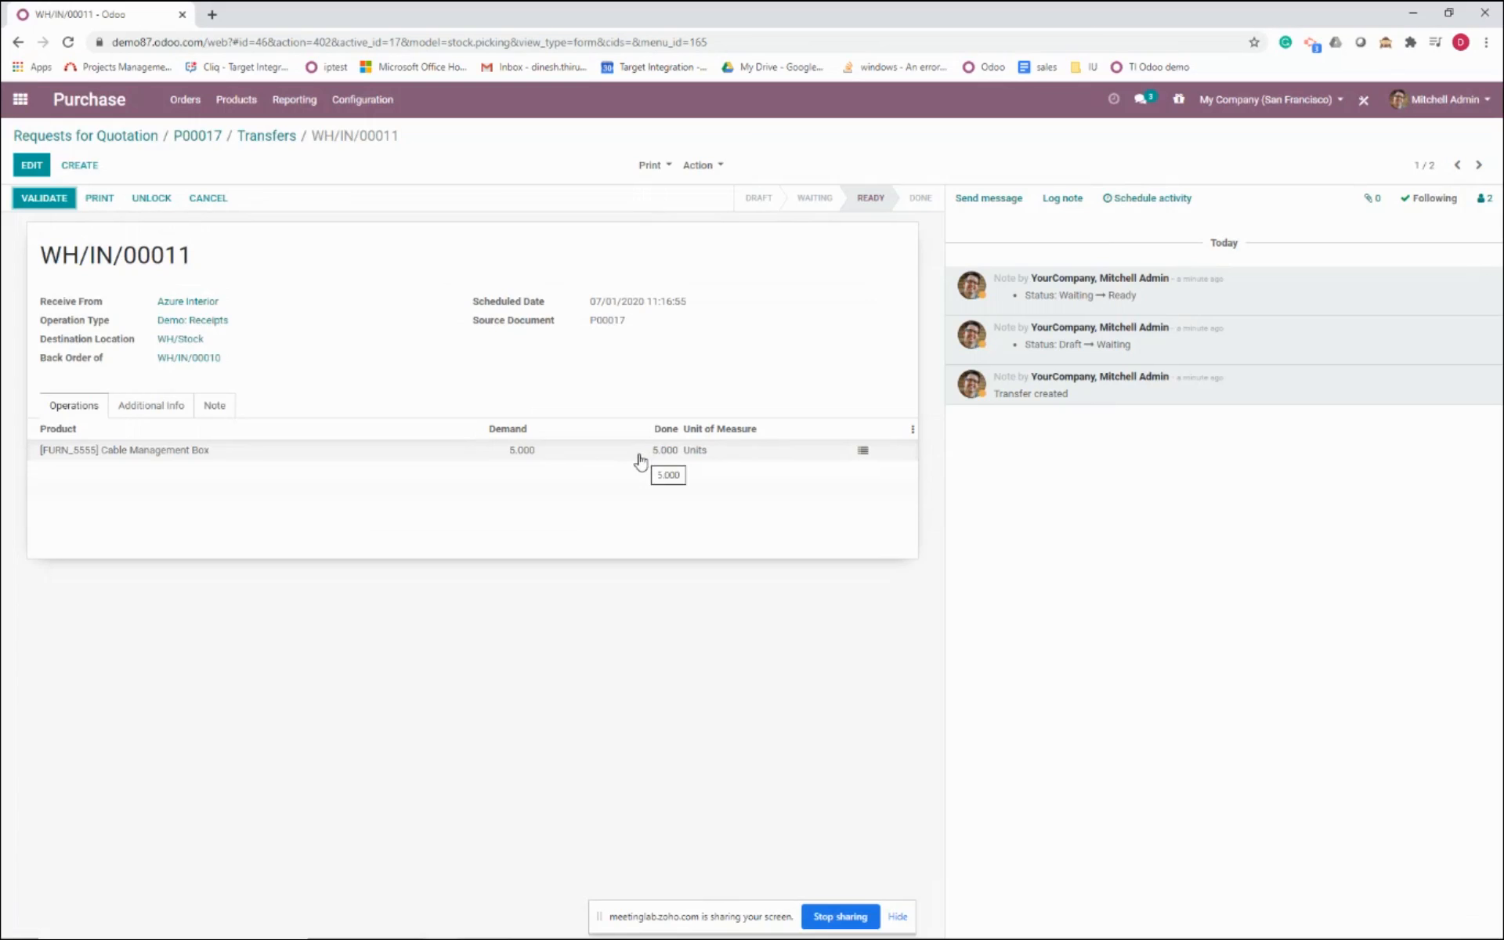
Validate the backorder receipt for the remaining 5 Cable Management Boxes and return to the Azure Interior purchase order
click(38, 199)
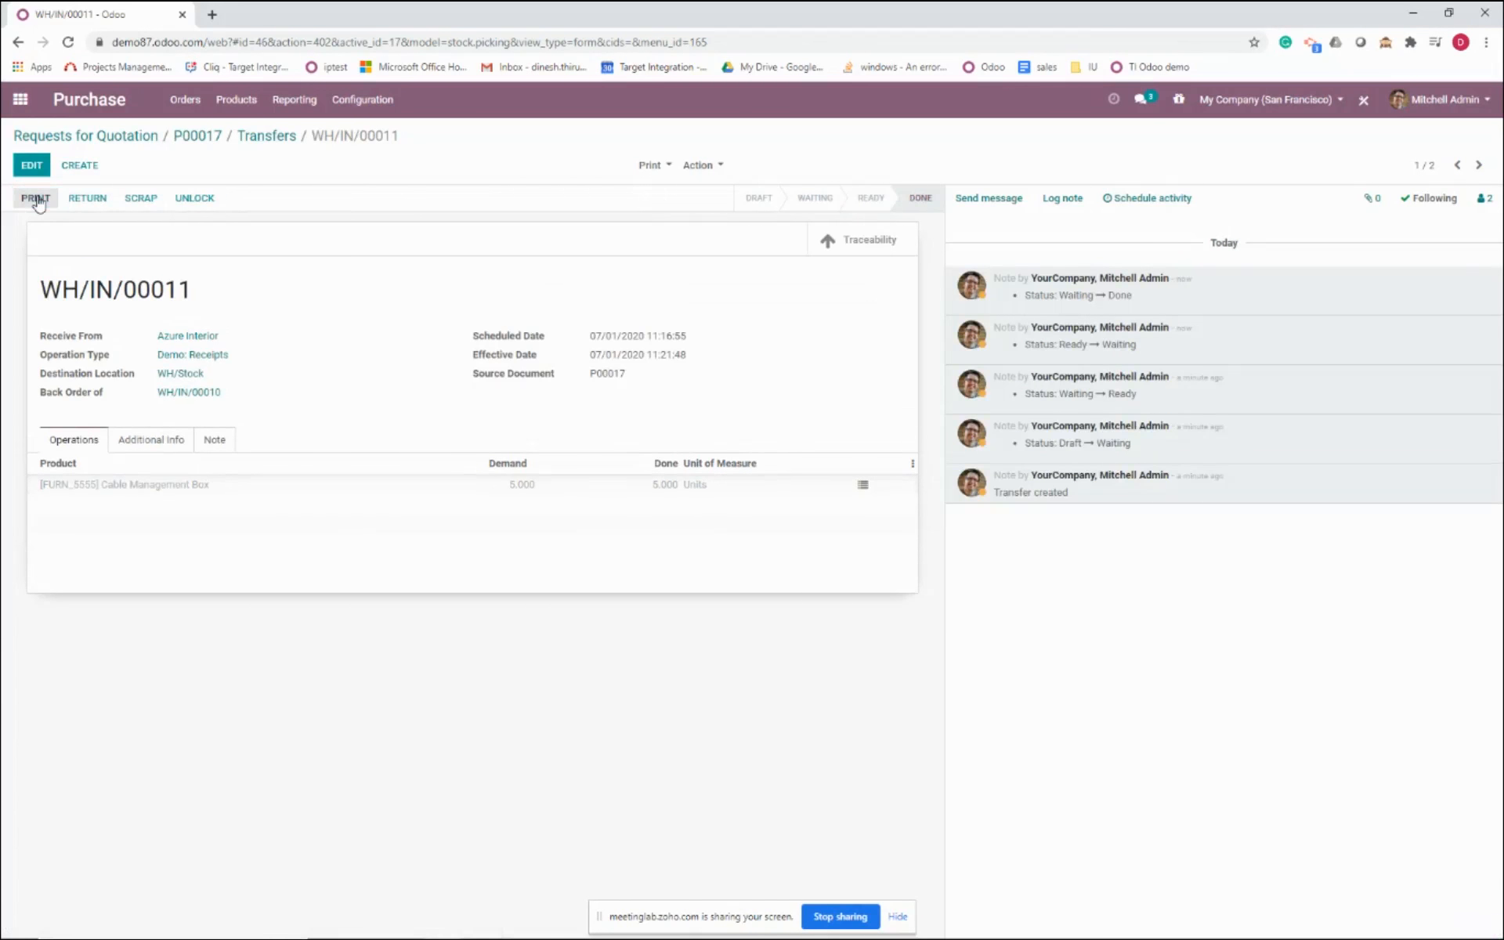
click(208, 146)
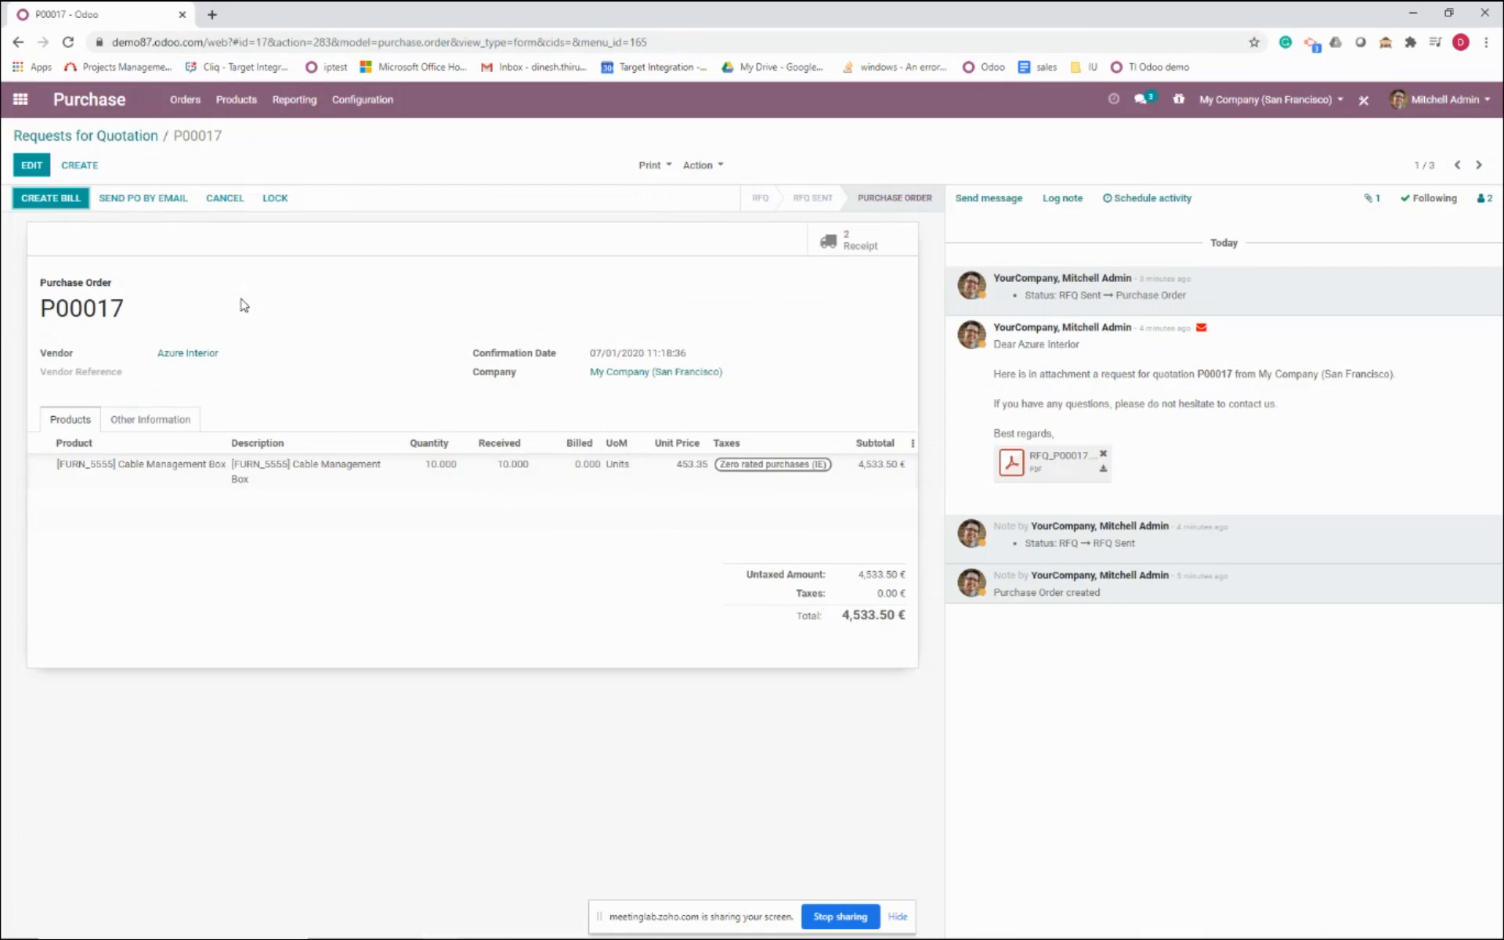
Open the Acoustic Bloc Screens product record from the Purchase app's product list
click(16, 110)
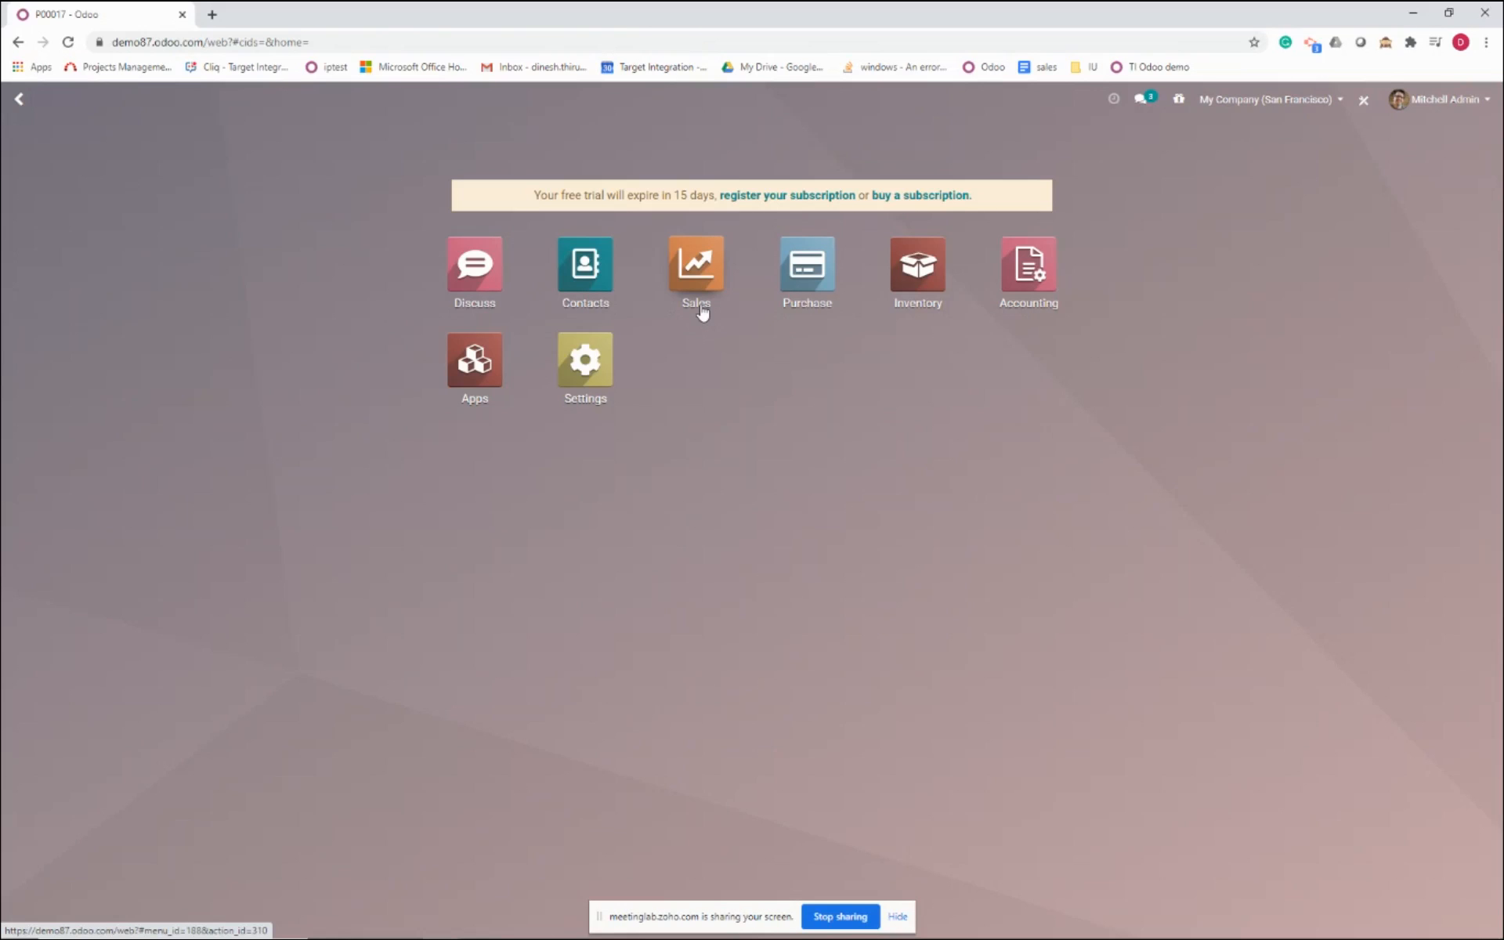
click(811, 285)
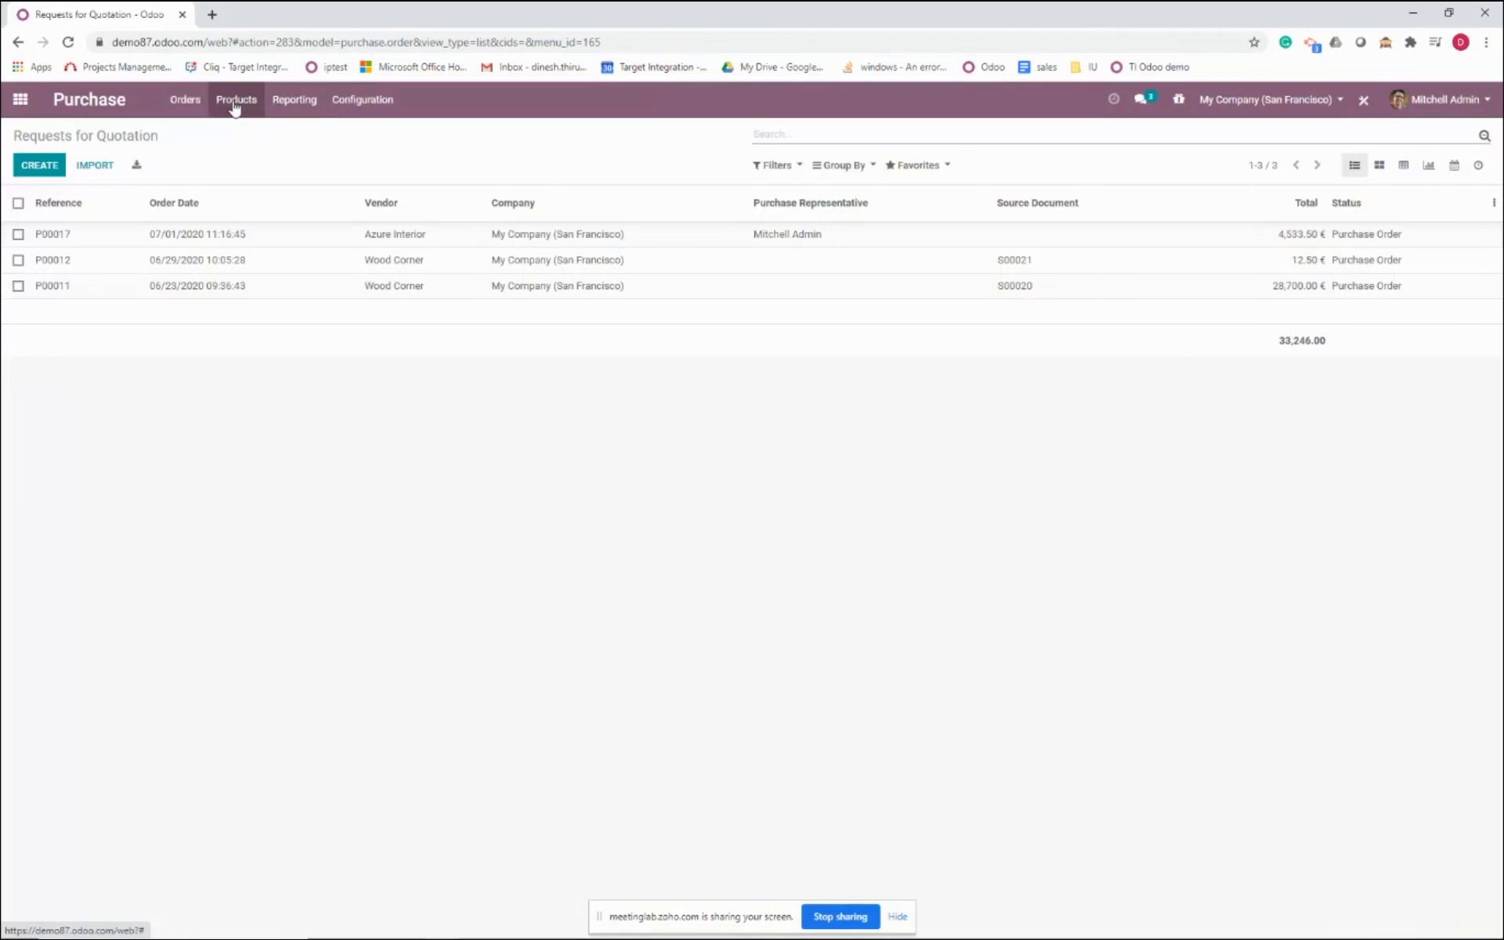
click(235, 102)
click(247, 135)
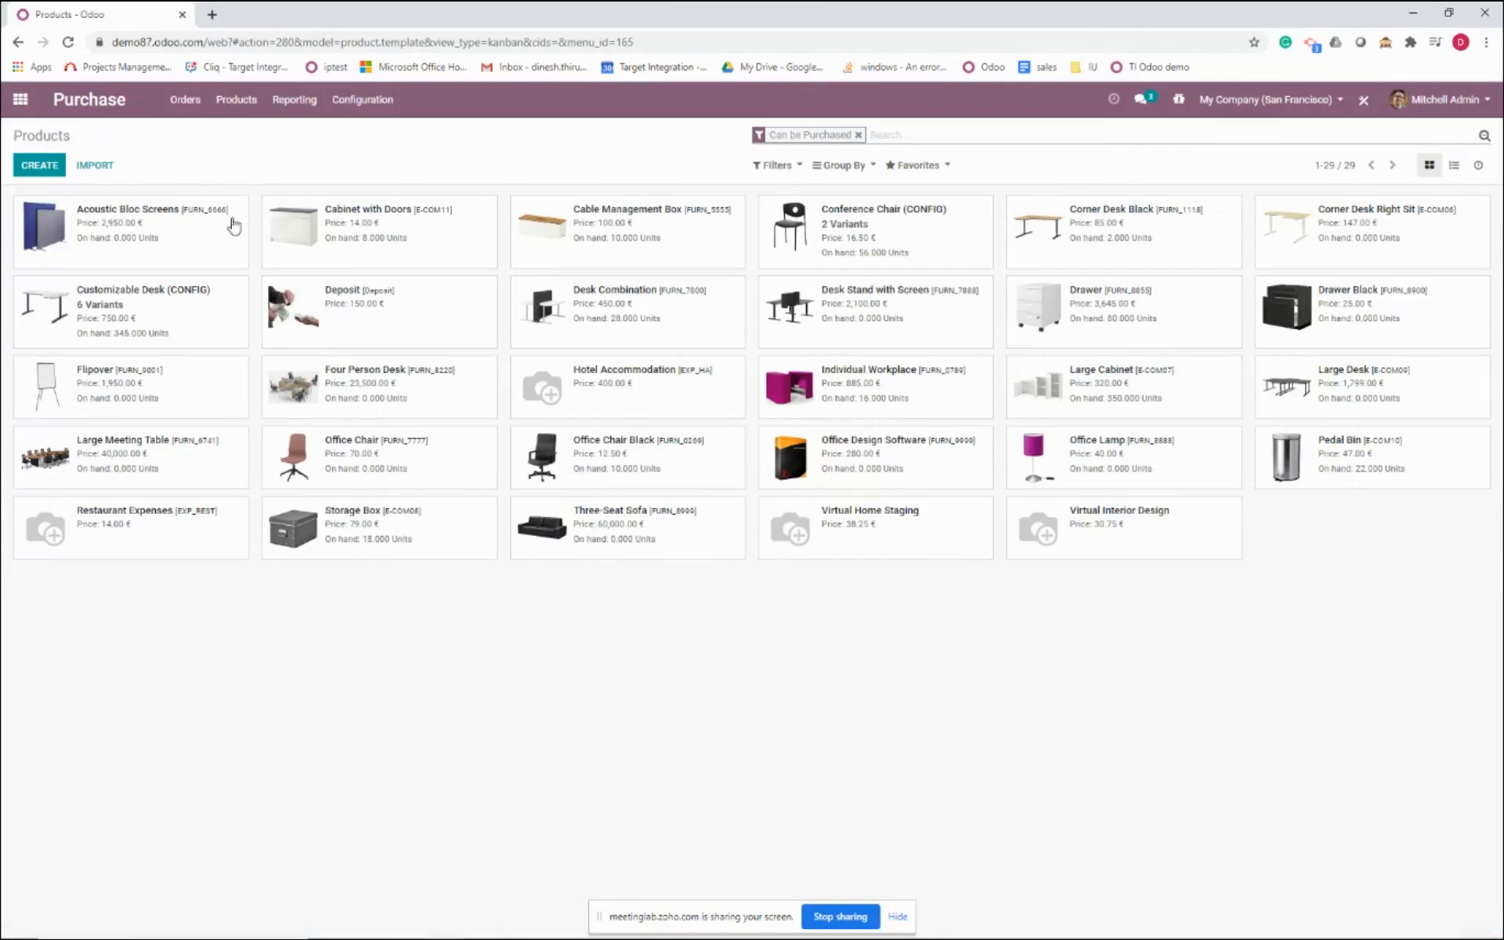
click(213, 247)
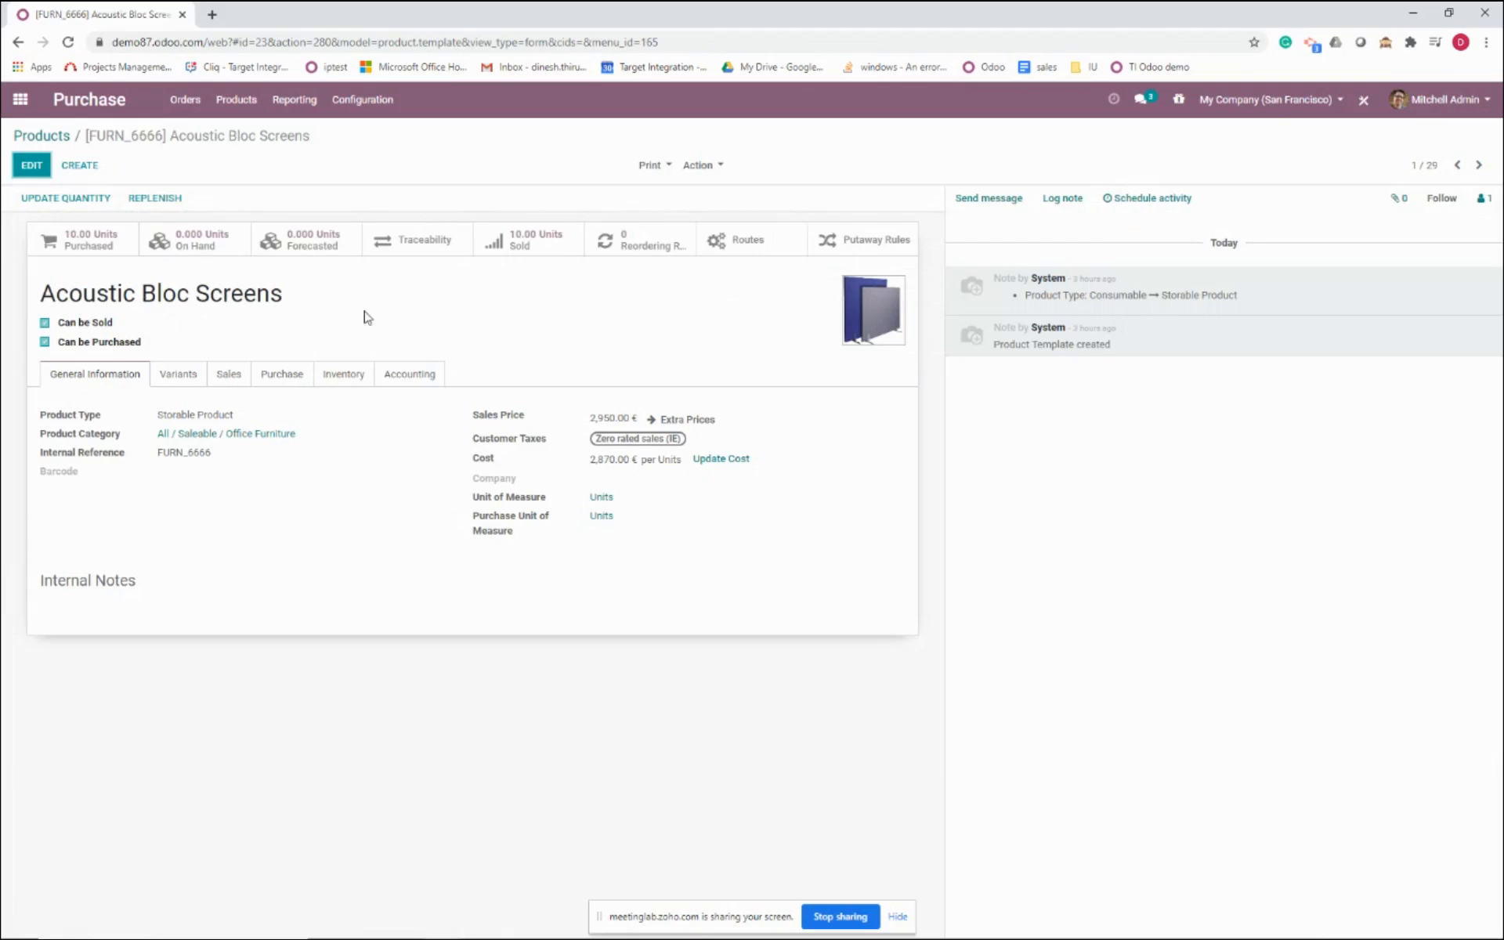
Check the Acoustic Bloc Screens' inventory routes and vendor pricing, and copy its internal reference FURN_6666
click(288, 381)
click(319, 383)
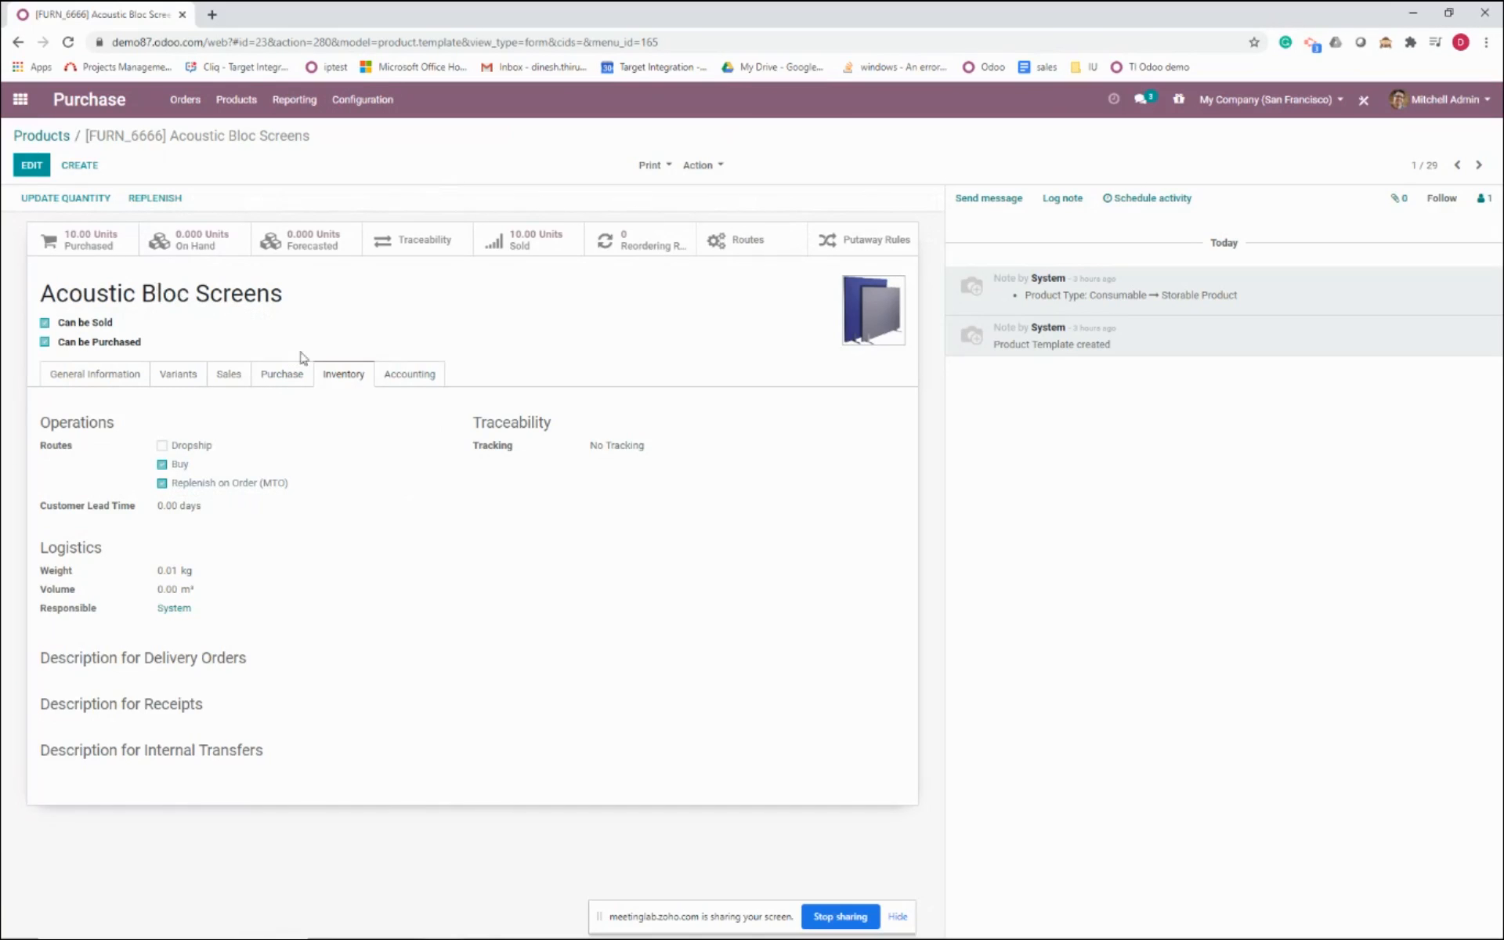
click(283, 375)
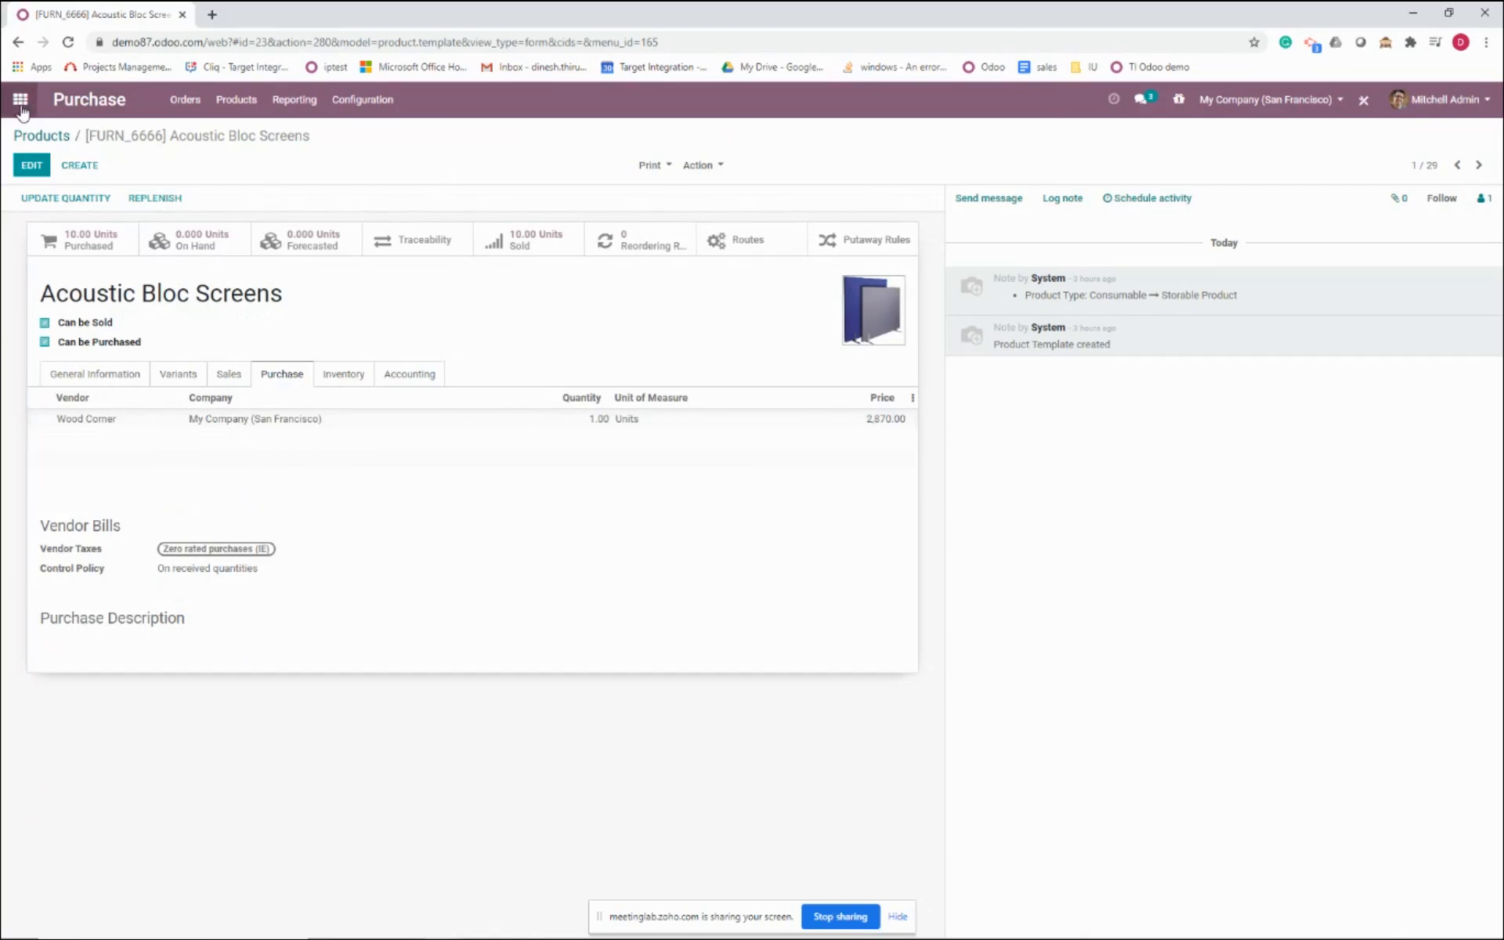
click(95, 374)
drag(221, 455, 145, 458)
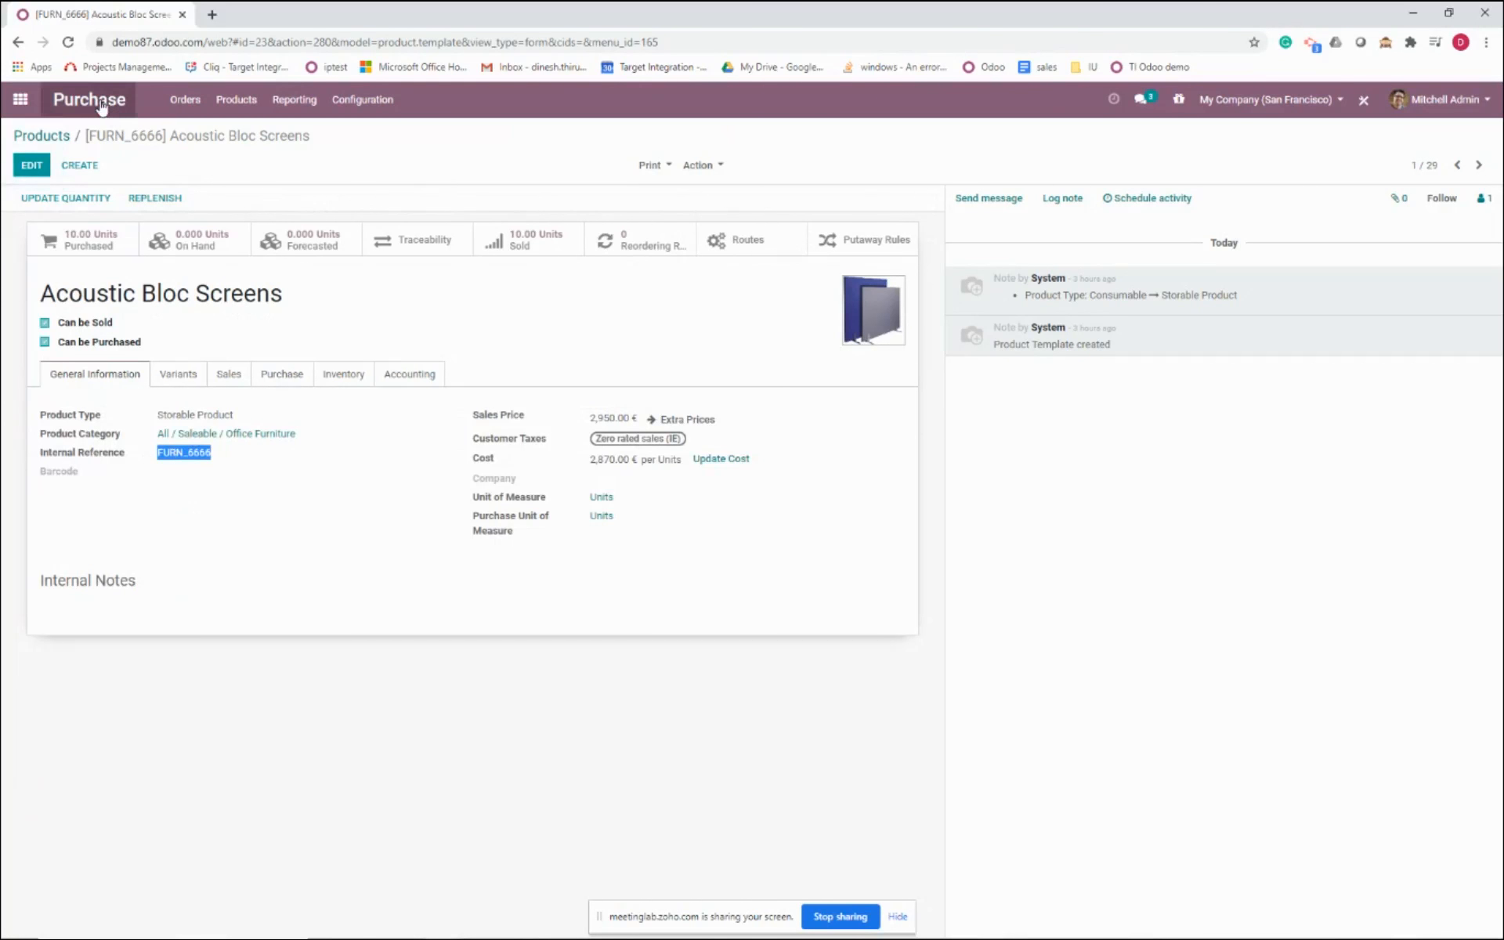
Create a new quotation in the Sales app with Deco Addict as the customer
click(20, 99)
click(699, 270)
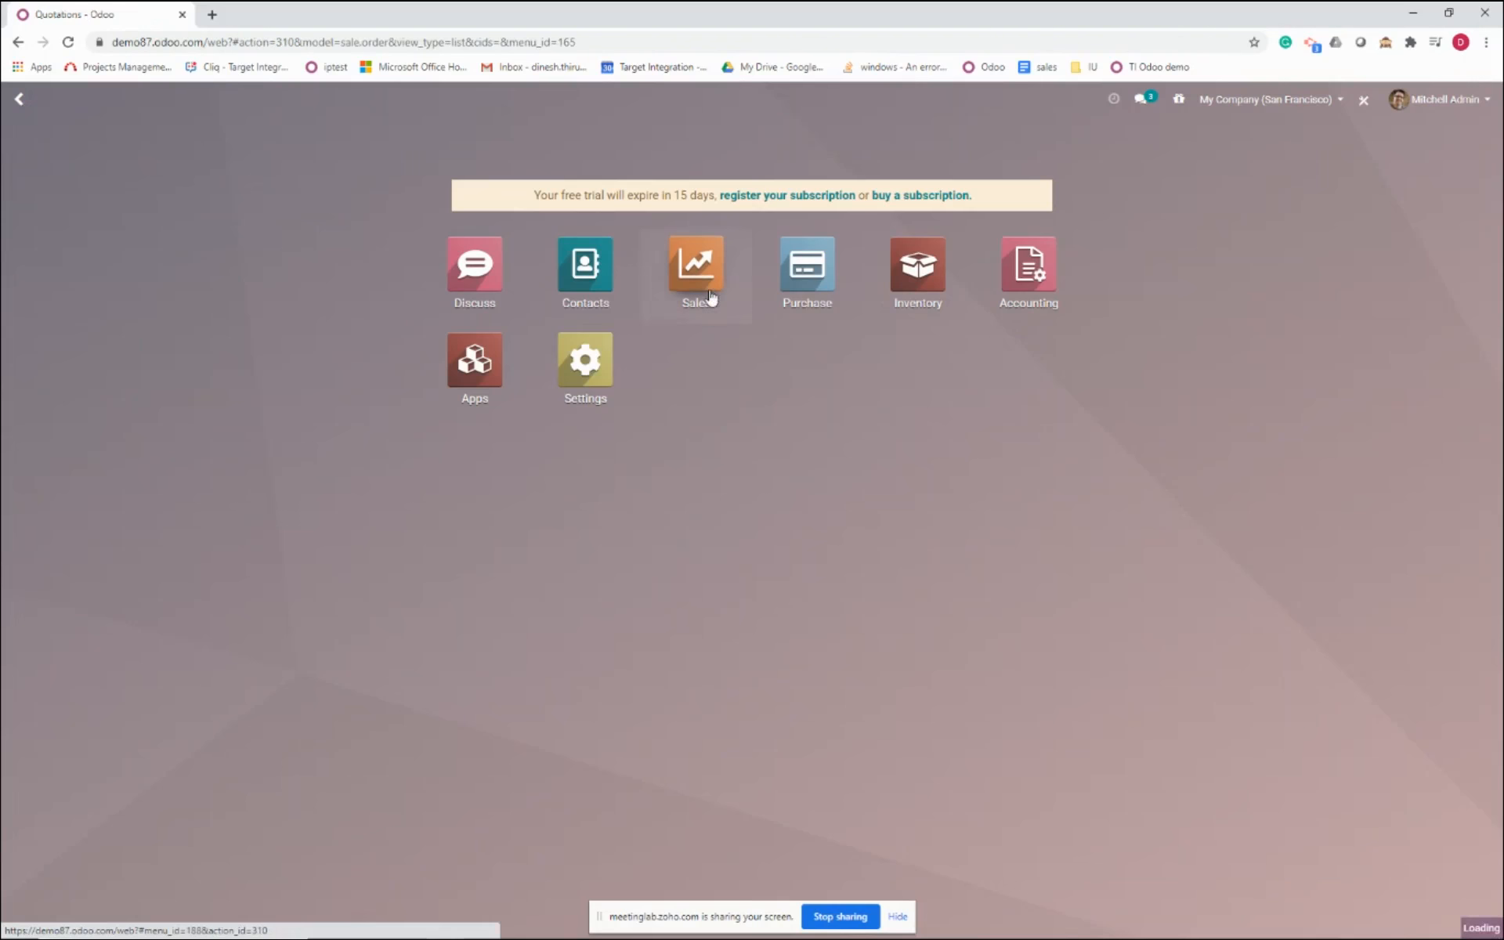
click(41, 165)
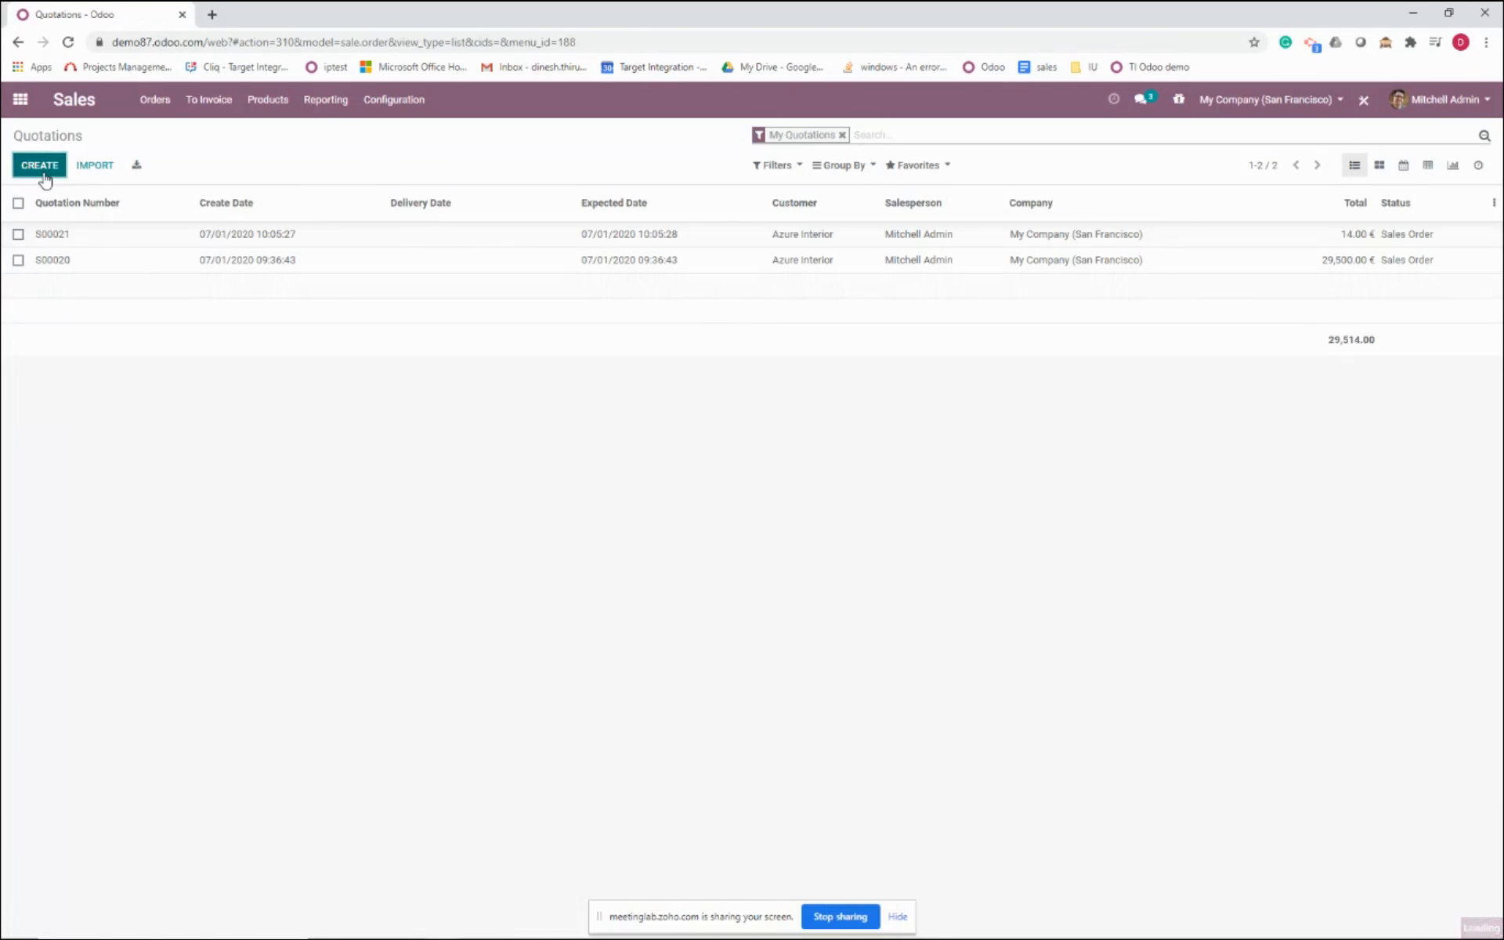
click(222, 343)
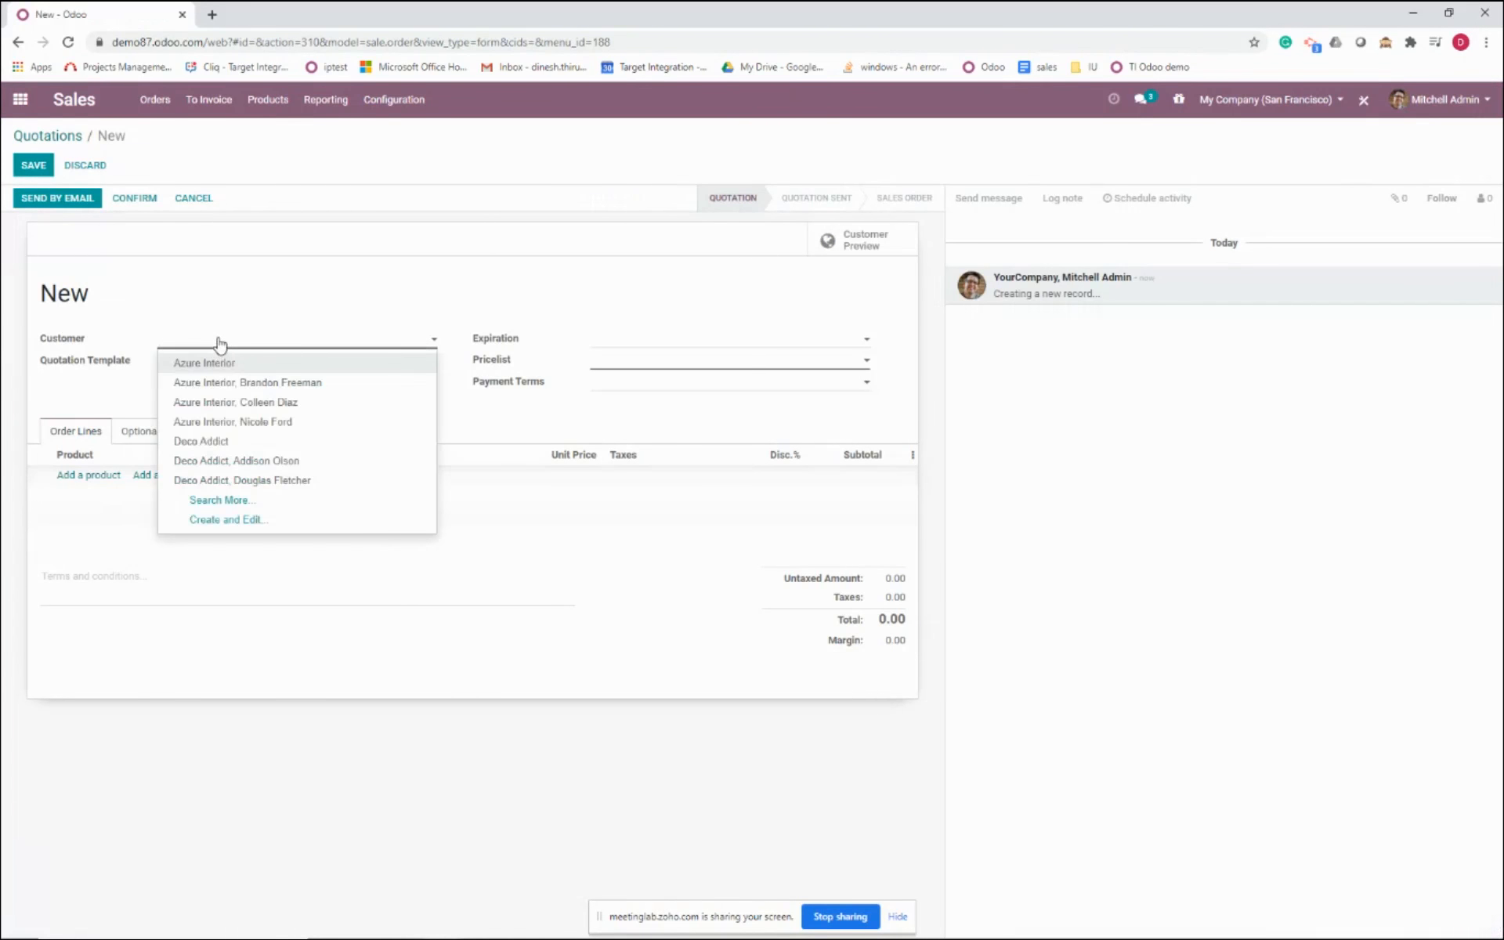
click(235, 443)
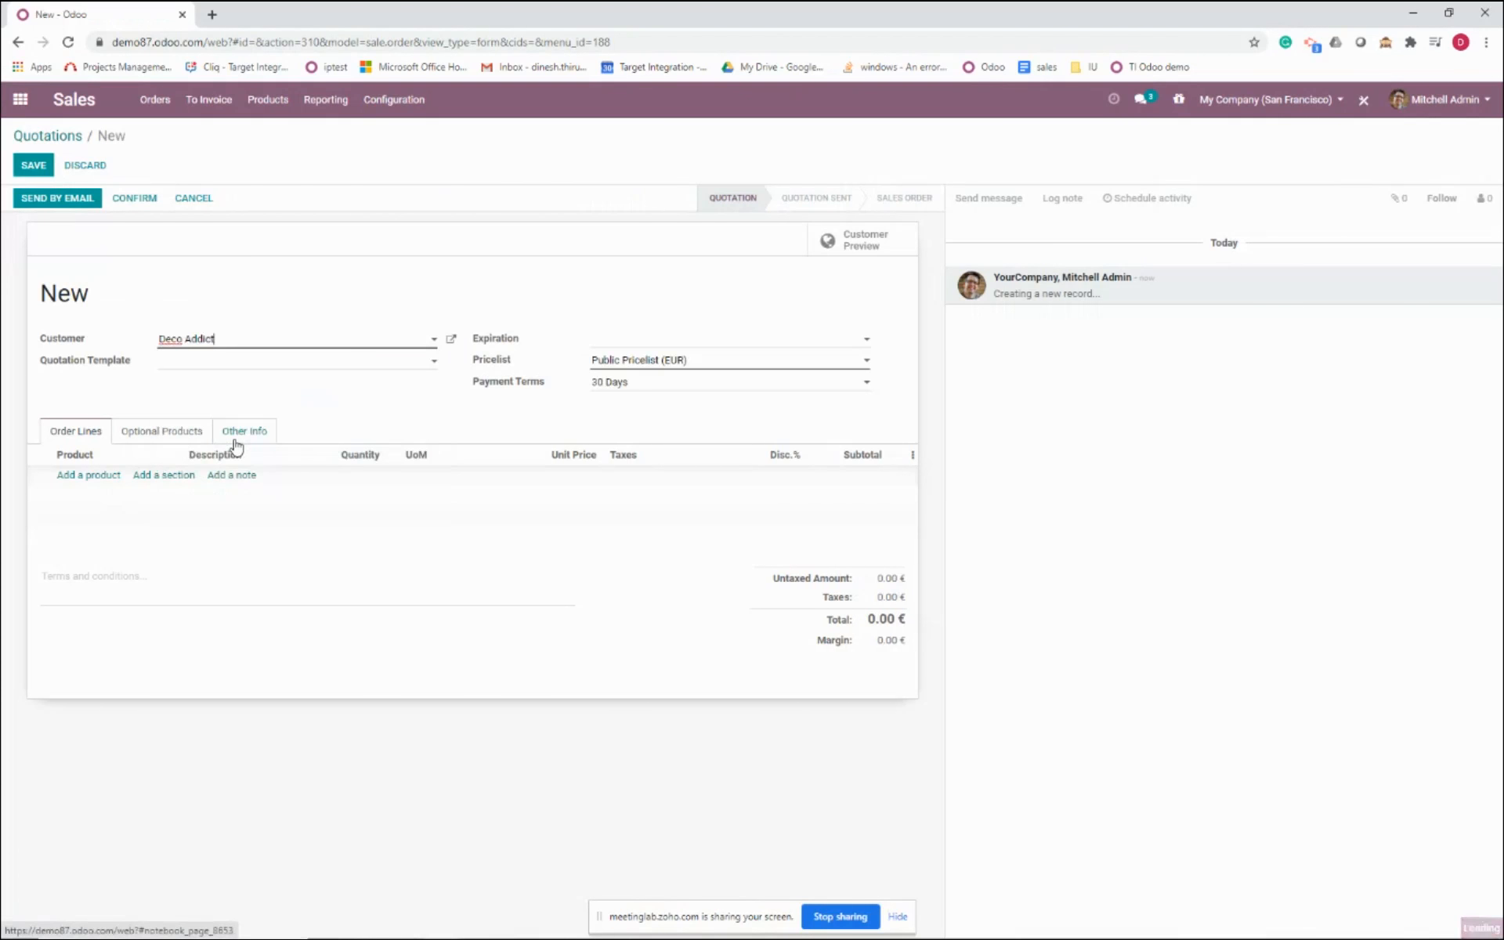
Add an order line for the product Acoustic Bloc Screens, found by its internal reference FURN_6666
click(89, 476)
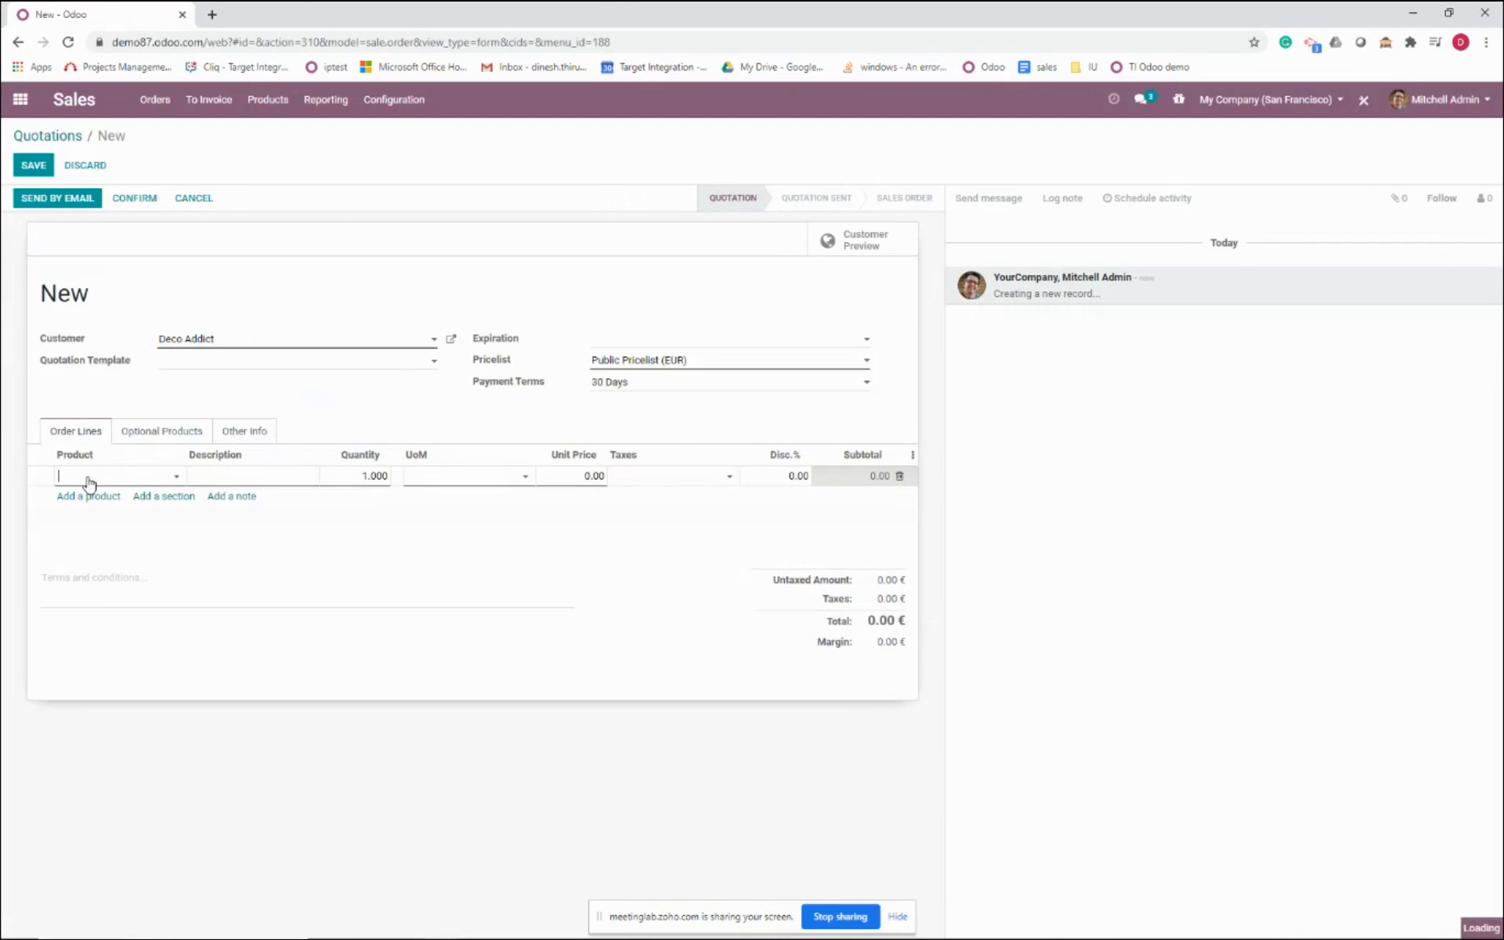
text(FURN_6666)
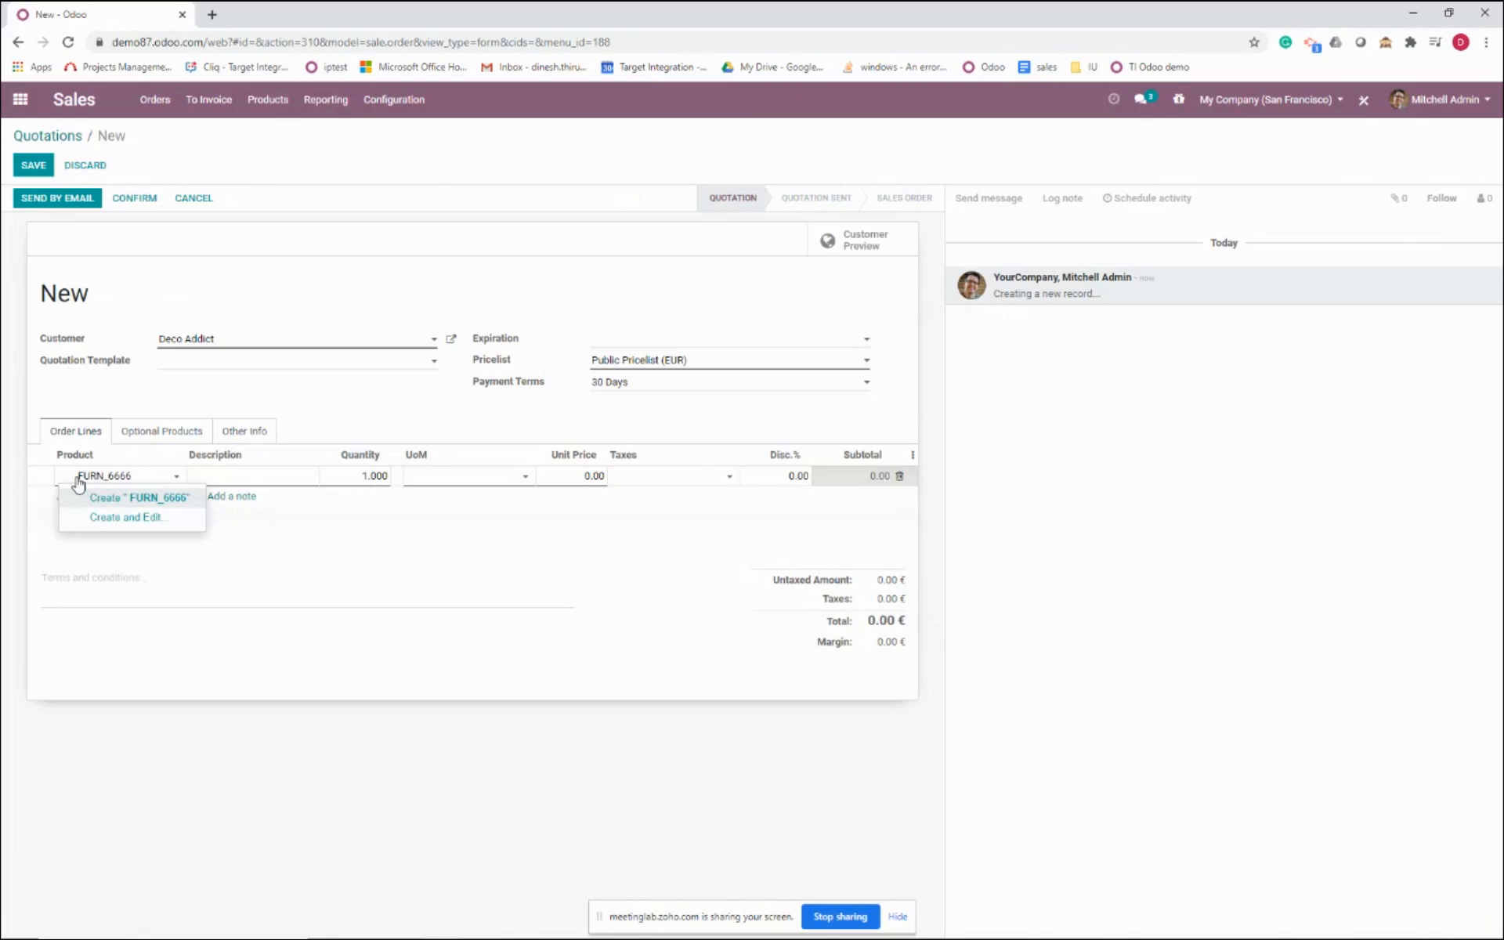
click(79, 480)
click(80, 479)
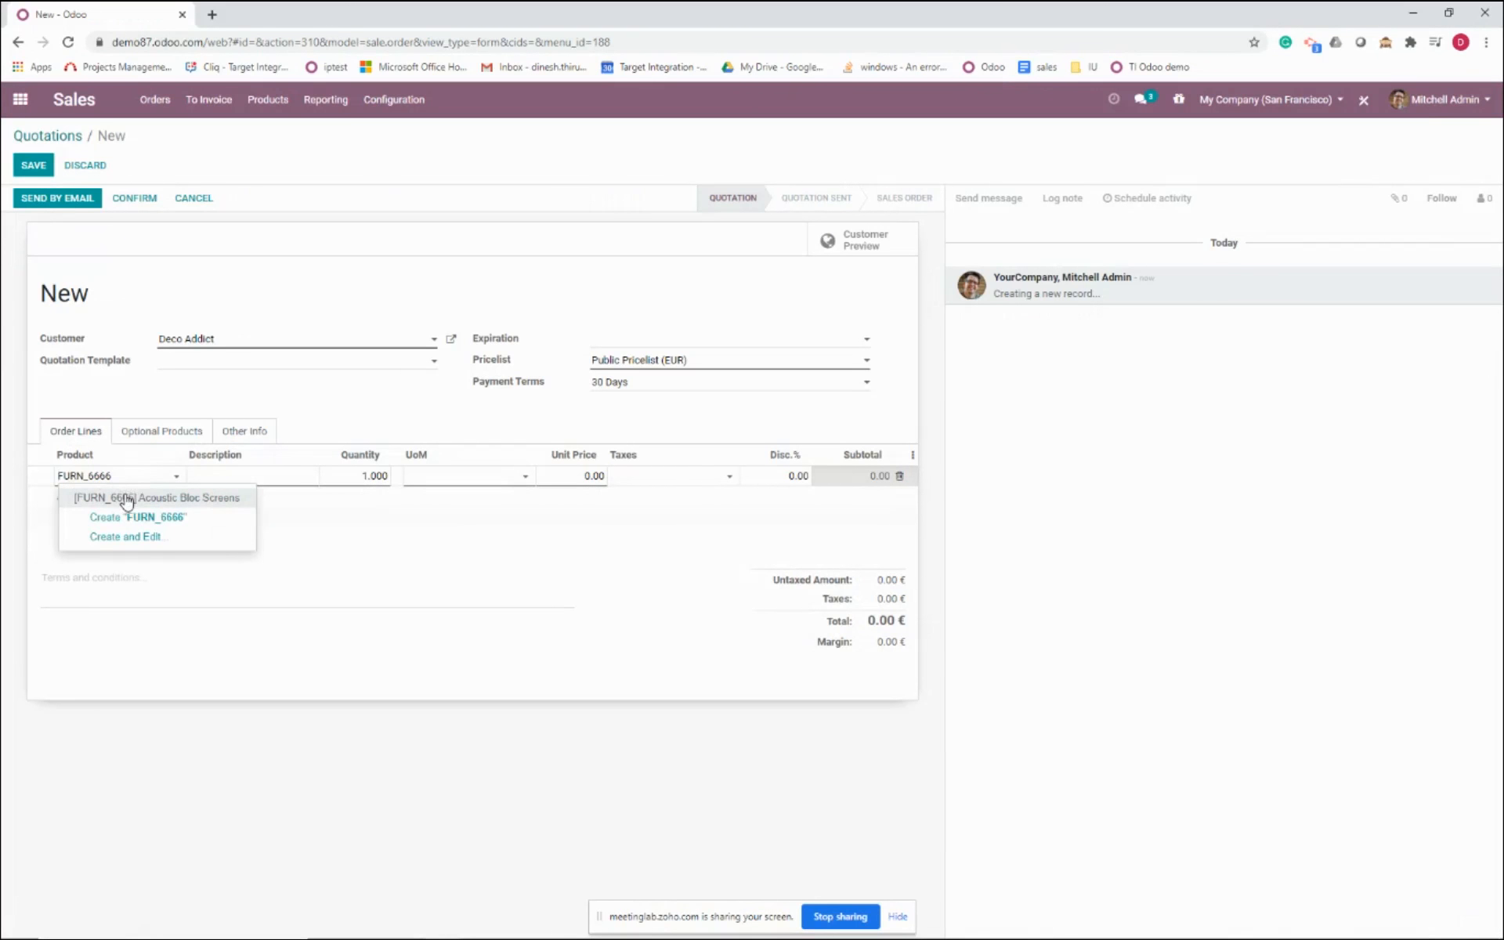
click(122, 495)
Set the Acoustic Bloc Screens quantity to 20 and confirm the quotation as a sales order
click(358, 476)
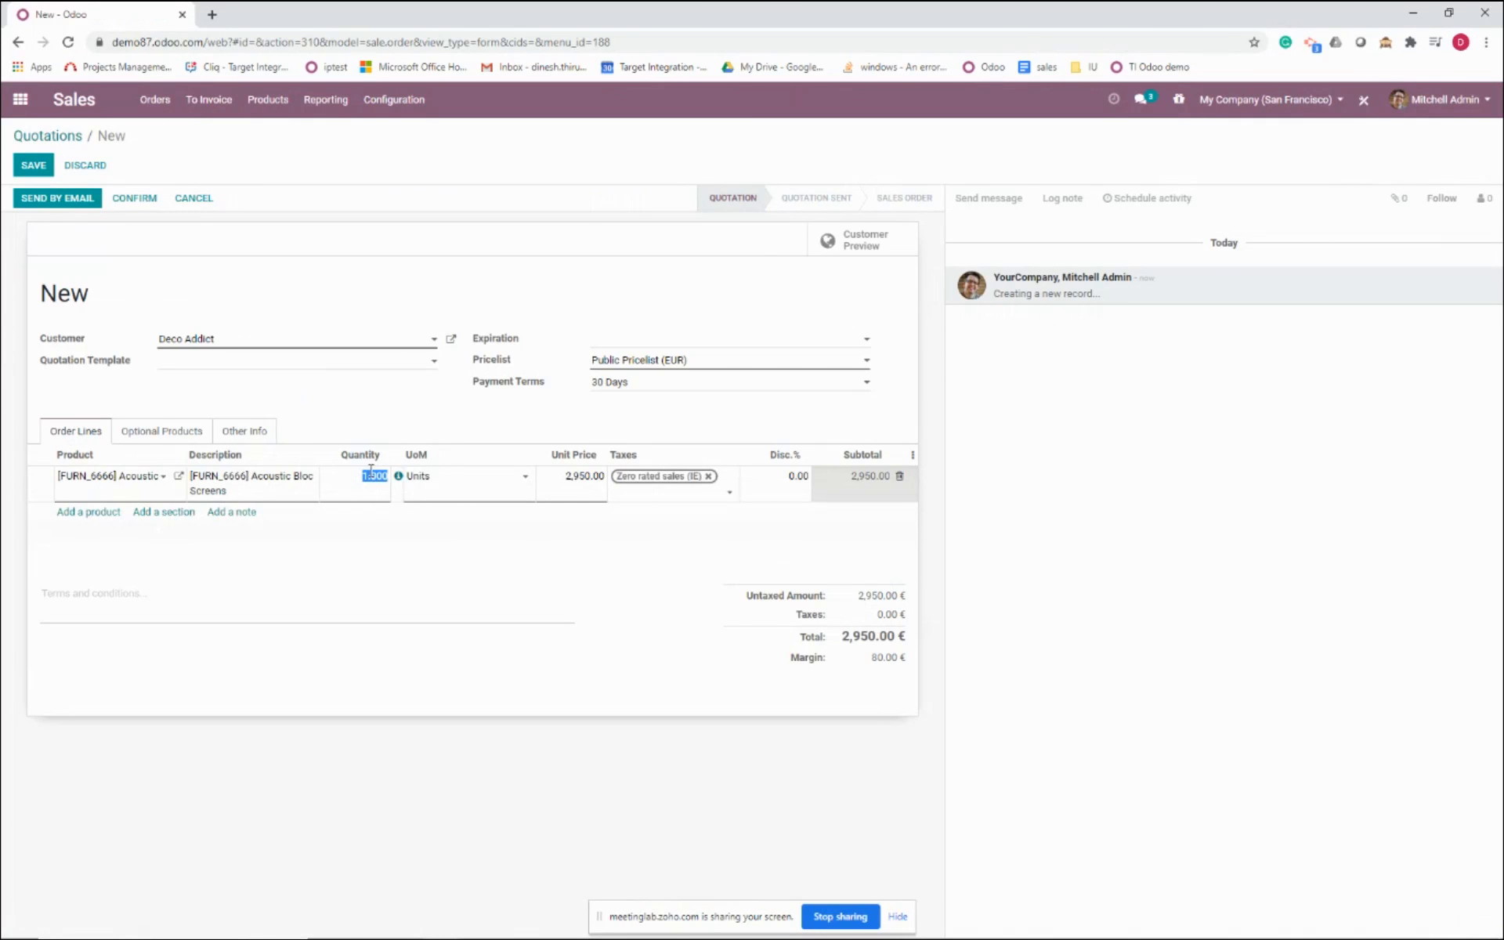
text(1)
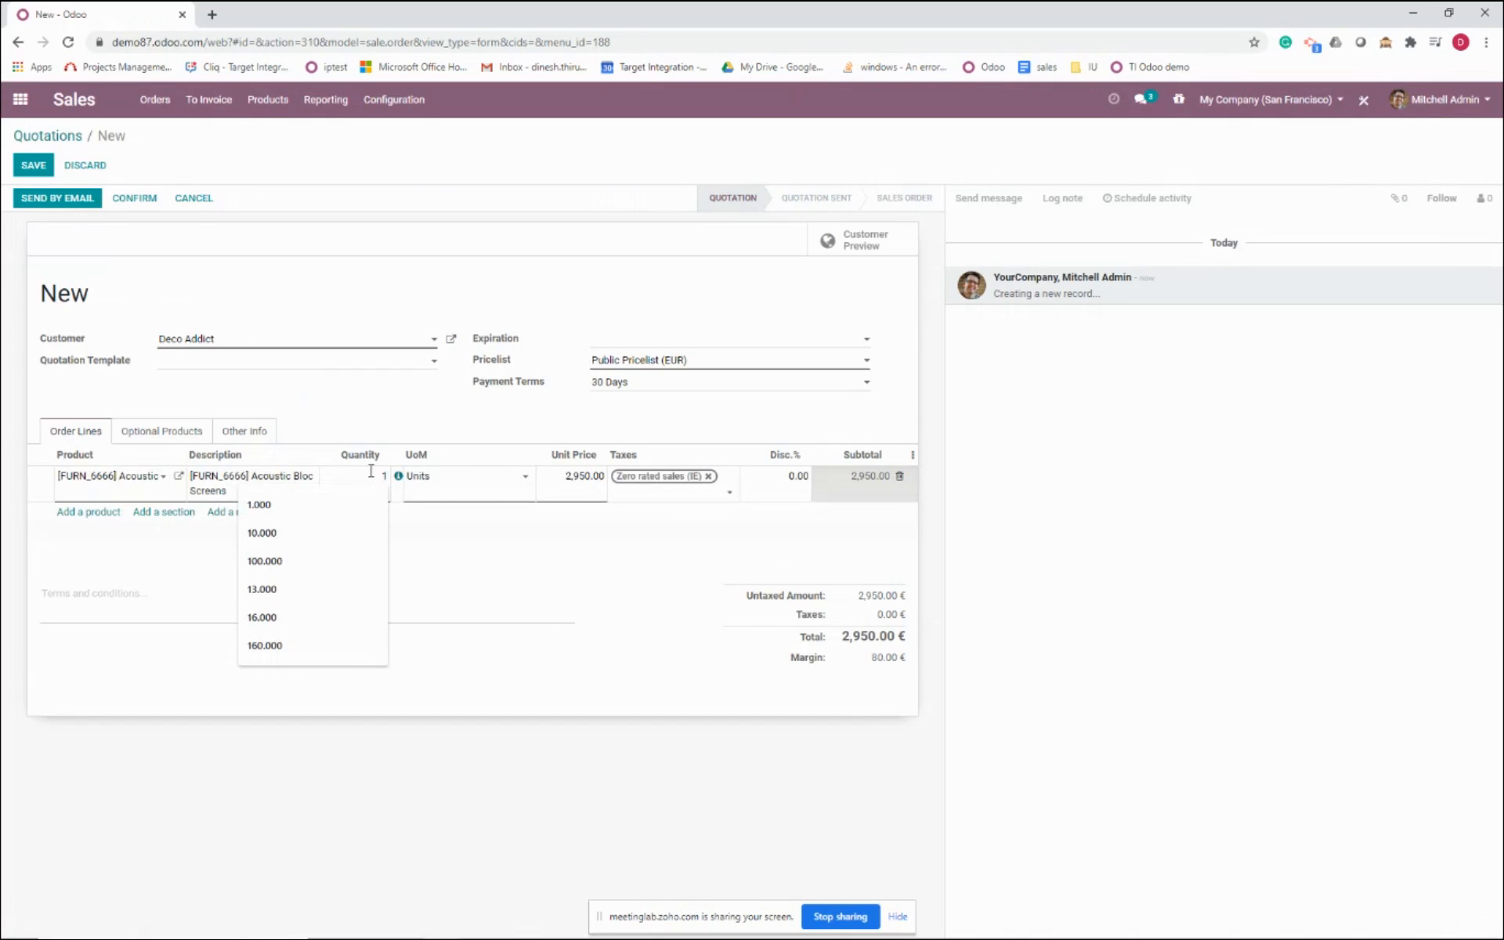
key(BackSpace)
text(20)
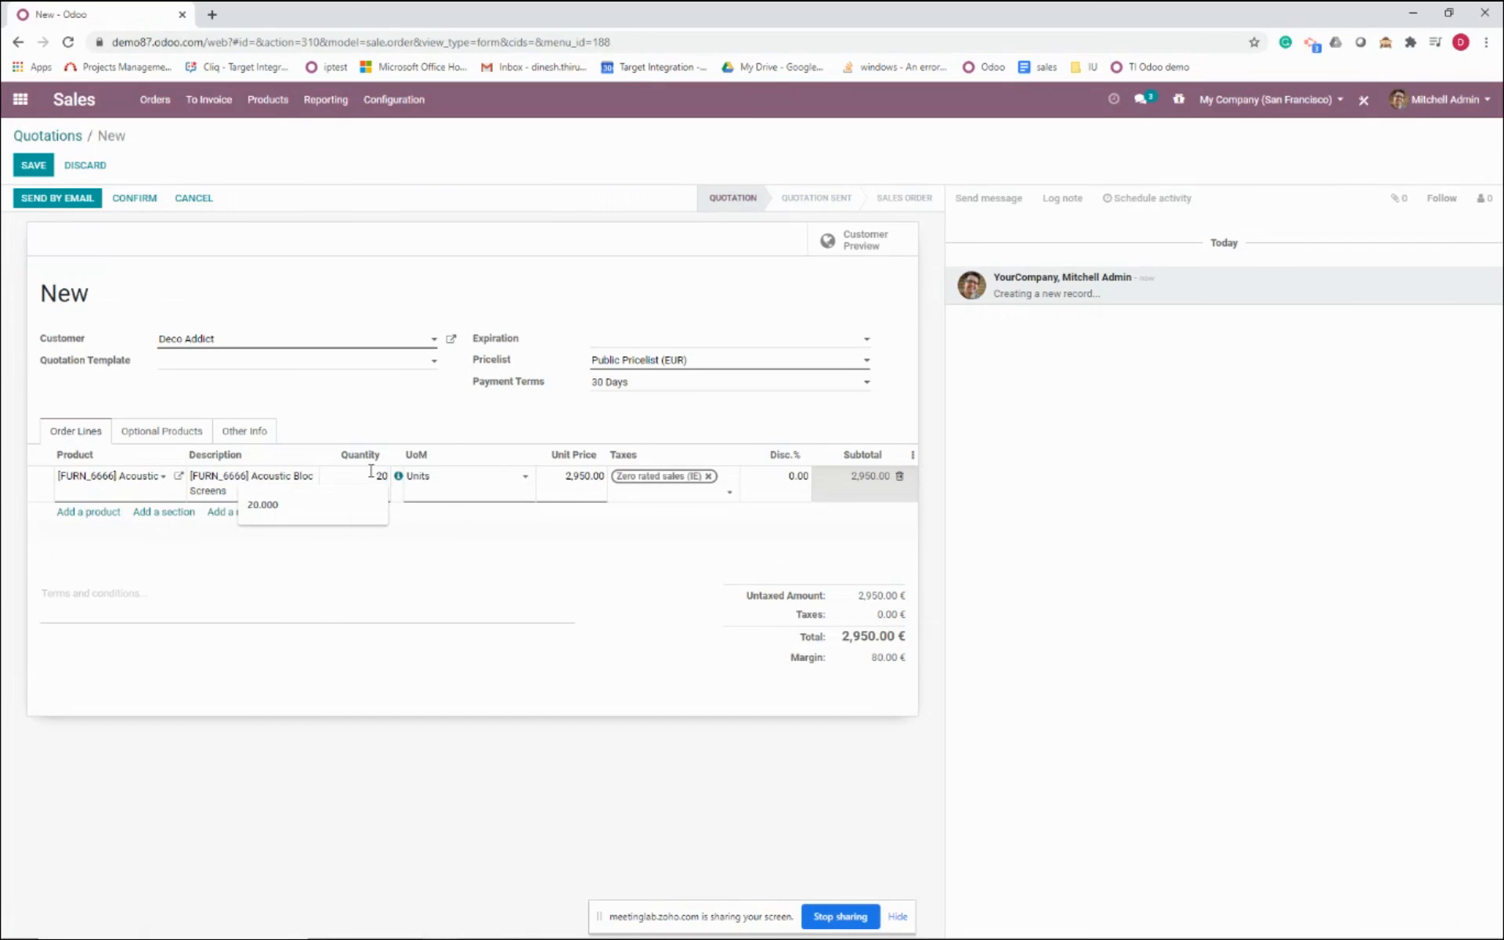
click(343, 506)
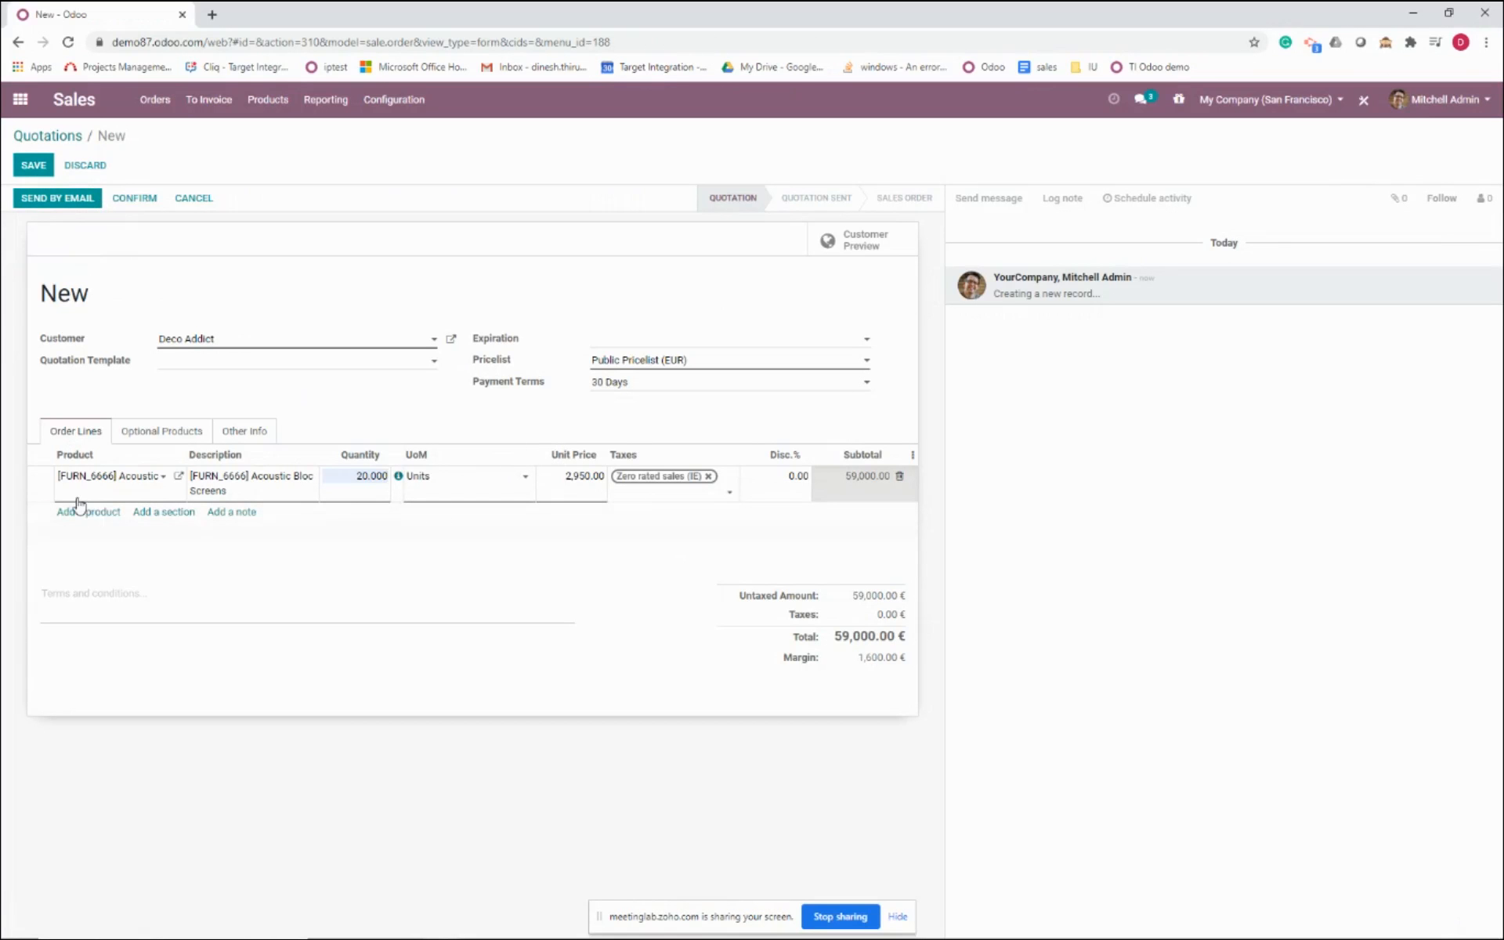
click(138, 202)
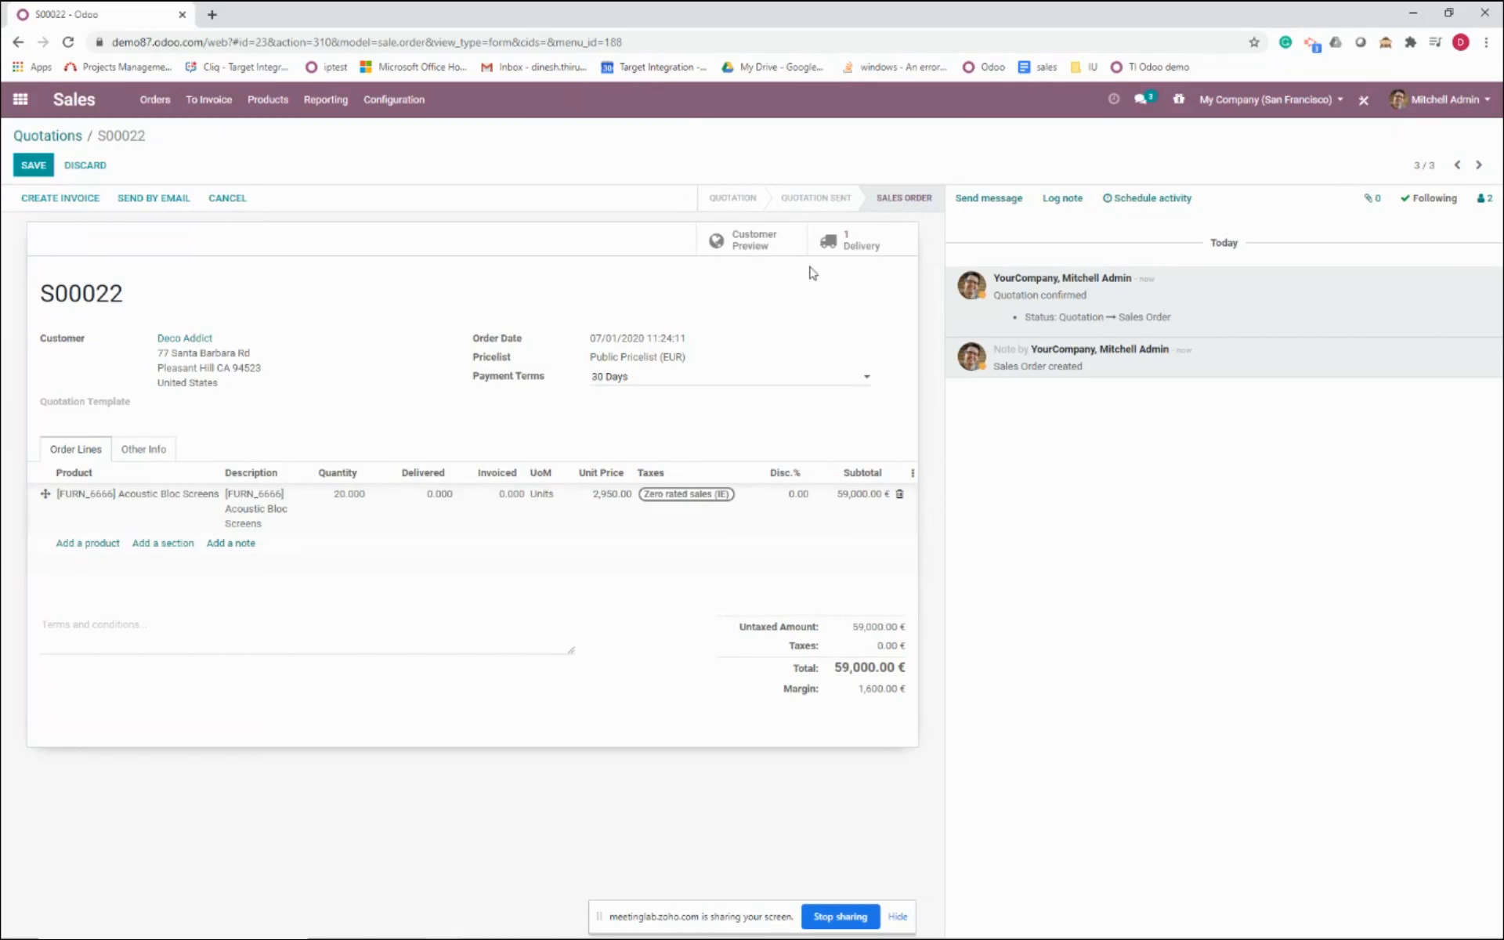
Open the Wood Corner request for quotation generated by the Deco Addict sales order in the Purchase app and check its source document
click(21, 108)
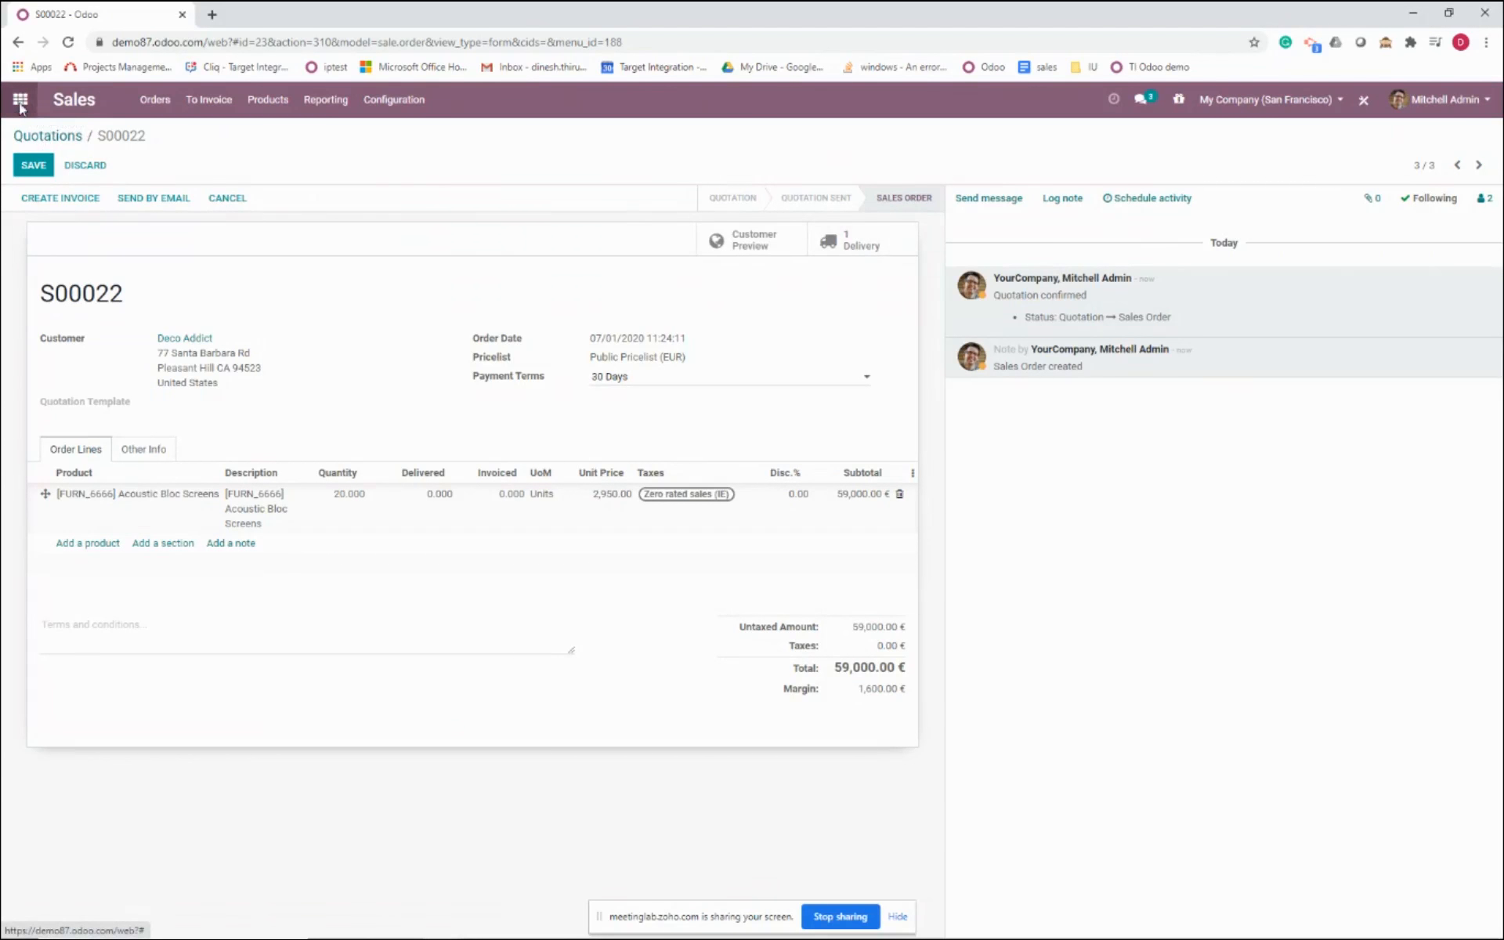
click(813, 262)
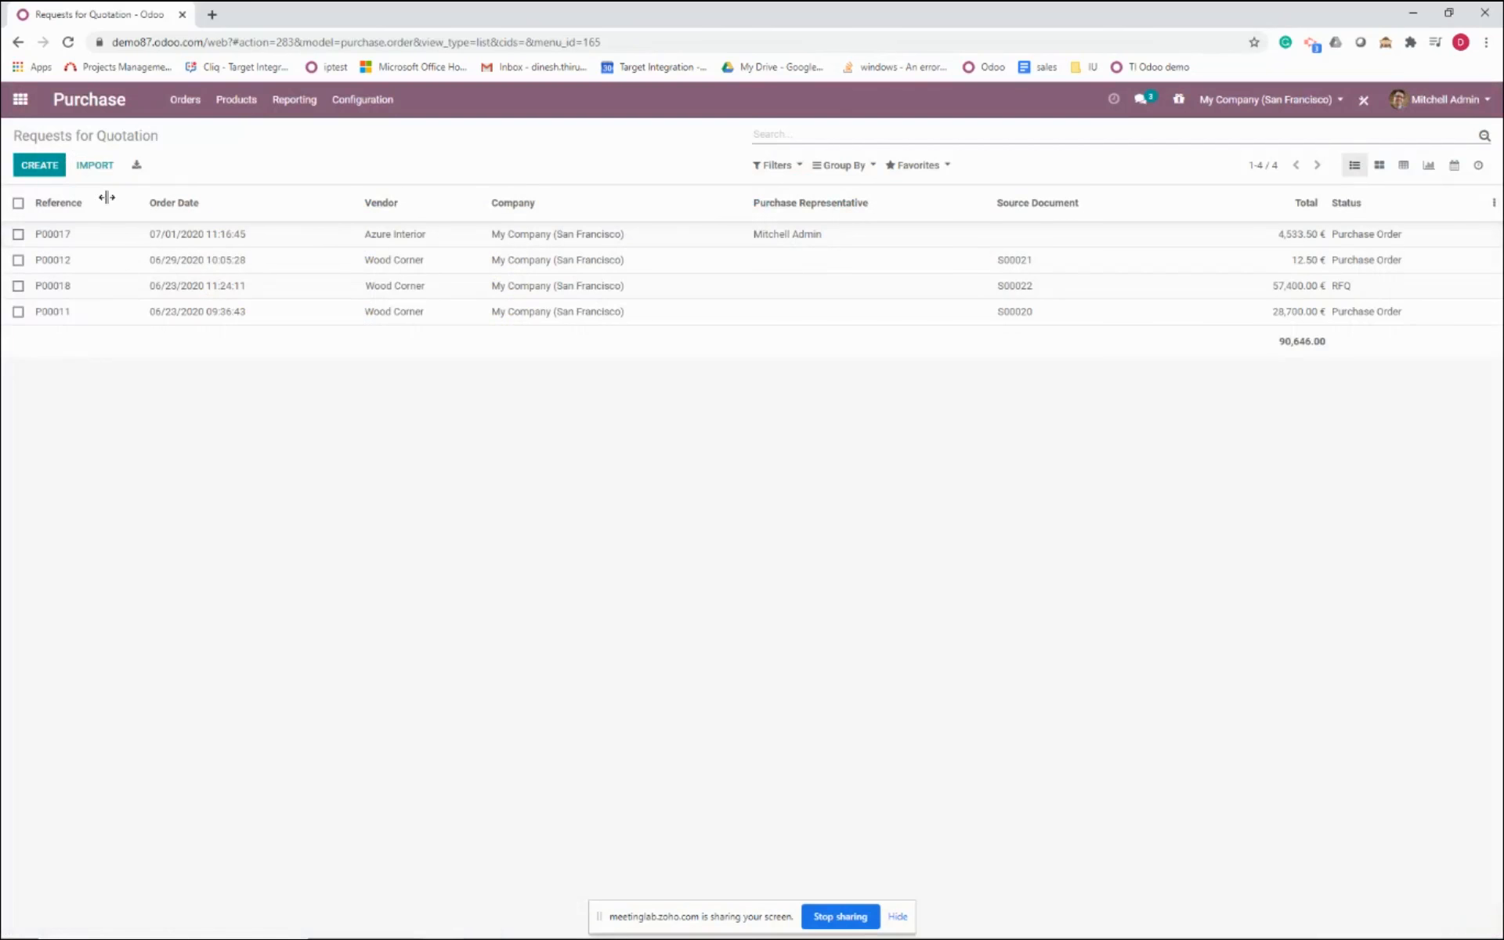
click(471, 235)
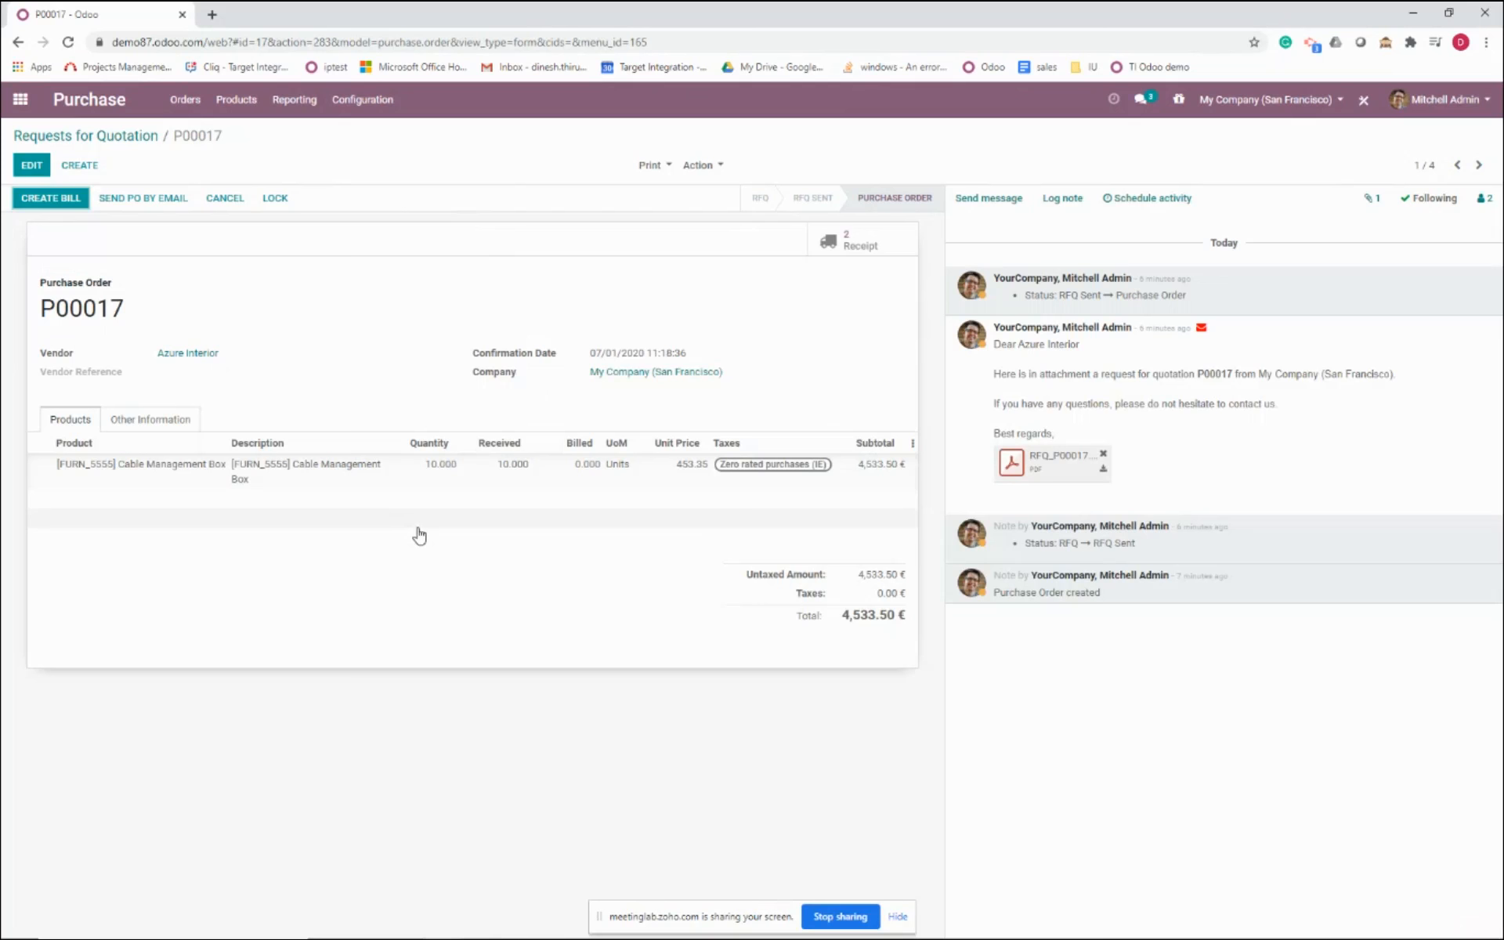
click(78, 135)
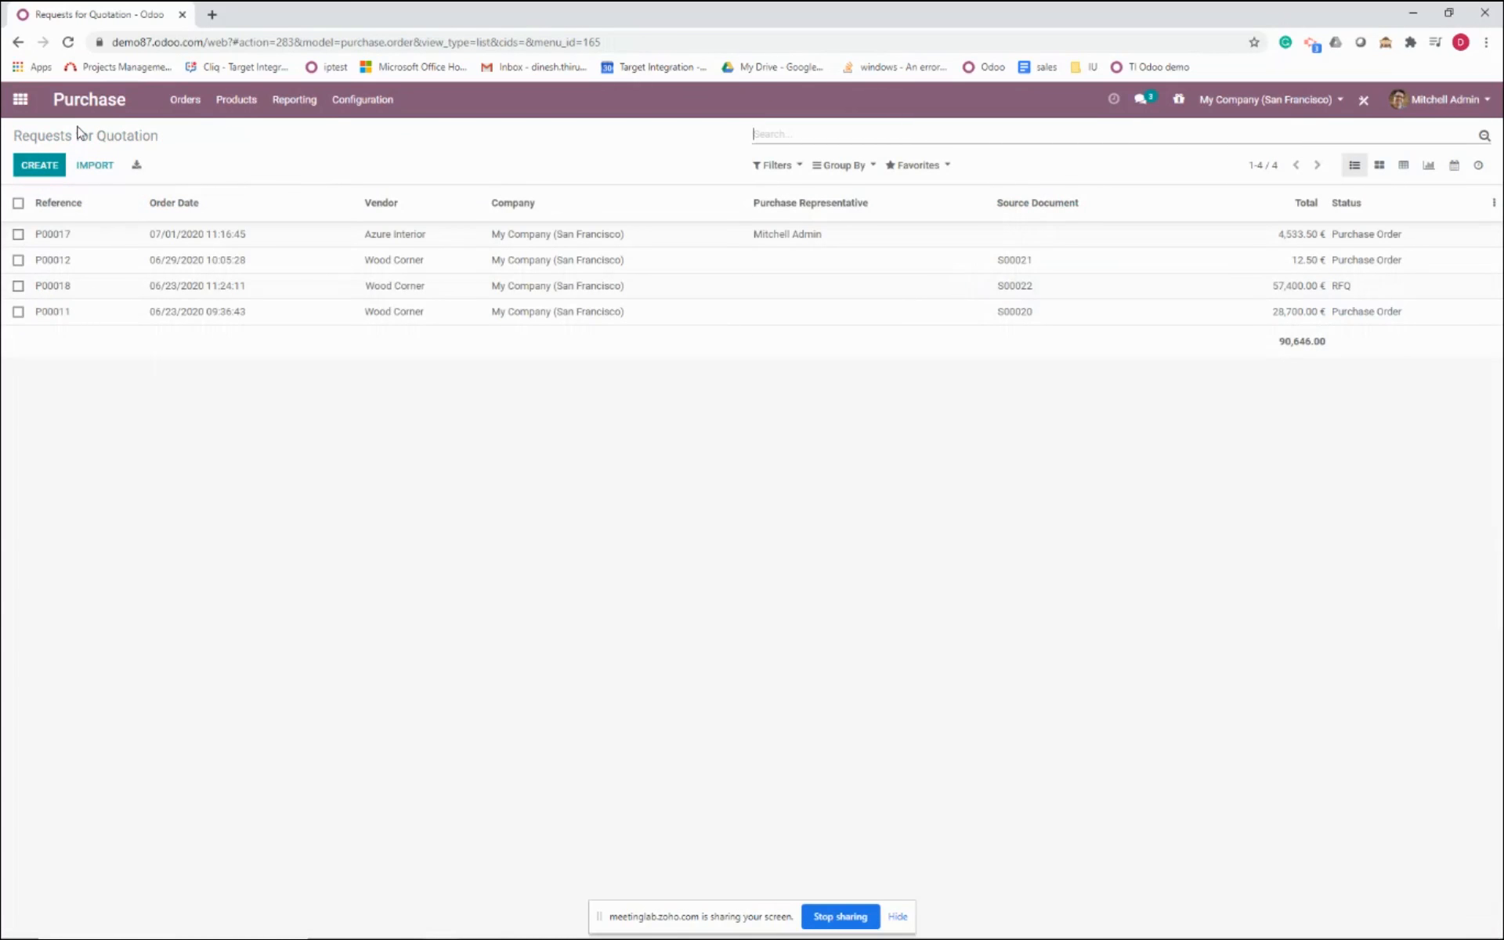
click(278, 285)
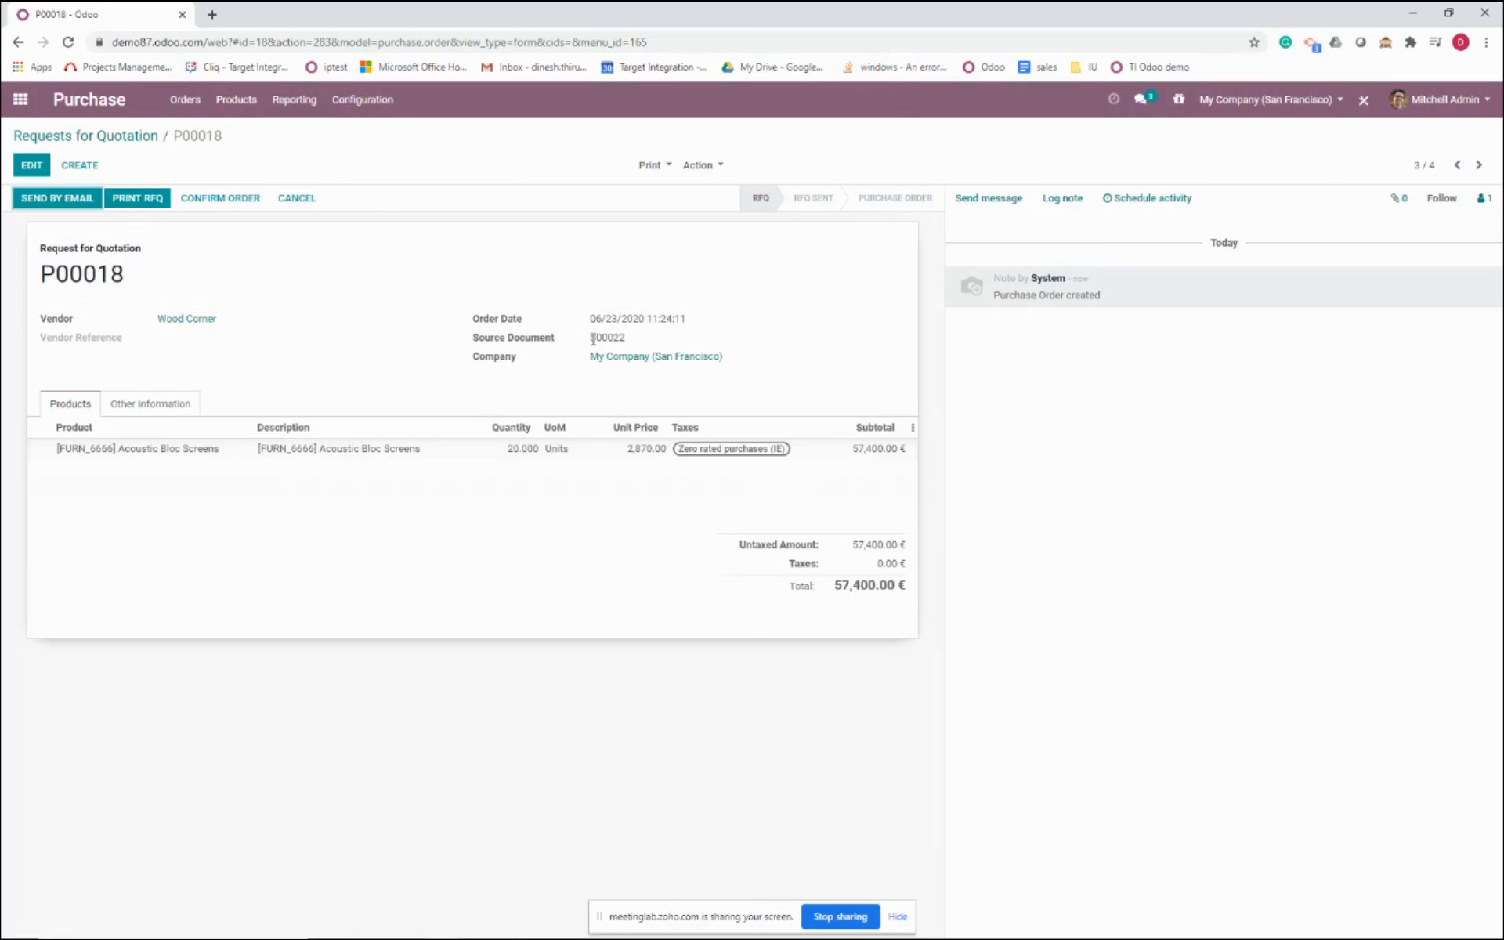
drag(593, 338, 623, 338)
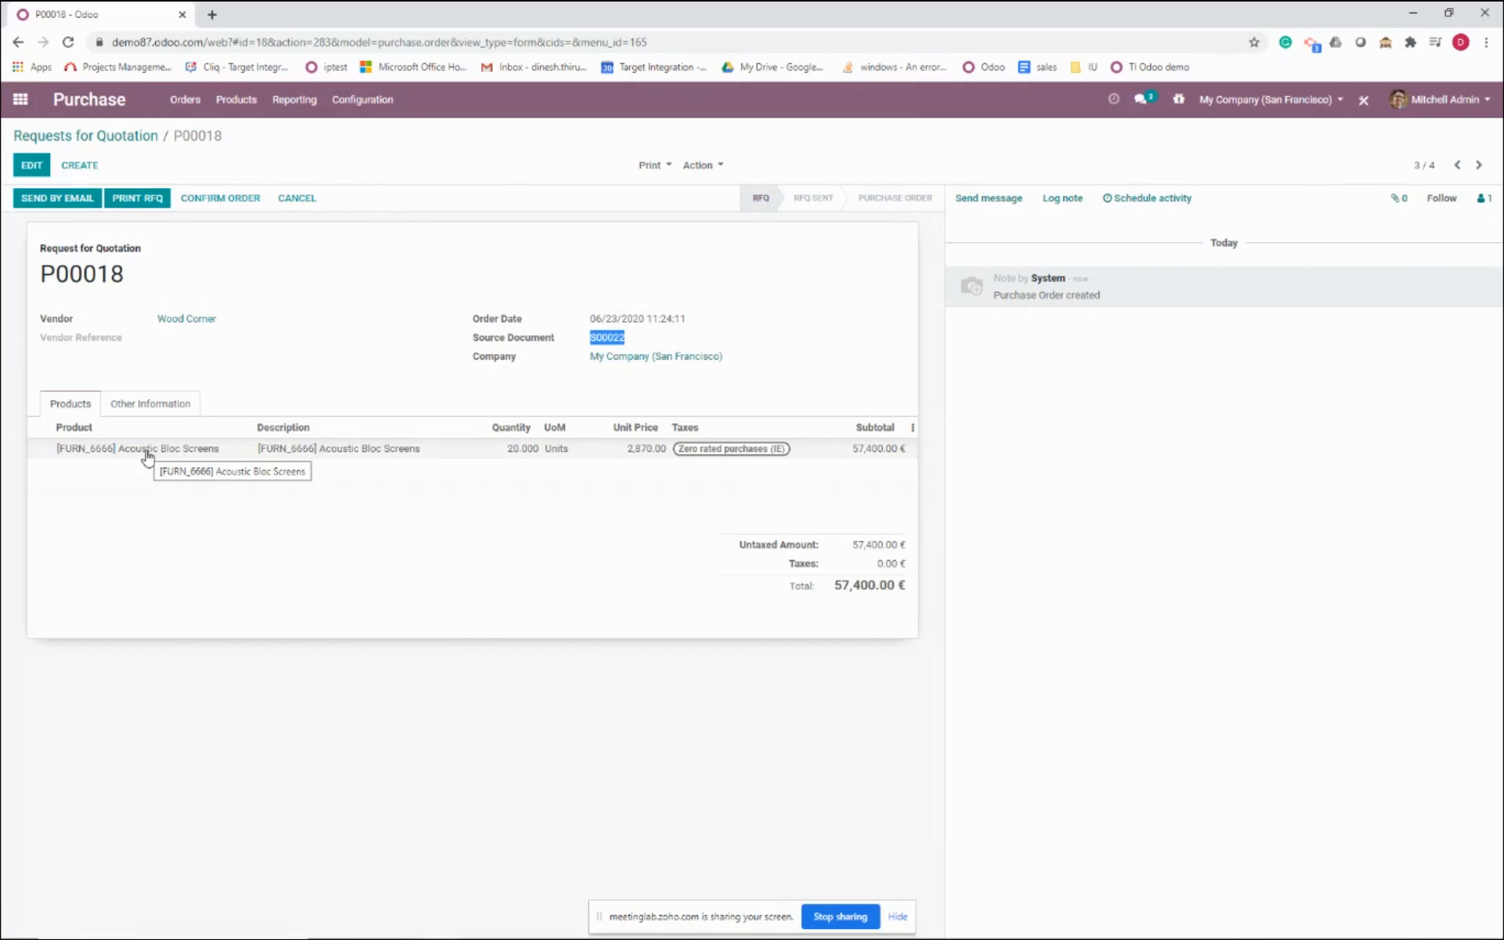
Confirm the Wood Corner purchase order and validate its receipt for all 20 Acoustic Bloc Screens
click(214, 208)
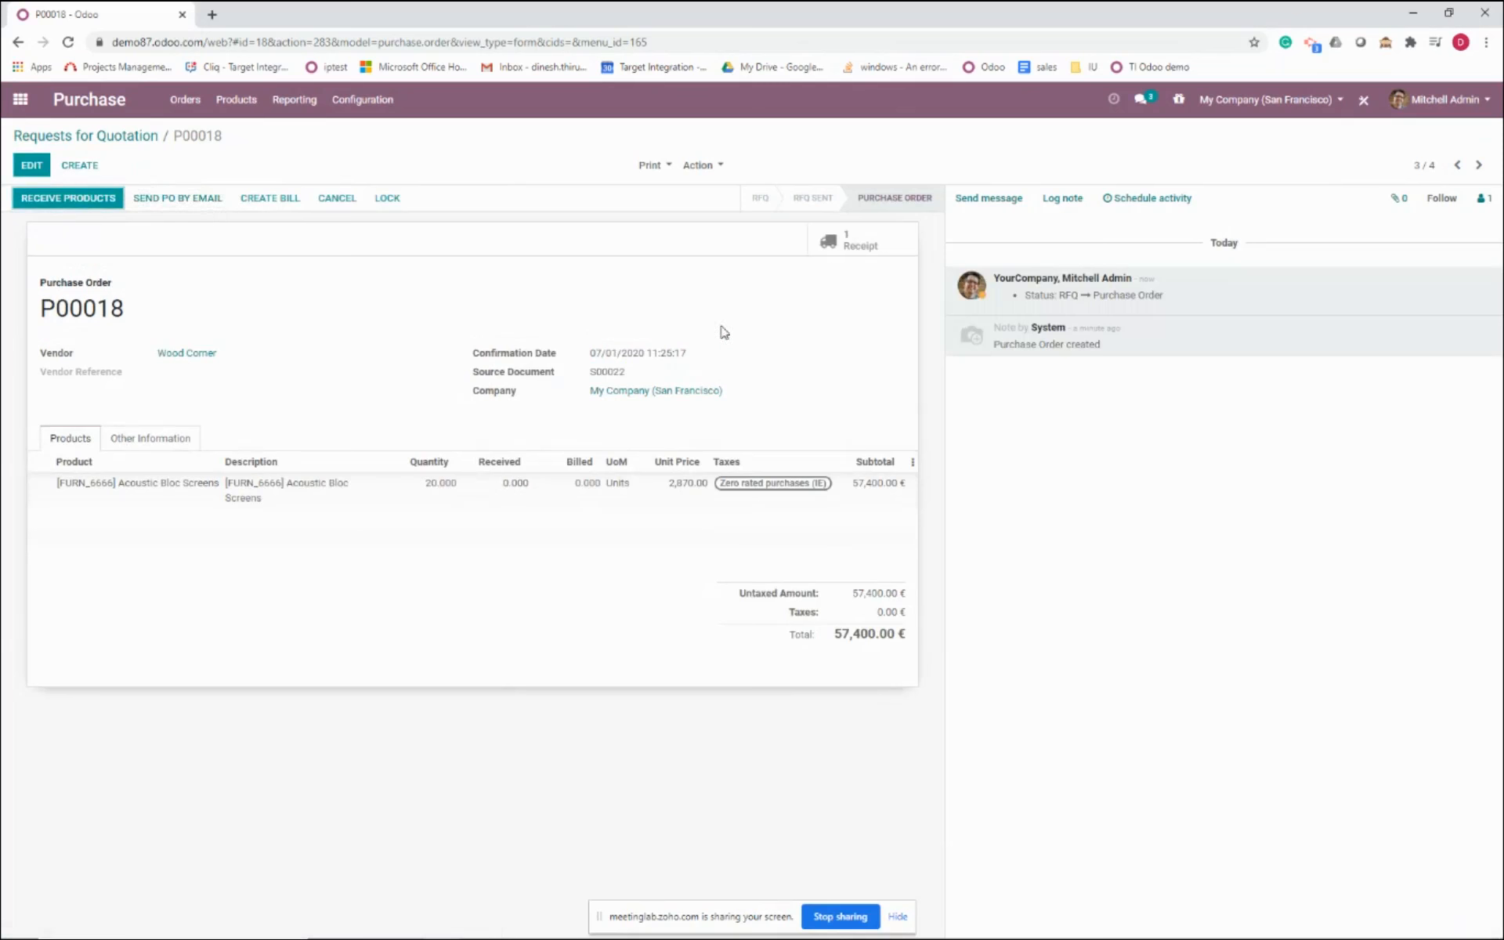
click(861, 241)
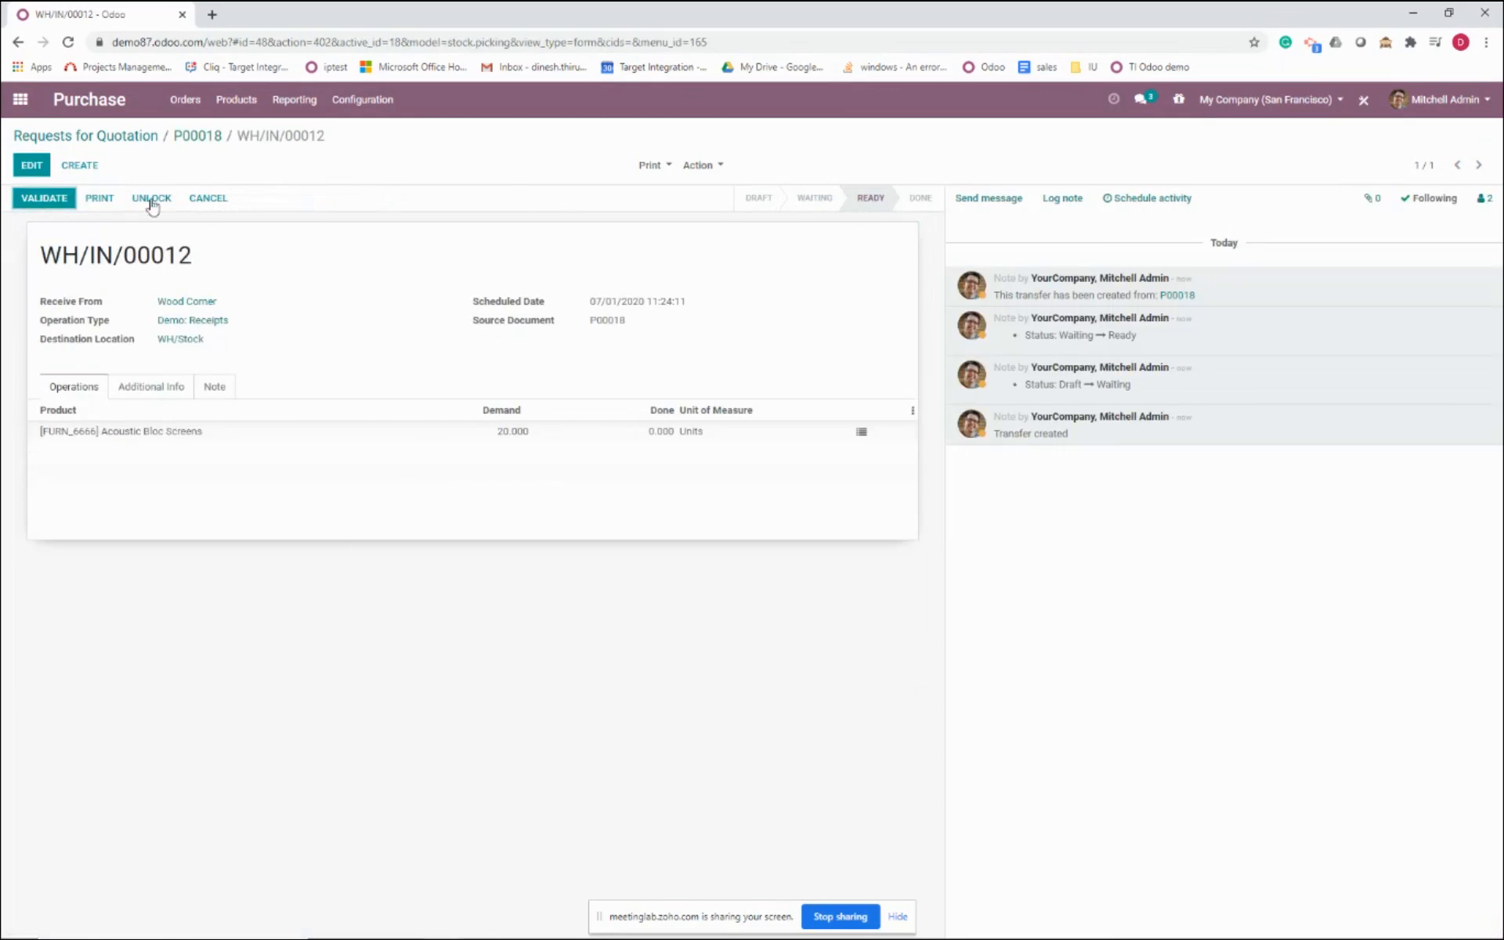
click(39, 198)
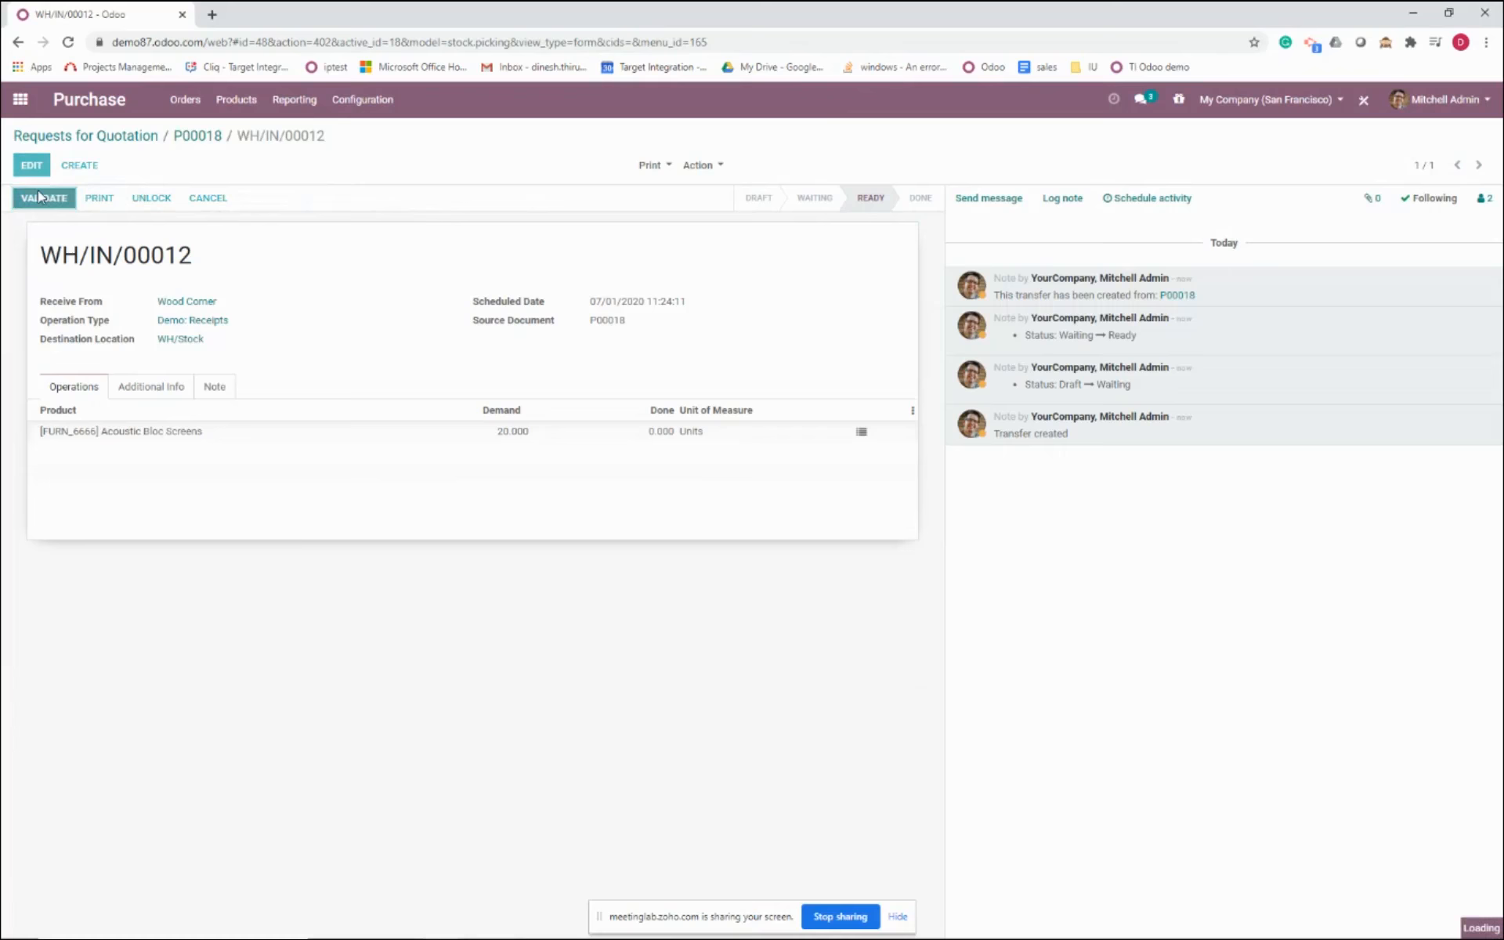
click(400, 240)
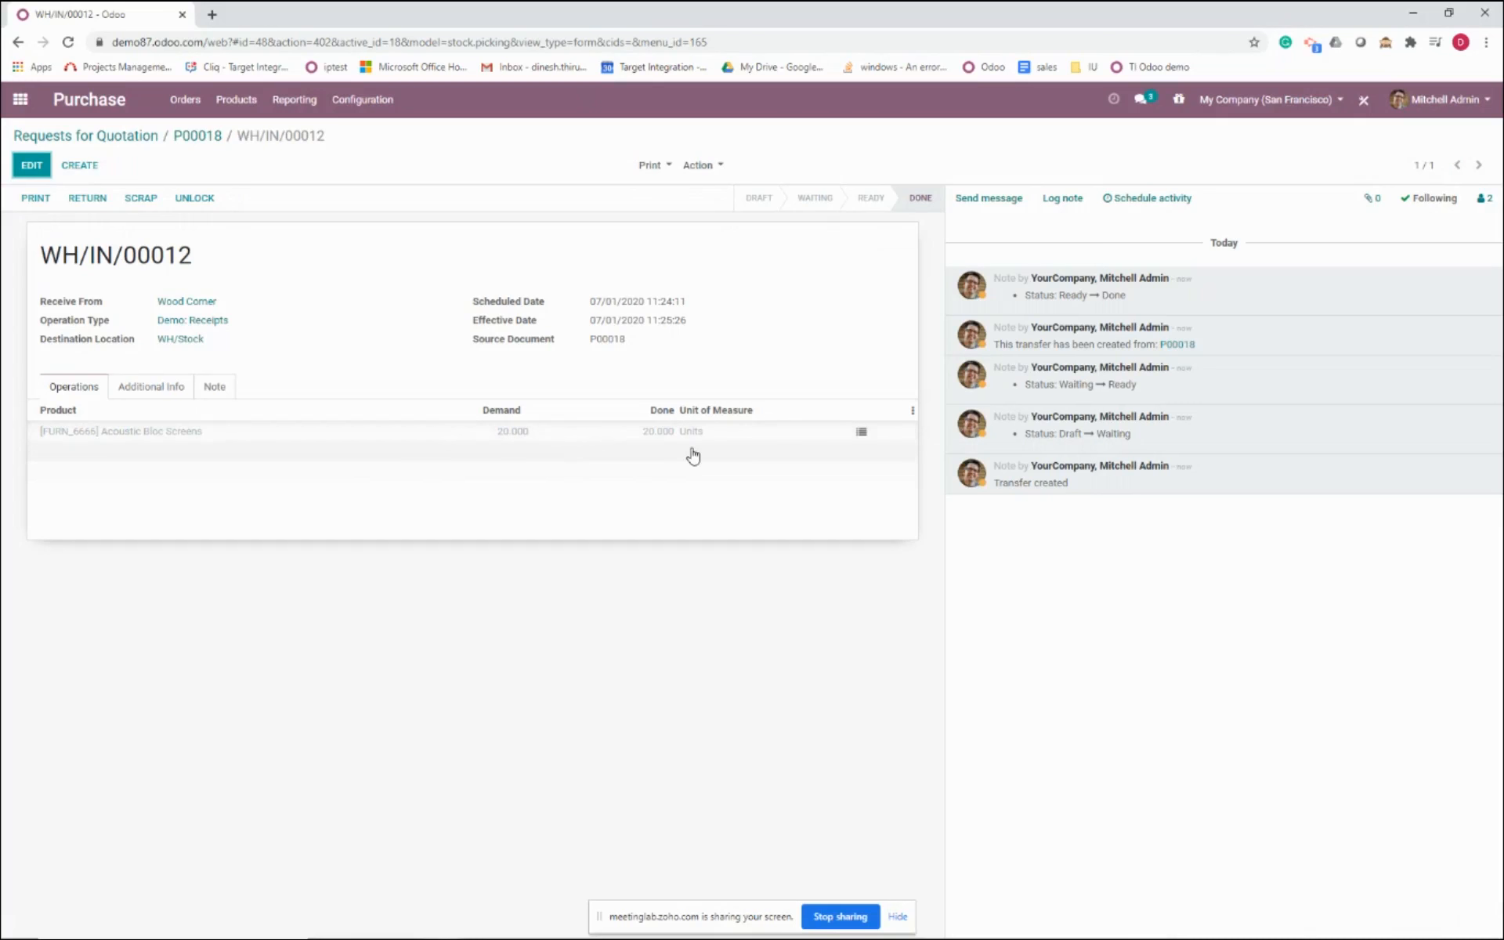
Return to the Deco Addict sales order in the Sales app and open its delivery order
click(26, 114)
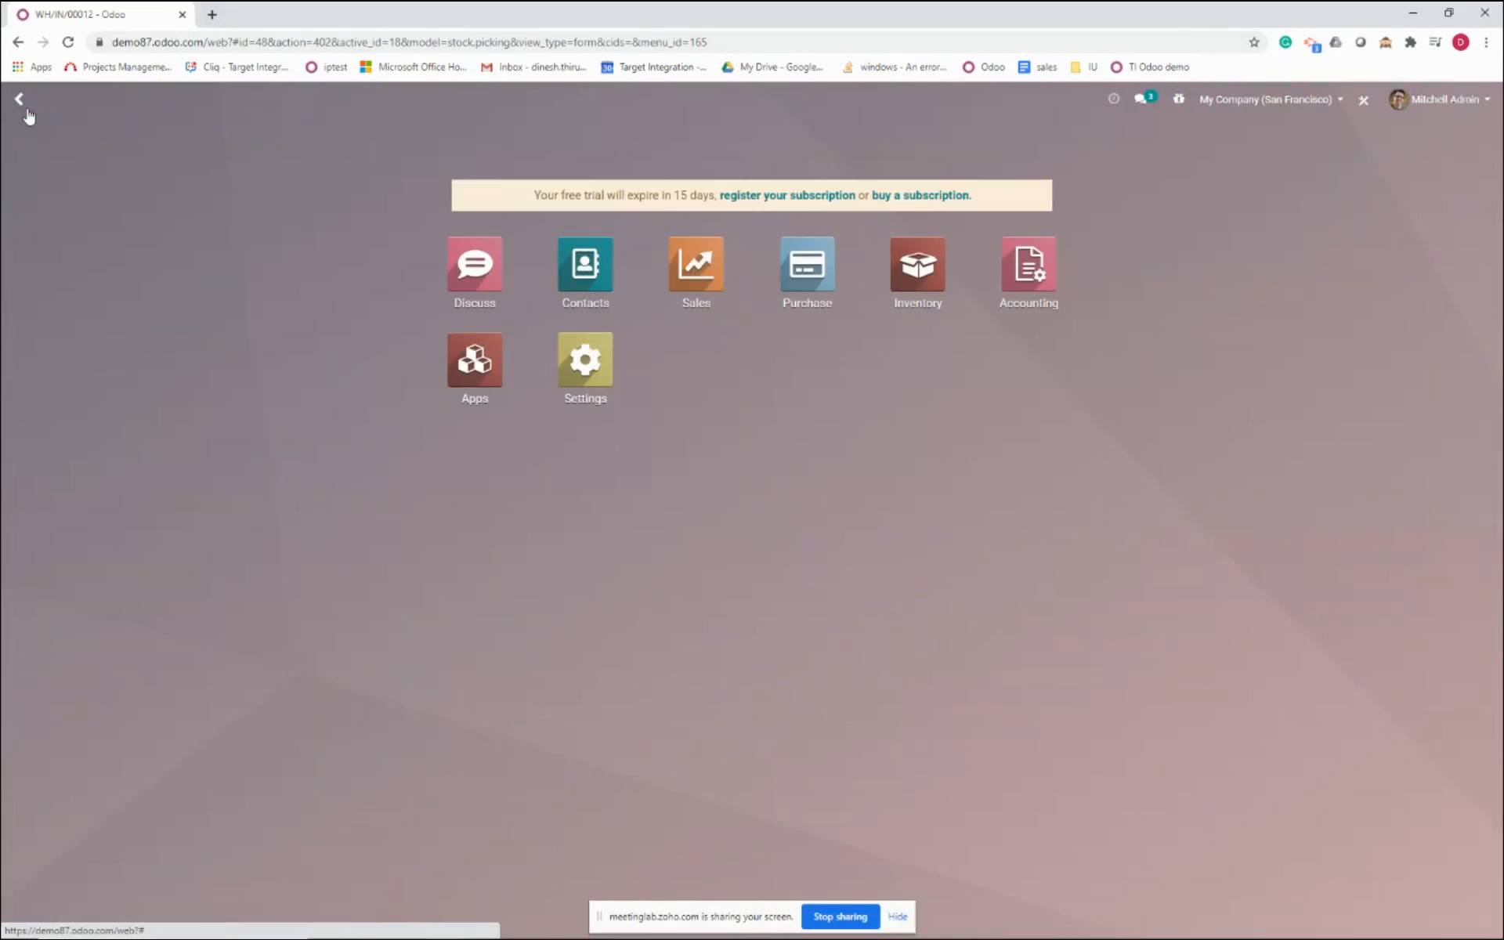
click(692, 271)
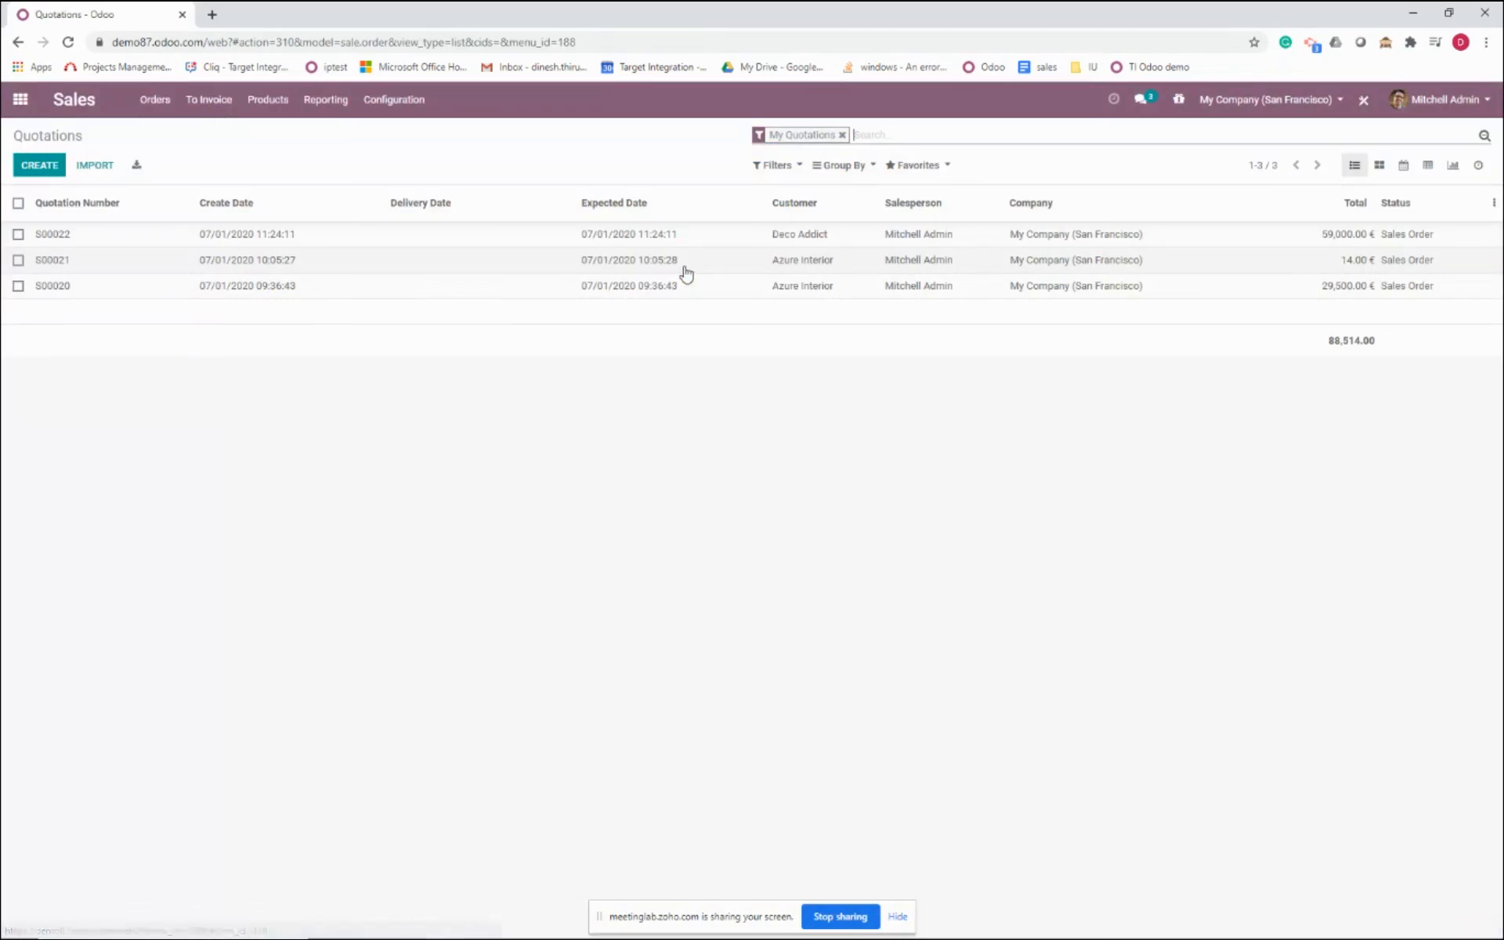
click(453, 238)
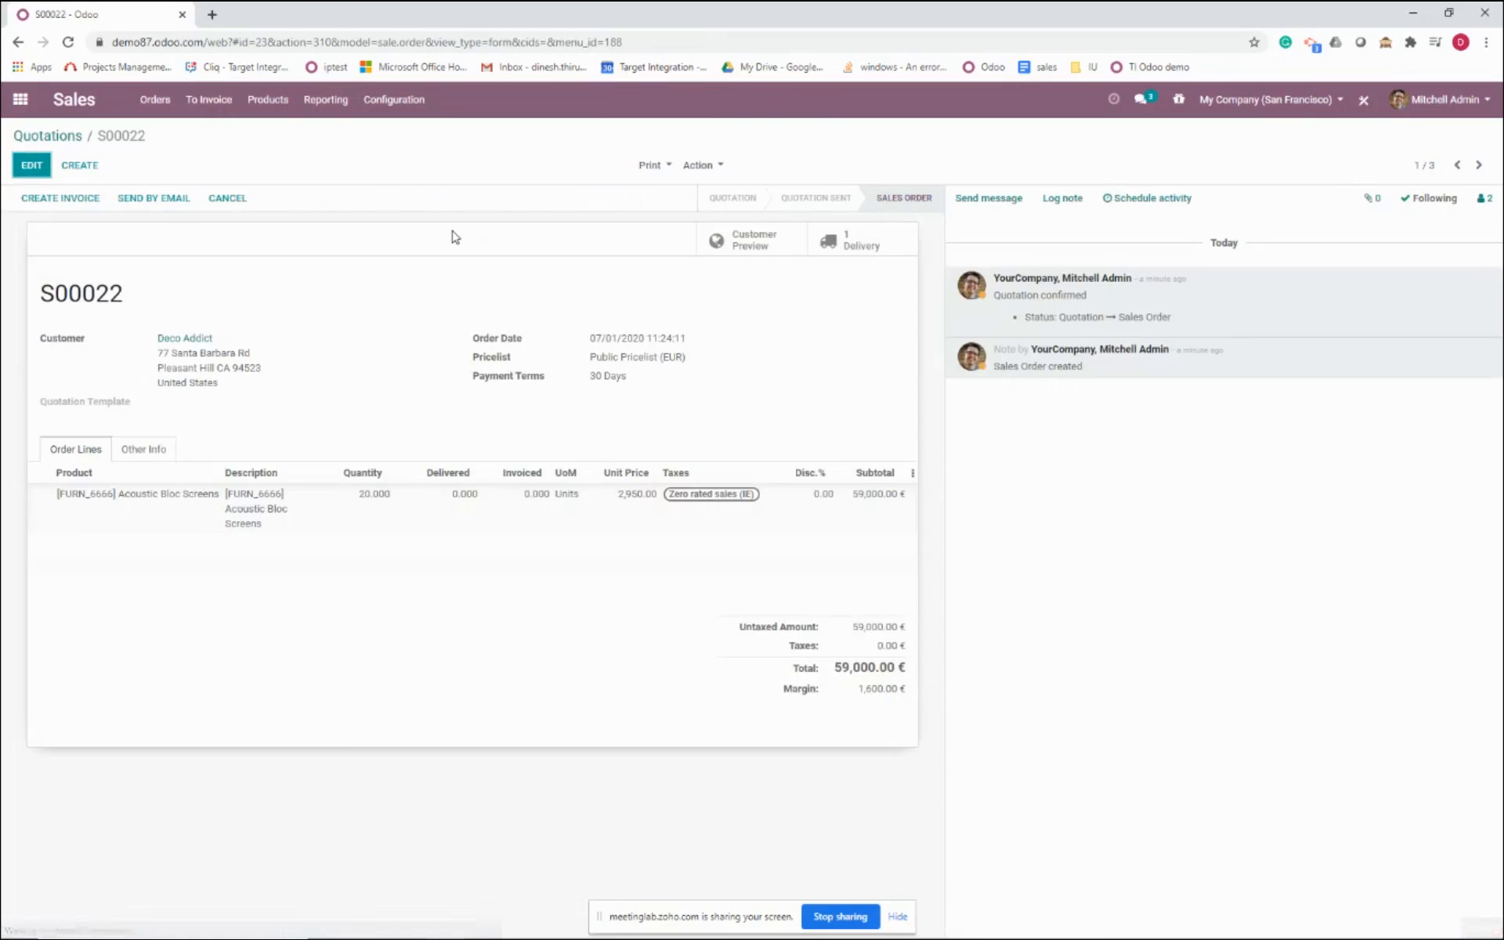
click(847, 247)
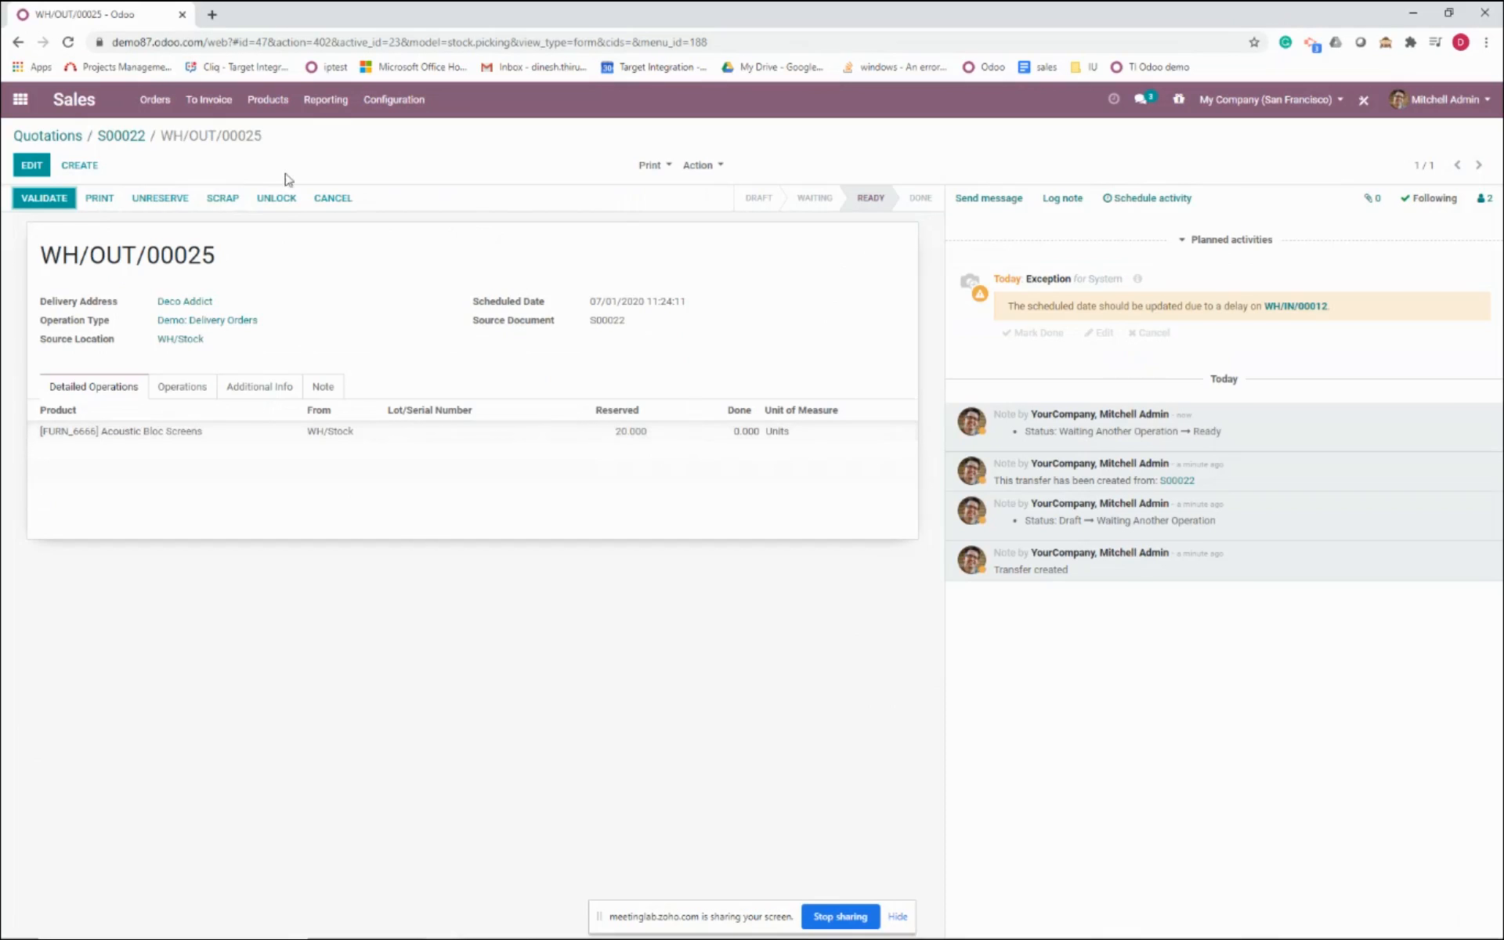
Validate the Deco Addict delivery order for all reserved Acoustic Bloc Screens and return to the sales order
click(40, 201)
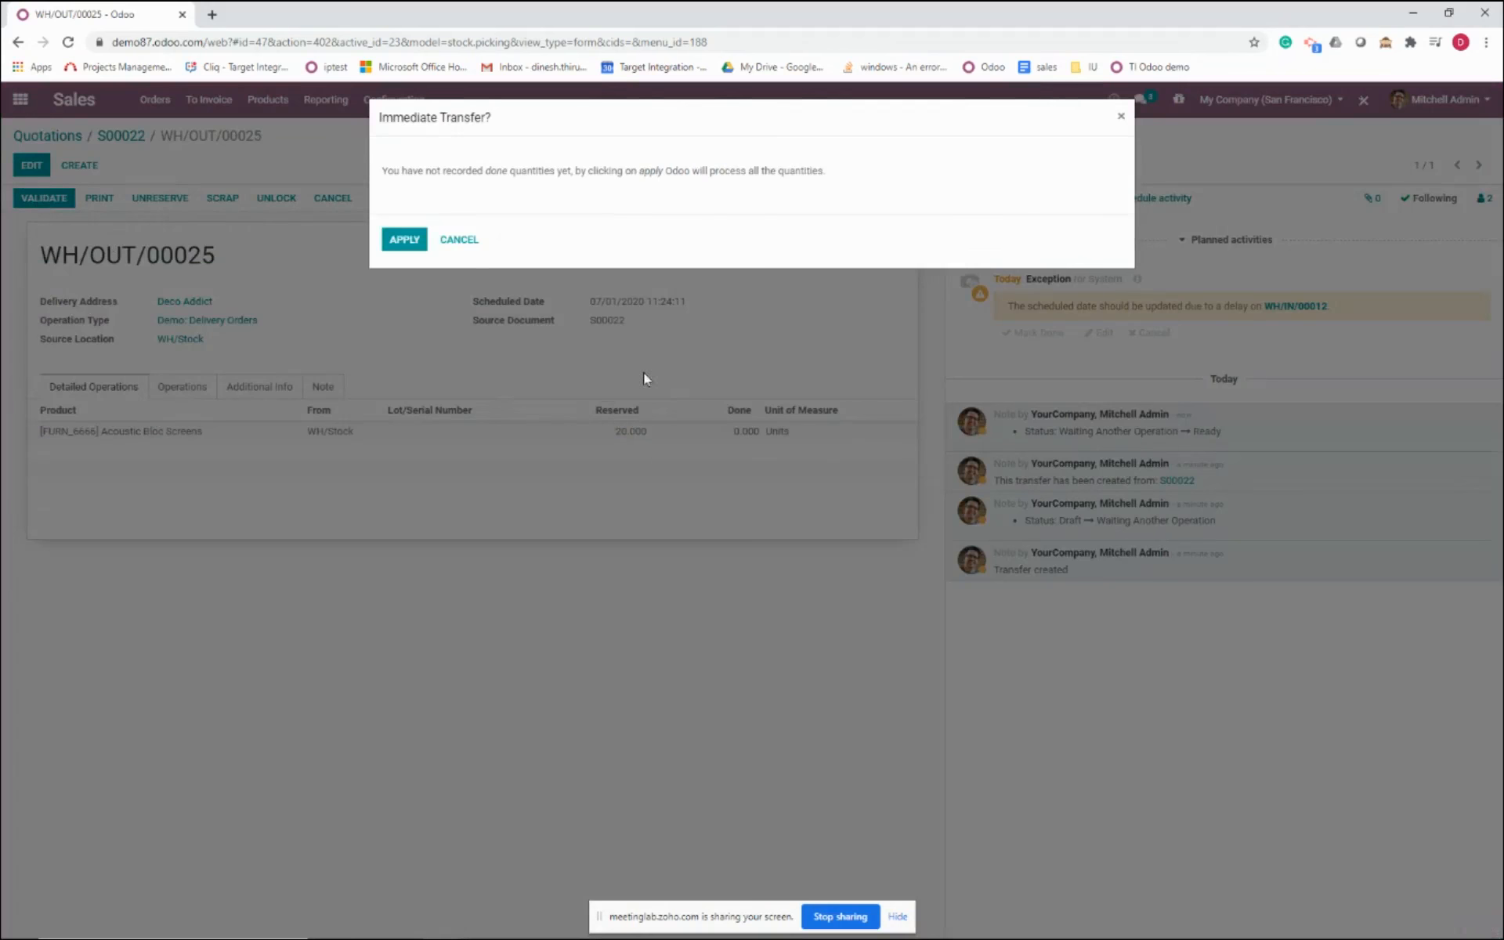
click(404, 244)
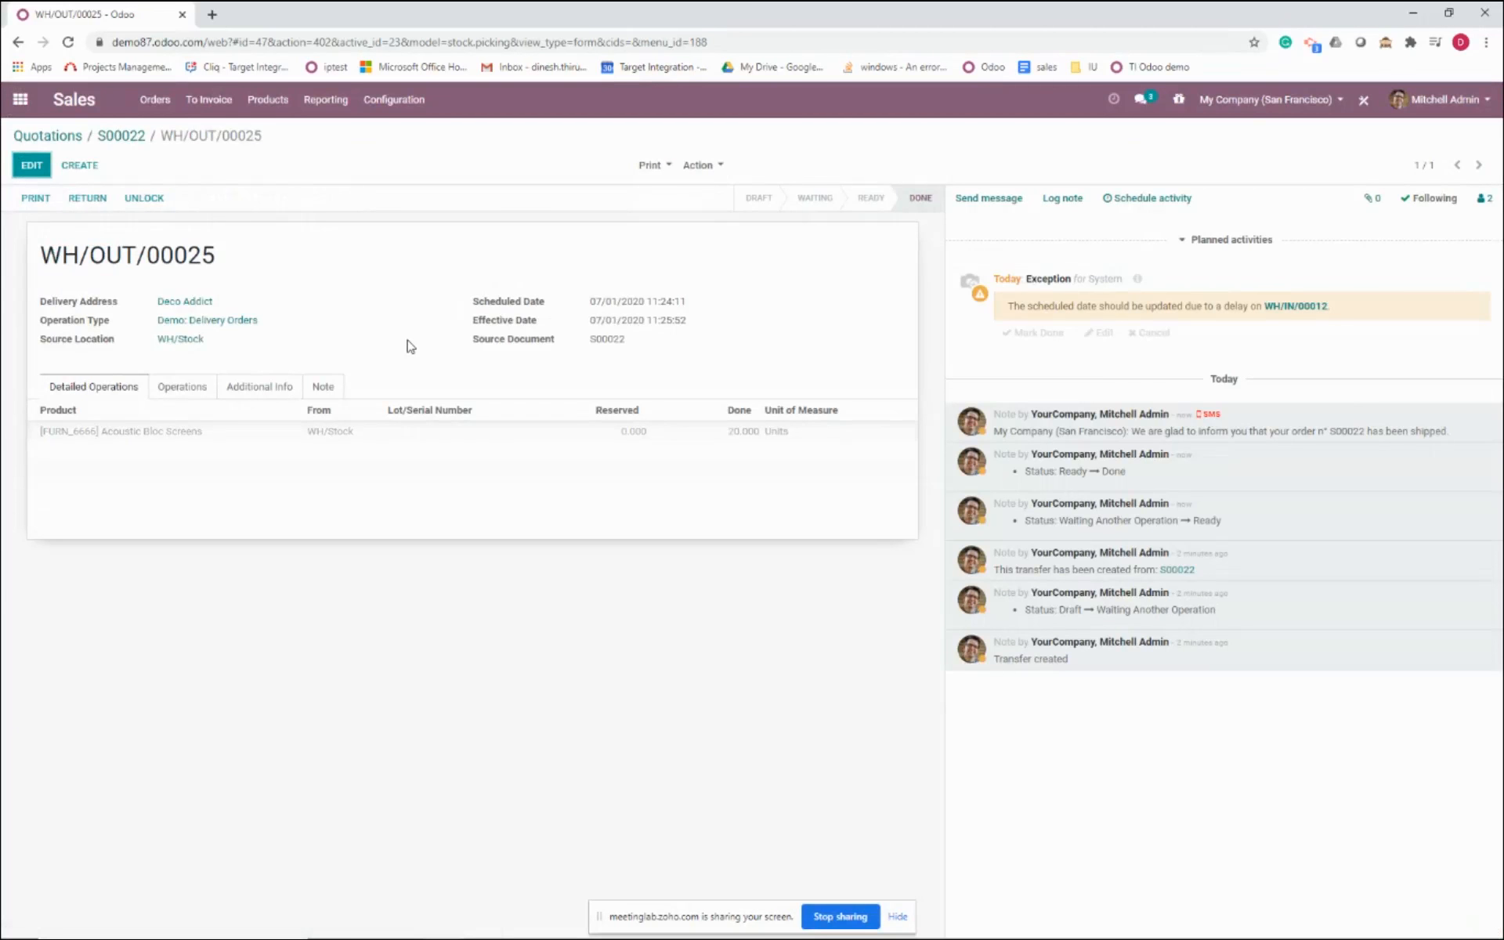
click(122, 136)
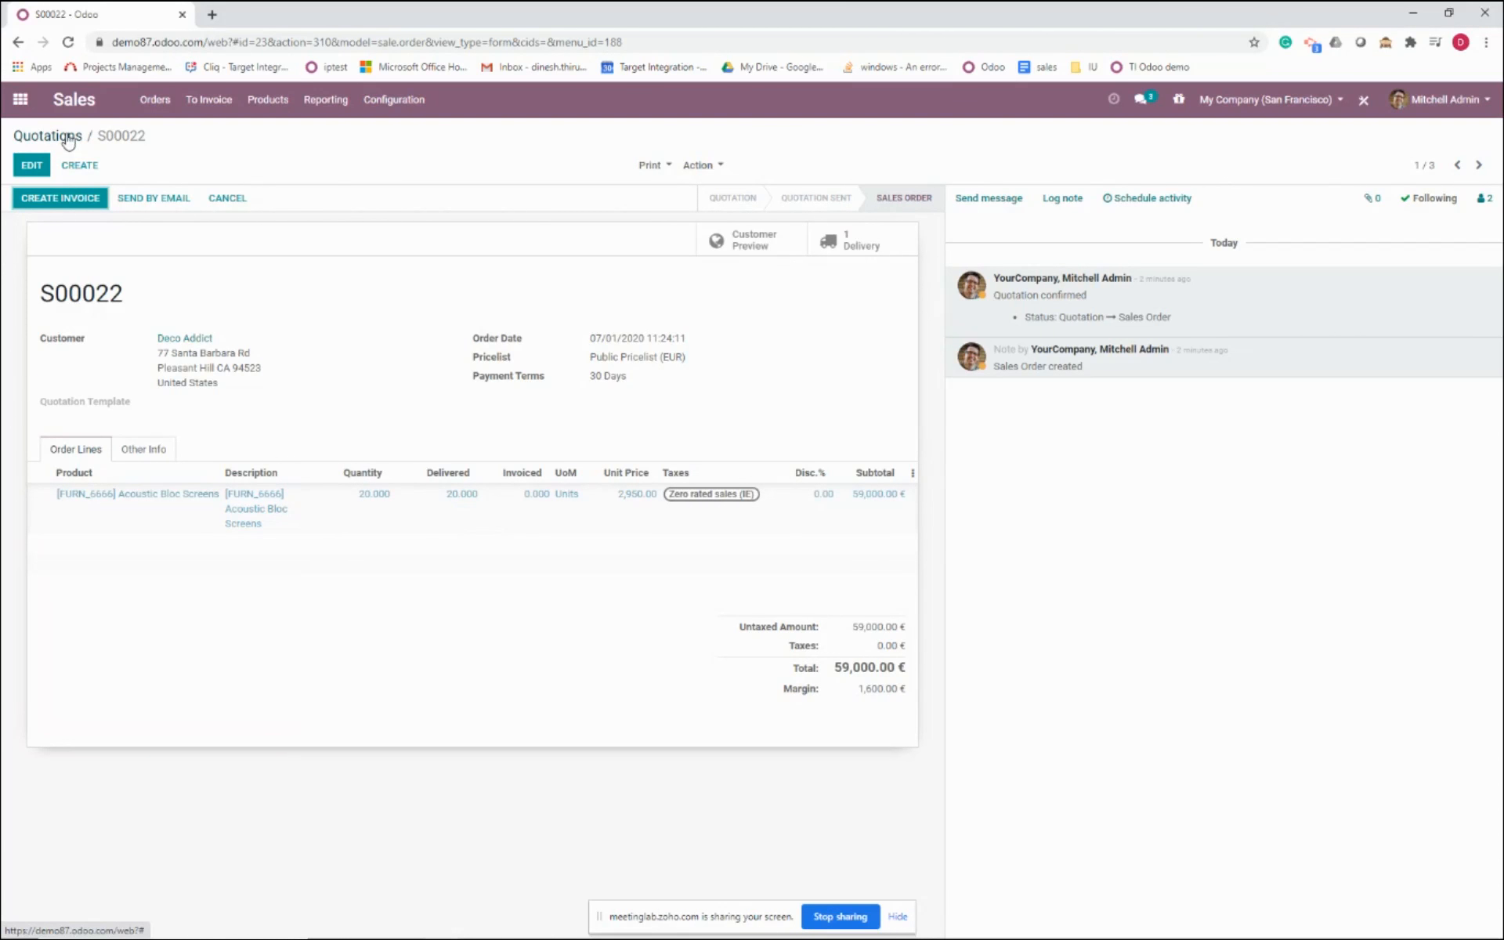
Open the Cabinet with Doors product from the product list in the Purchase app
click(19, 100)
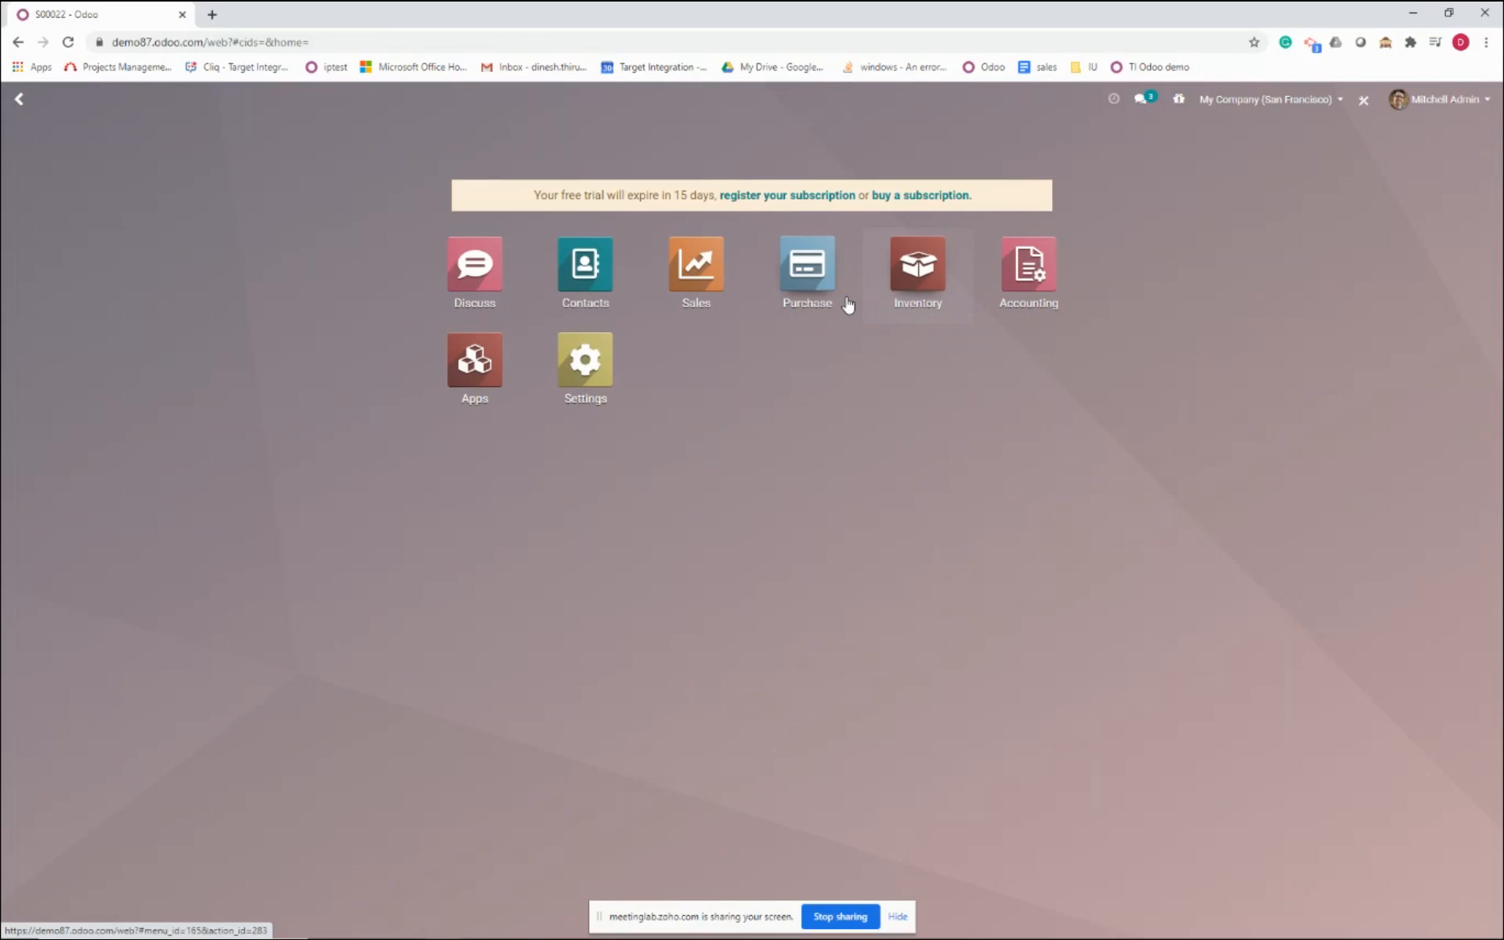
click(818, 282)
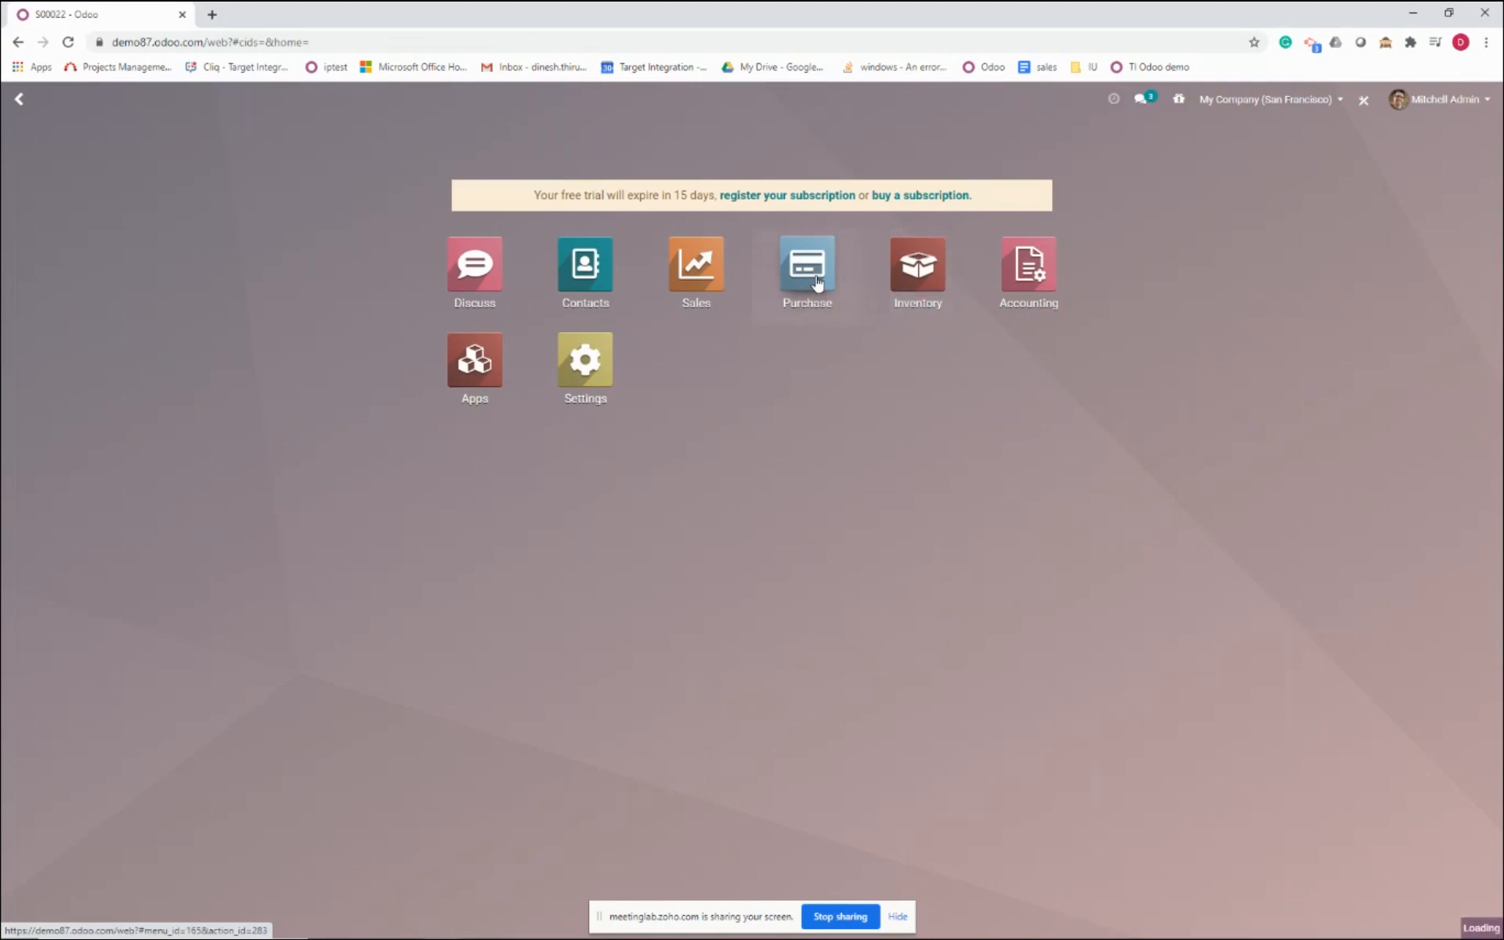
click(236, 99)
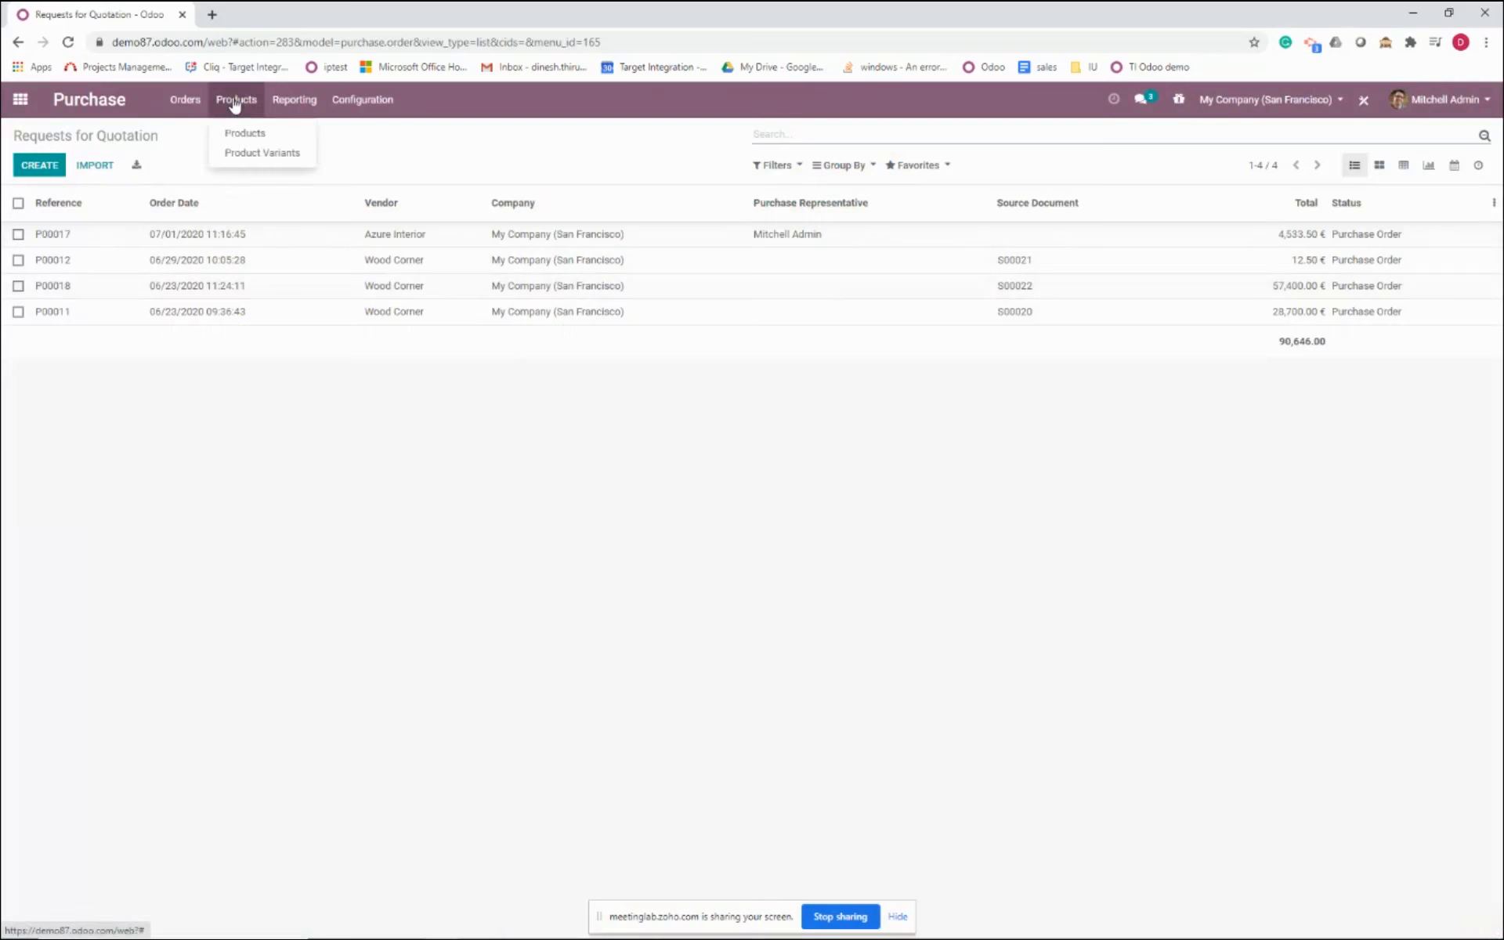
click(257, 139)
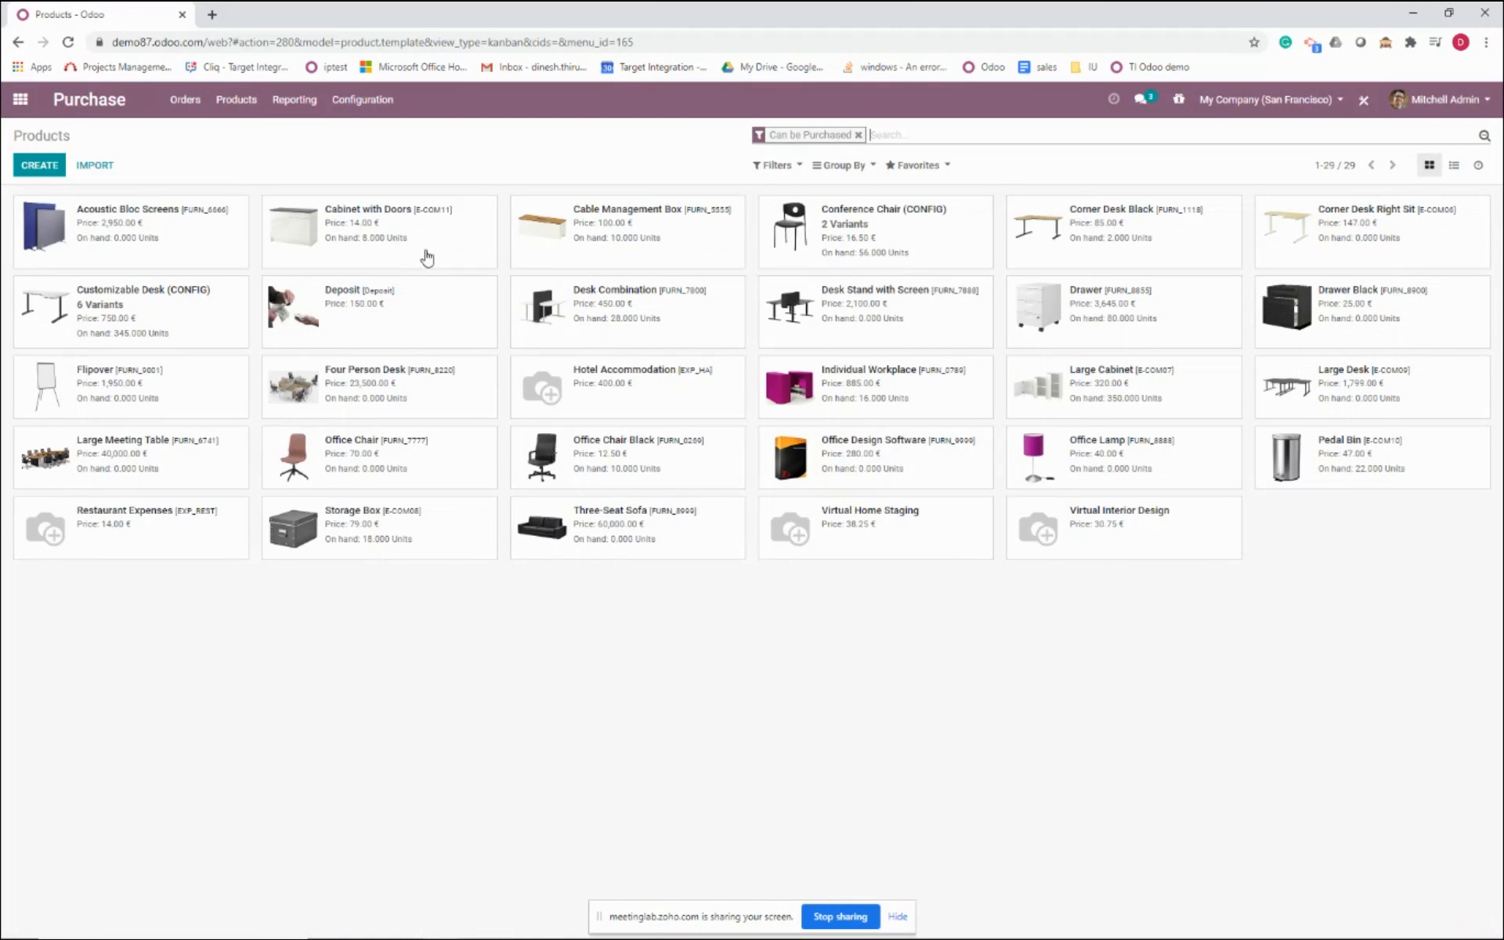
click(427, 257)
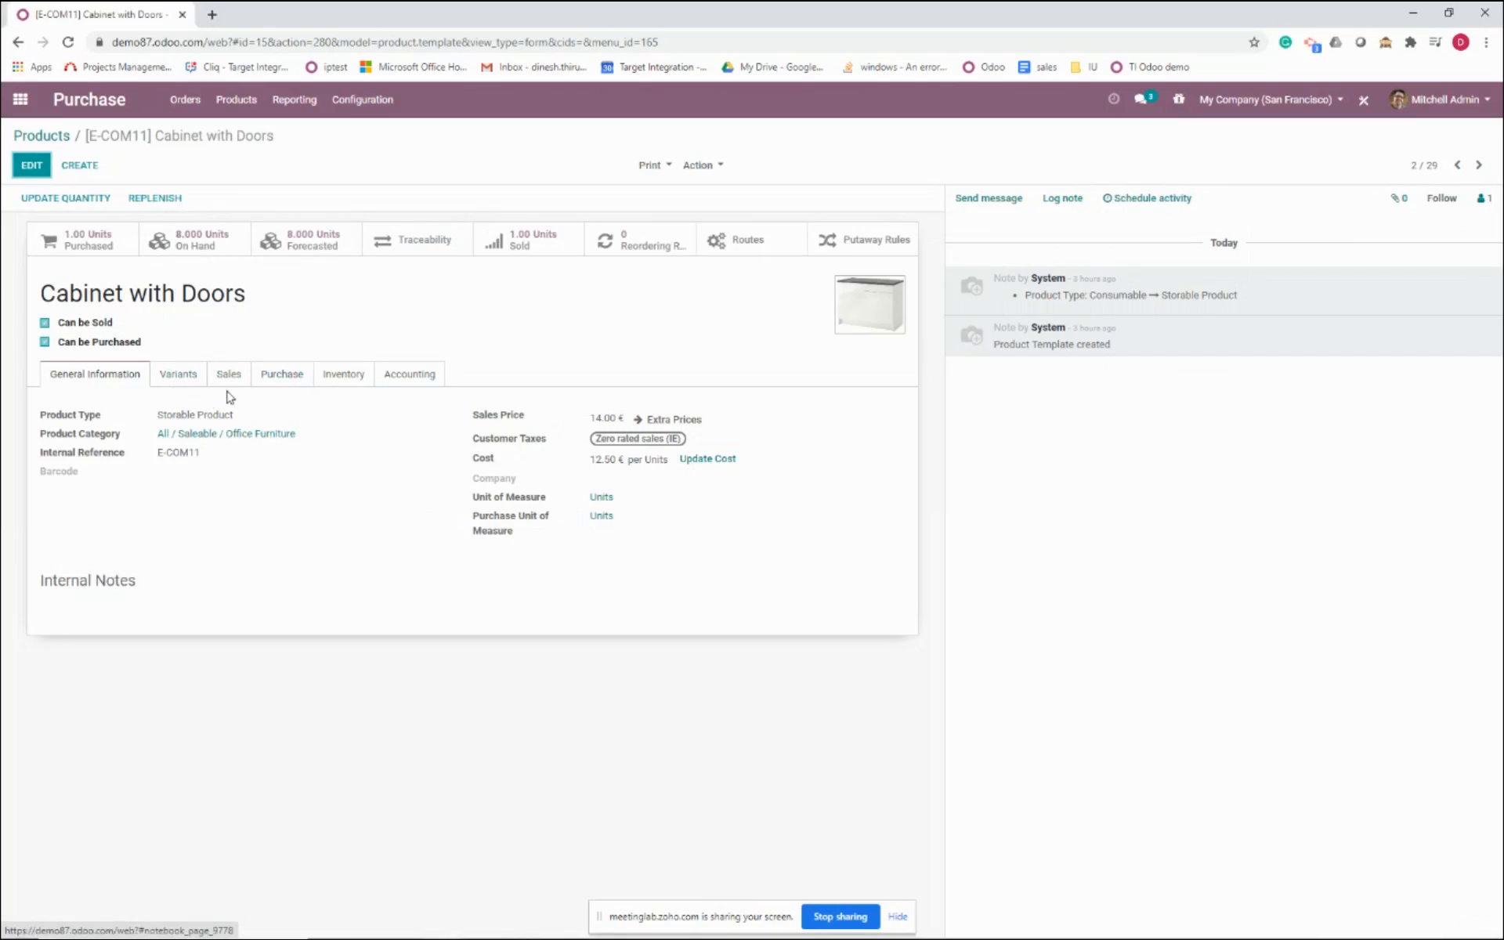
Check the inventory routes and vendor of Cabinet with Doors, and copy its internal reference E-COM11
click(337, 376)
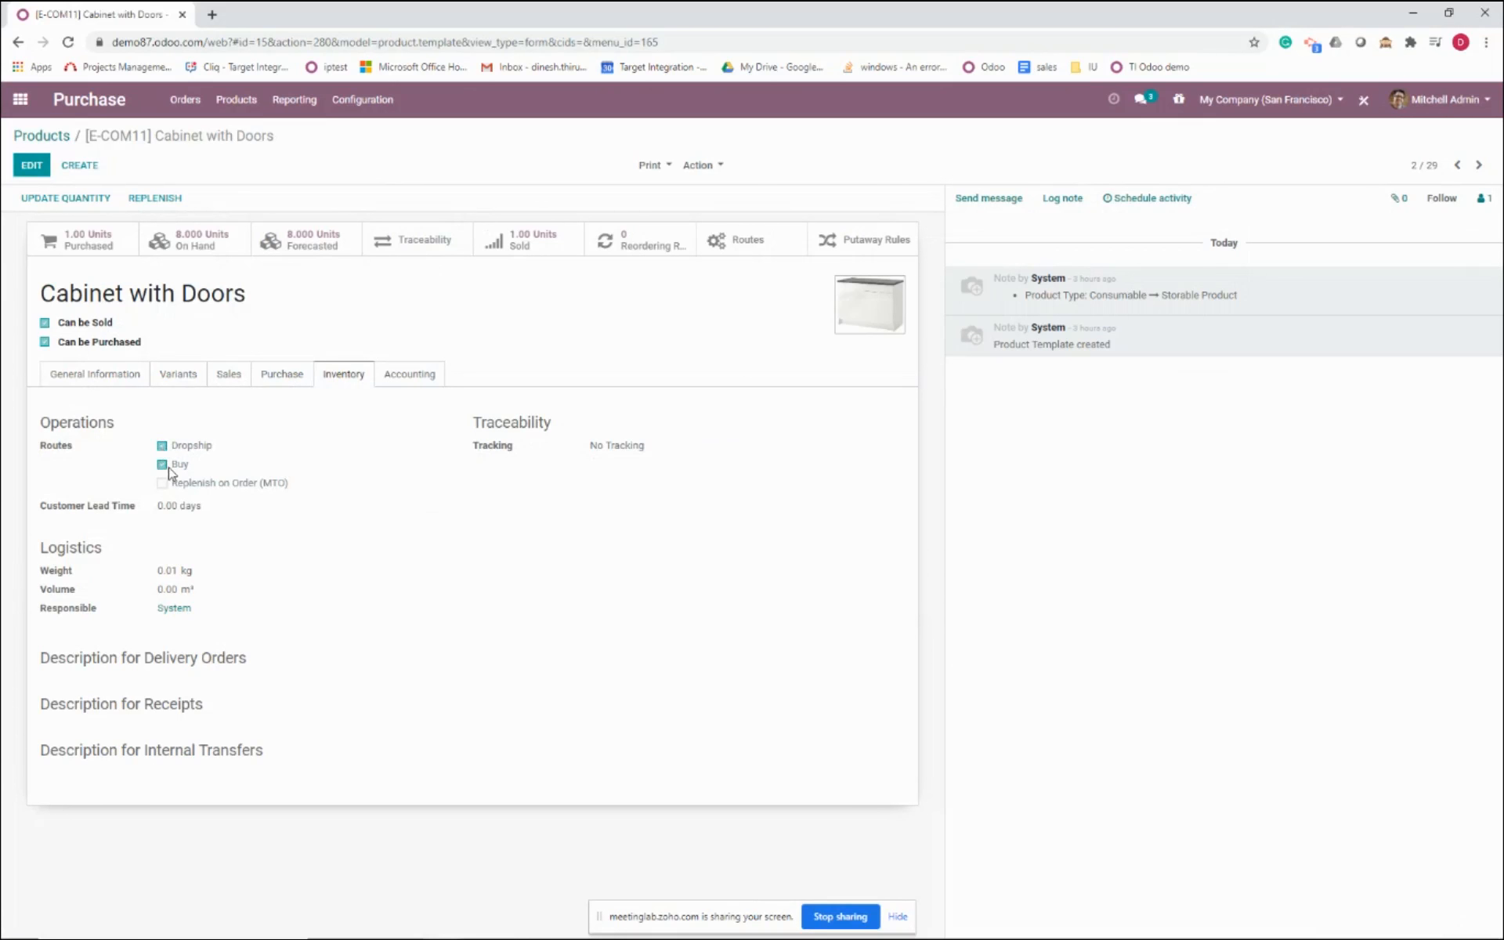
click(278, 375)
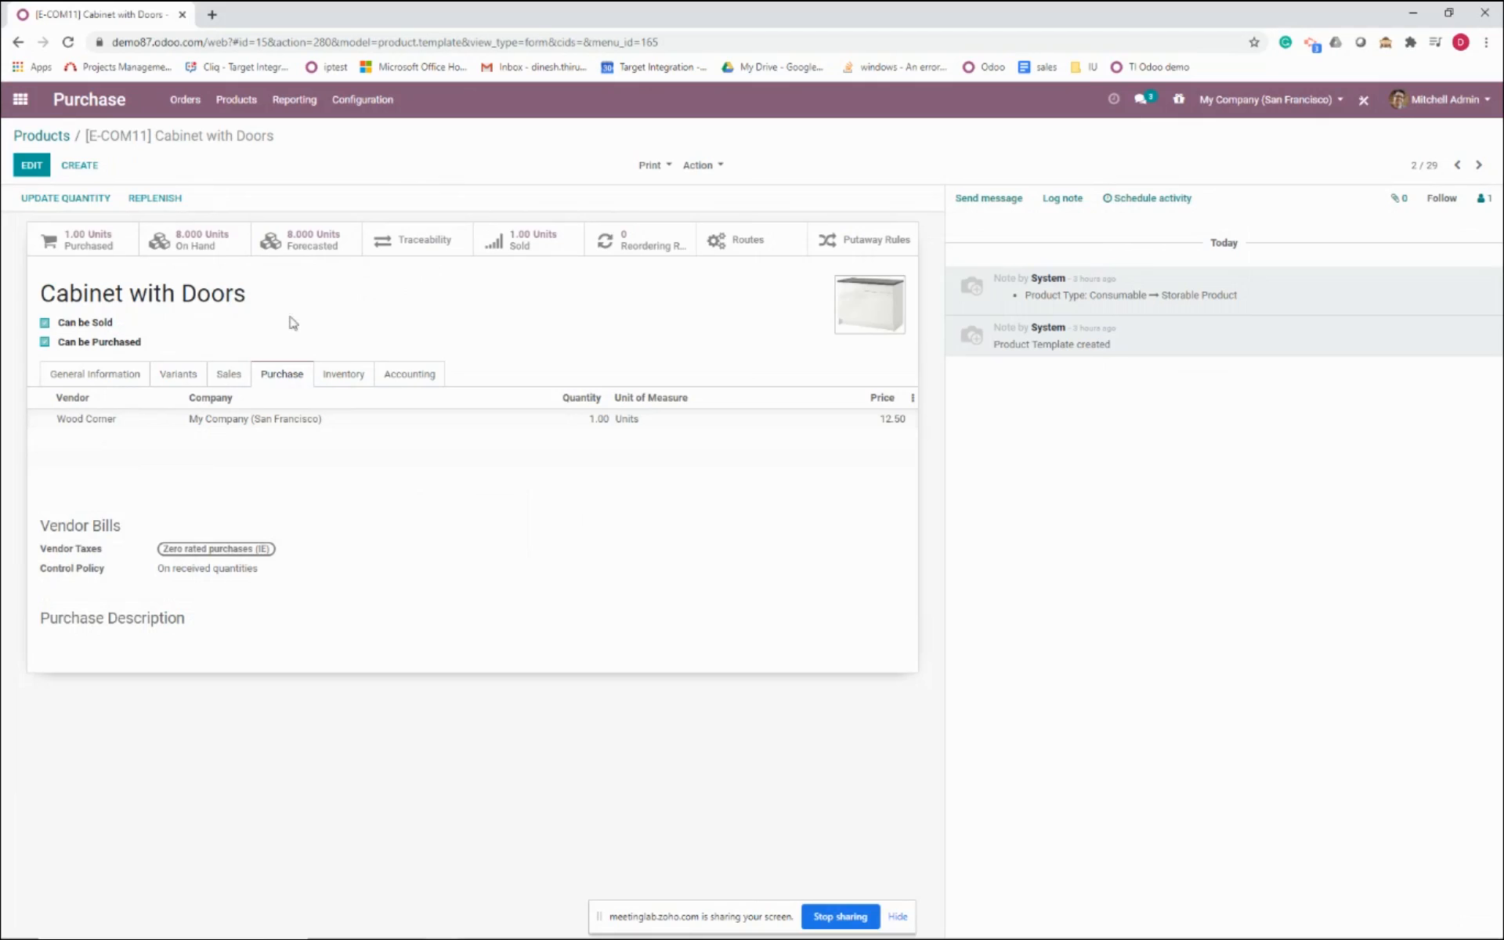
click(80, 378)
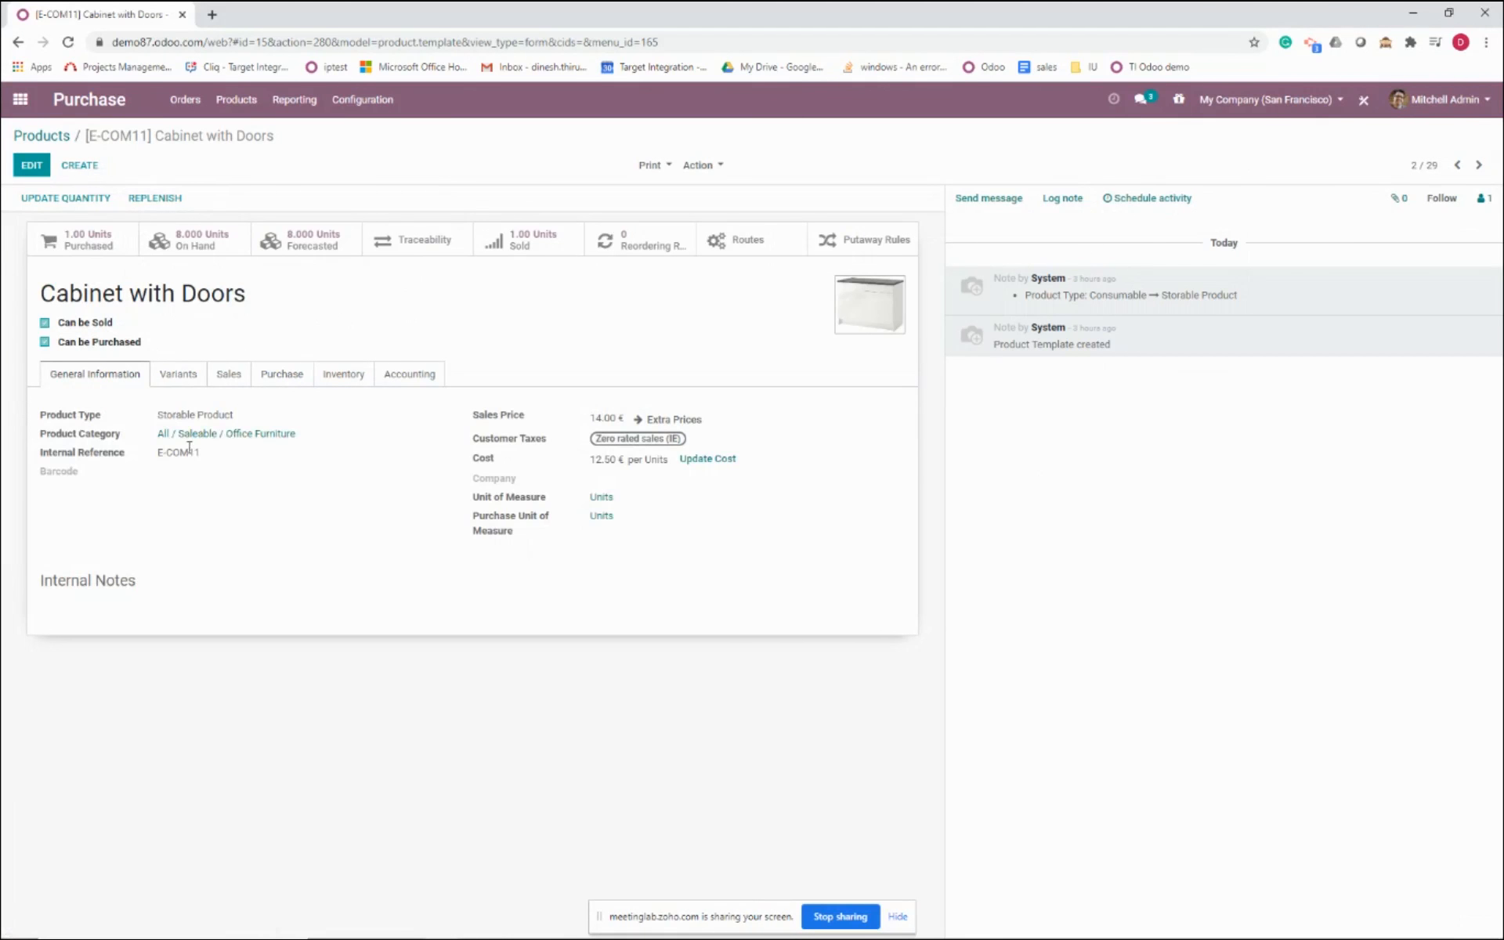
drag(202, 454, 161, 459)
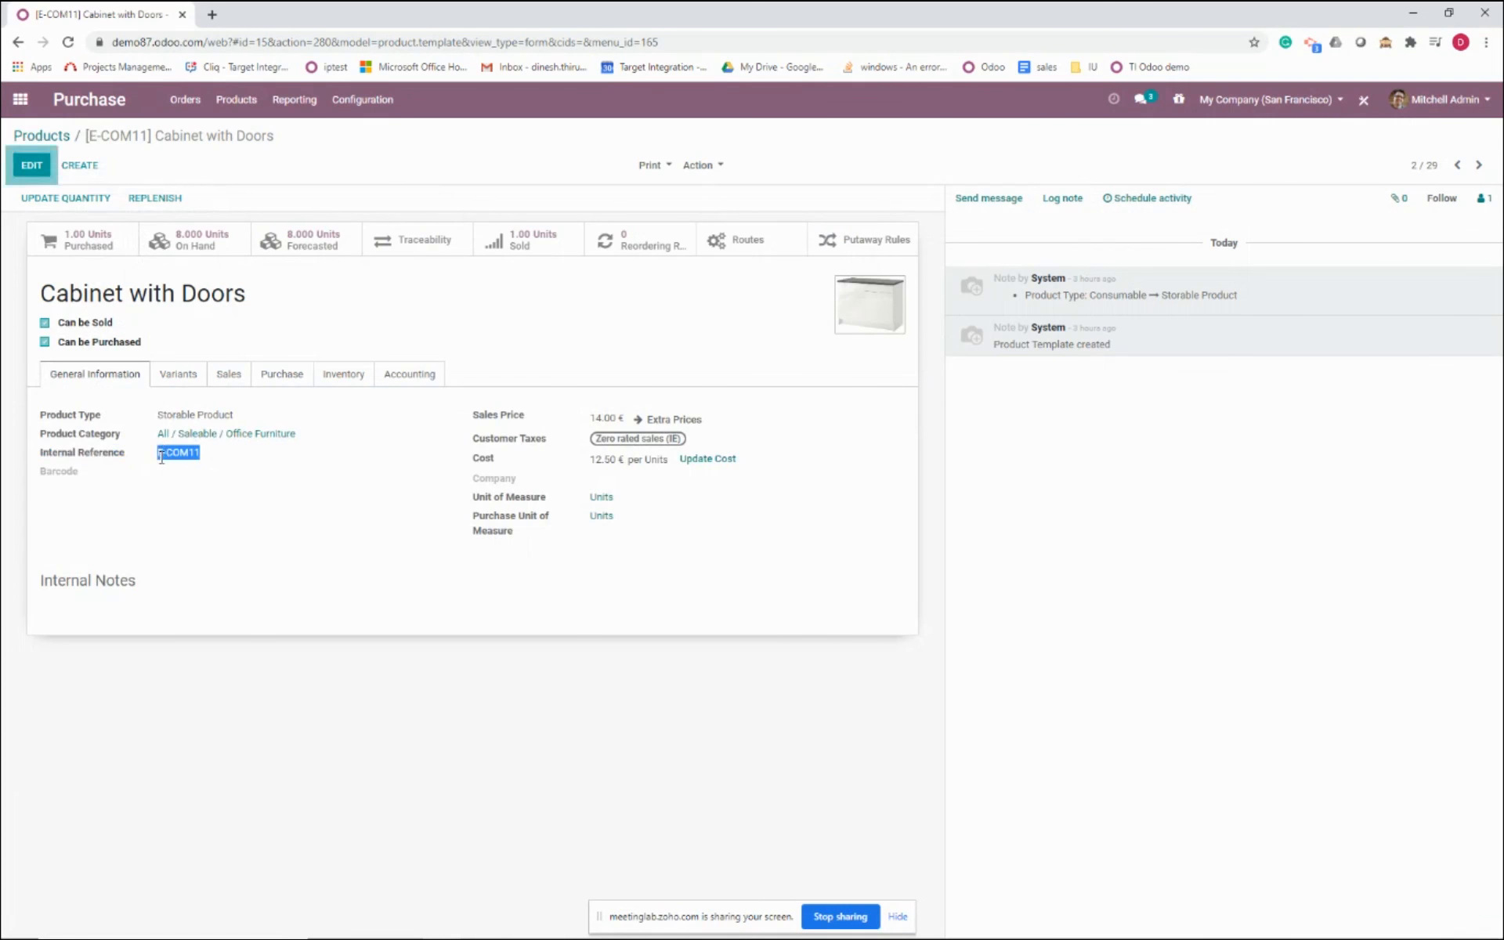
Create a new quotation in the Sales app for the customer Deco Addict
click(20, 99)
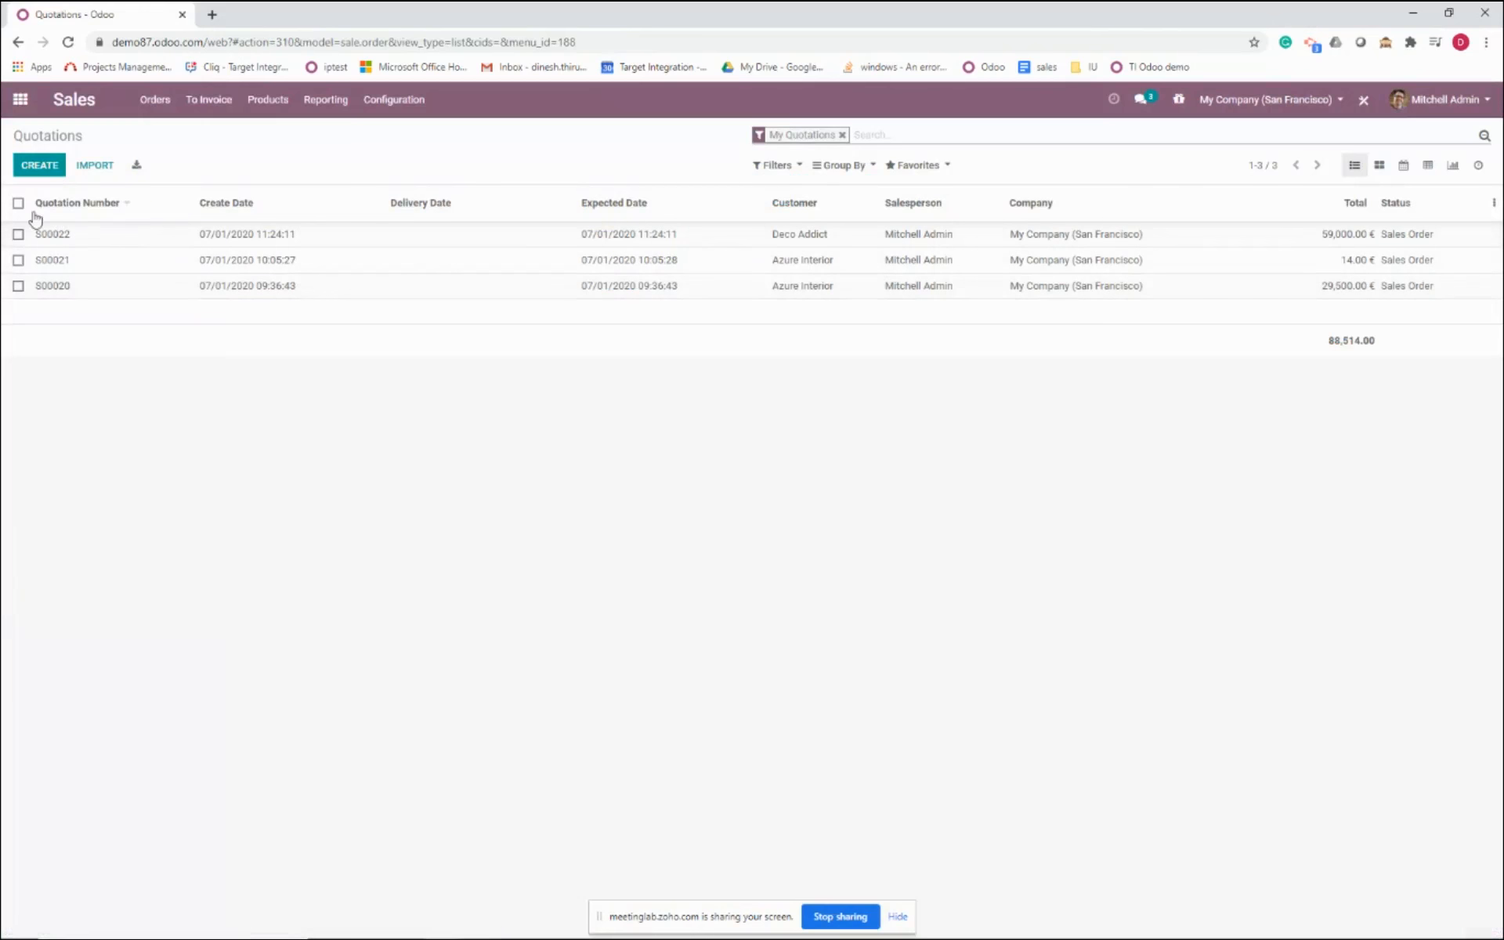
click(40, 166)
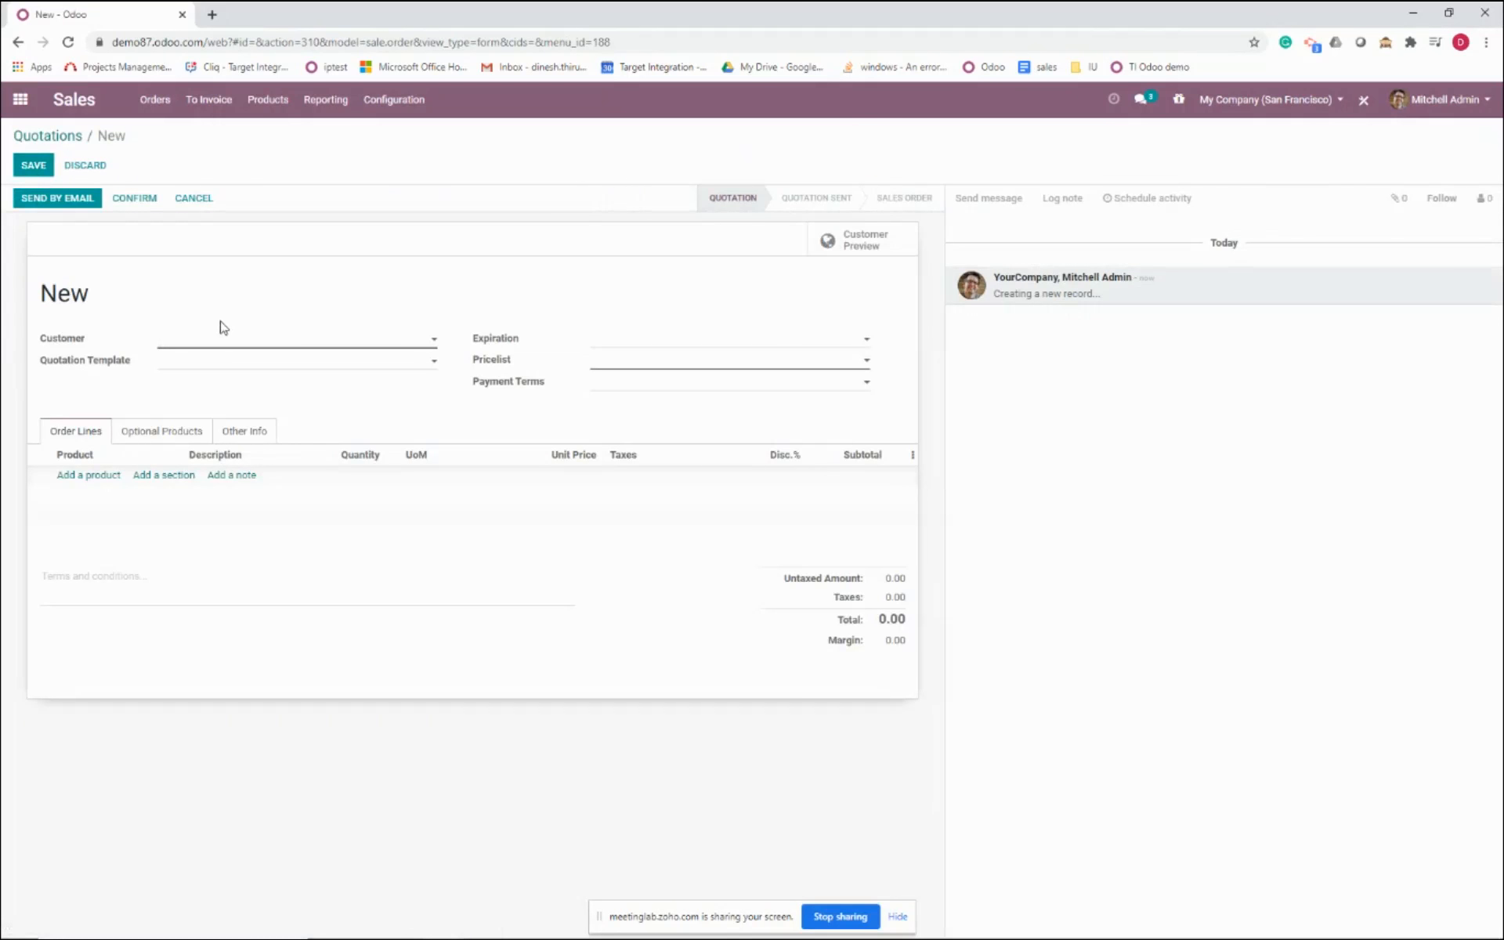
click(194, 341)
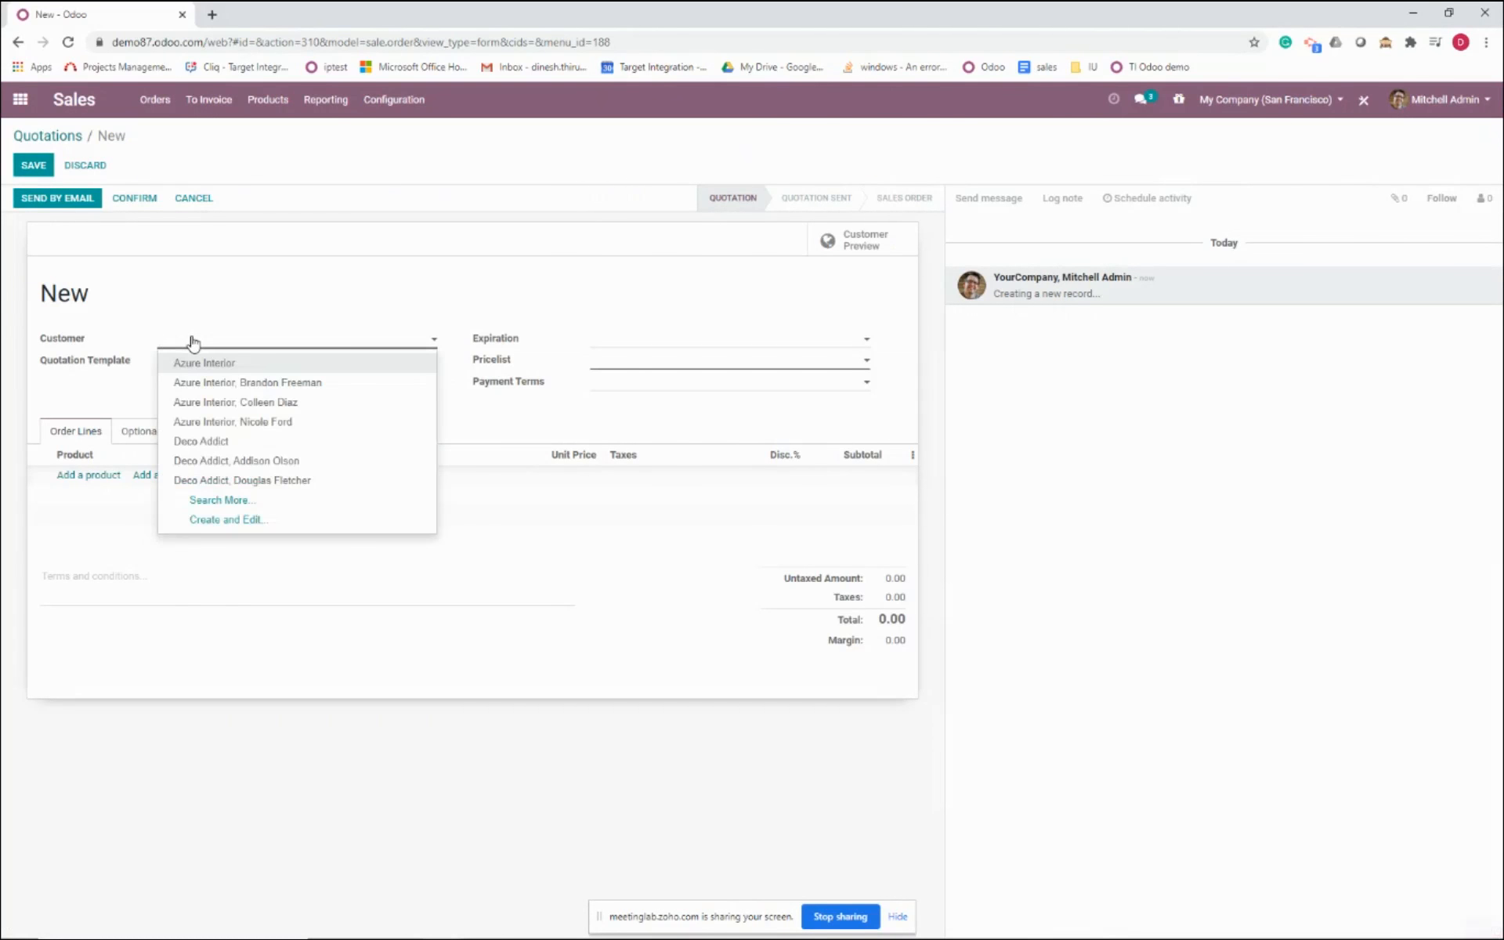
click(248, 443)
Add 20 units of E-COM11 Cabinet with Doors to the quotation and confirm it as a sales order
click(83, 475)
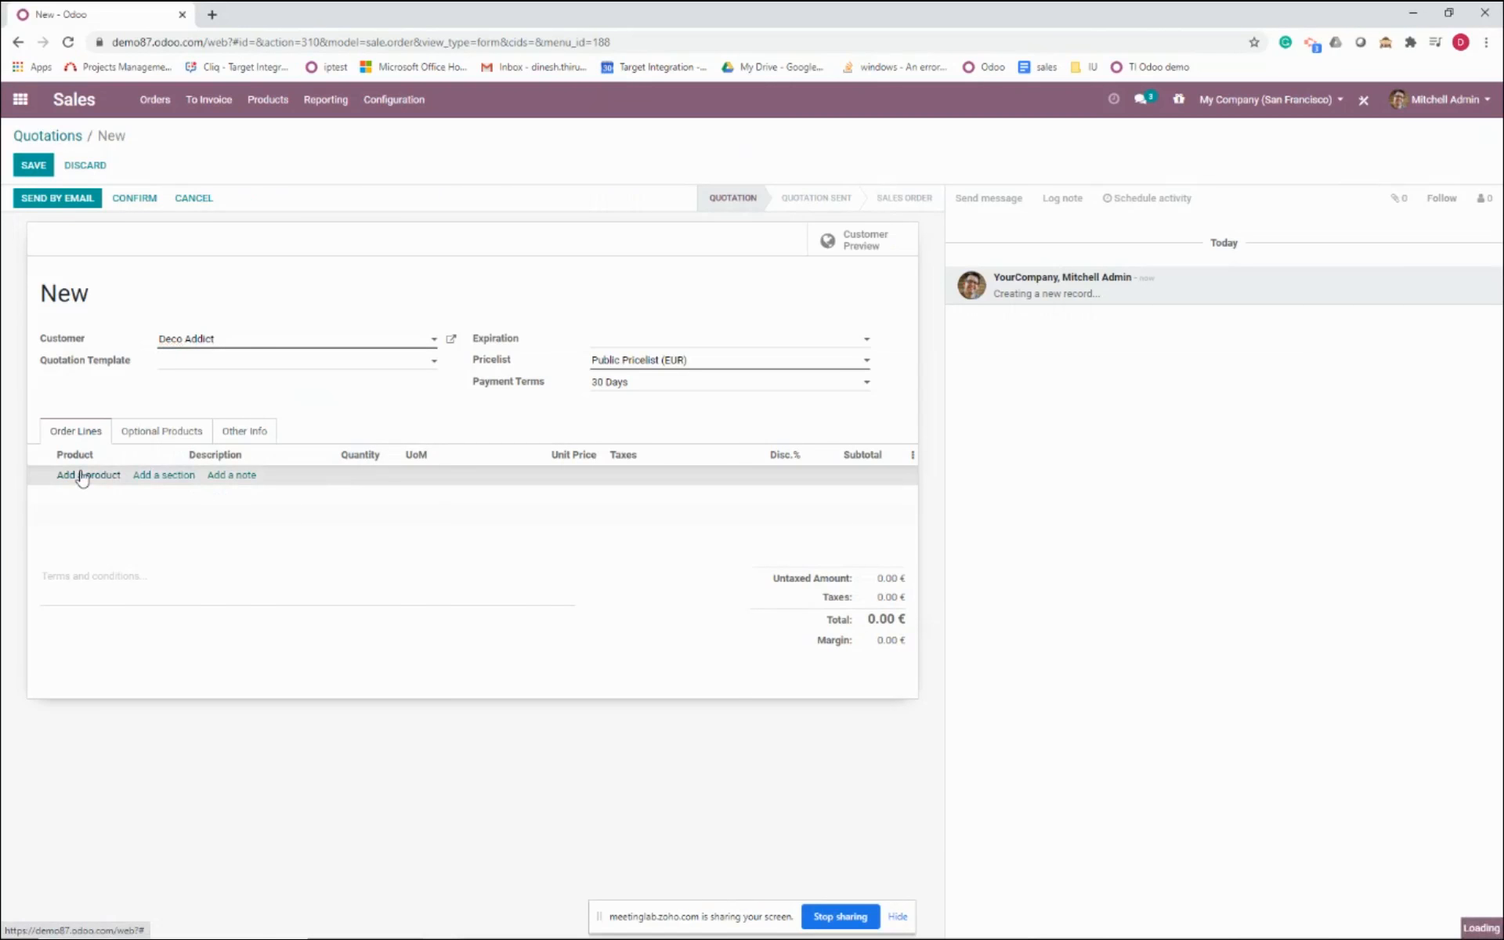
text(E-COM11)
click(123, 499)
click(352, 471)
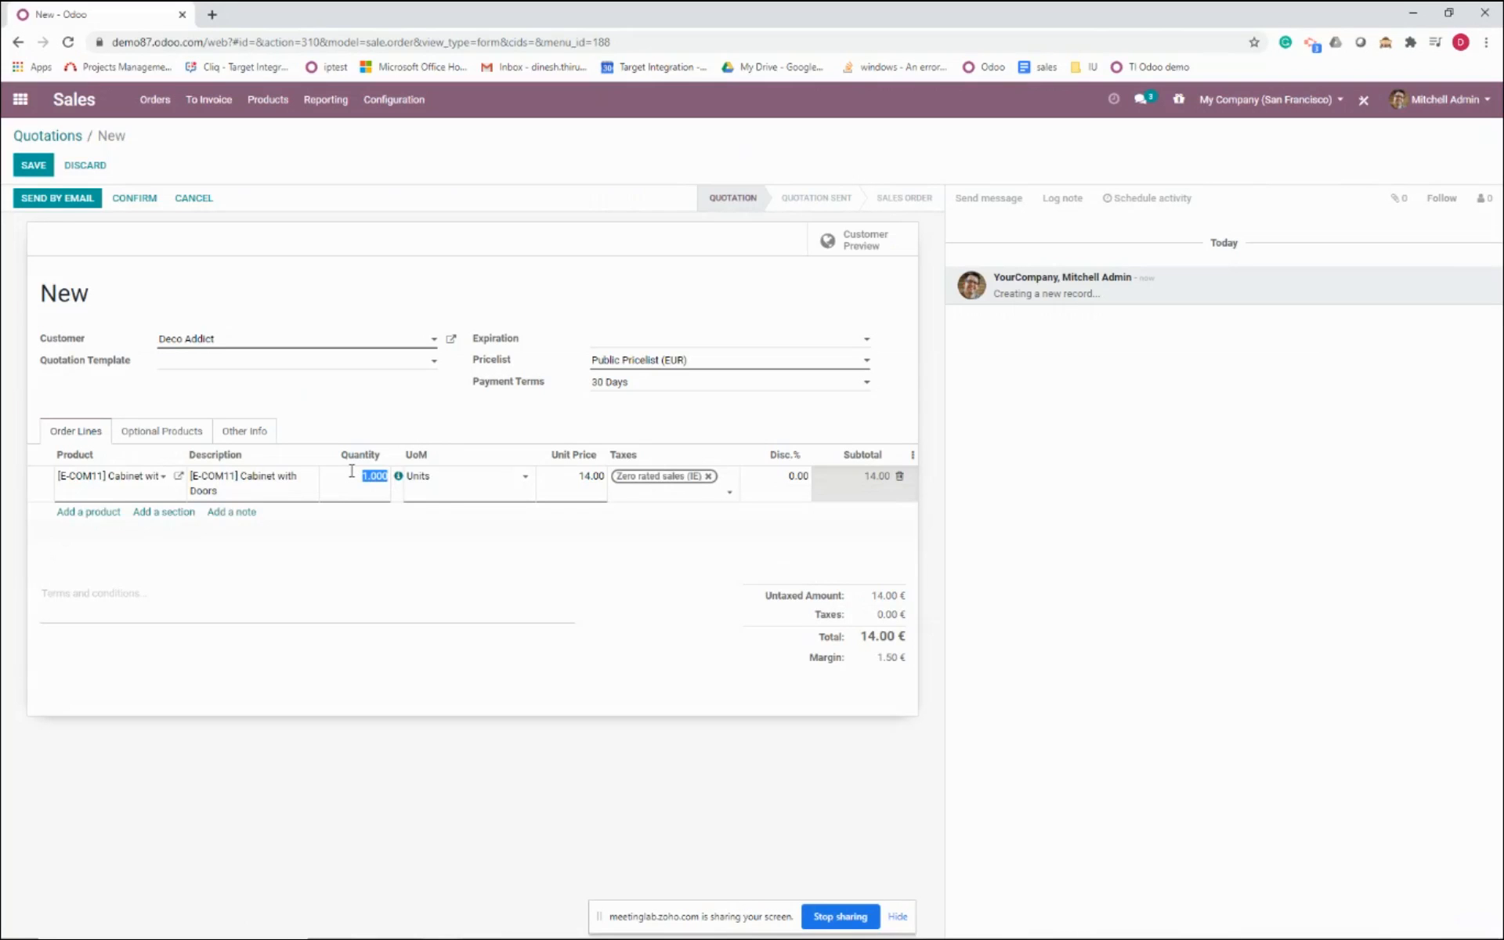
text(20)
click(310, 514)
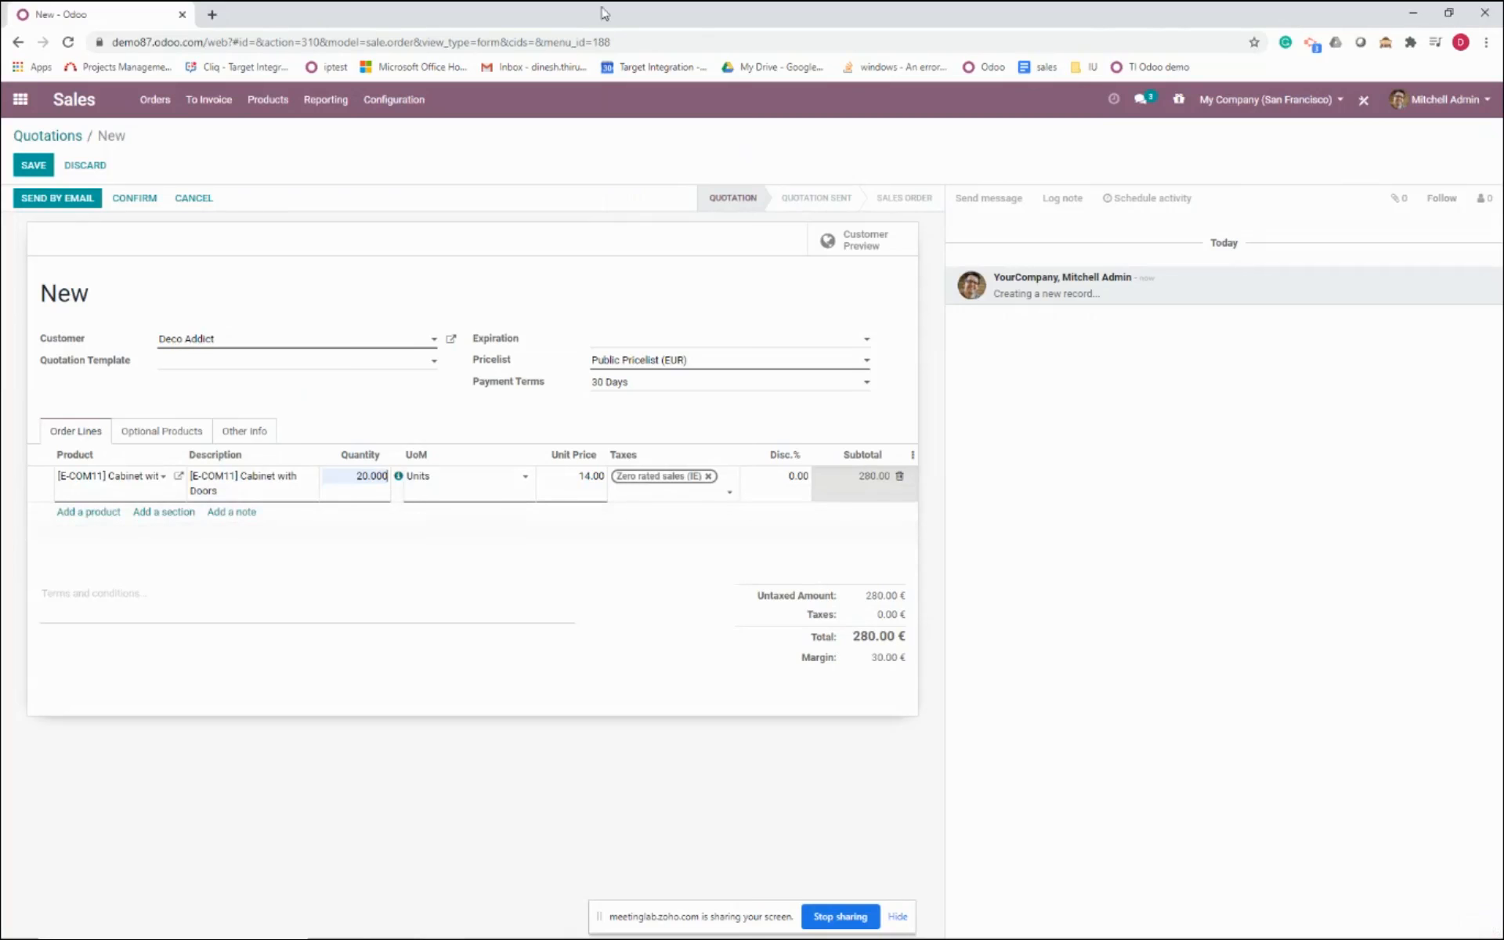
click(137, 198)
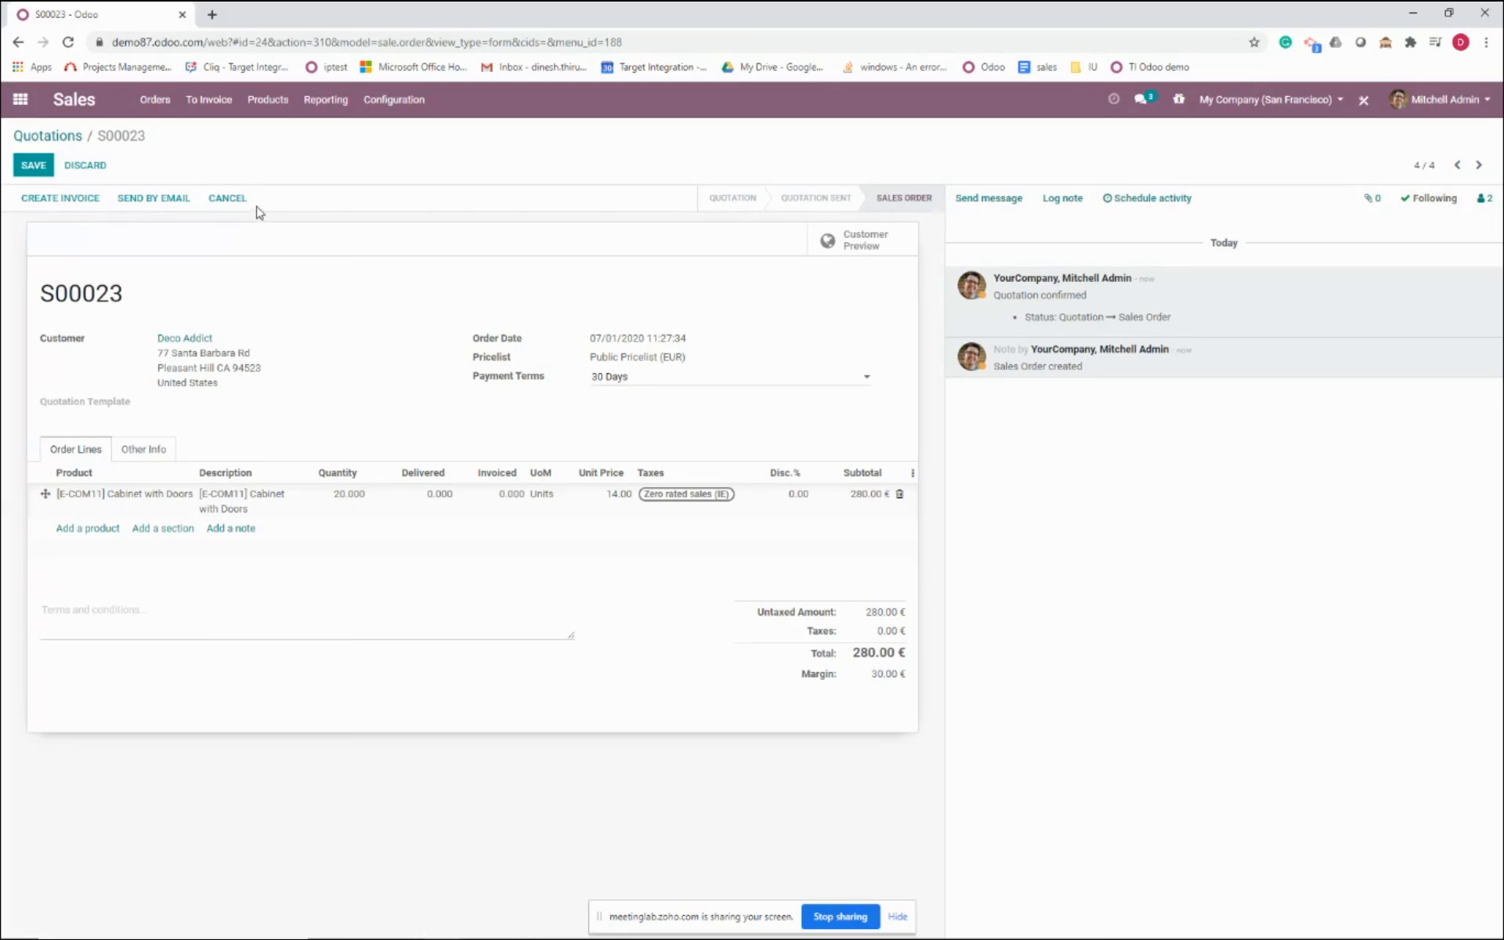
Confirm the Wood Corner request for quotation for 20 Cabinets with Doors in the Purchase app and open its receipt
click(20, 99)
click(840, 295)
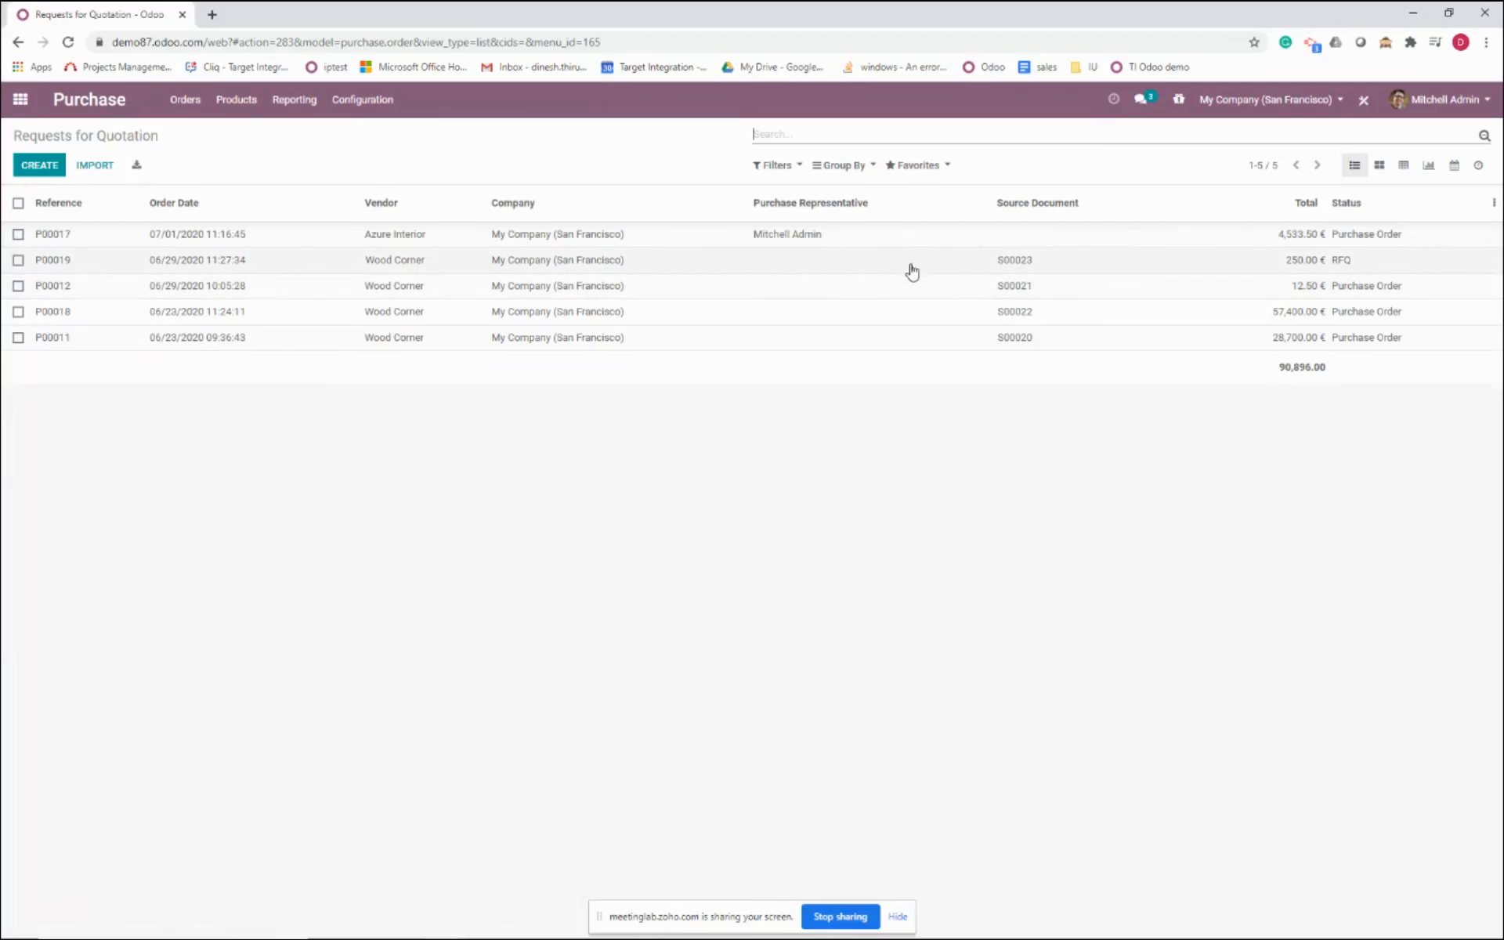
click(273, 262)
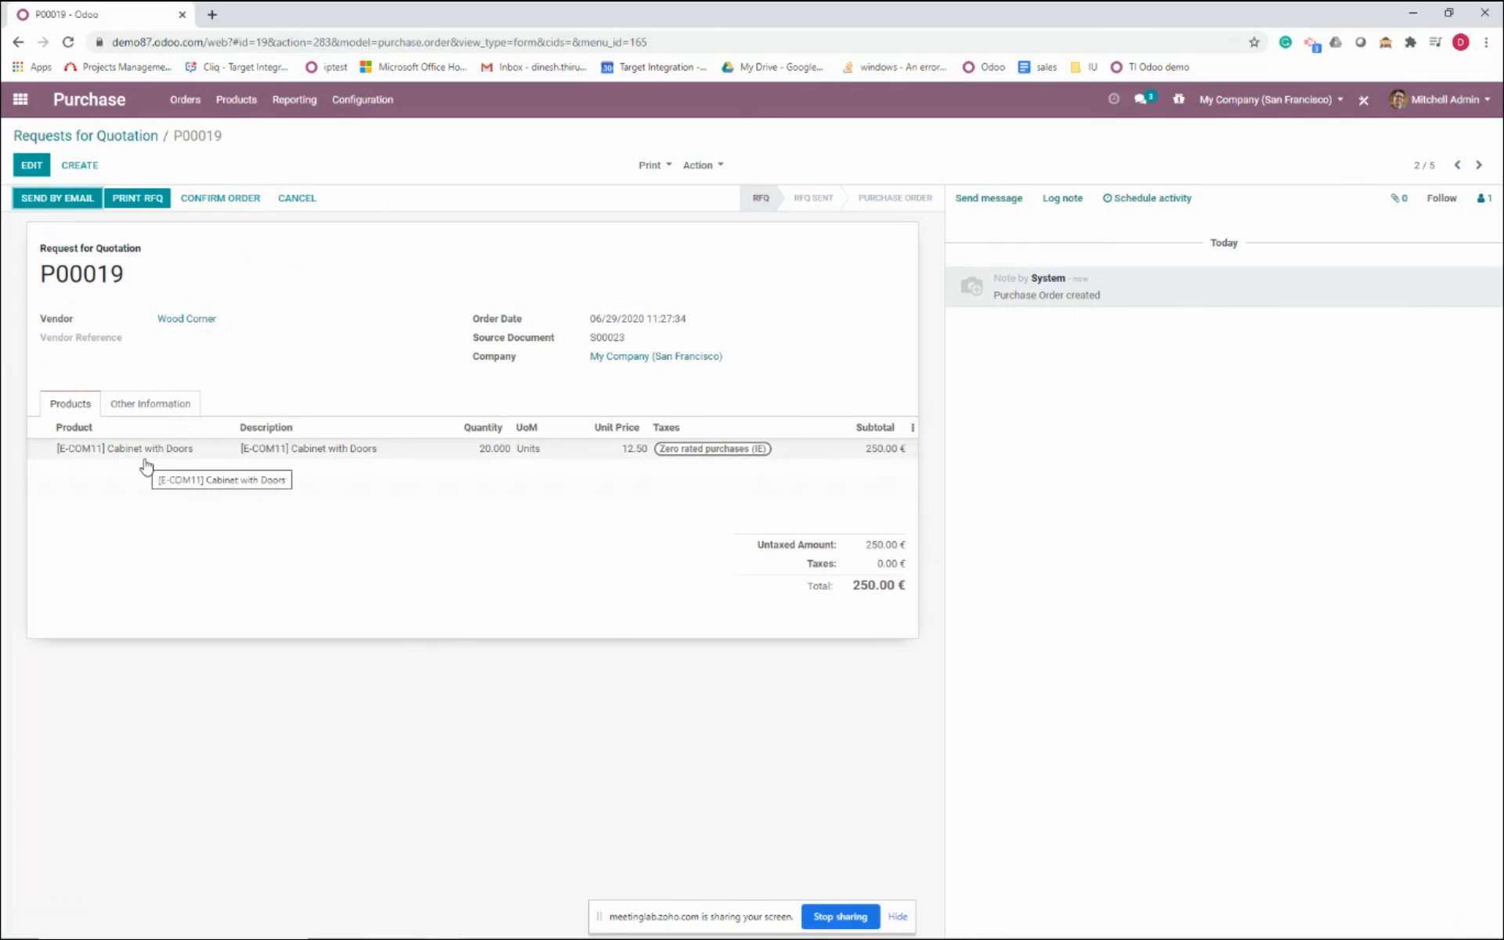
click(227, 207)
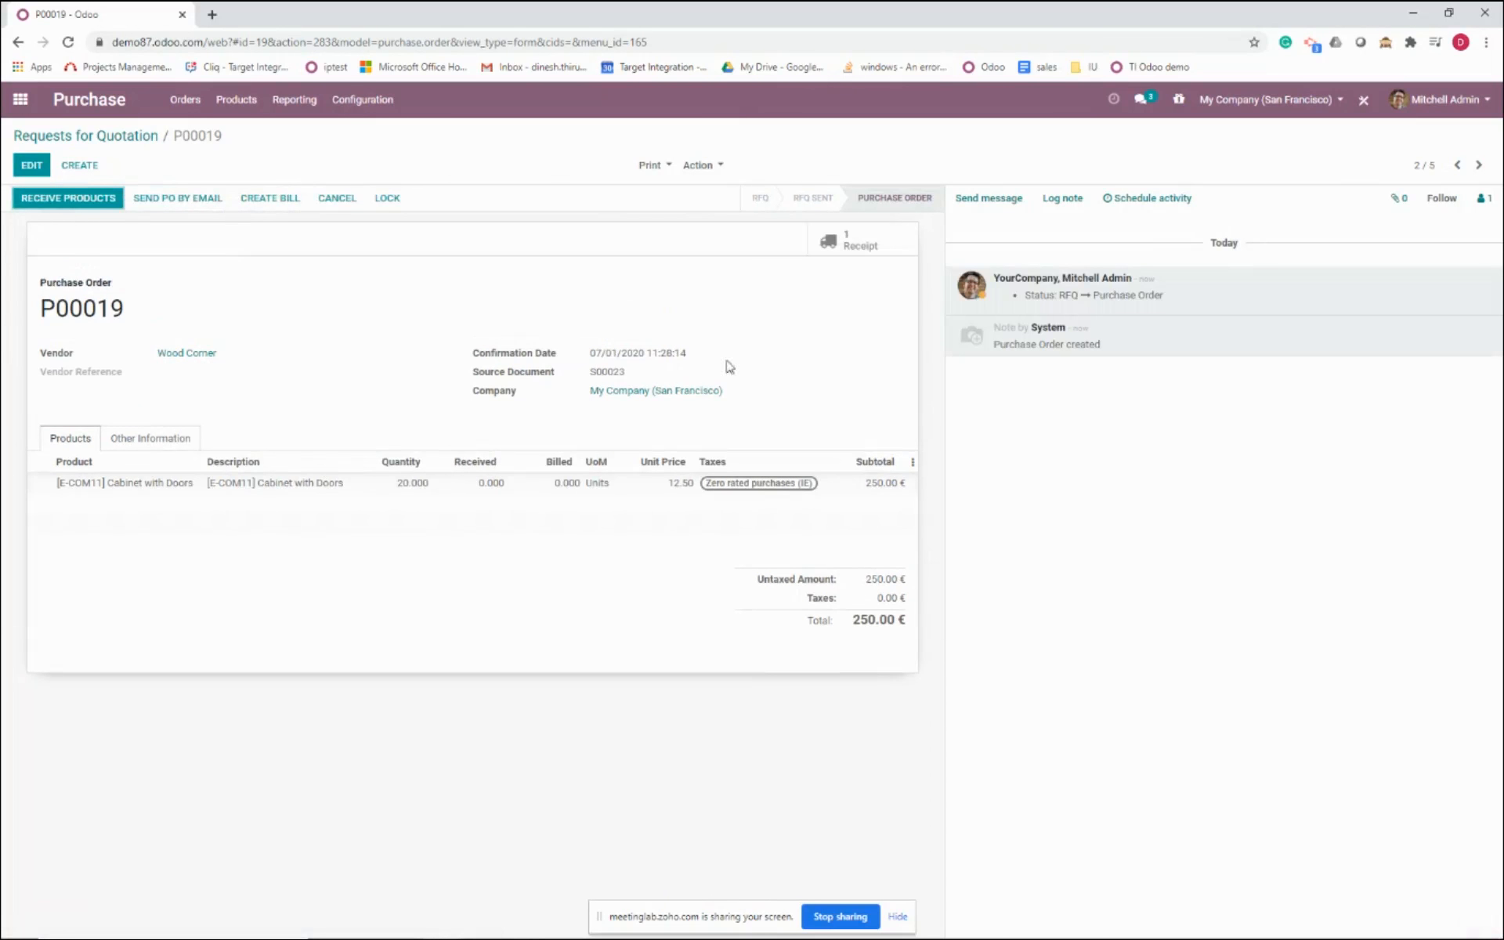
click(870, 246)
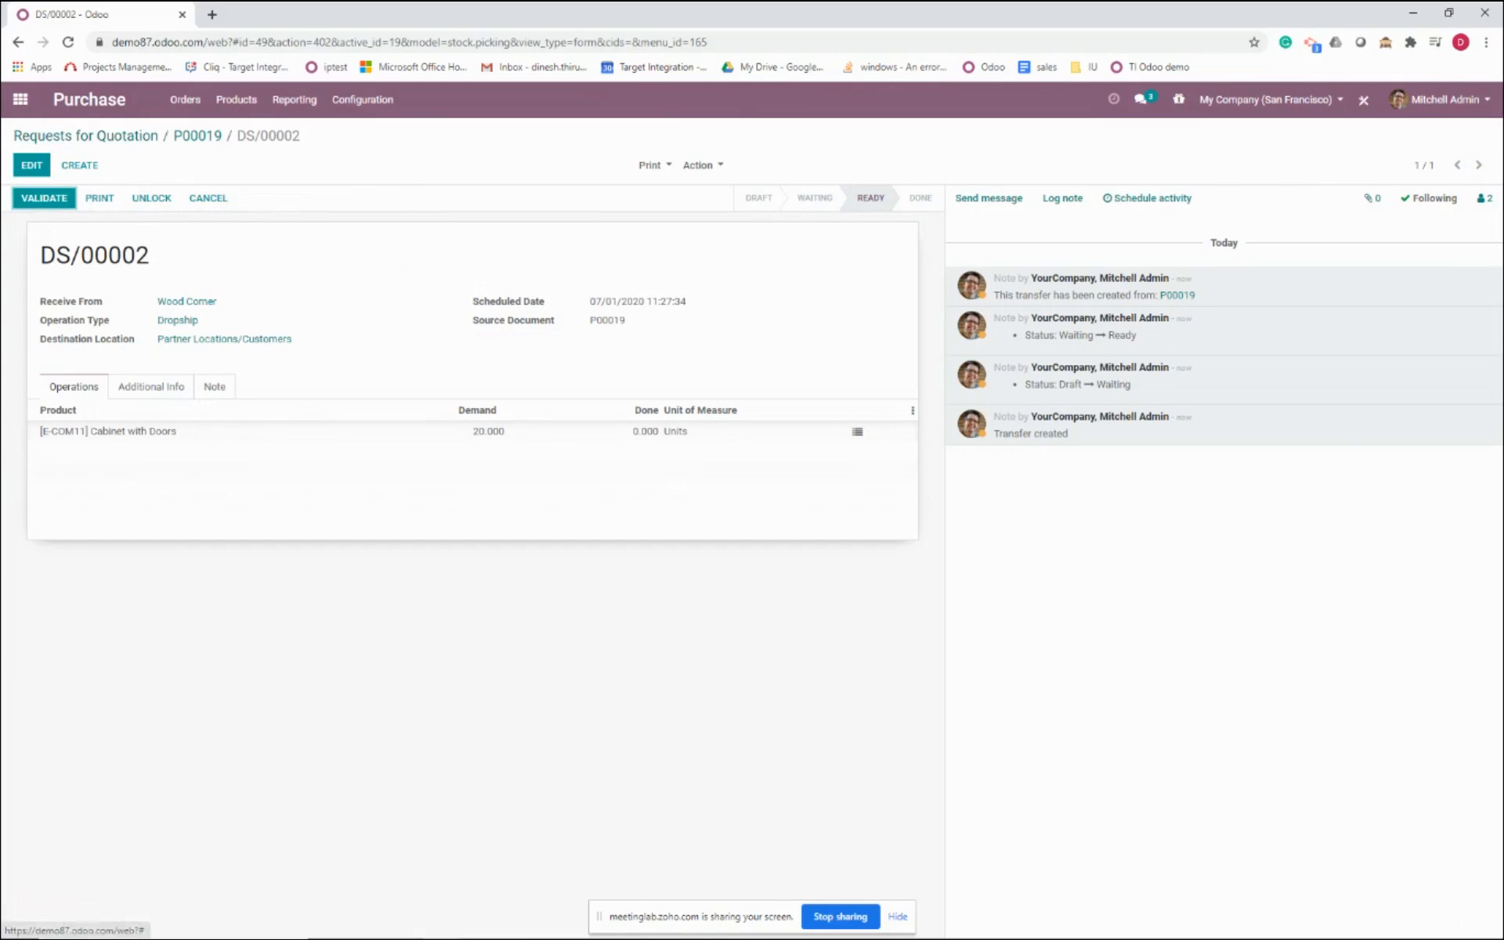
Open the pending Wood Corner dropship transfer in the Inventory app and validate it for all 20 Cabinets with Doors
click(20, 99)
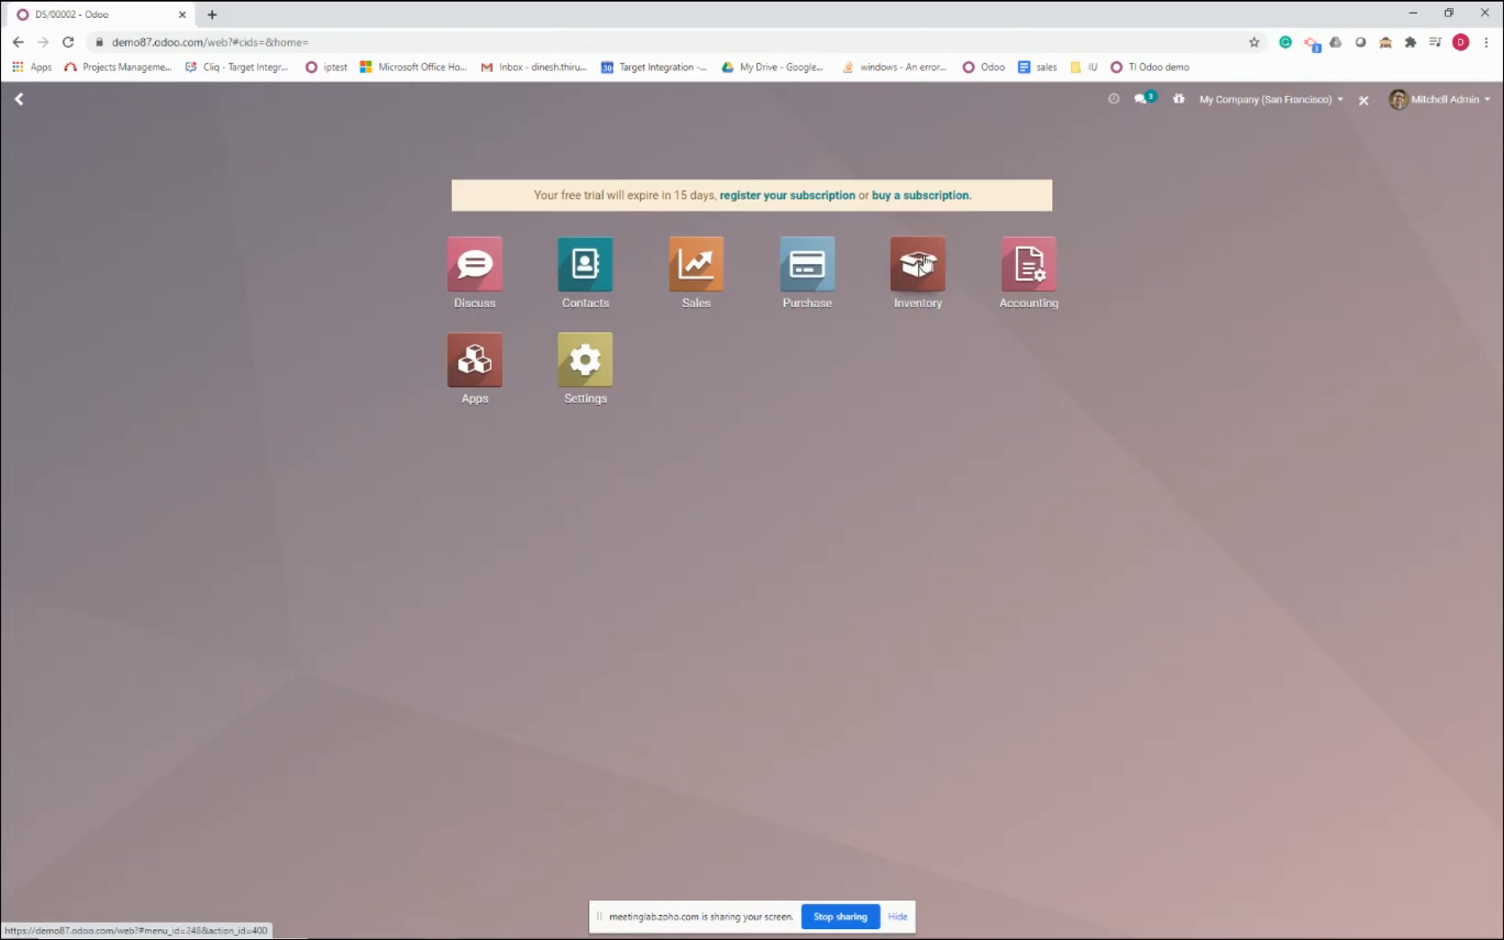
click(920, 263)
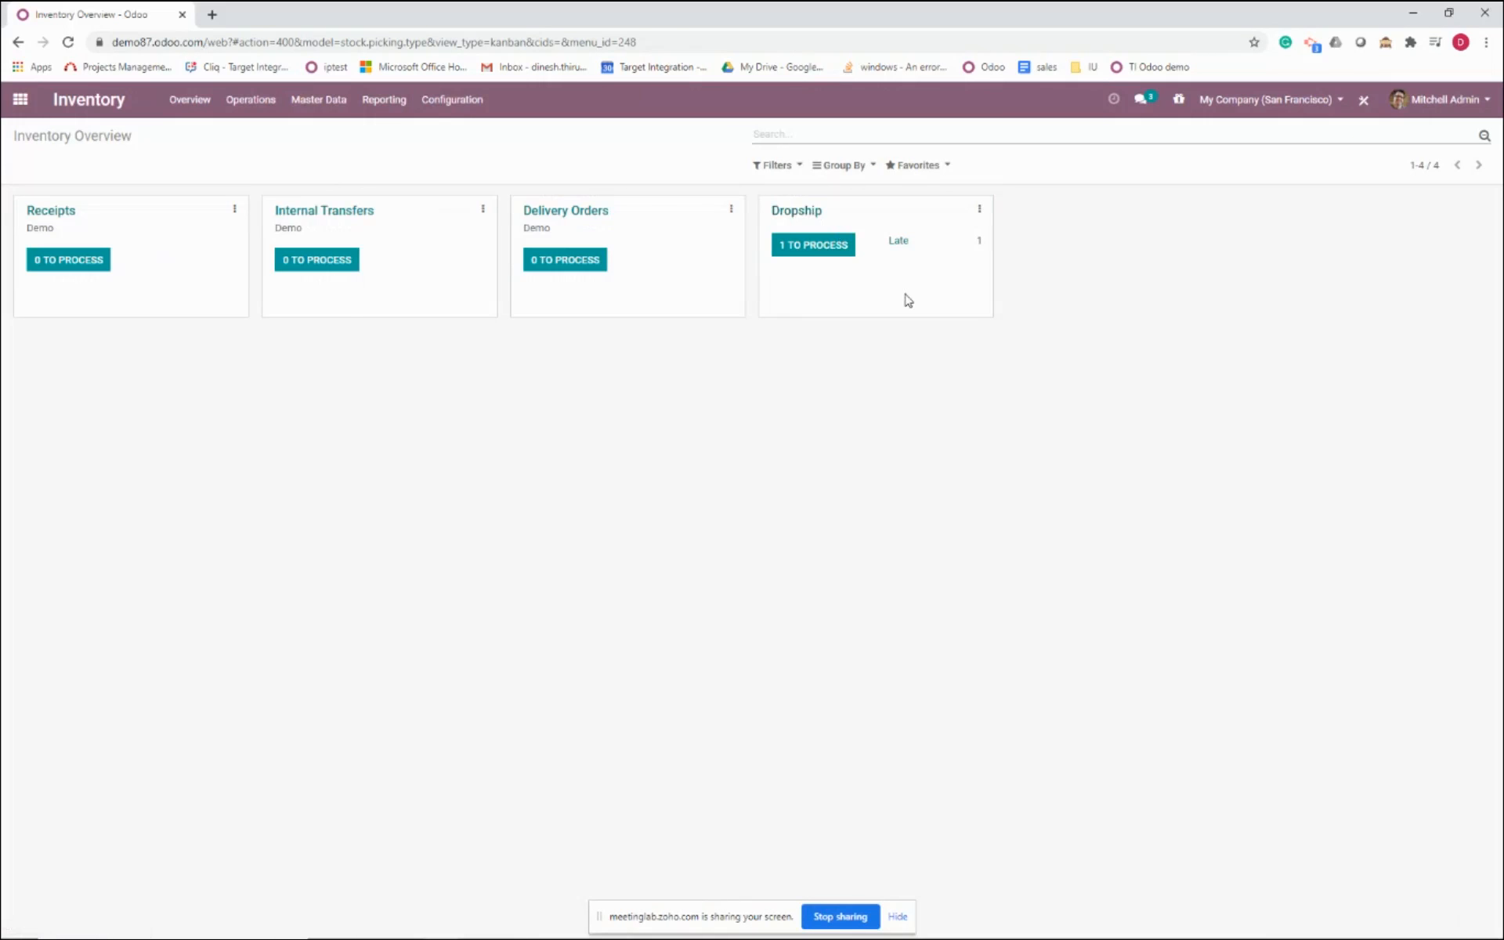
click(816, 245)
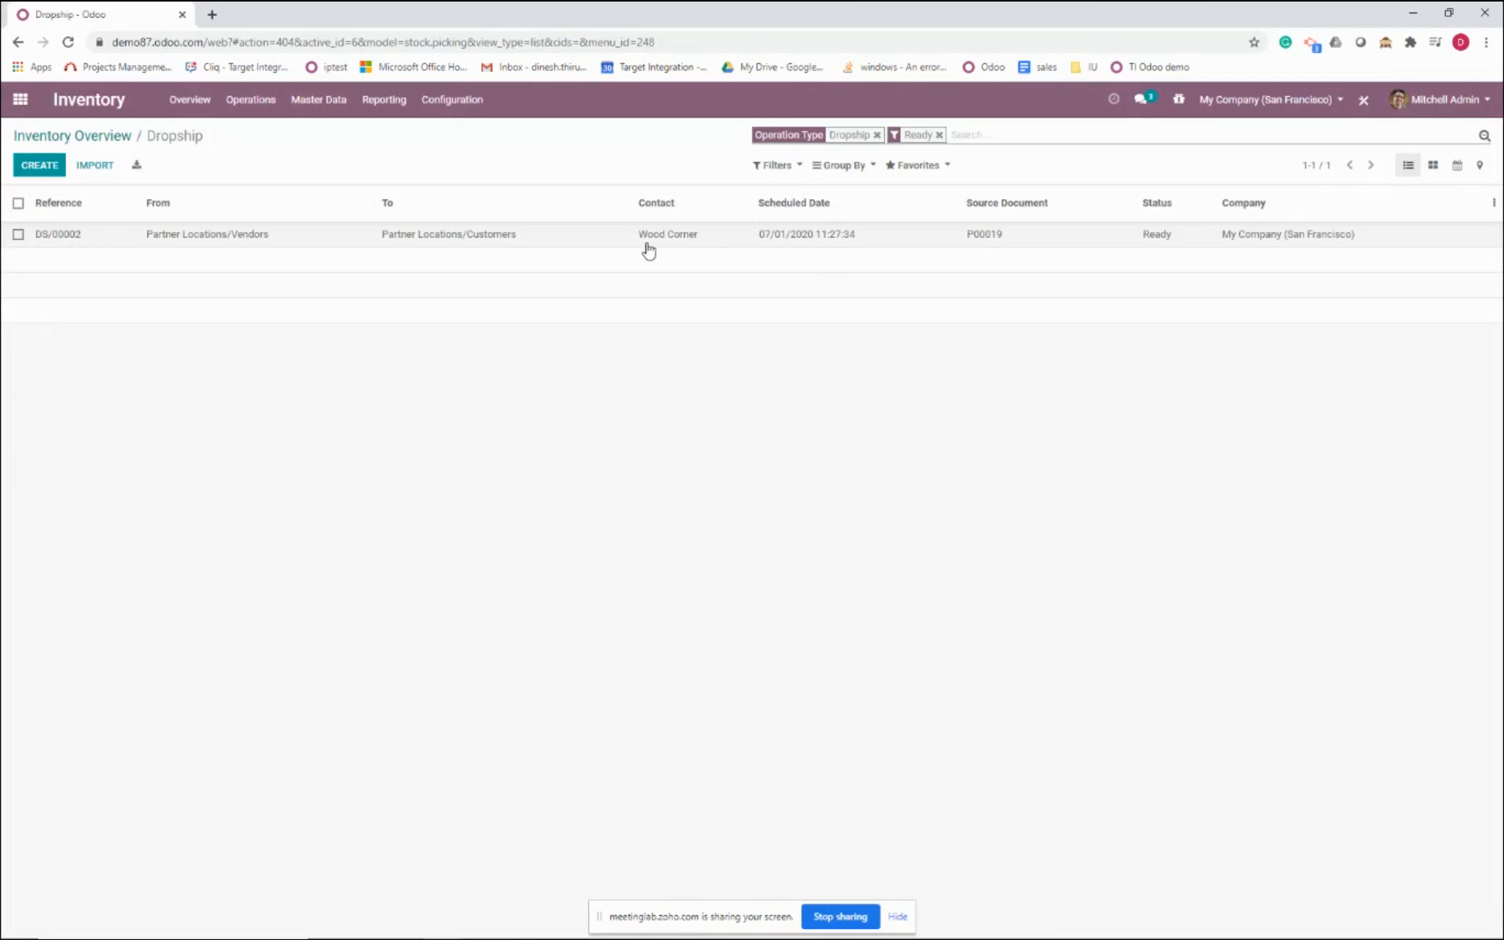
click(602, 248)
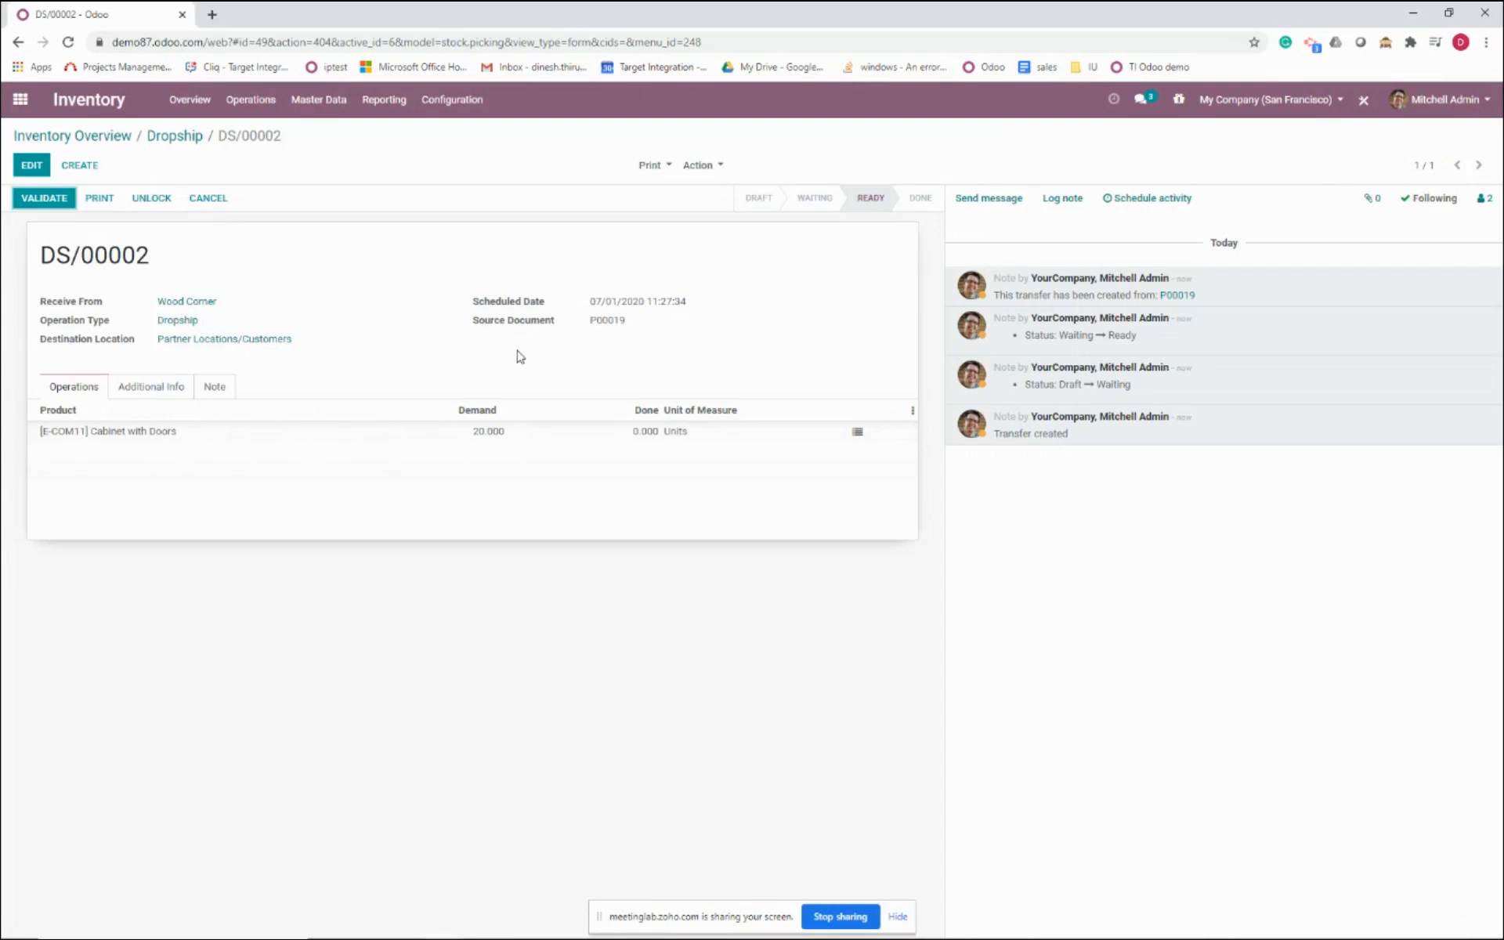
click(45, 198)
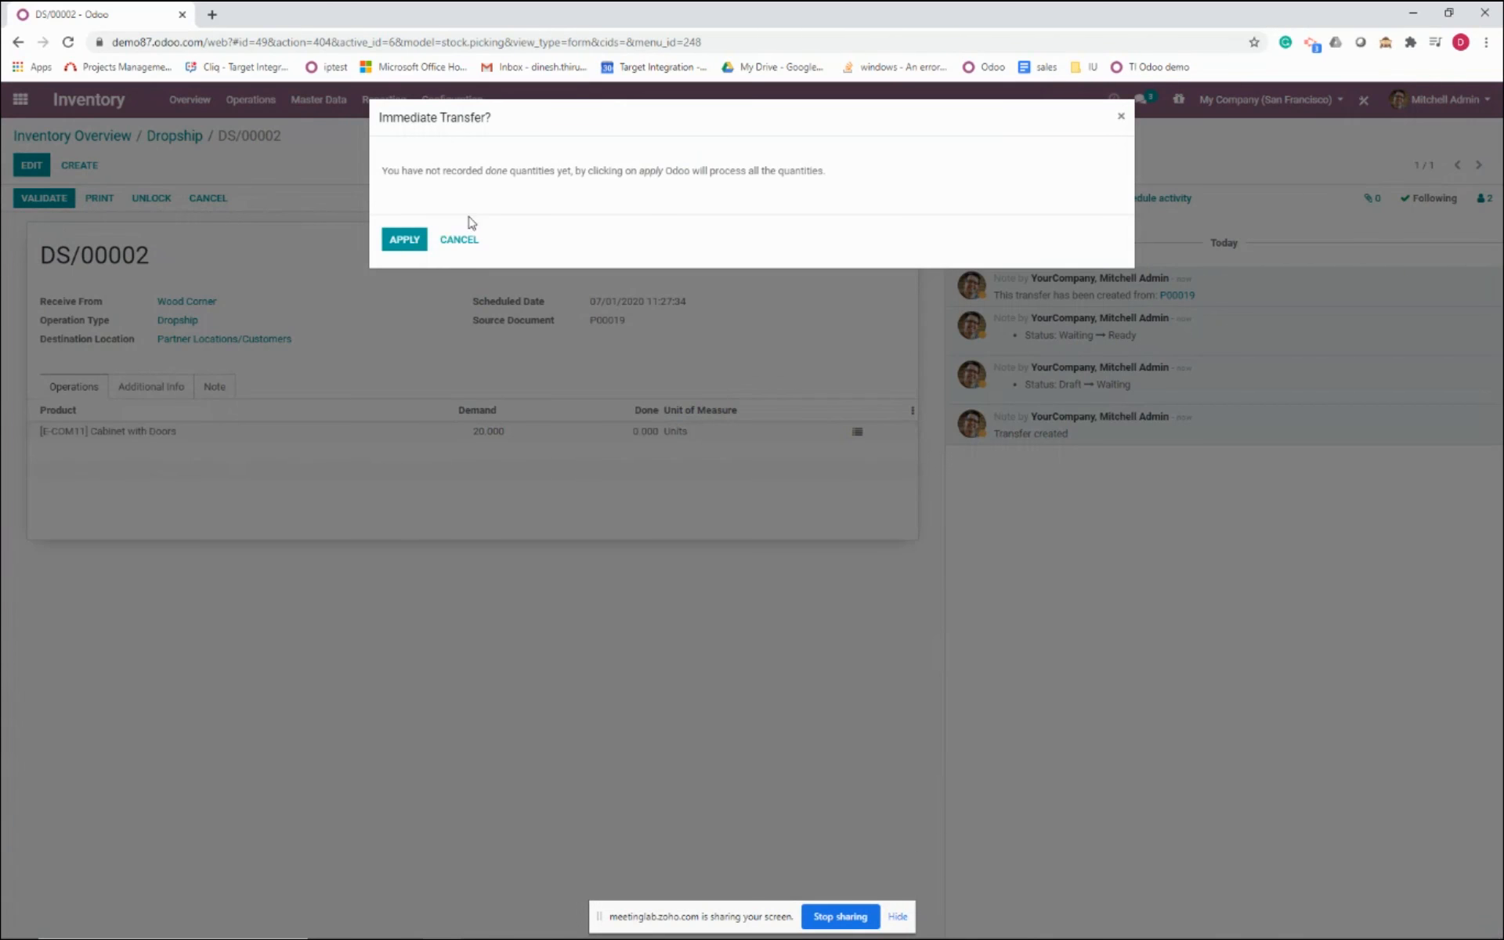
click(399, 240)
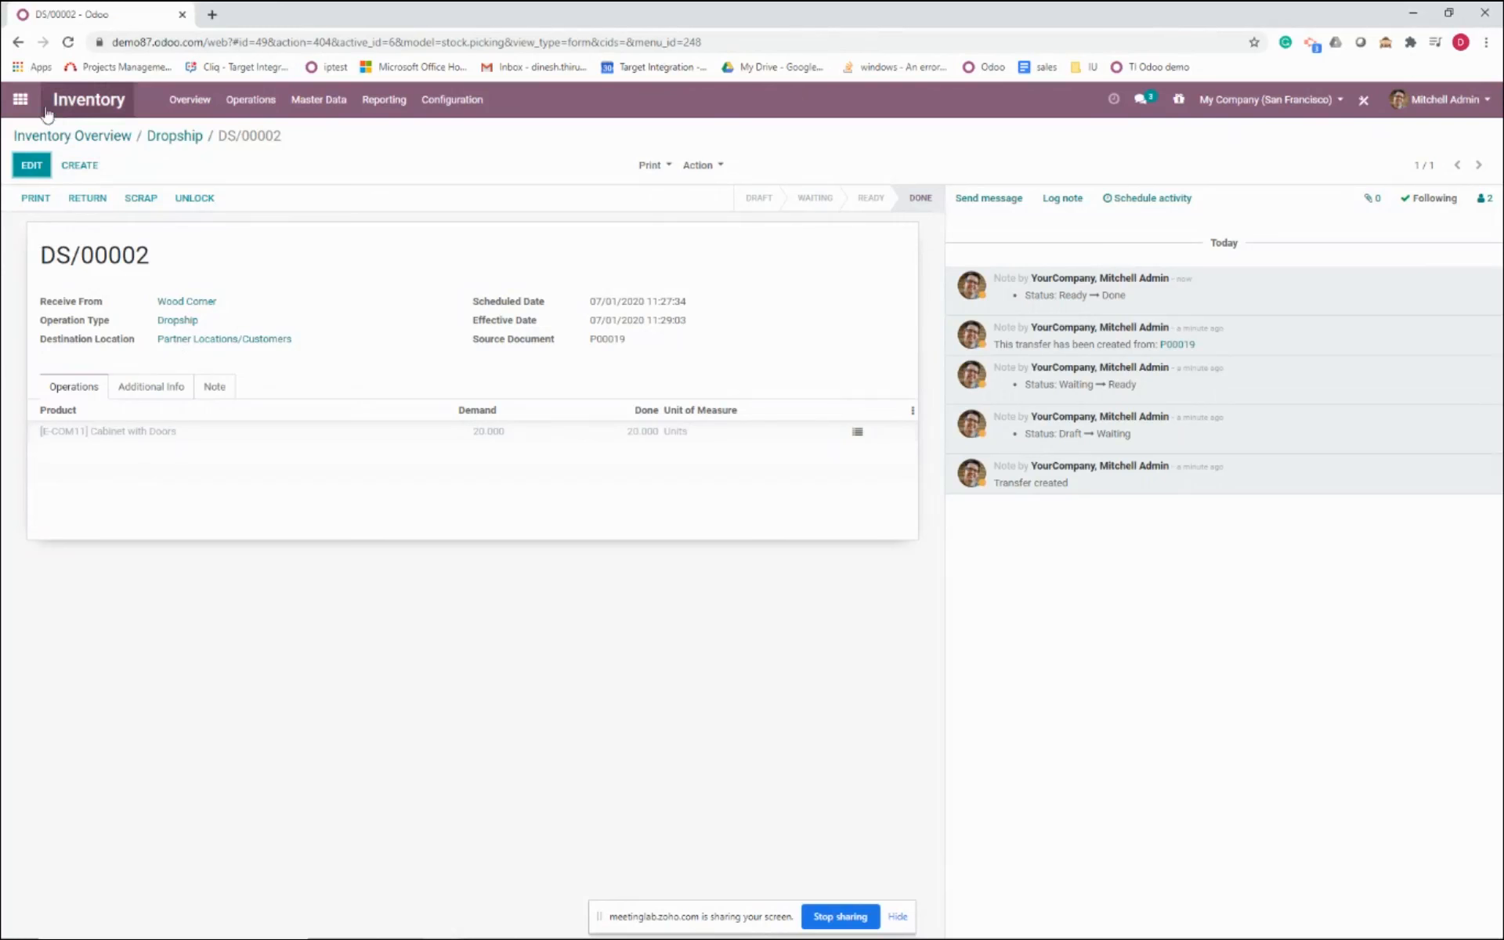
Open the Deco Addict sales order for Cabinet with Doors in the Sales app and check its delivered quantity
click(22, 105)
click(683, 260)
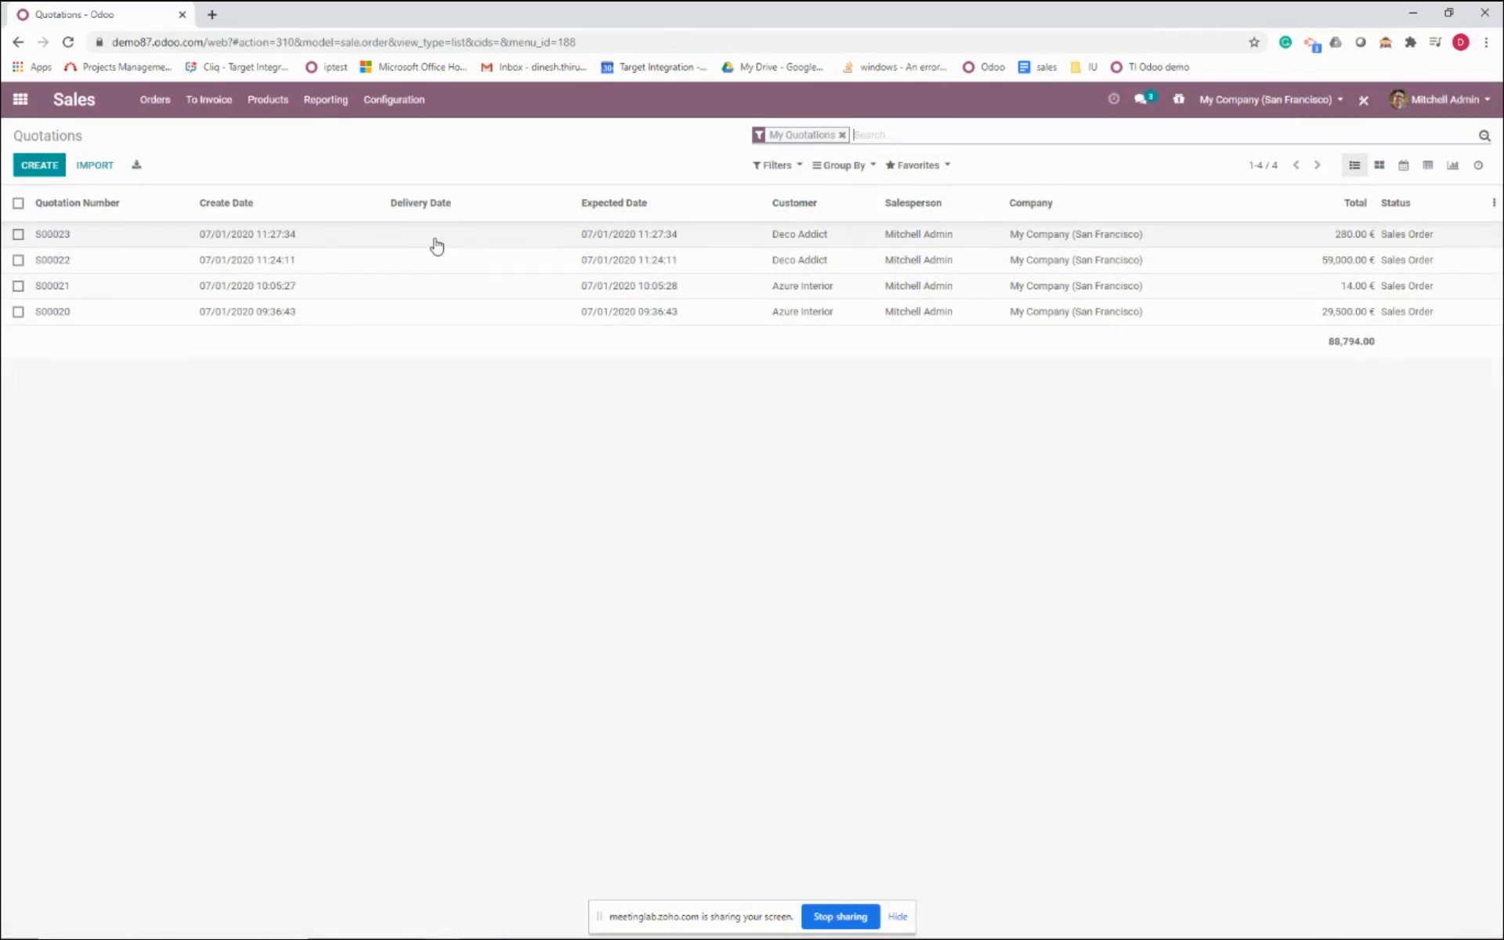
click(438, 246)
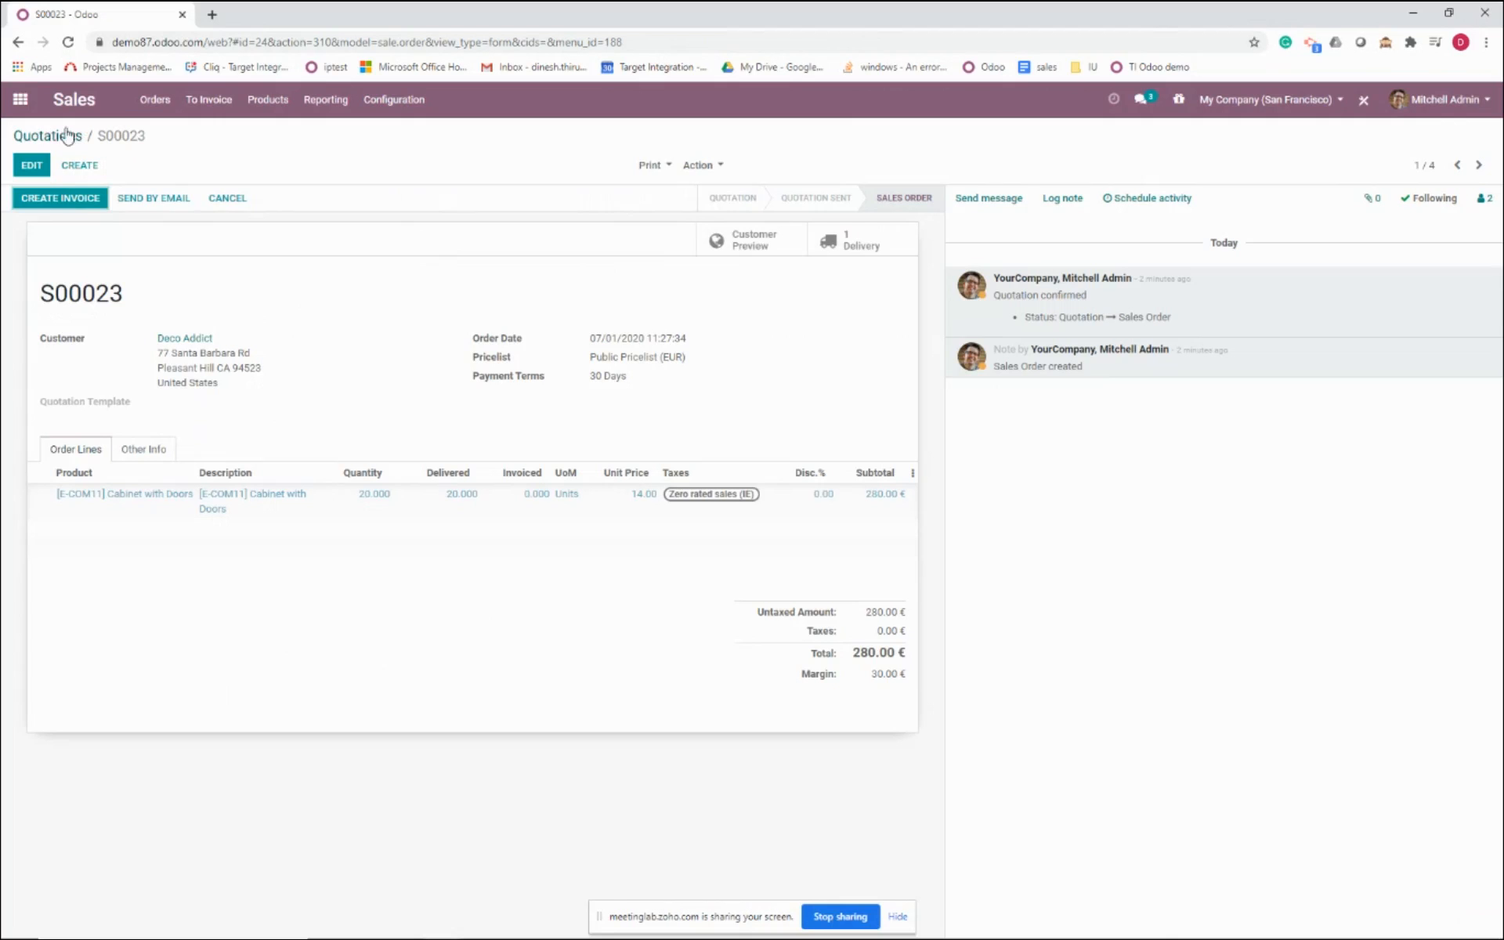
Open the Corner Desk Black product from the product list in the Purchase app
click(20, 100)
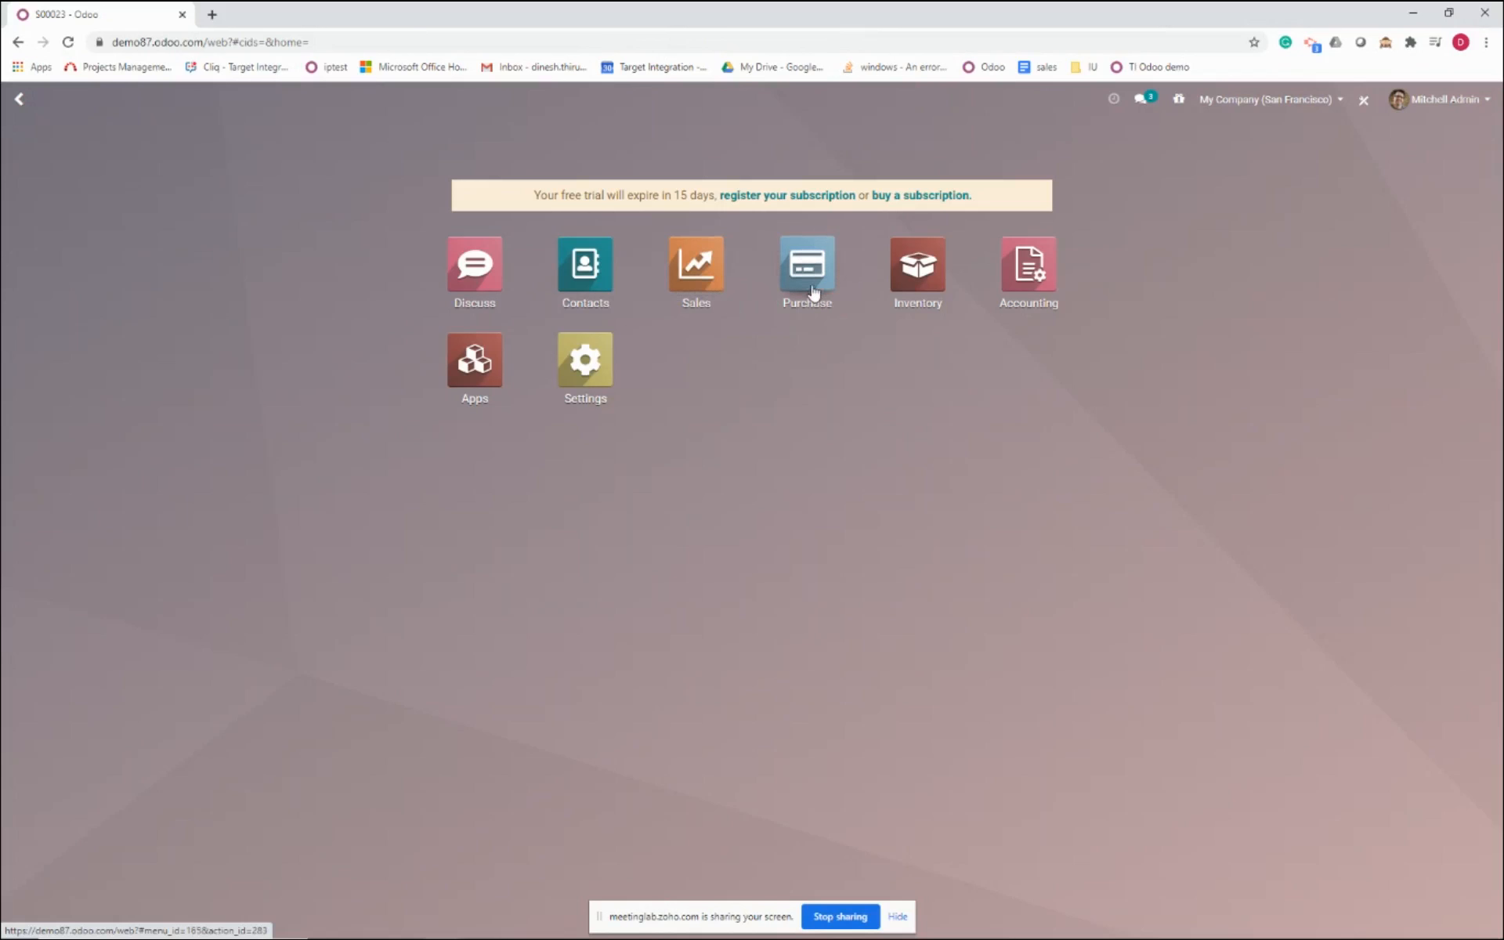
click(812, 294)
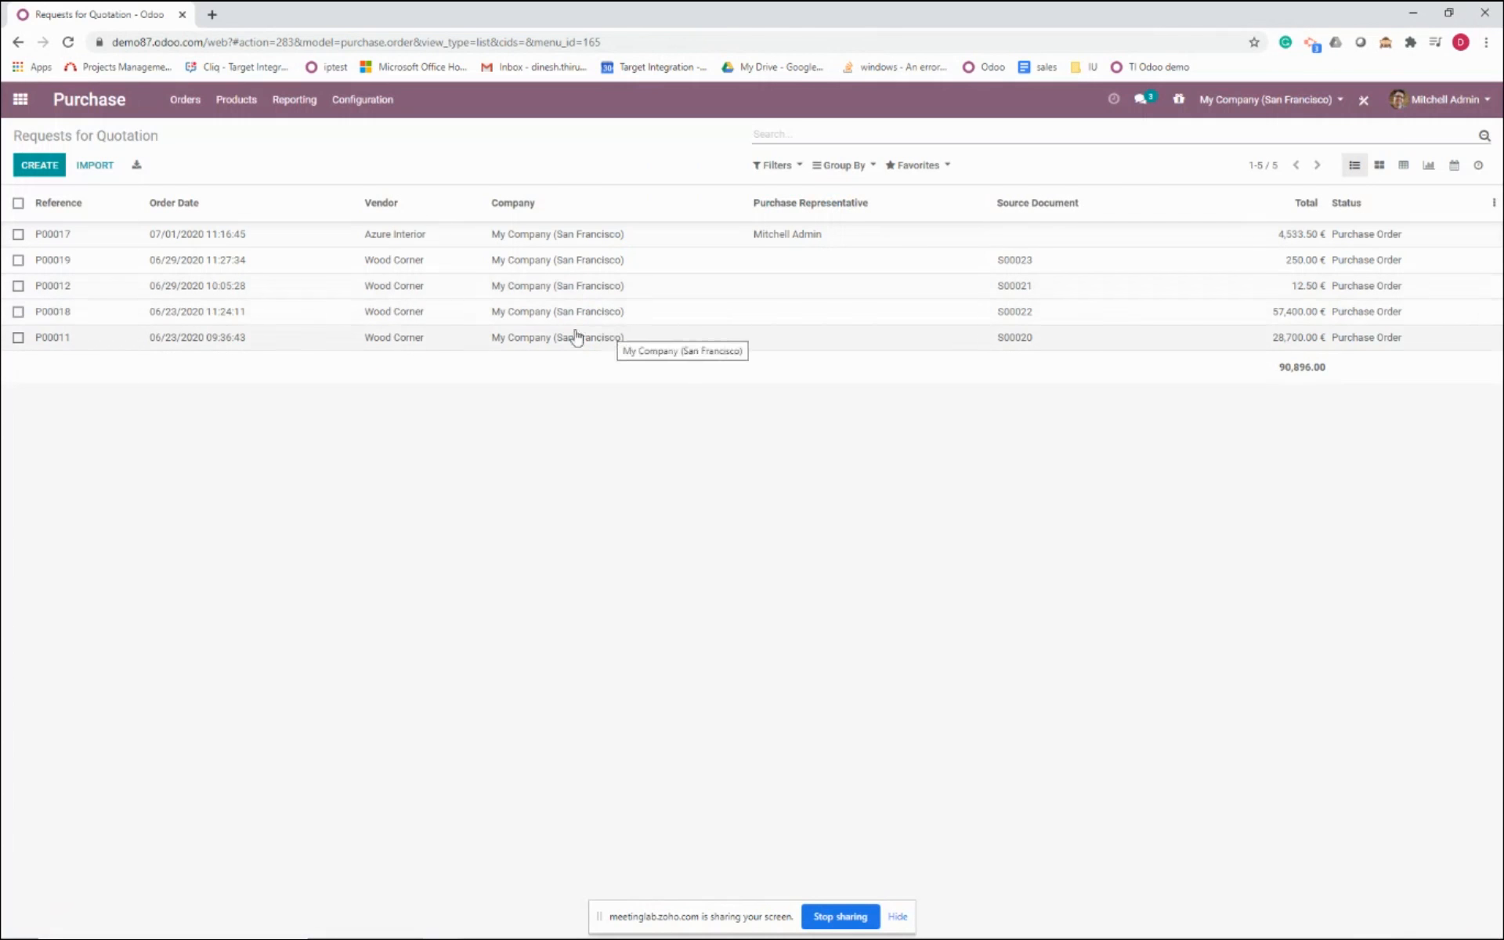
click(225, 111)
click(237, 134)
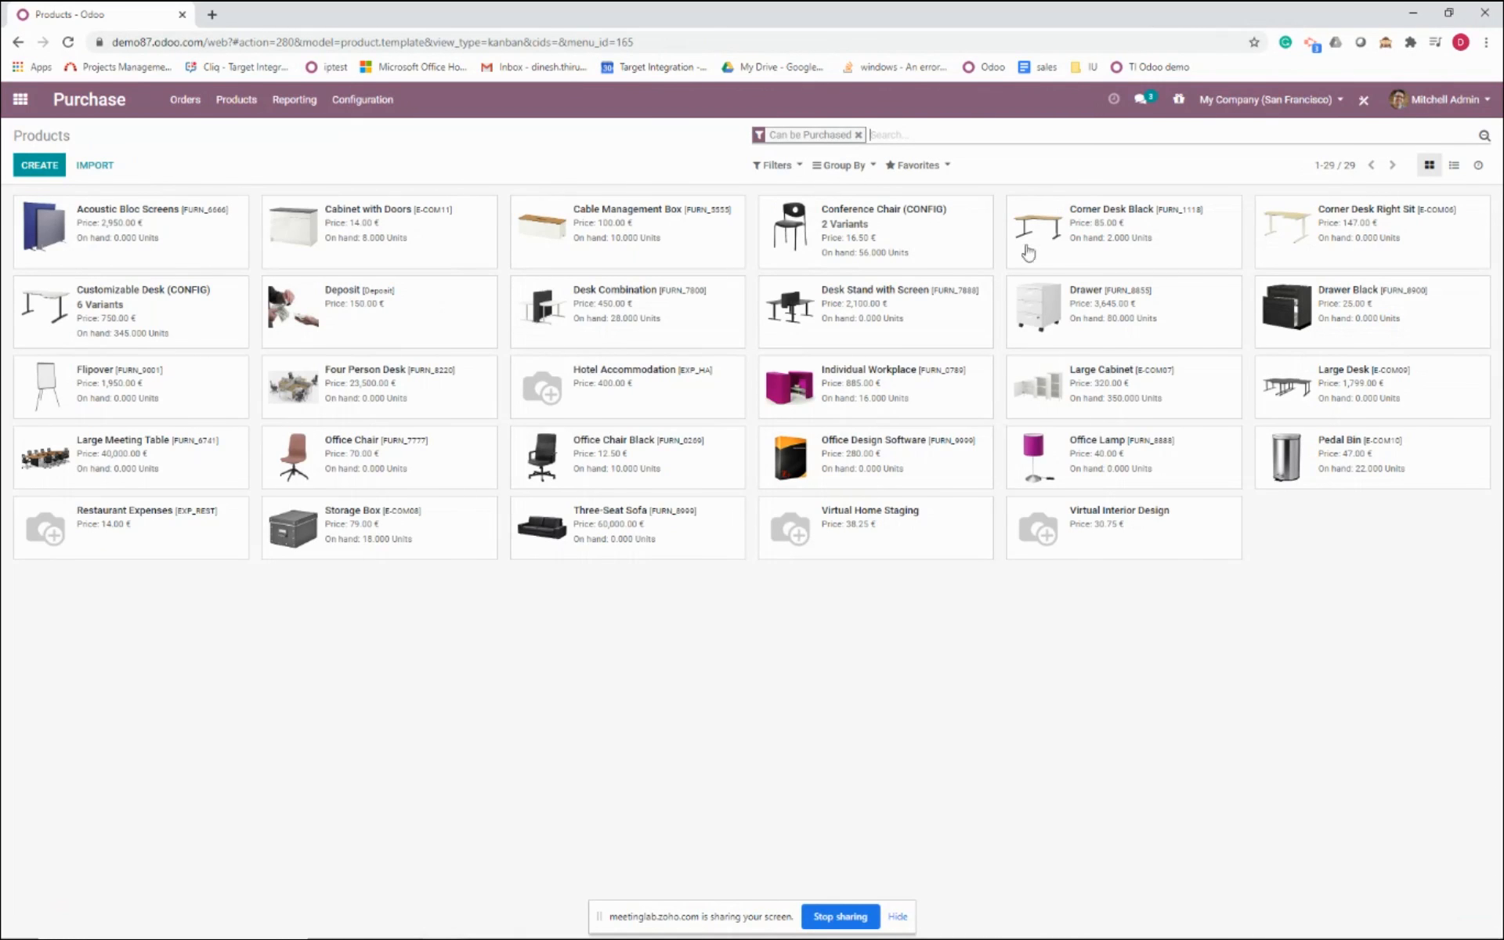
click(1102, 245)
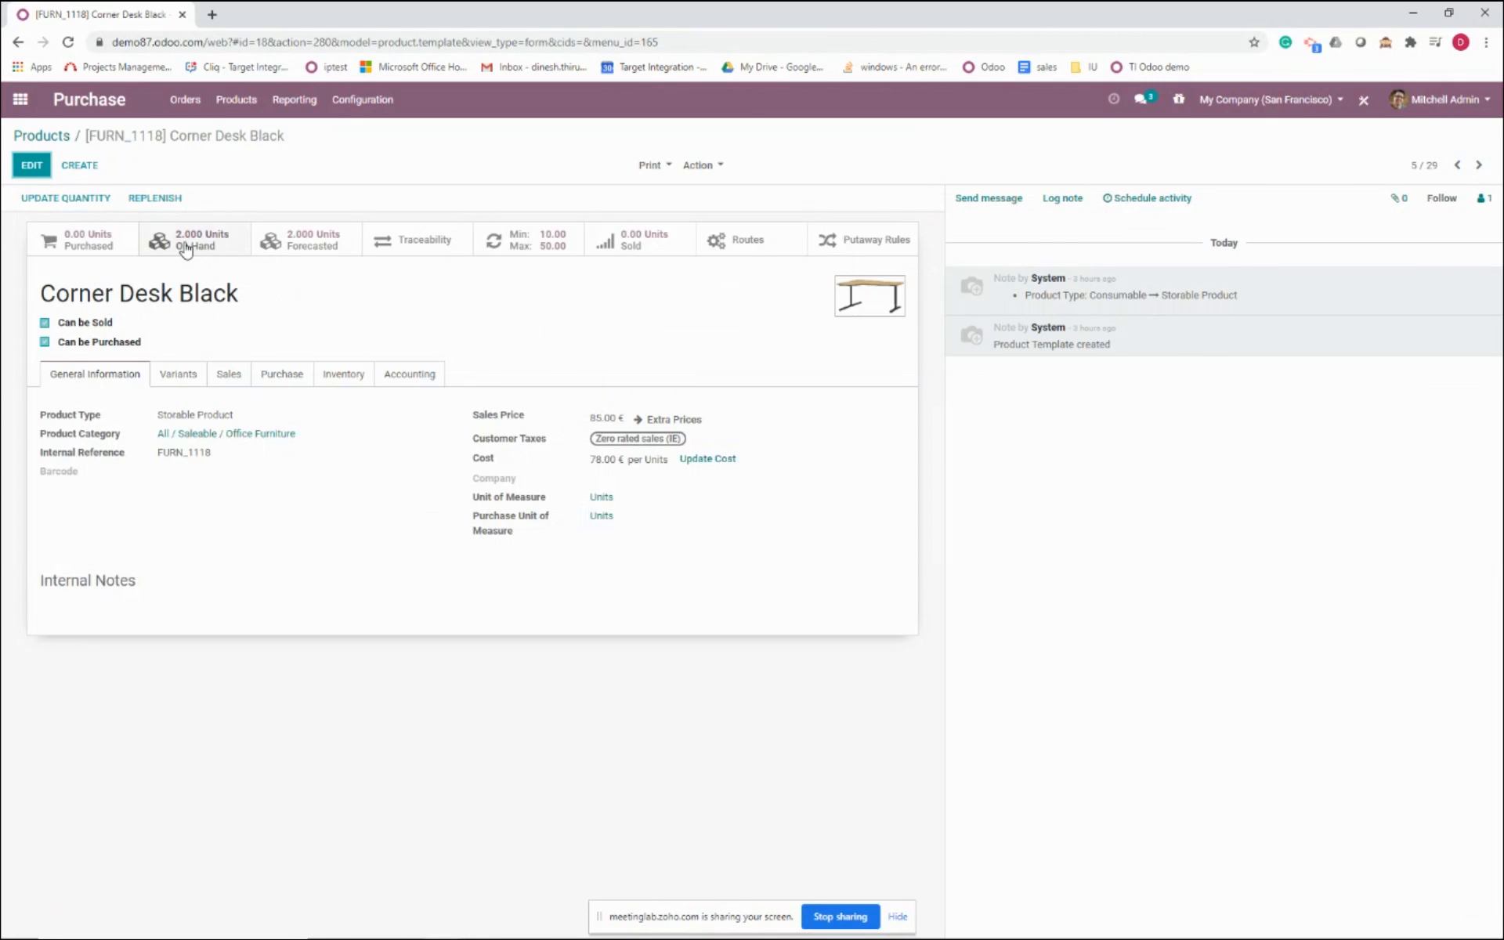
Open the reordering rule of Corner Desk Black and run the scheduler manually from it
click(540, 247)
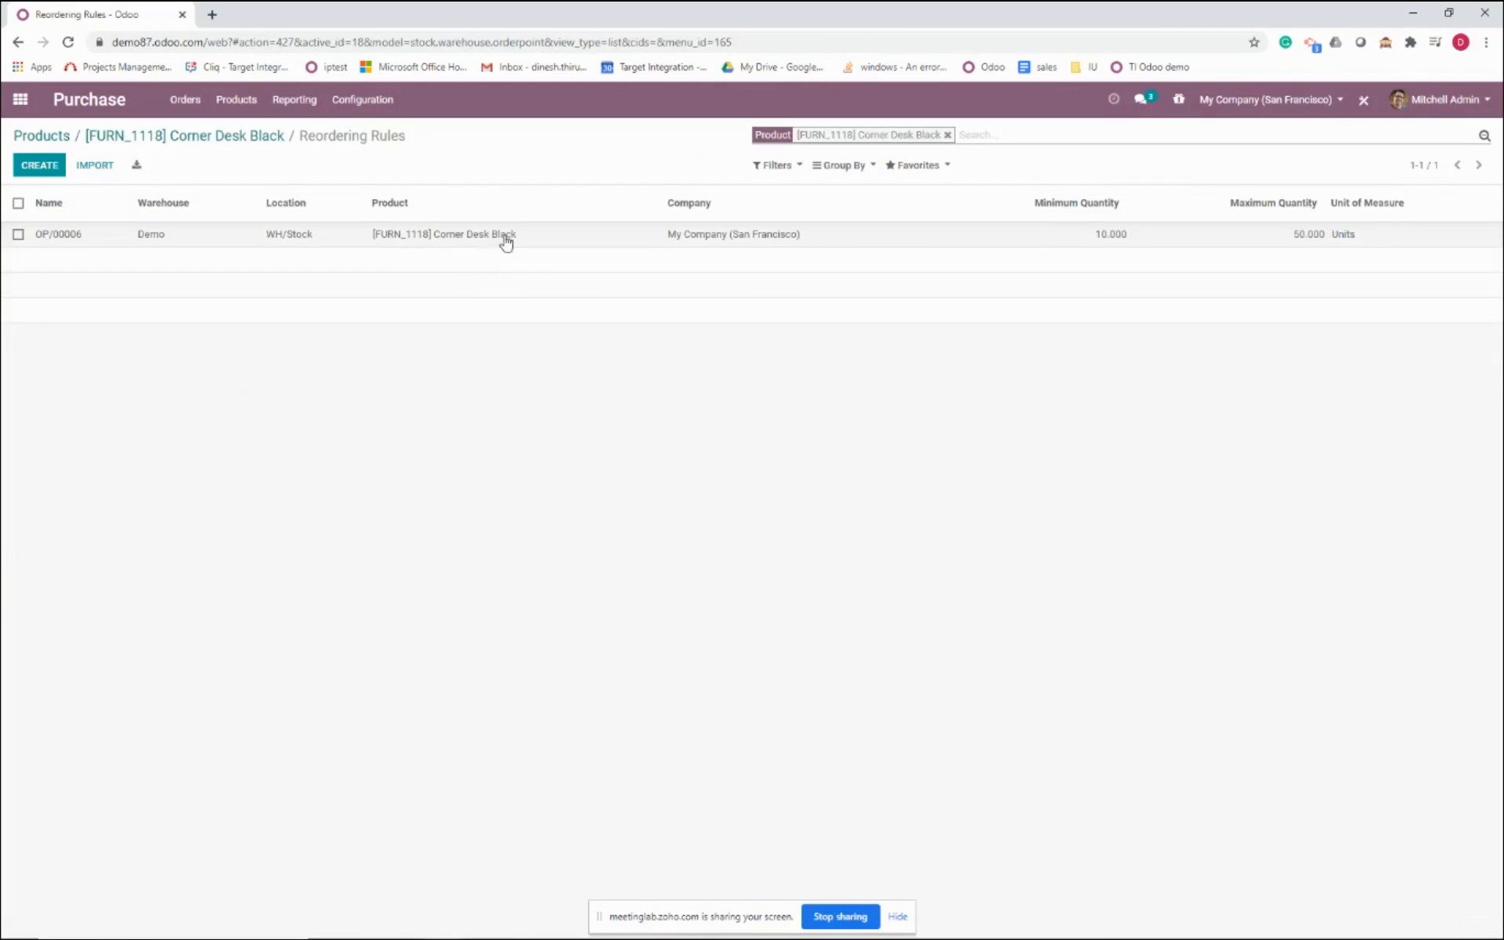
click(558, 235)
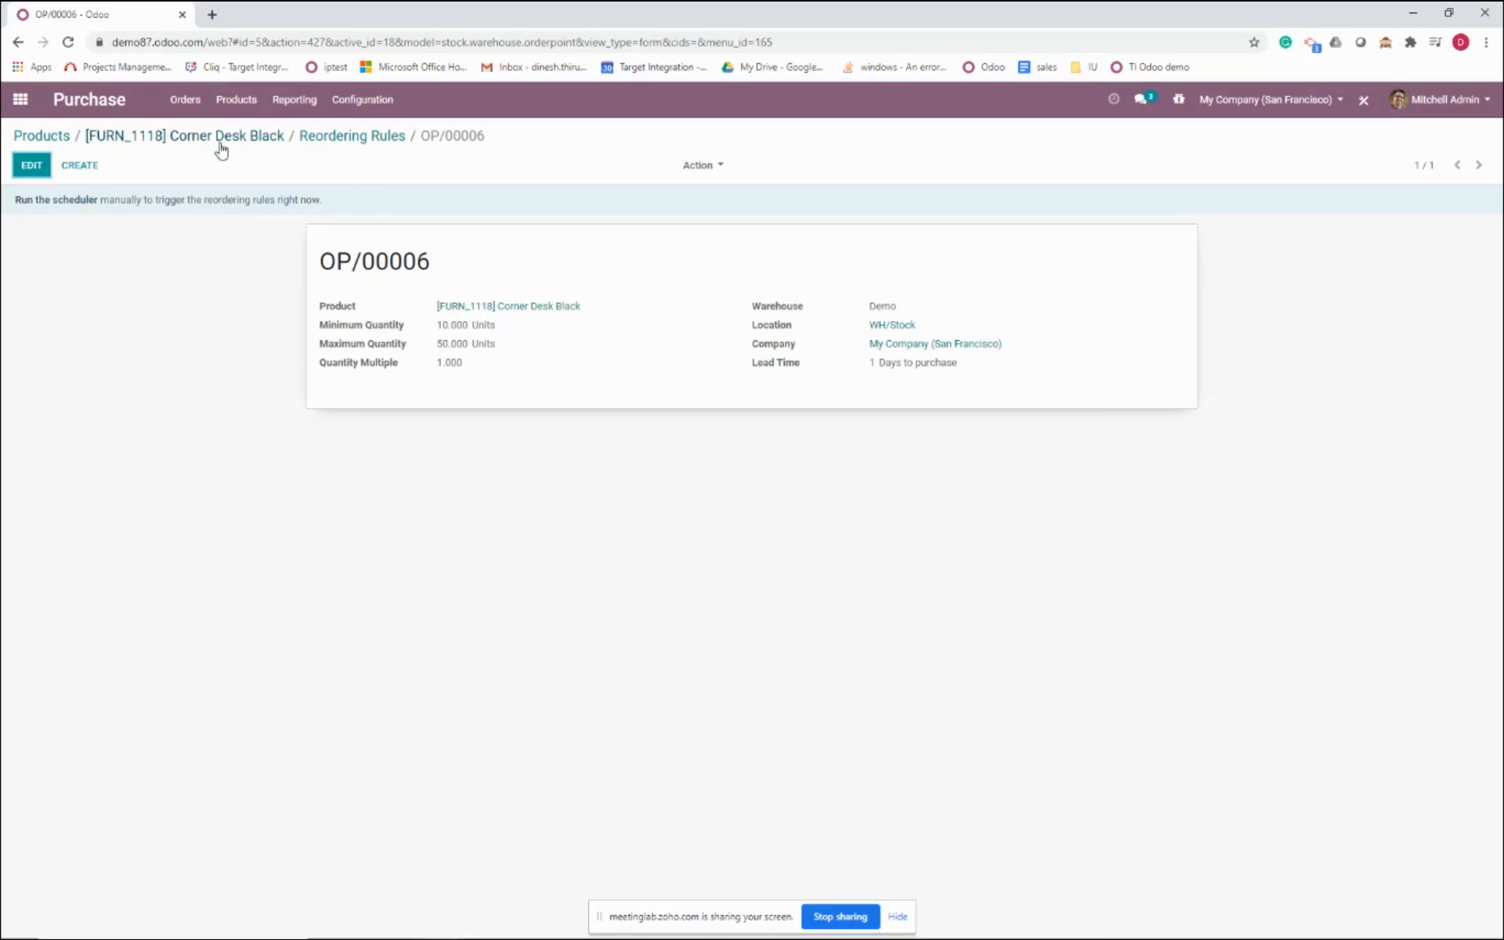
click(69, 202)
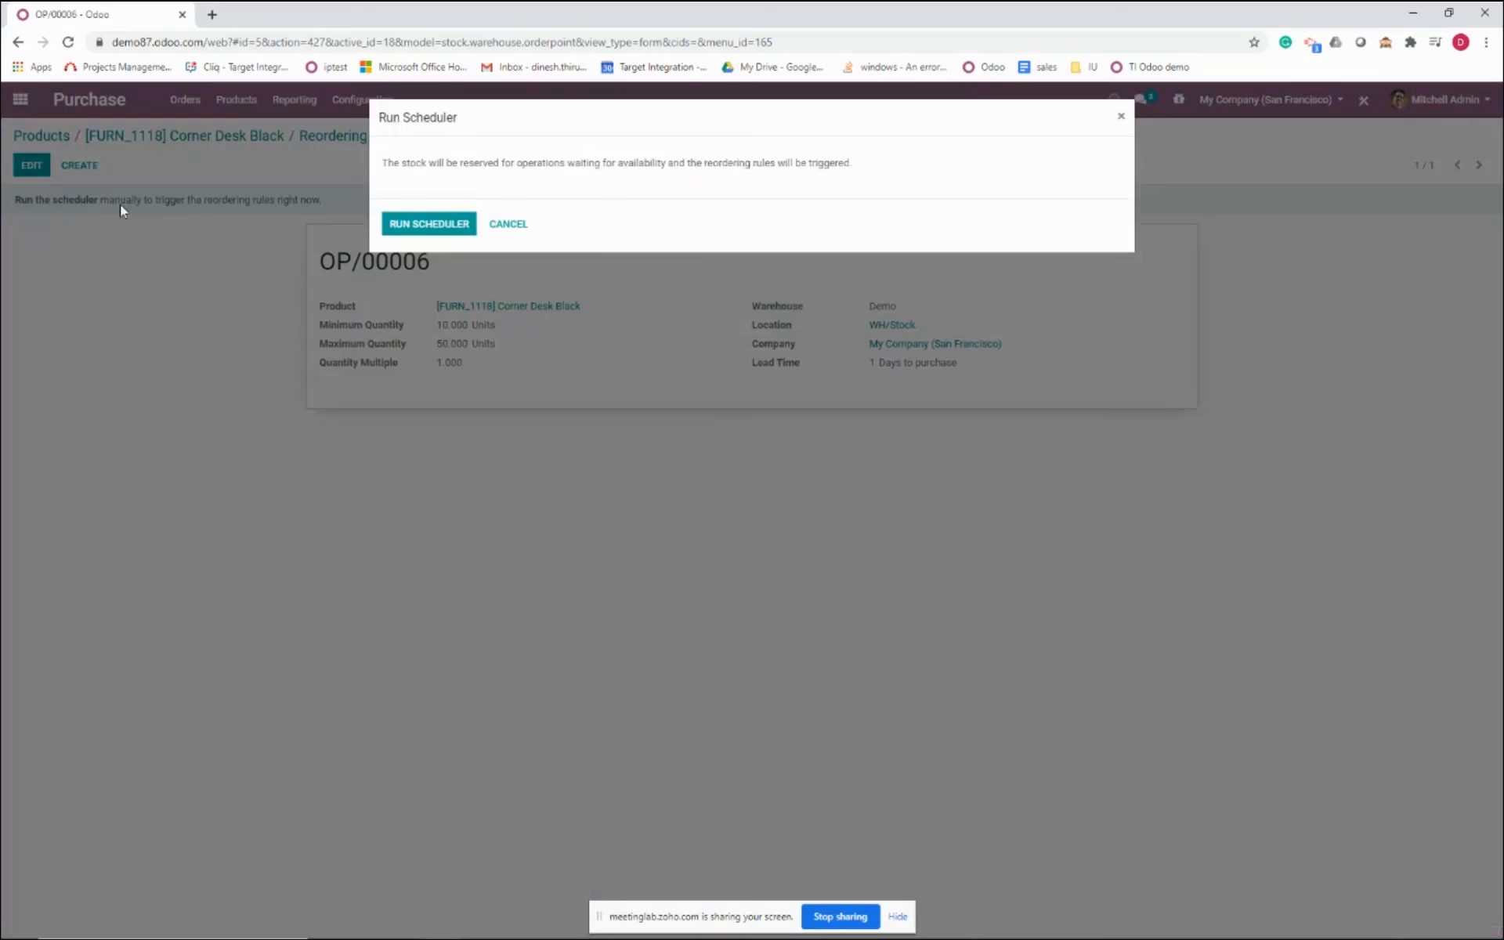
click(403, 222)
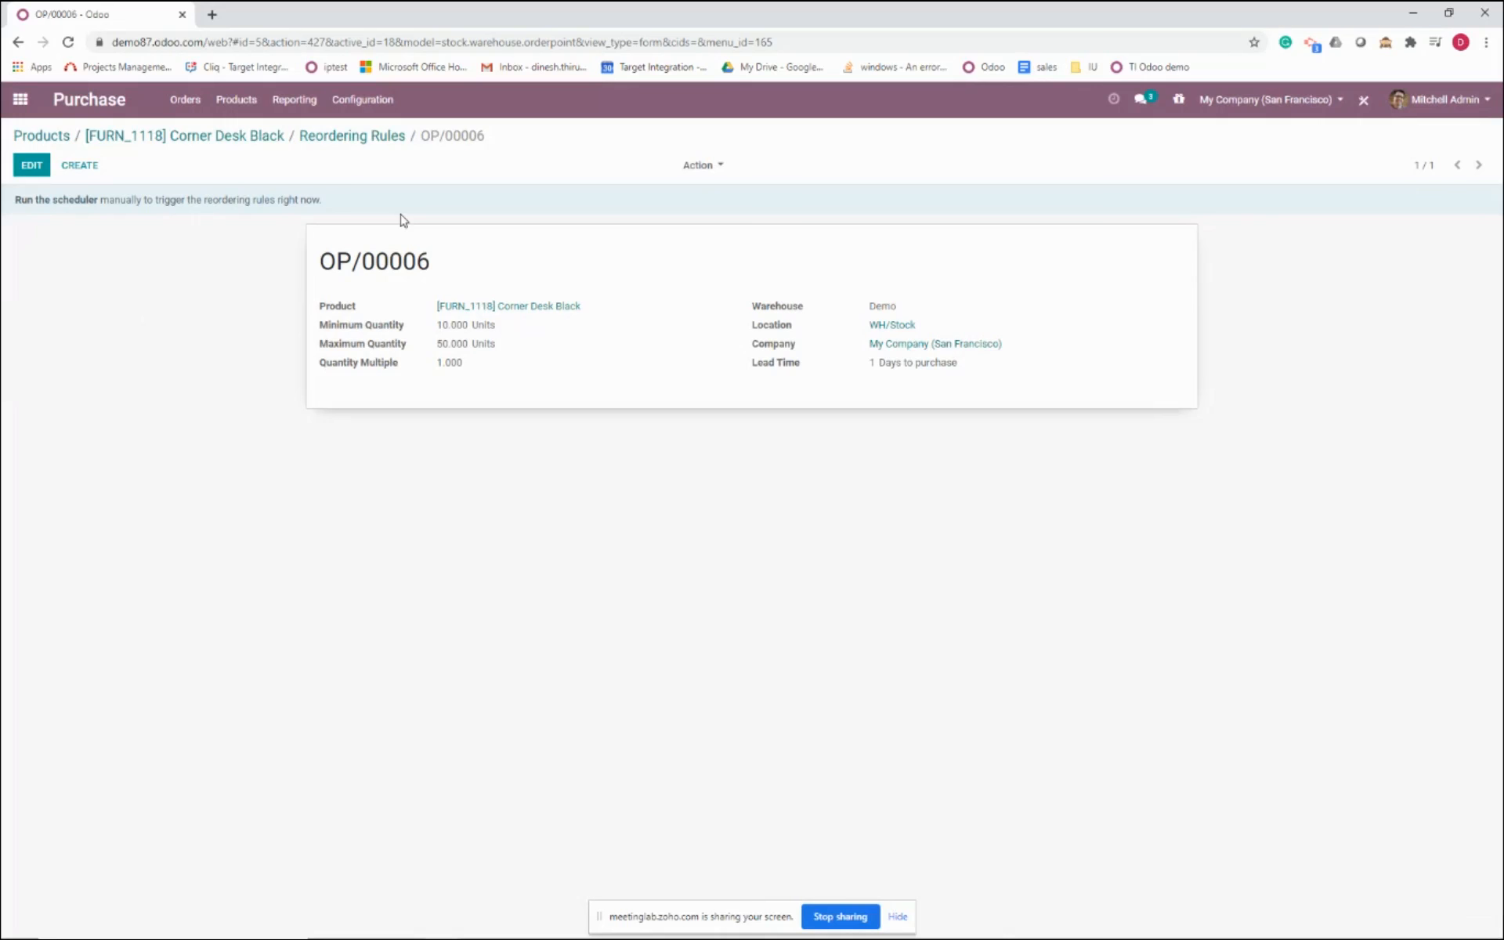
Open the Ready Mat request for quotation for Corner Desk Black and confirm the order
click(245, 139)
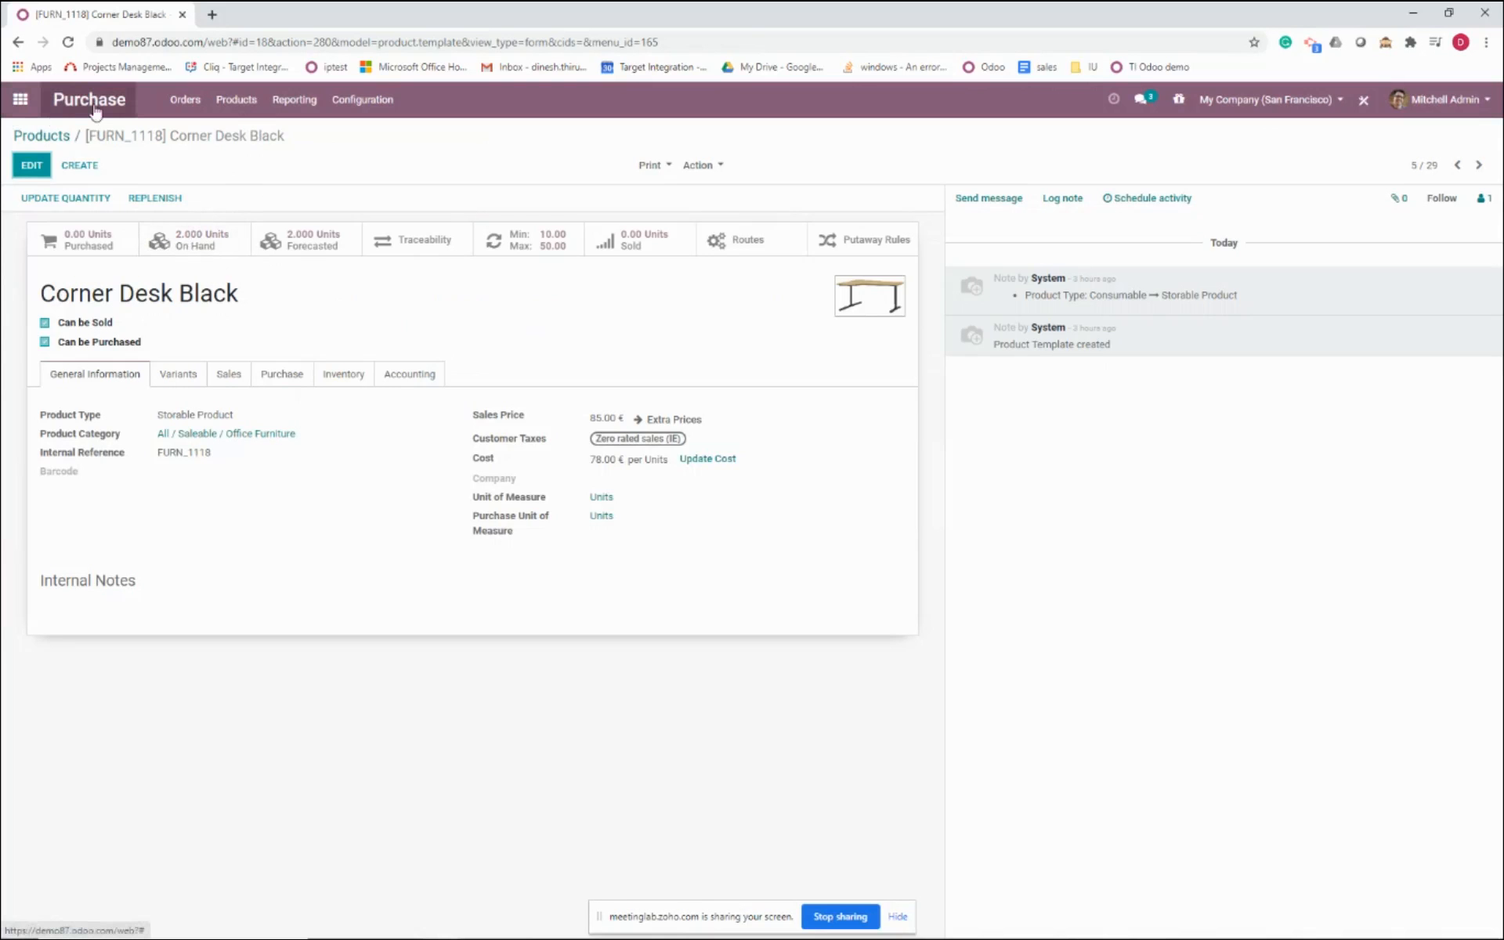
click(183, 99)
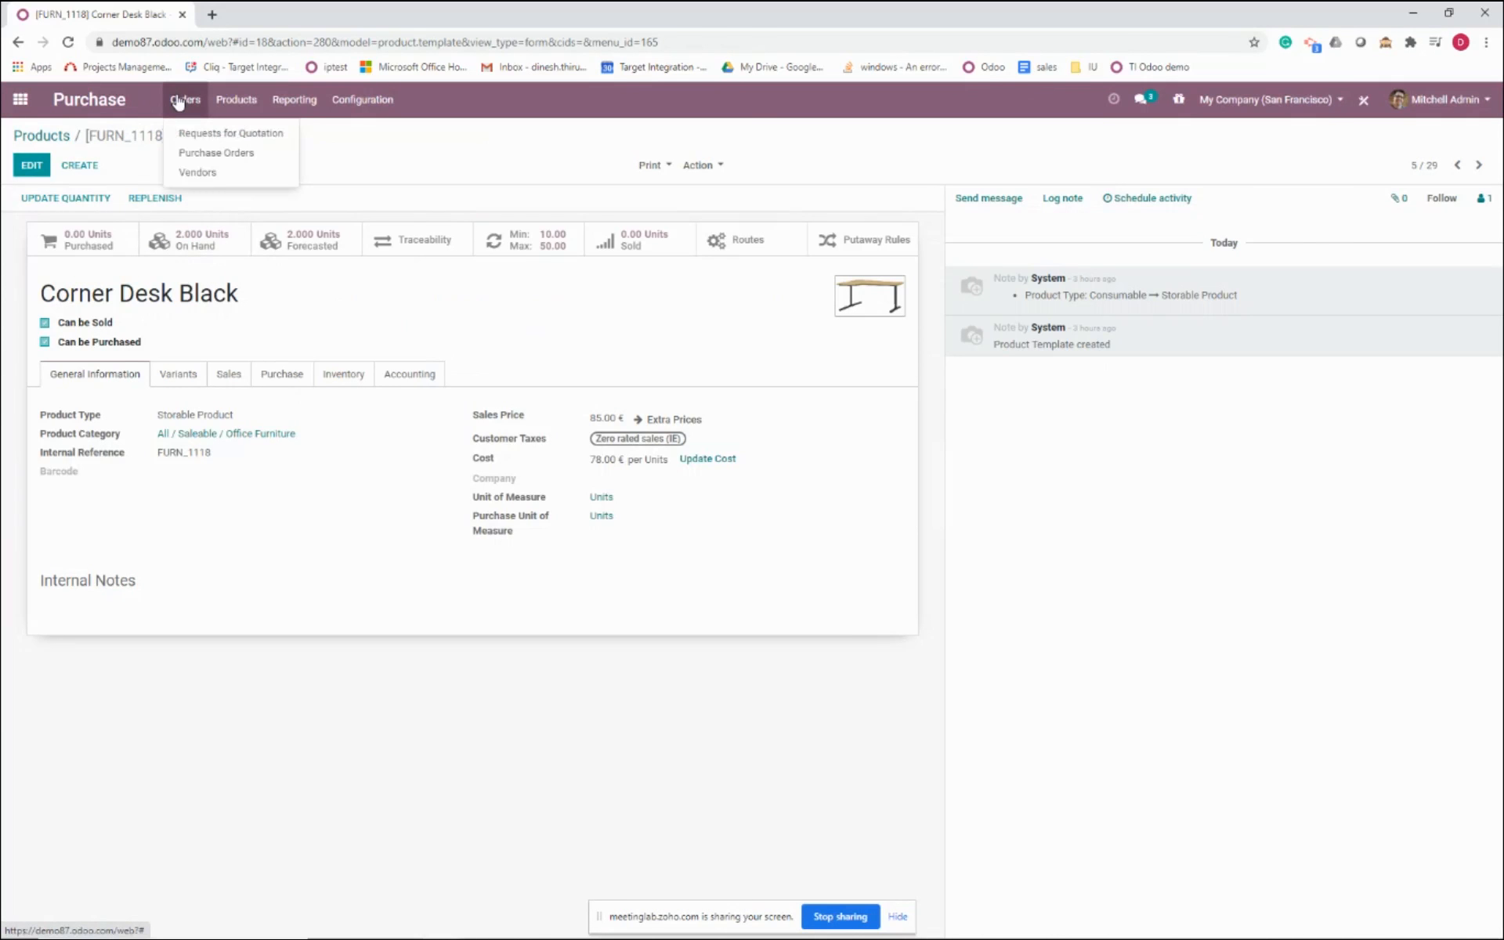
click(212, 137)
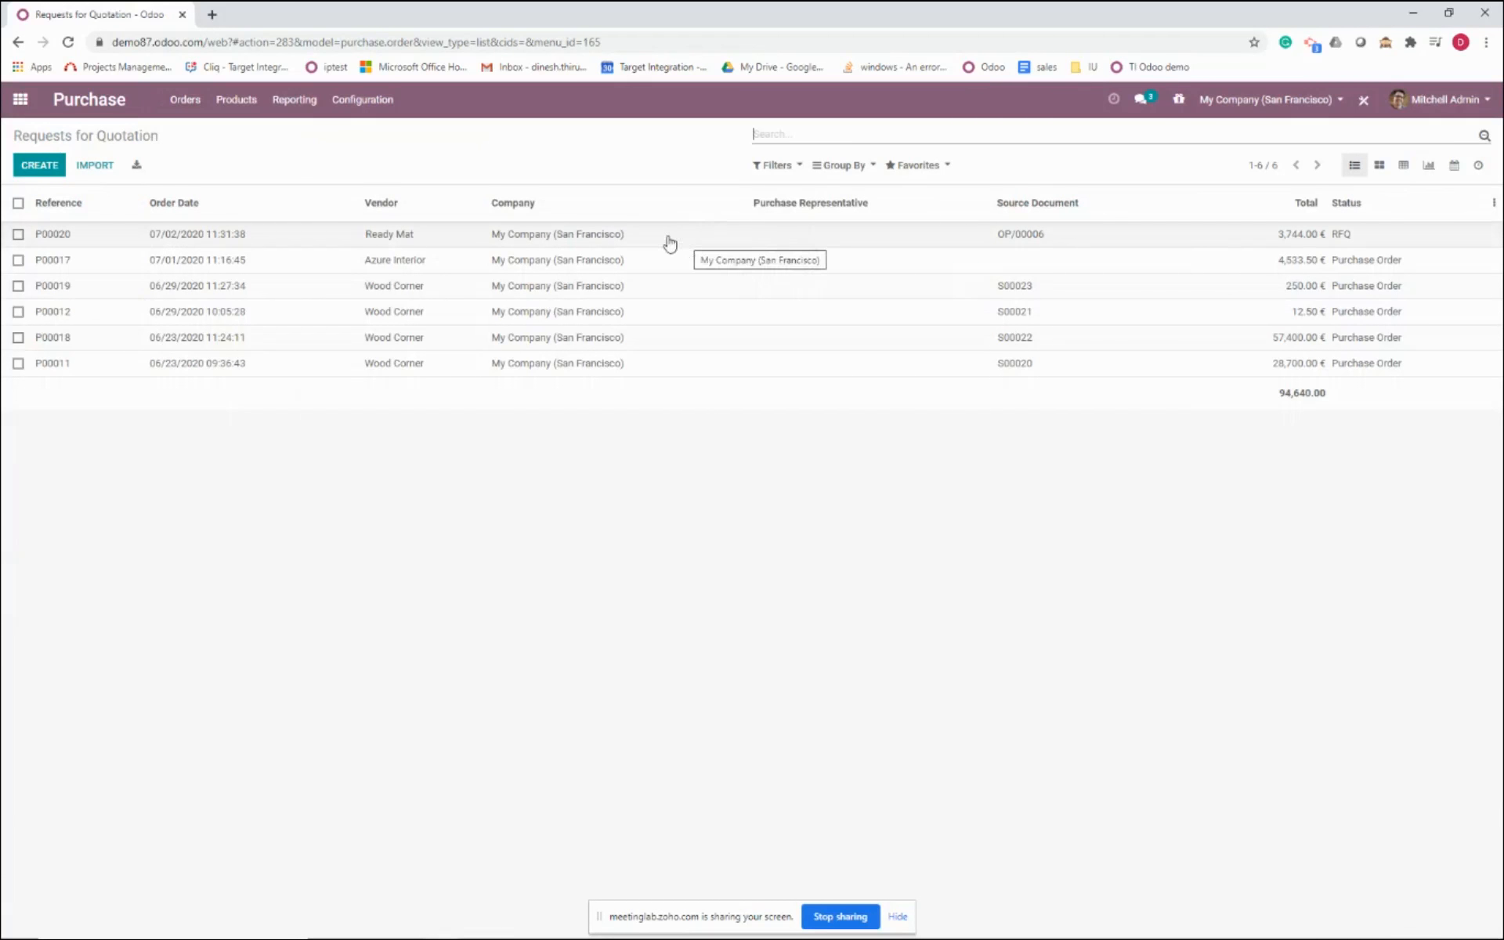
click(270, 239)
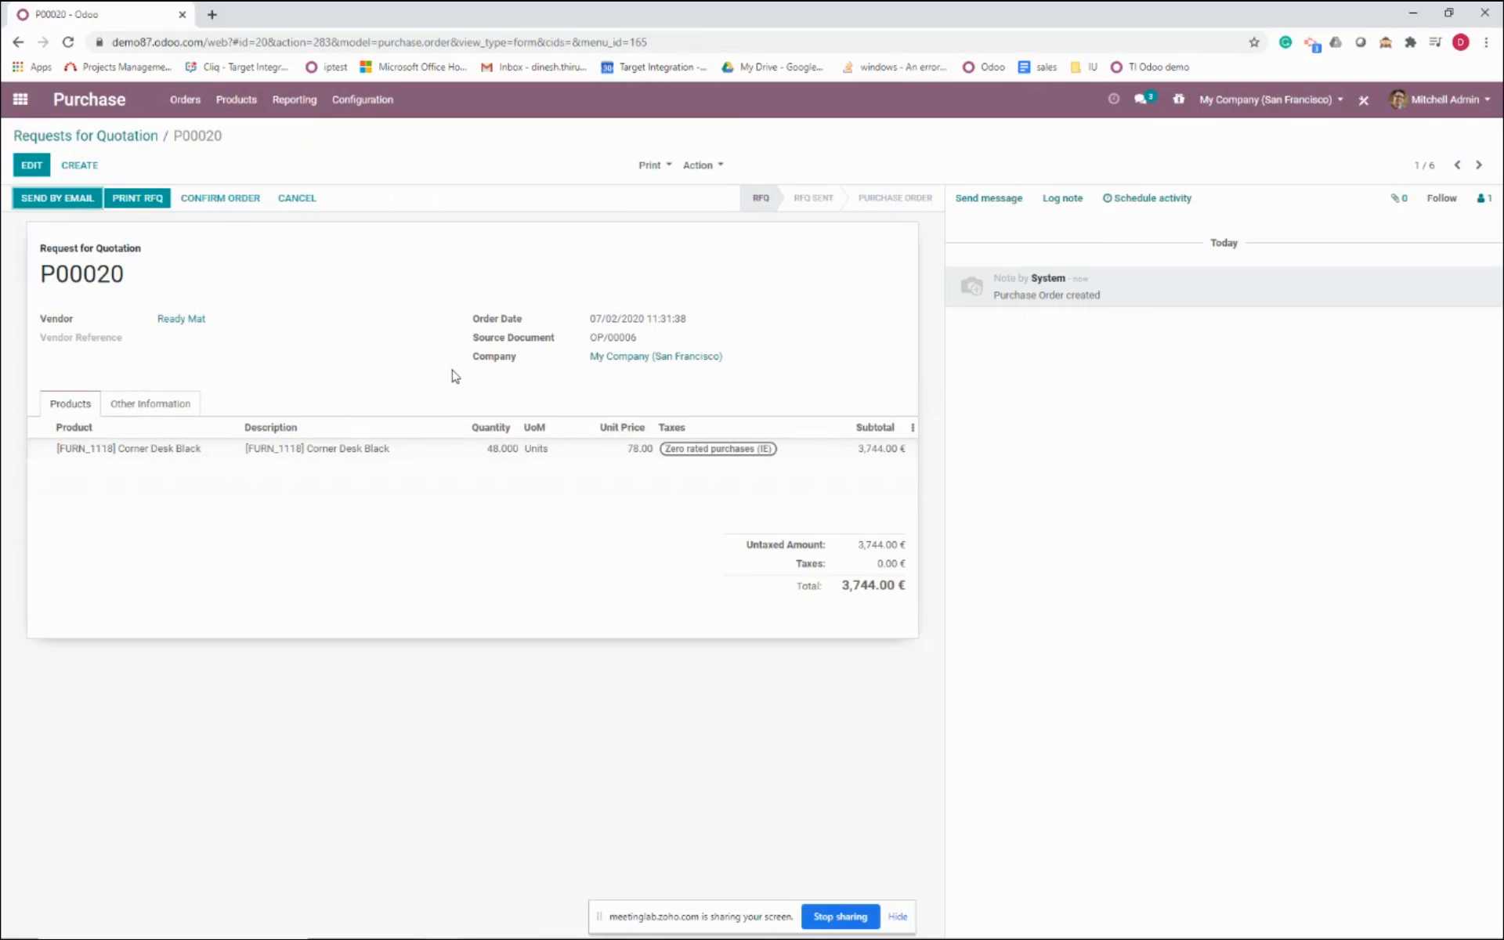
click(246, 205)
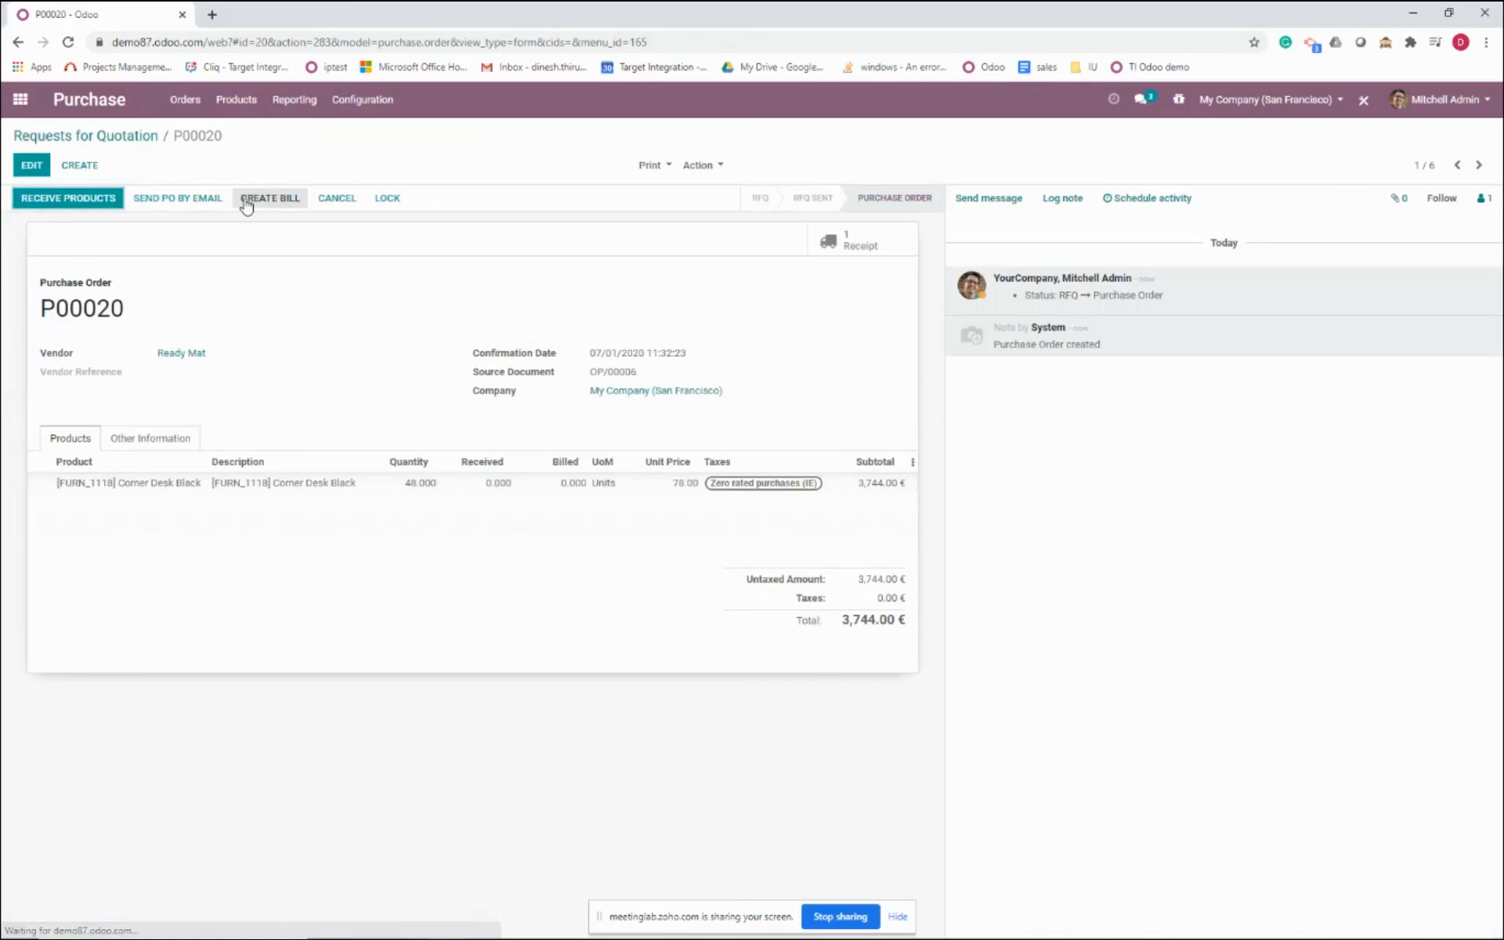
Open the receipt of the Ready Mat purchase order and validate it with an immediate transfer of all quantities
click(865, 248)
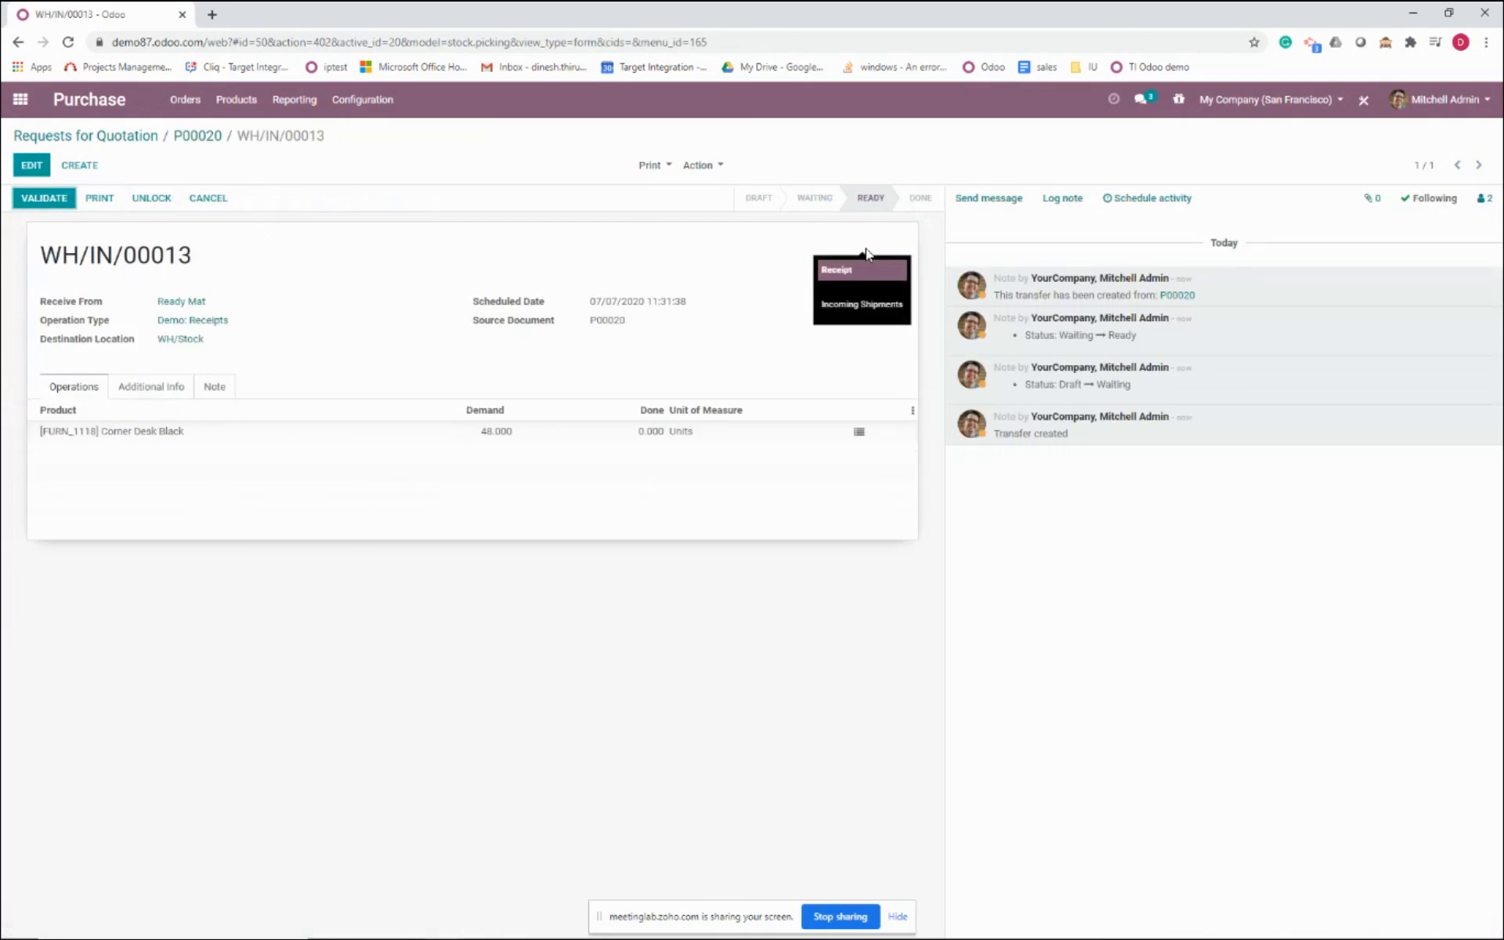
click(56, 200)
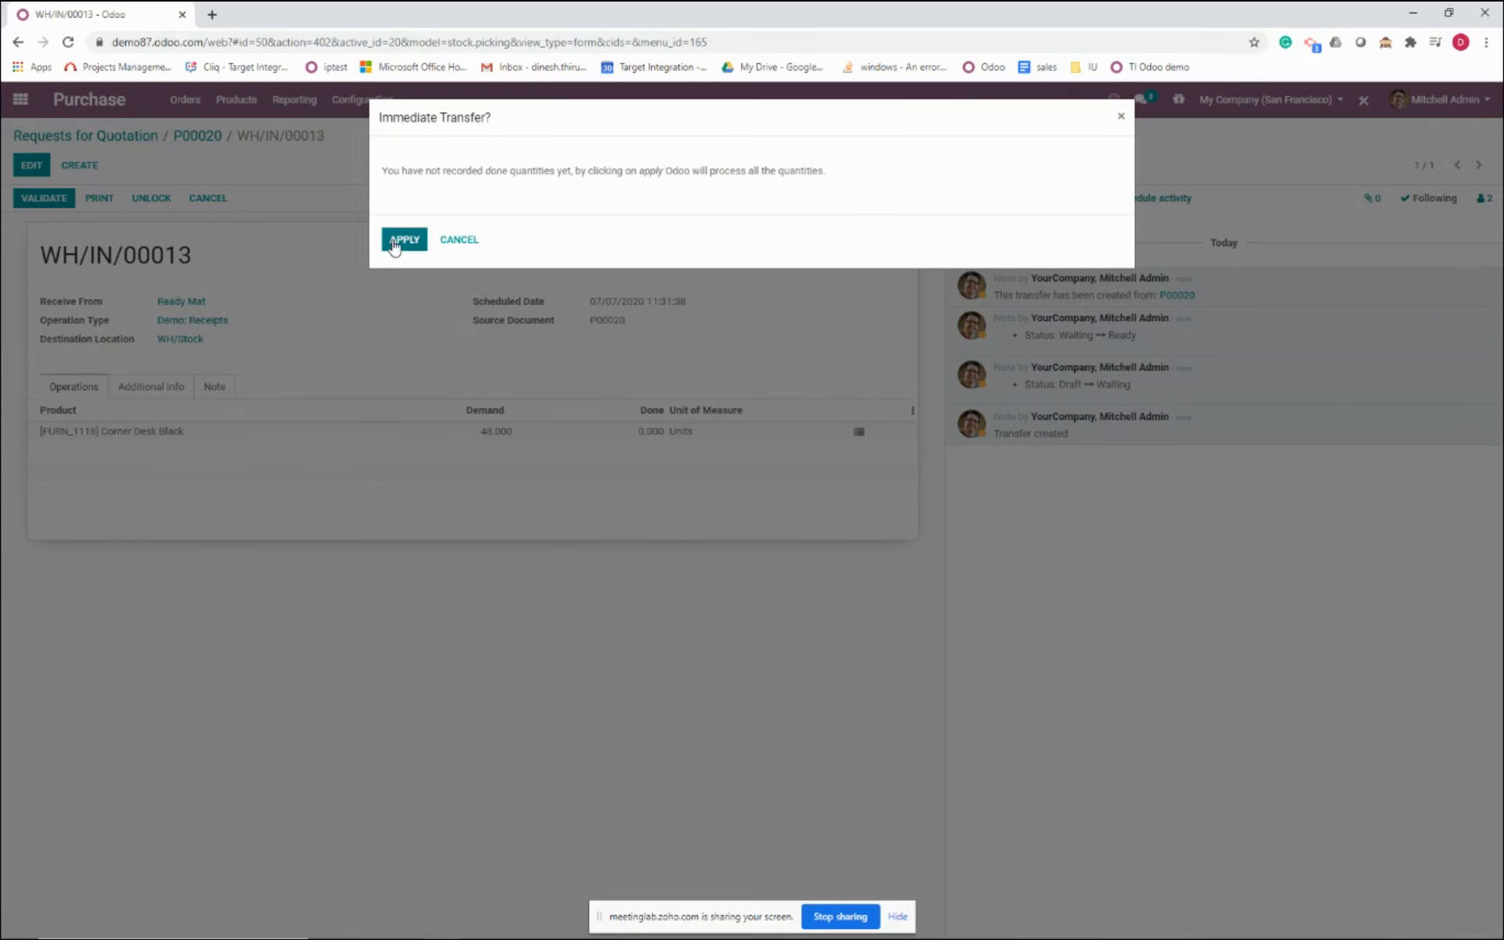
click(401, 239)
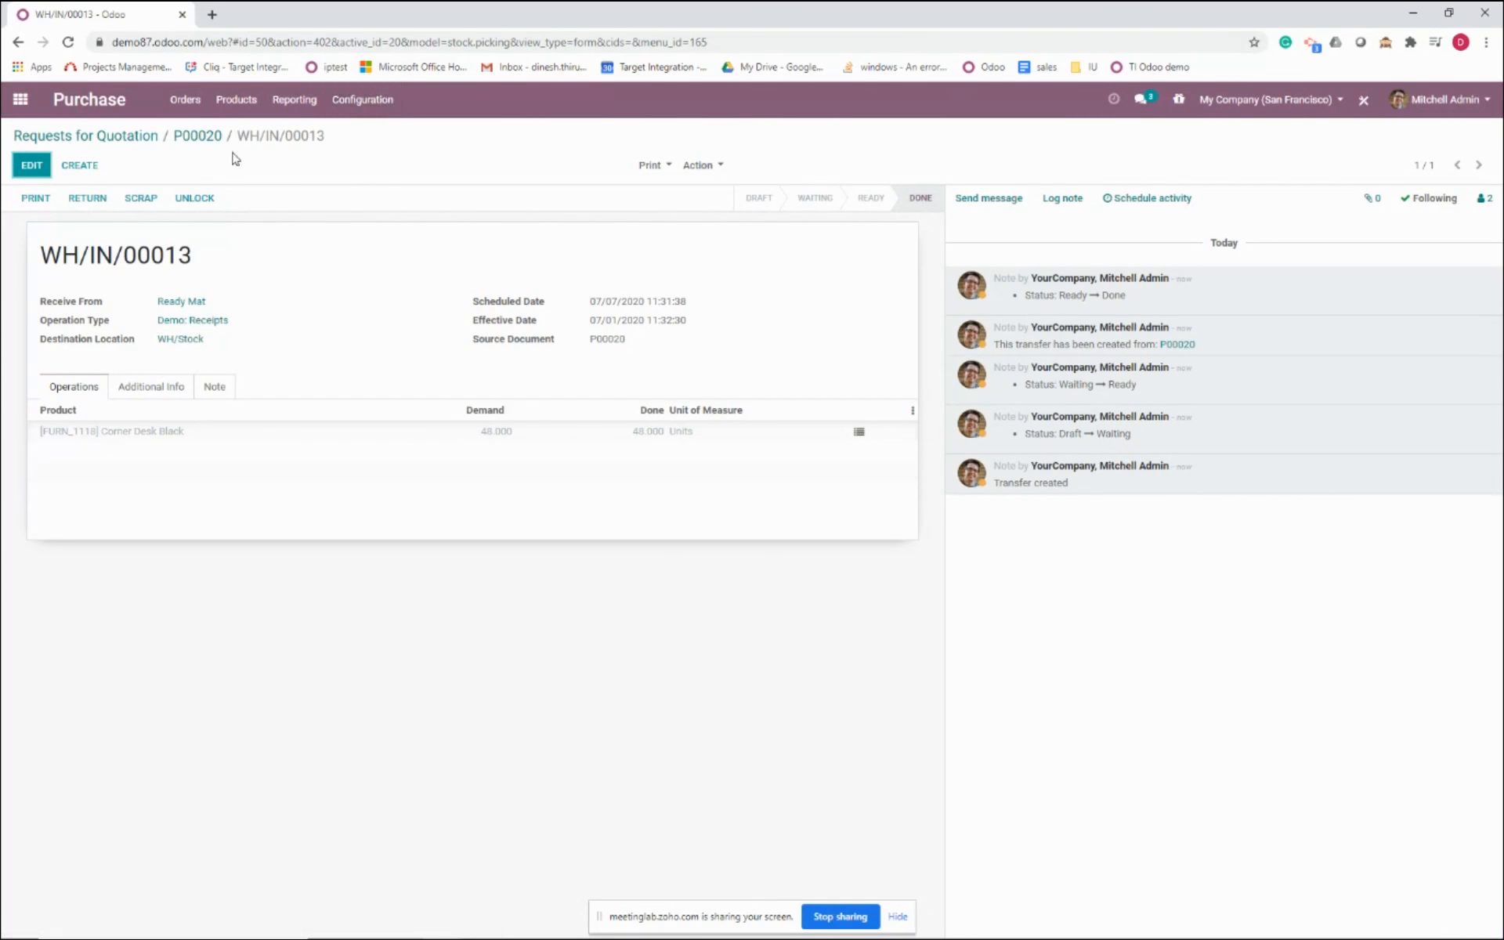
Open Corner Desk Black from the receipt's product line and check its stock quantities and inventory routes
click(119, 431)
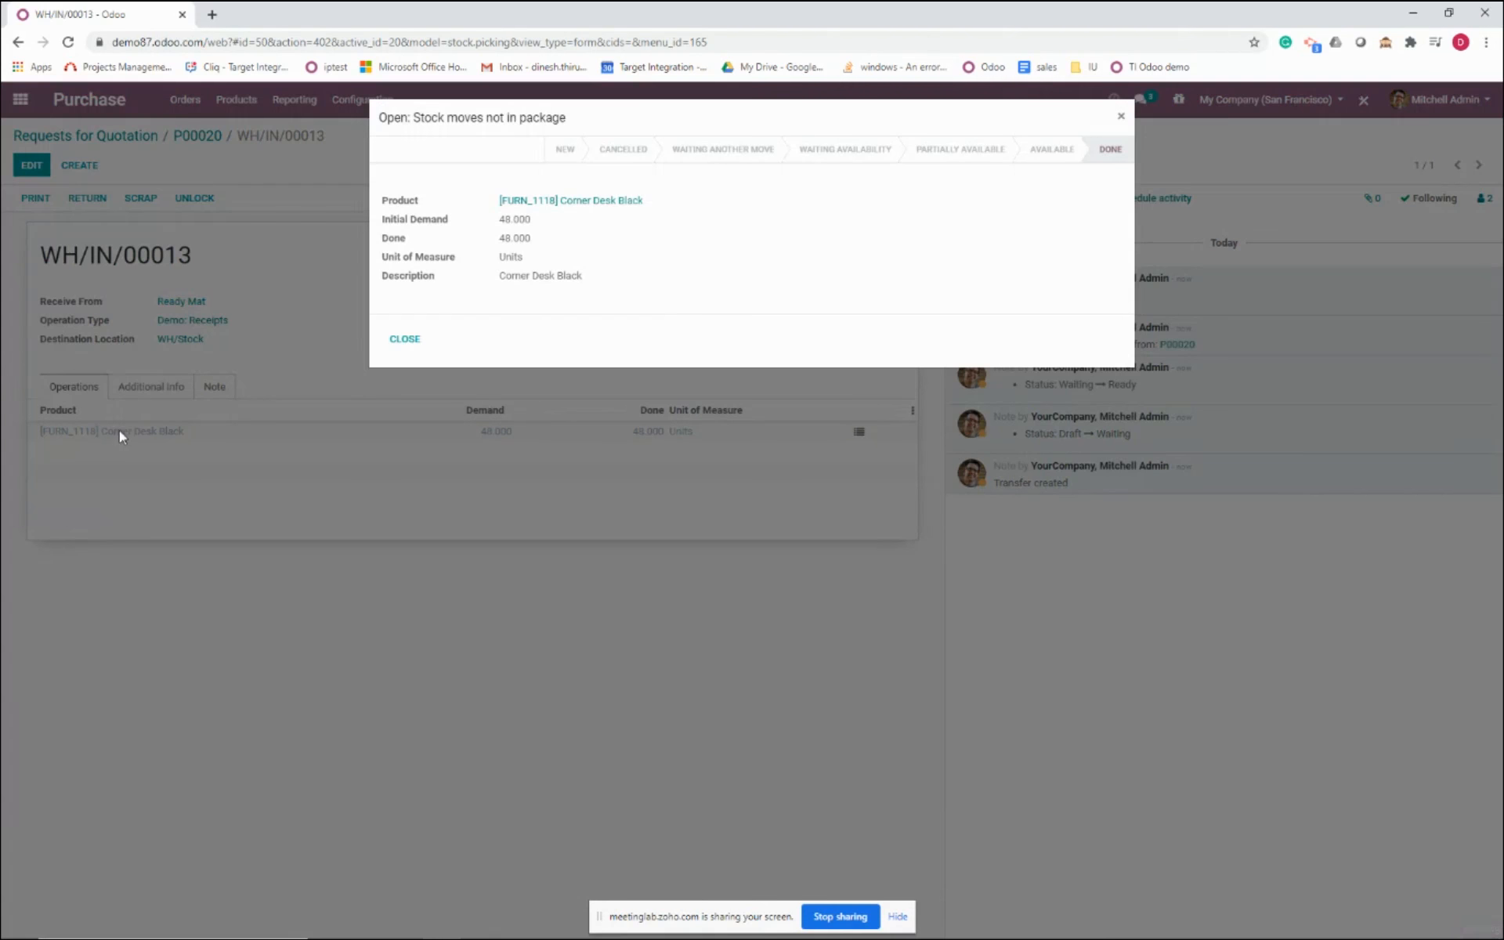
click(609, 201)
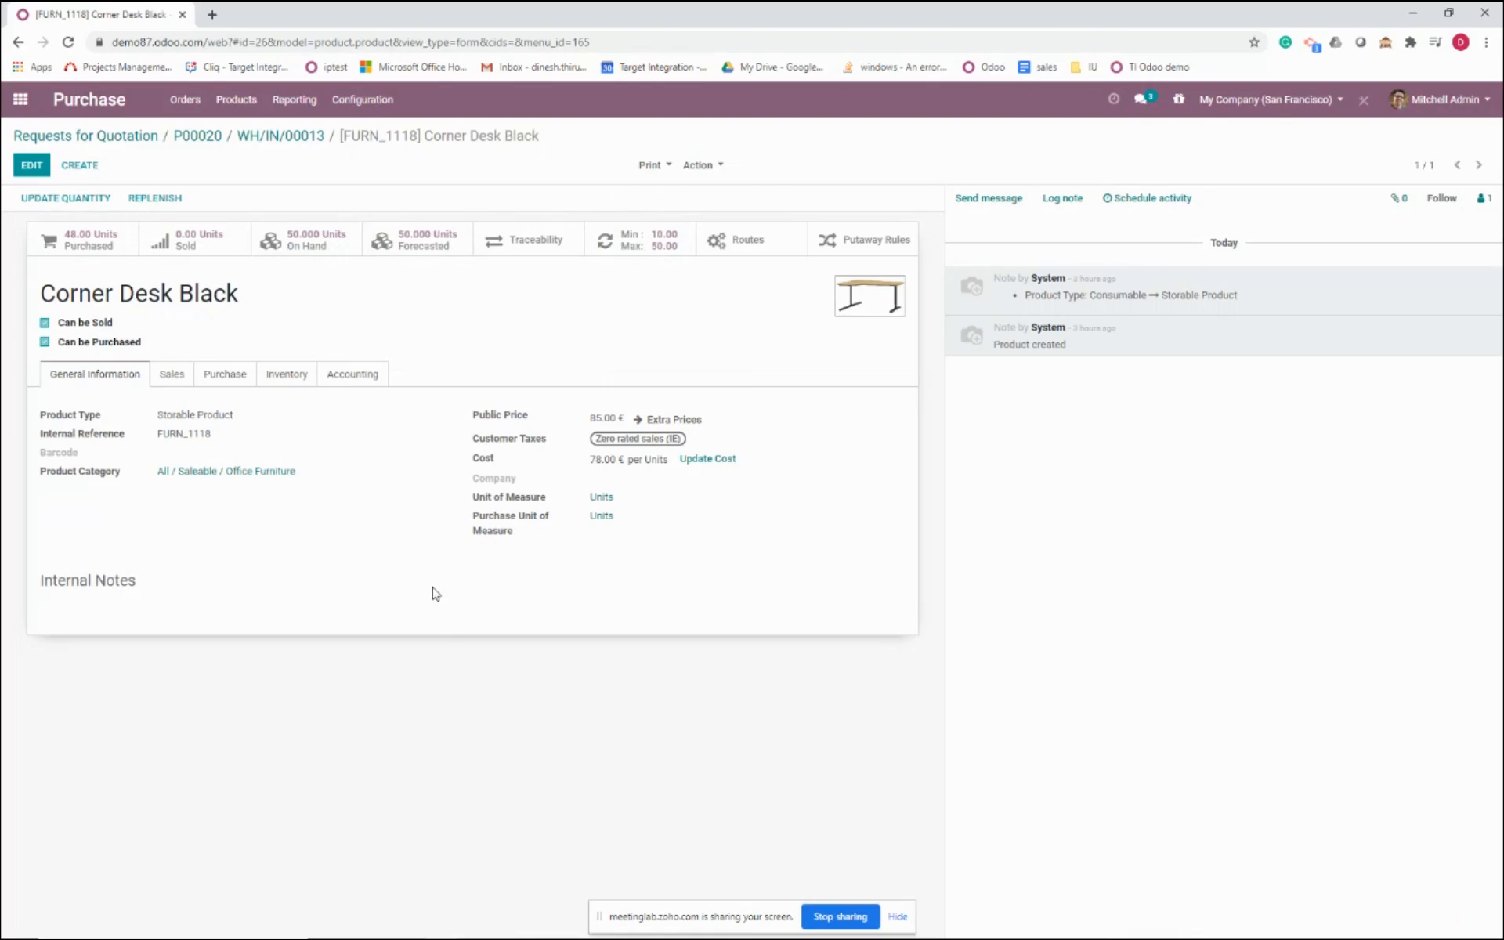
click(280, 379)
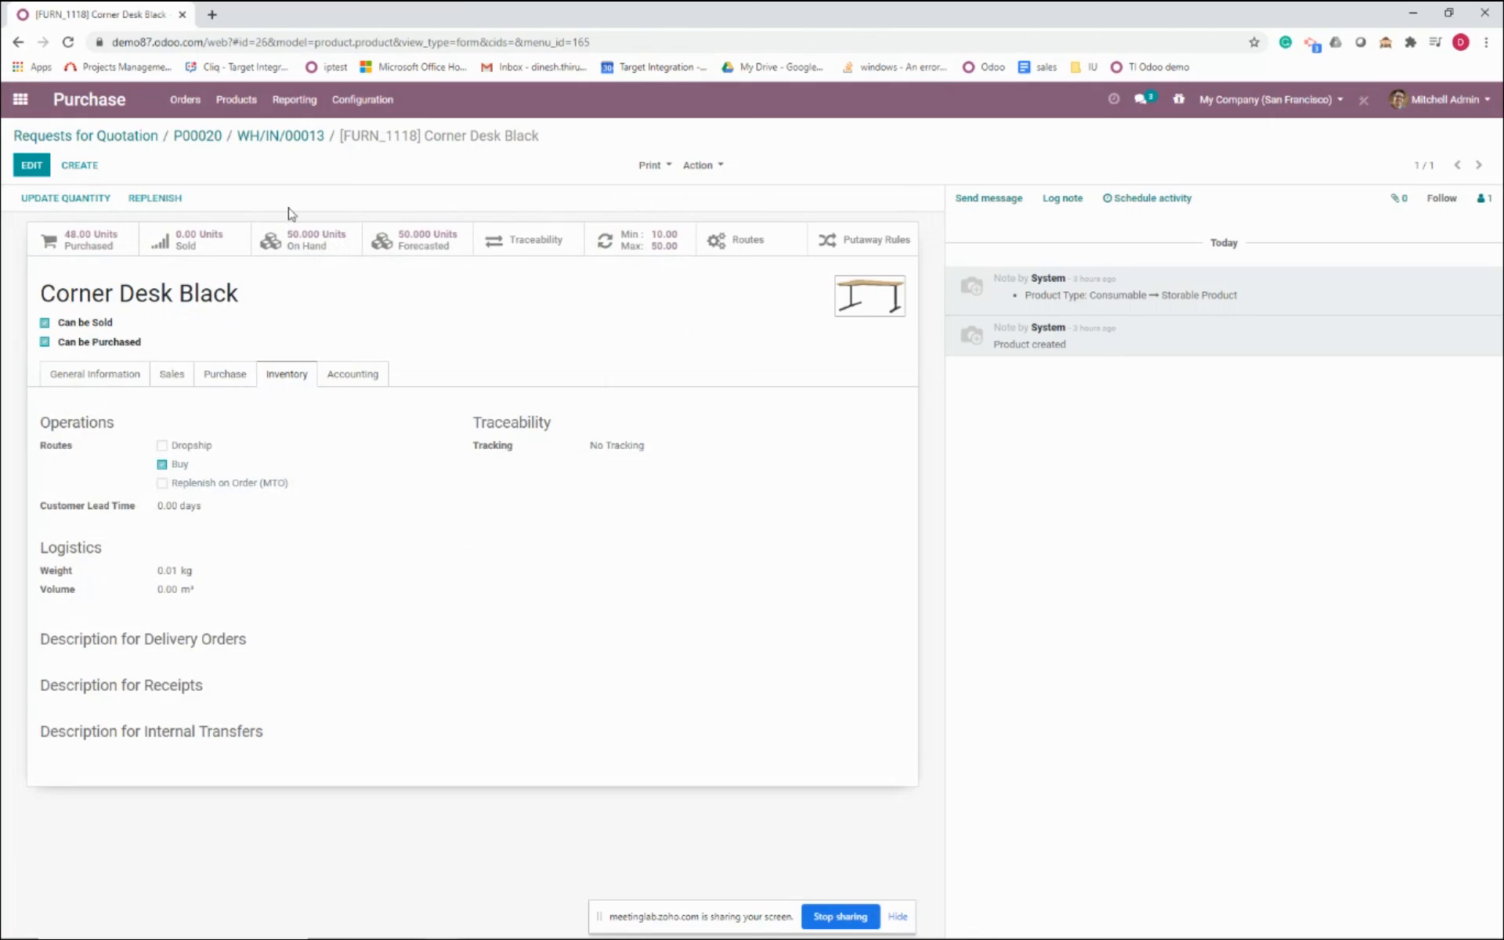
Create the vendor bill from the Ready Mat purchase order for Corner Desk Black and post it
click(75, 101)
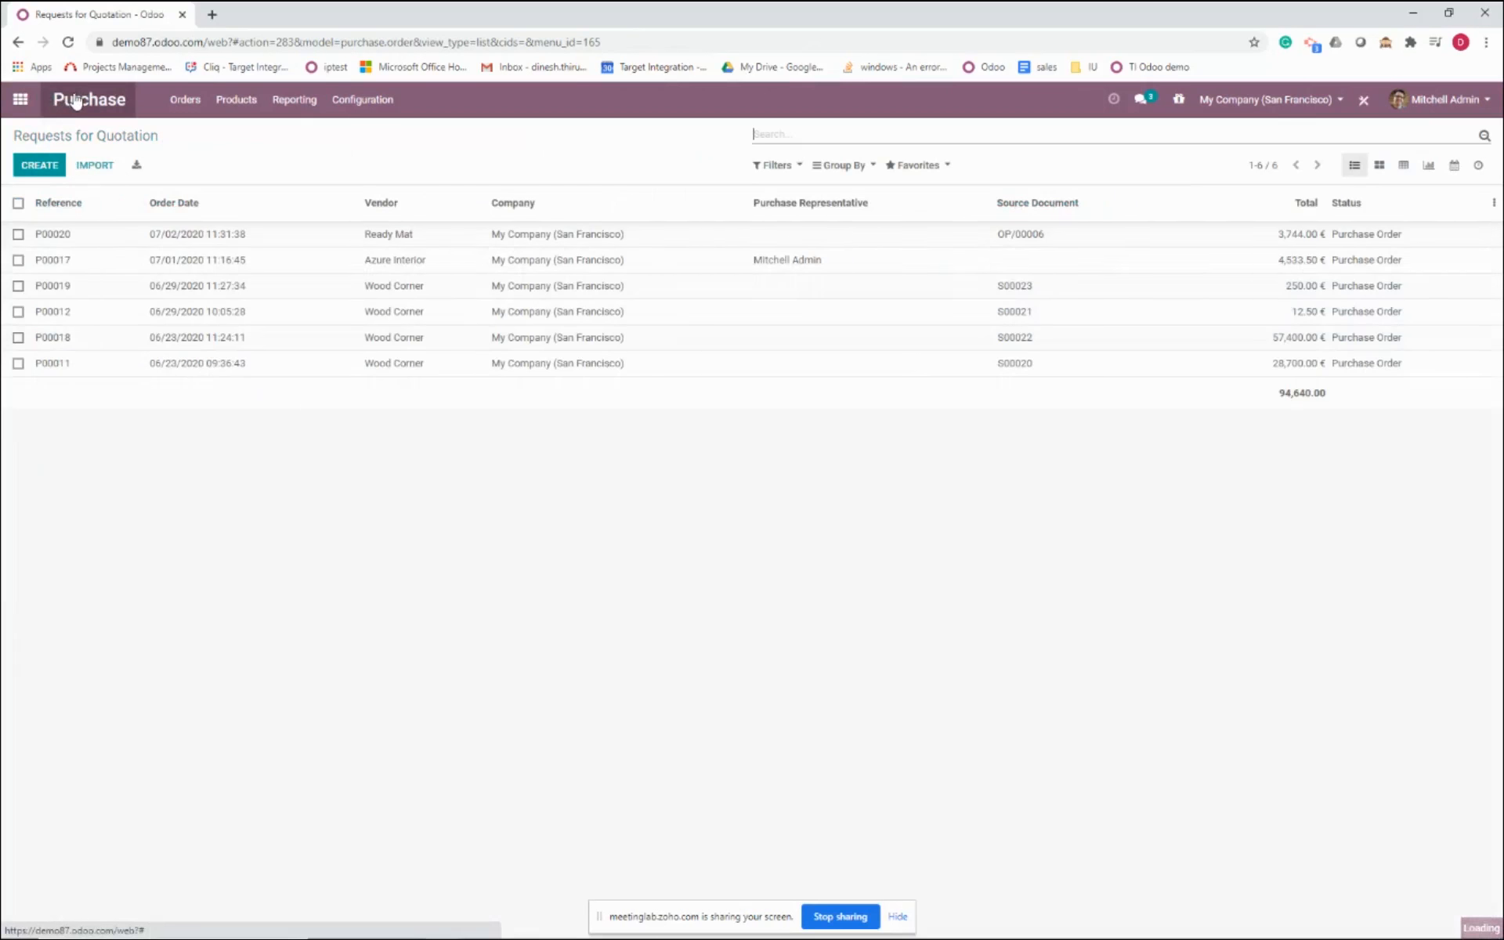
click(297, 245)
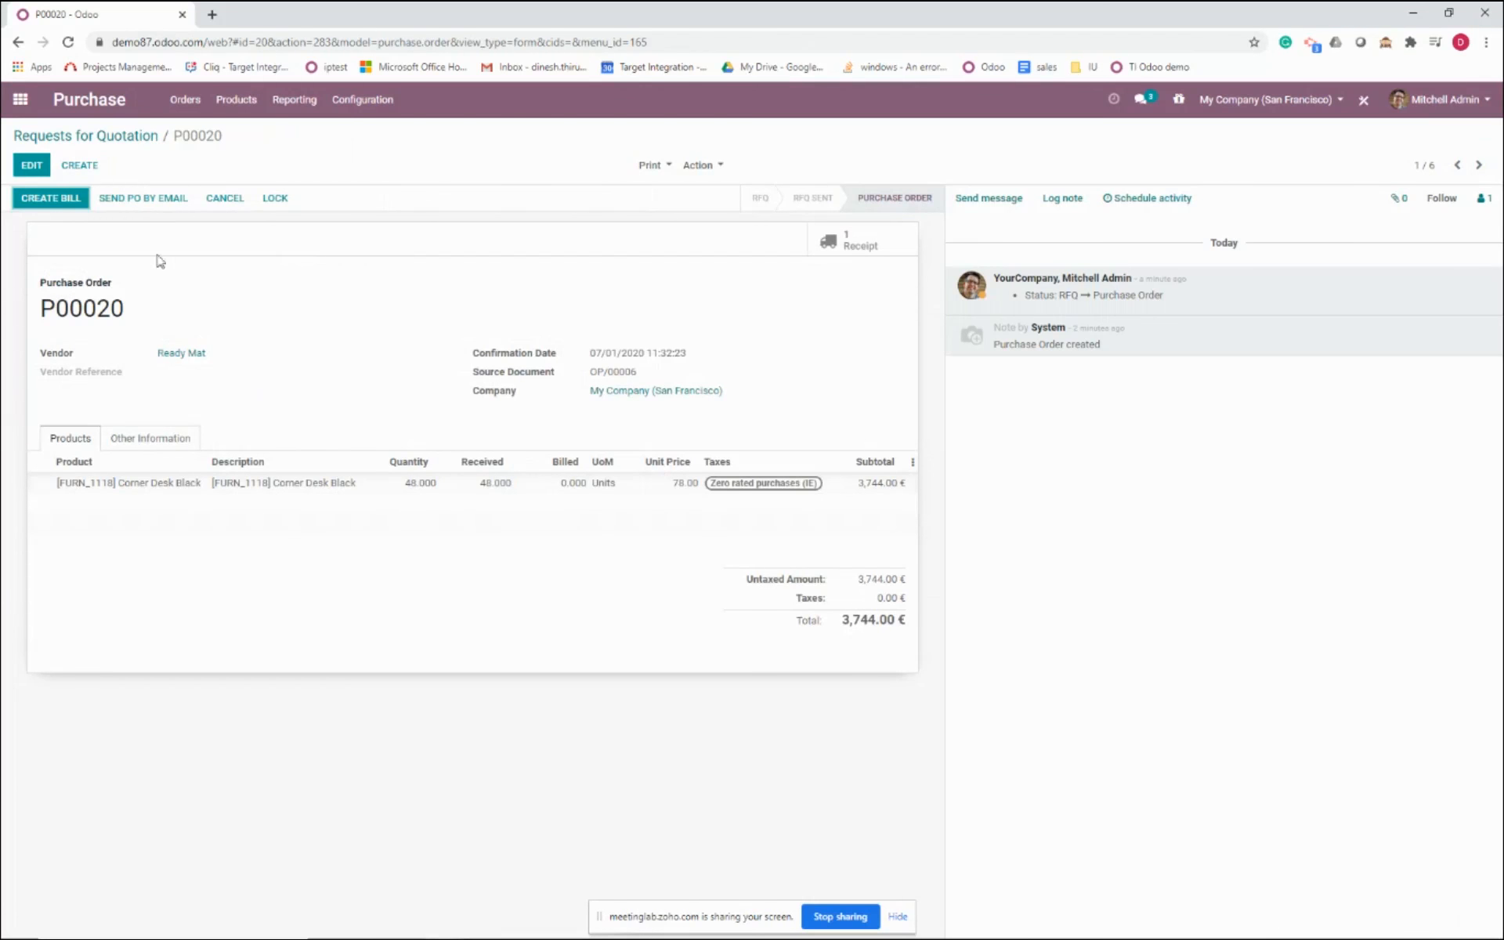
click(60, 206)
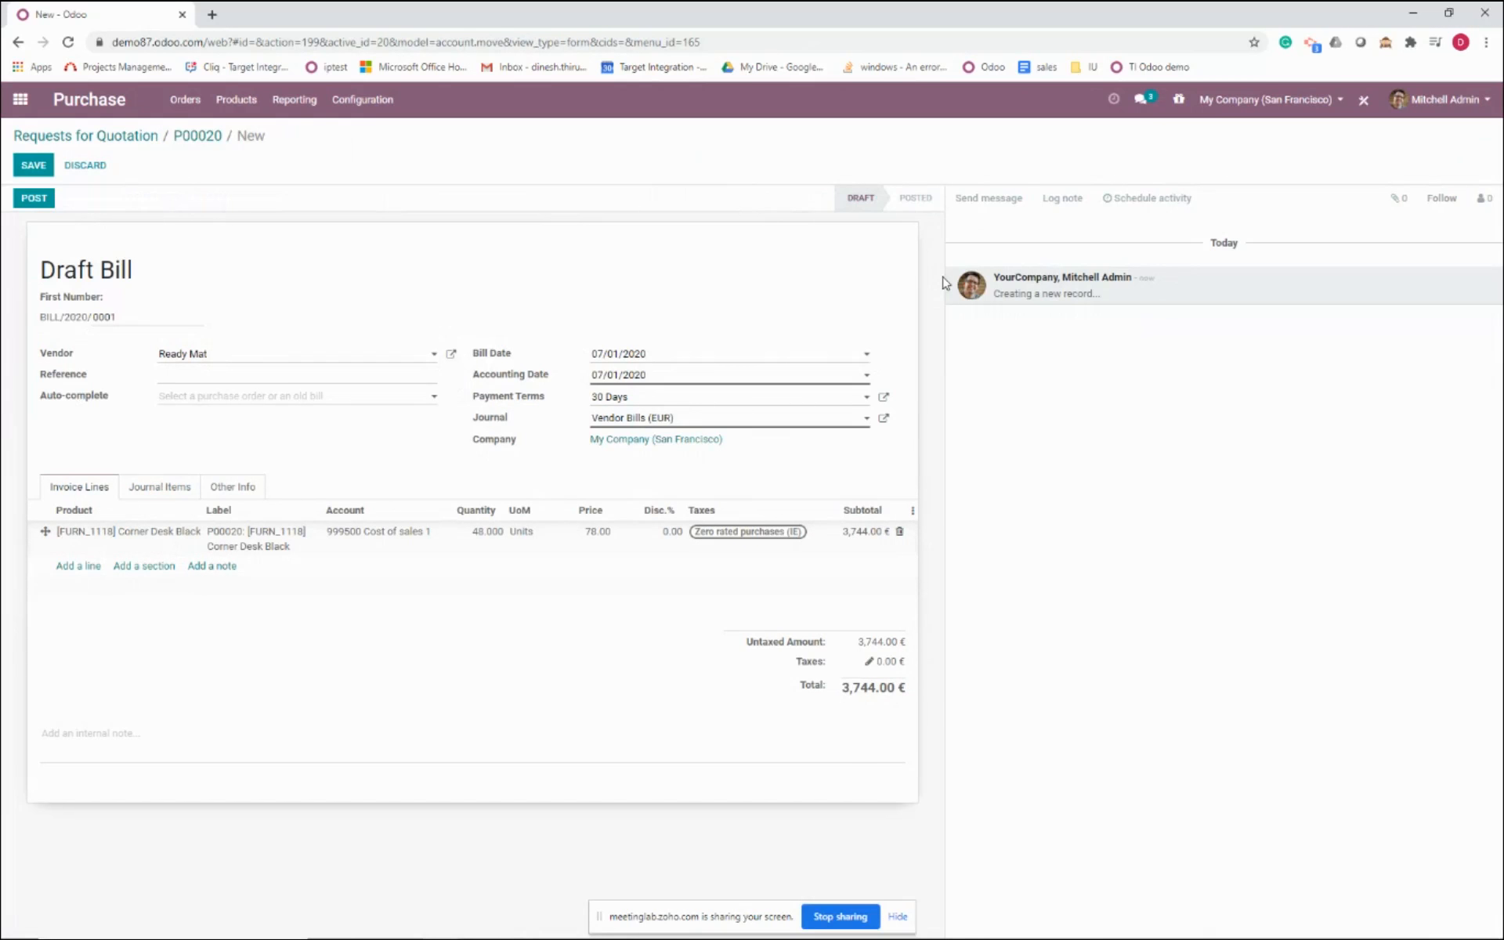
click(28, 199)
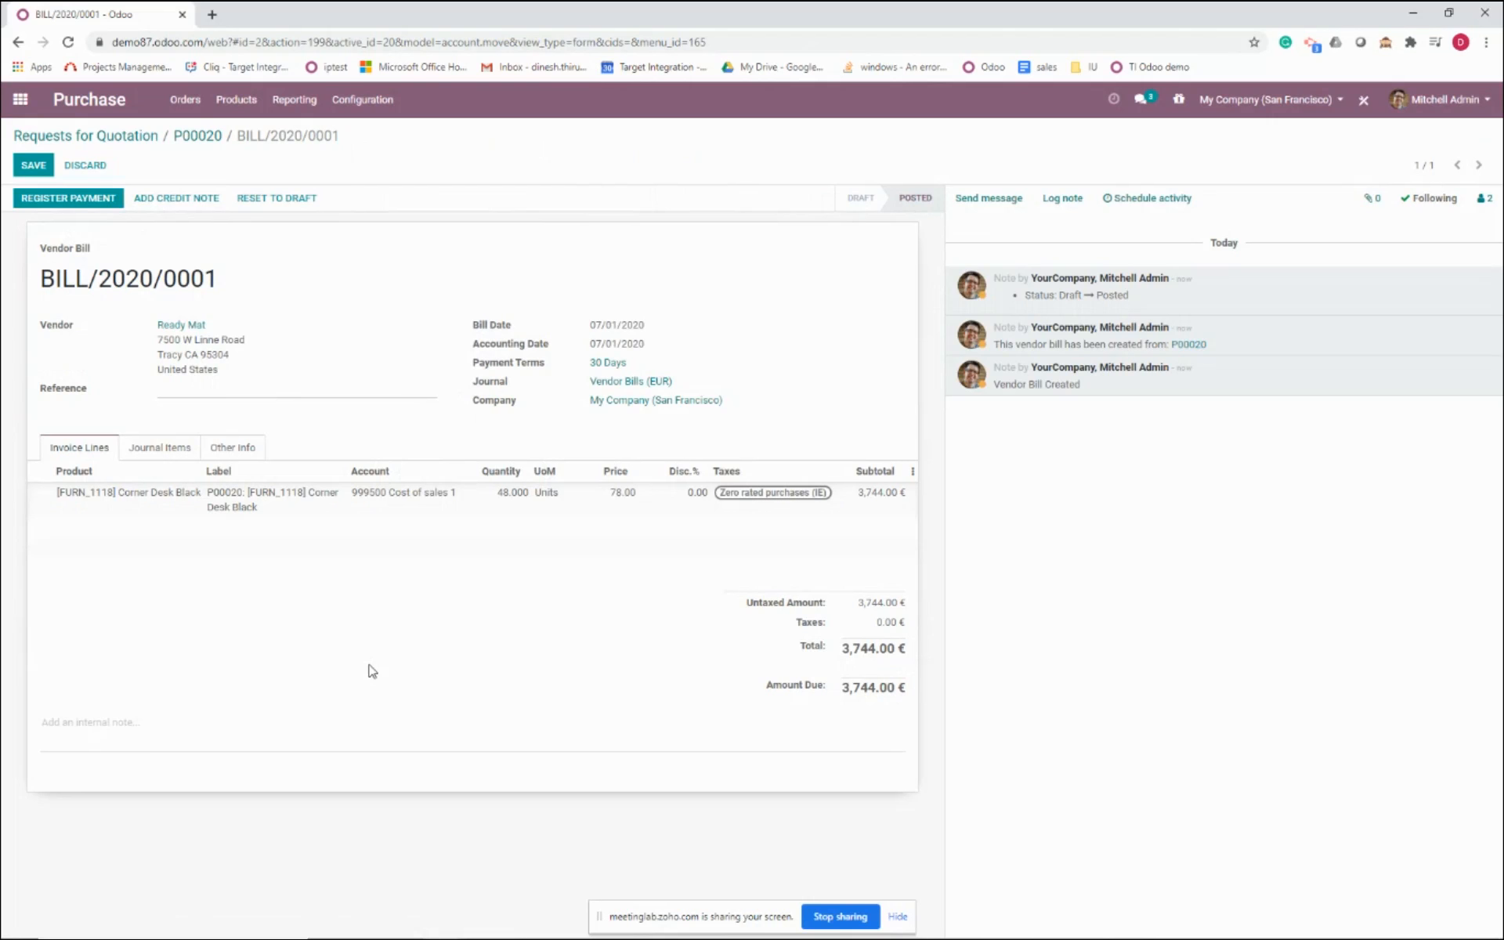
Register the full bill payment through the Bank (EUR) journal with the Manual method and return to the requests for quotation list
click(85, 202)
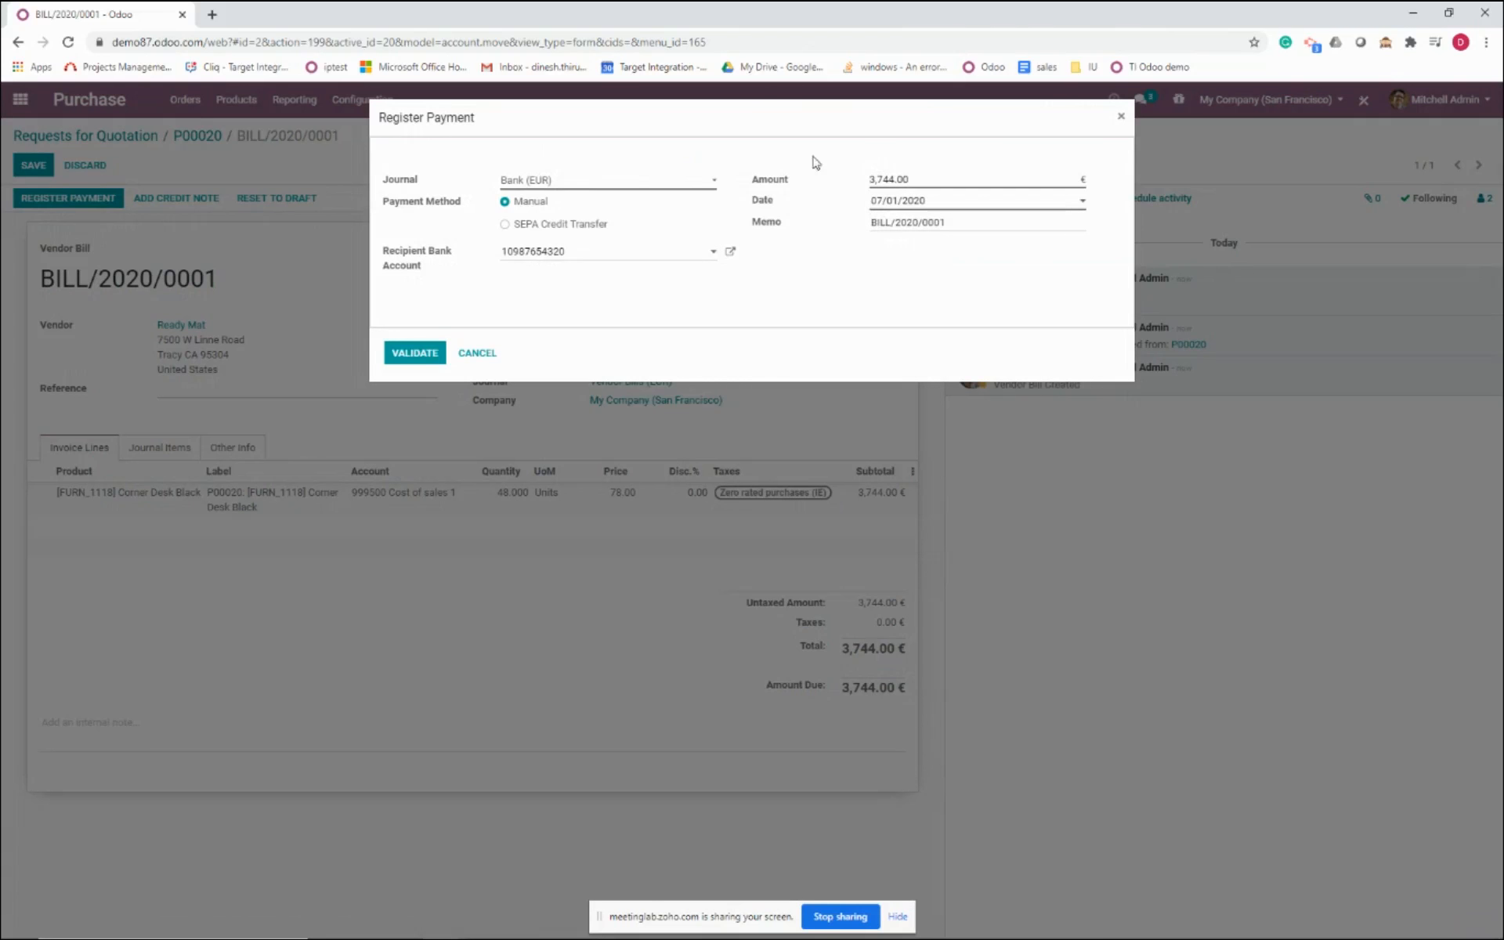
click(411, 362)
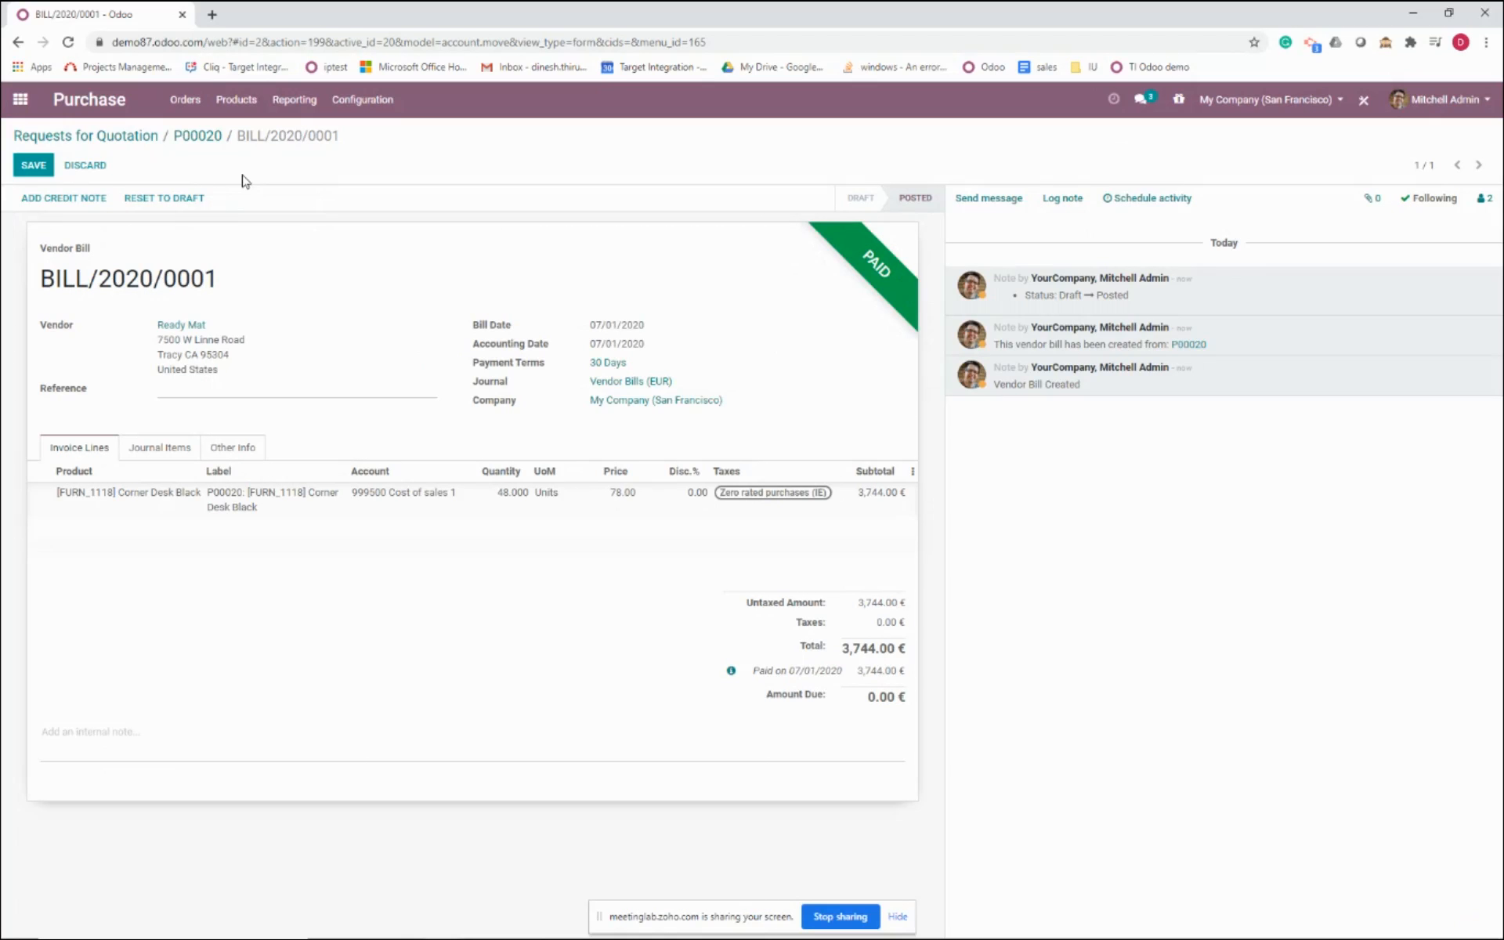
click(122, 138)
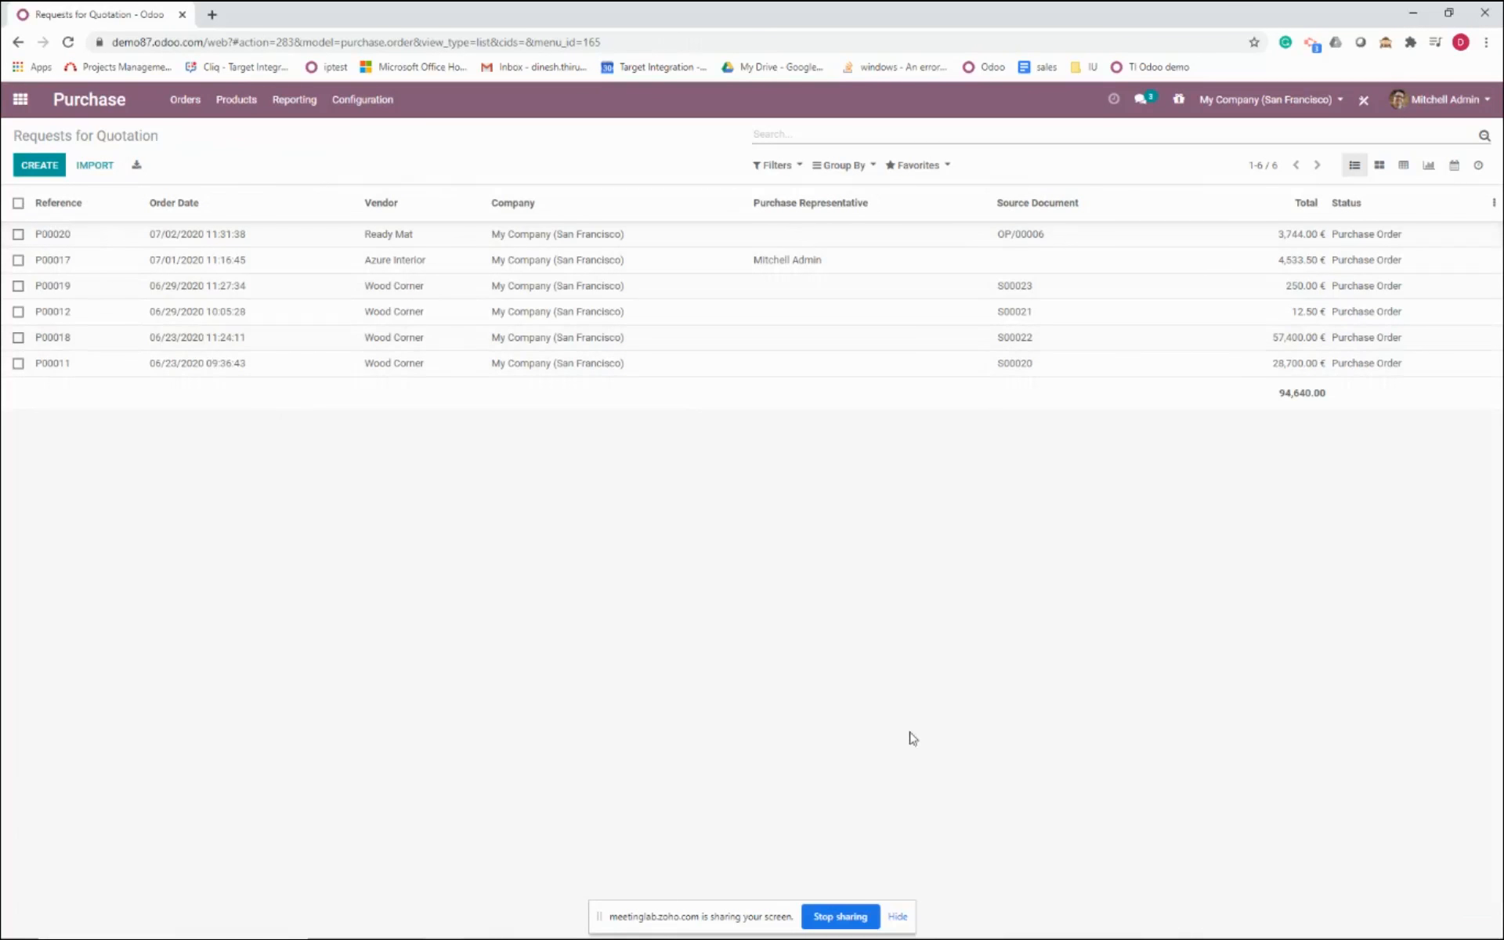
click(840, 919)
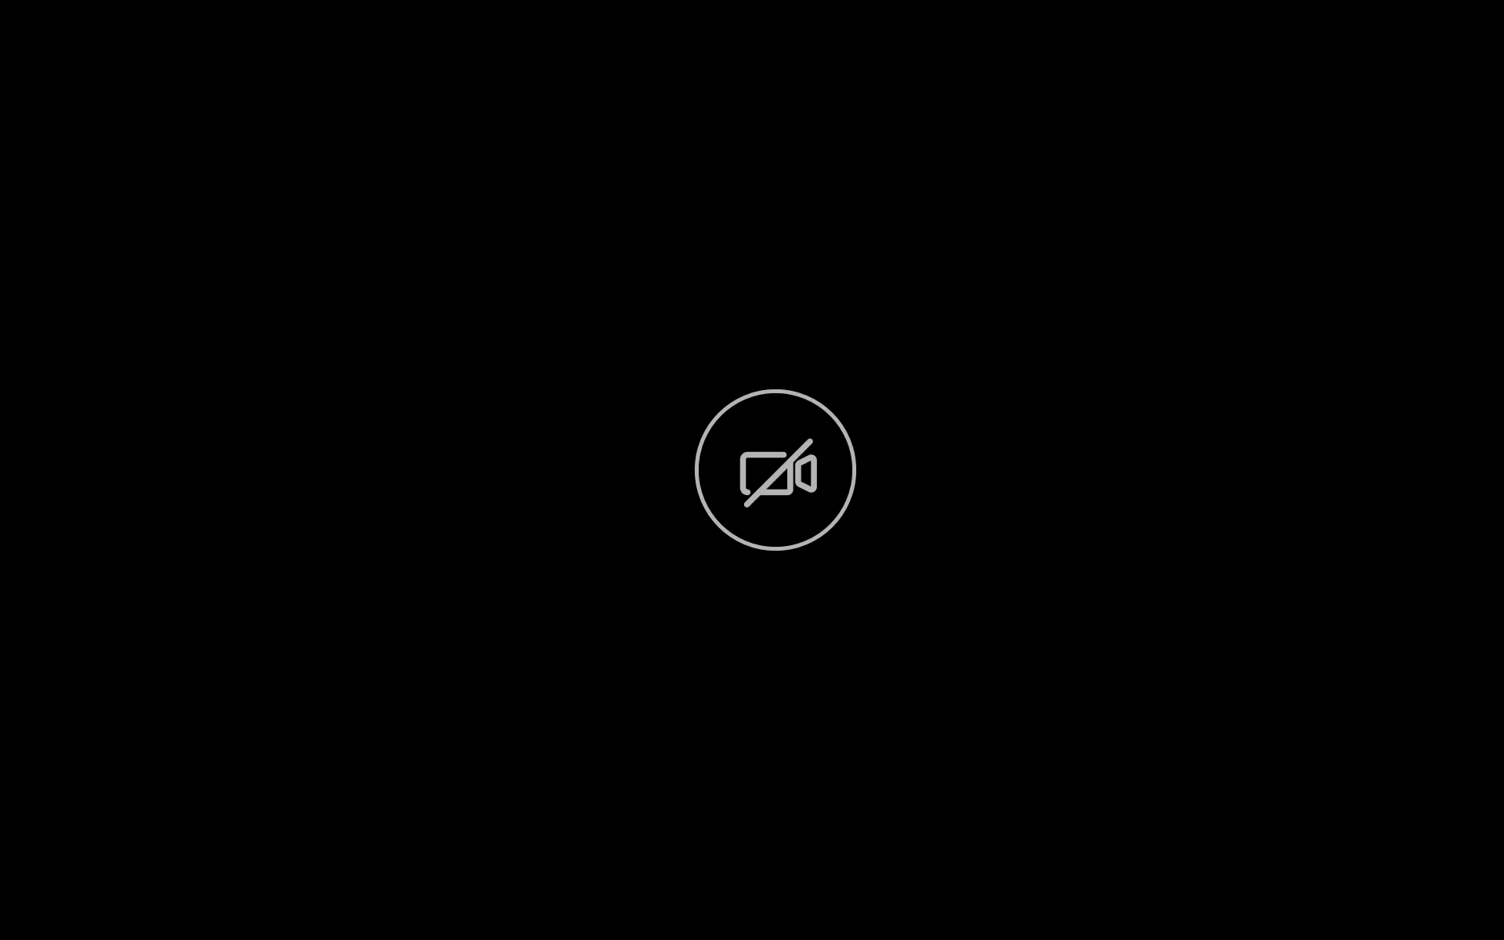